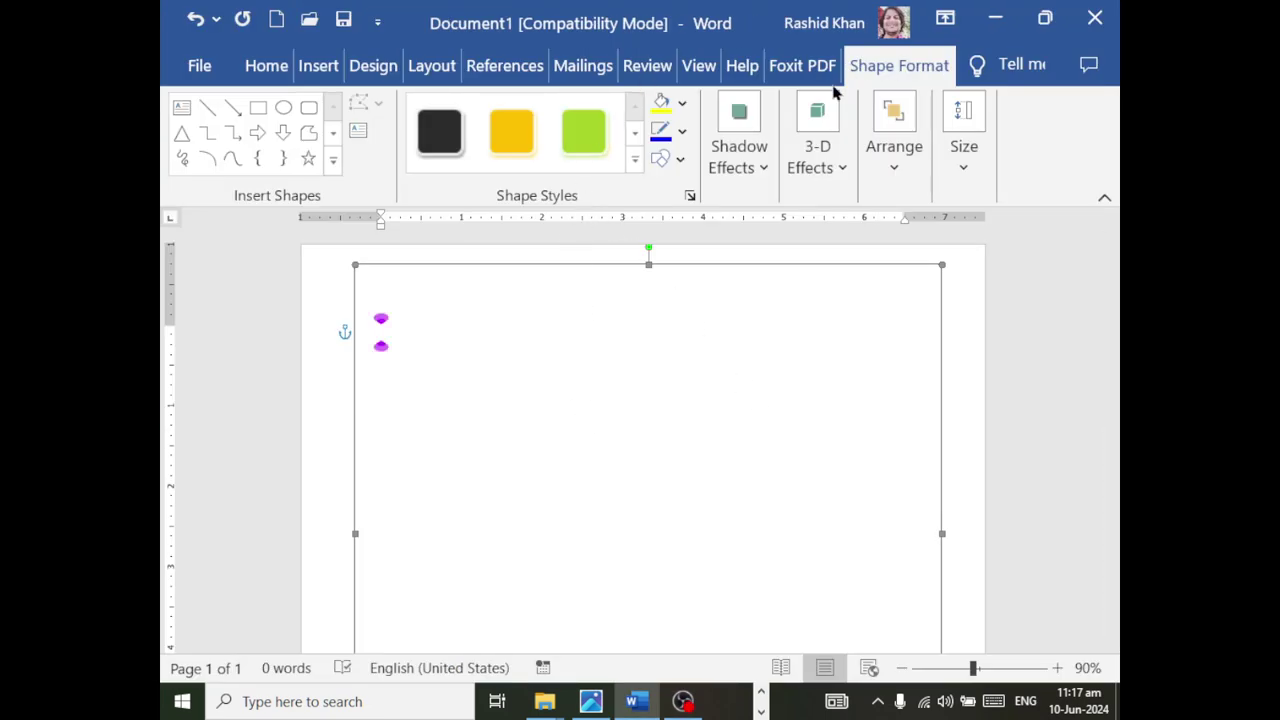
- Choose a picture fill from a file for the shape and open the latest folder
click(682, 104)
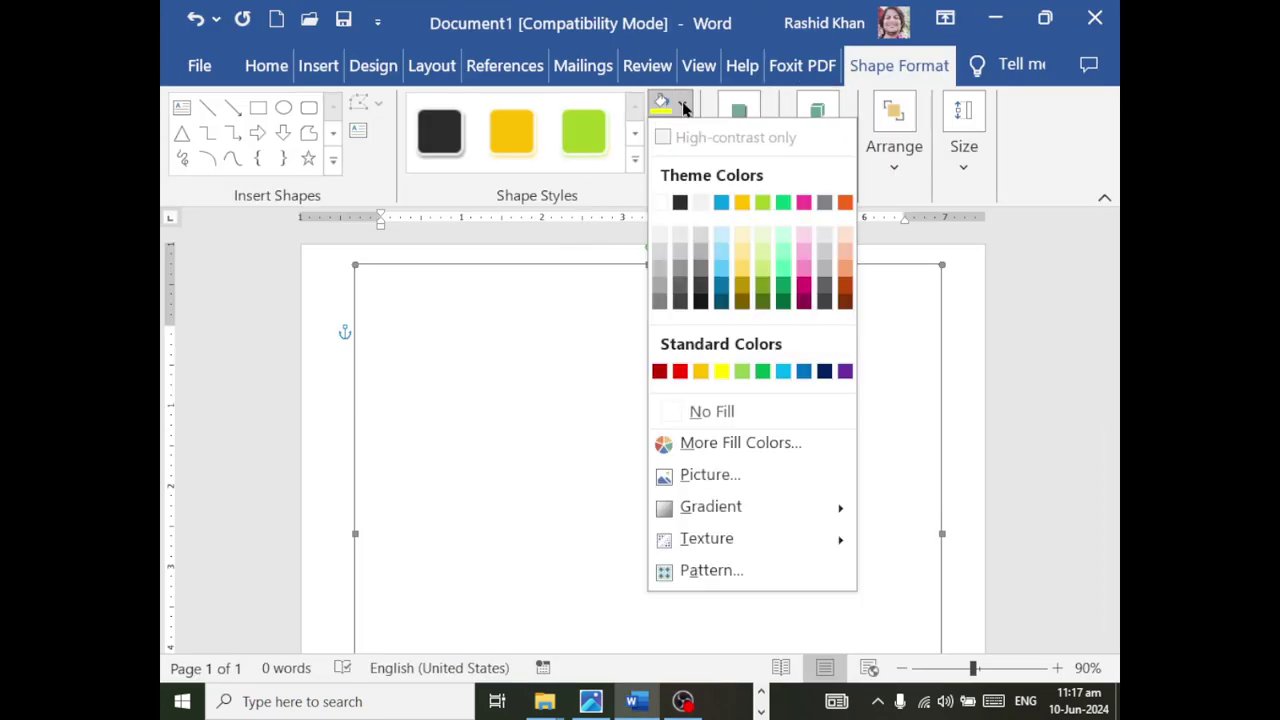
click(710, 444)
key(Escape)
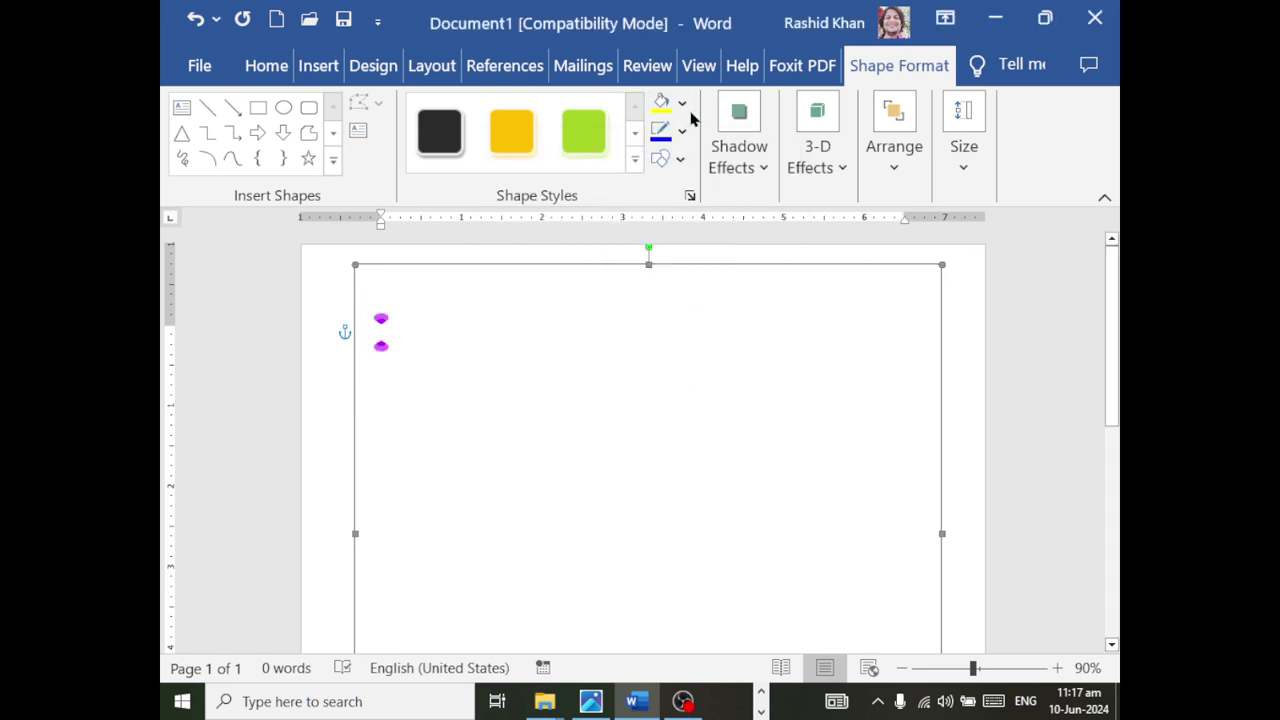
click(682, 104)
click(700, 475)
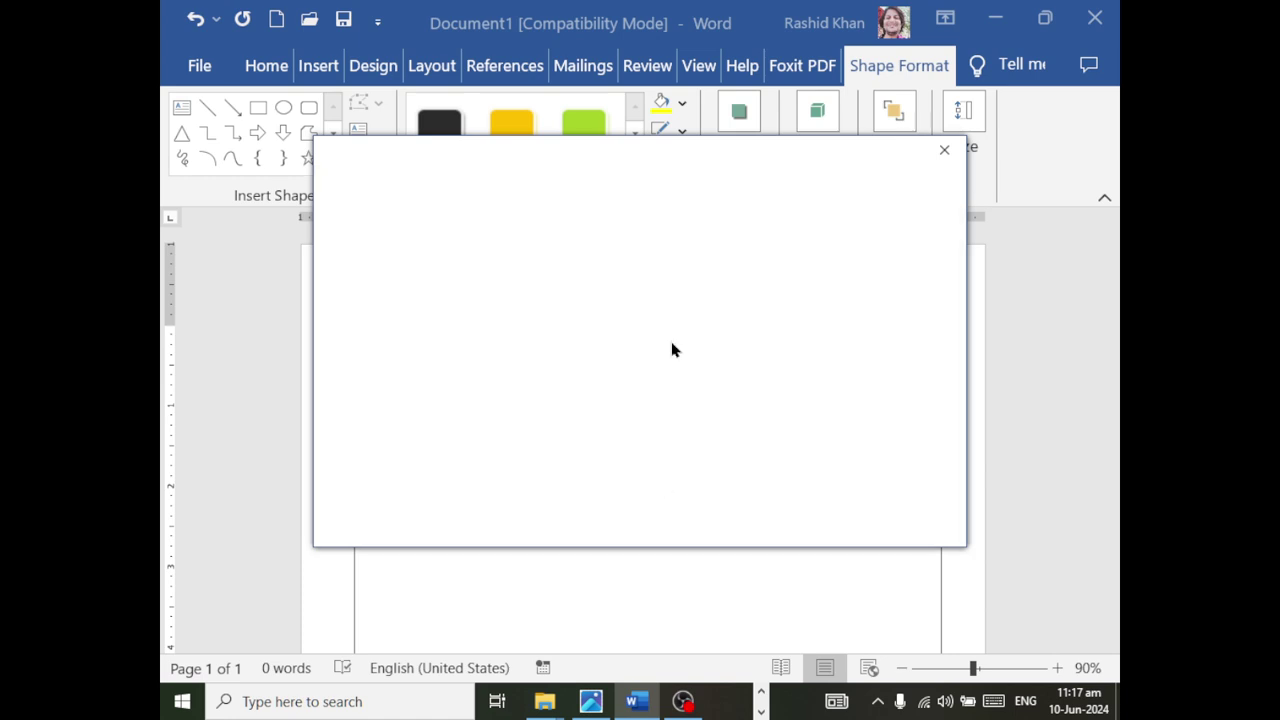
click(494, 268)
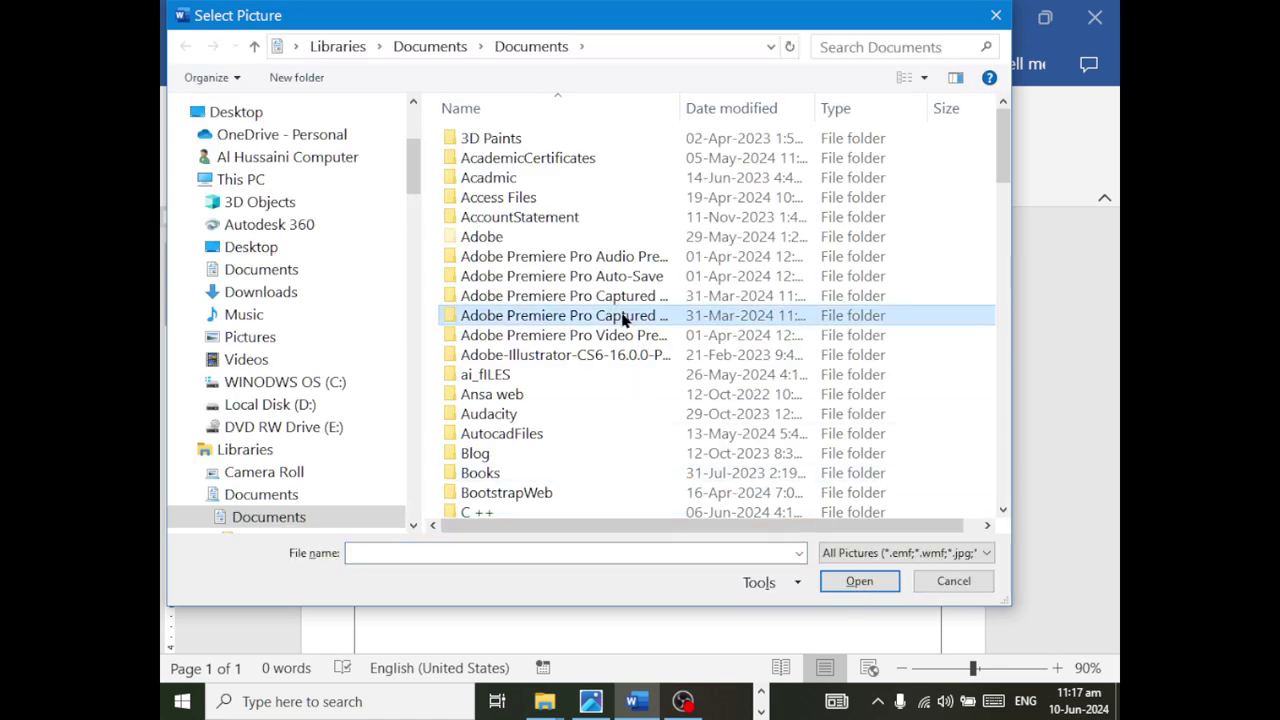
text(latest)
key(Return)
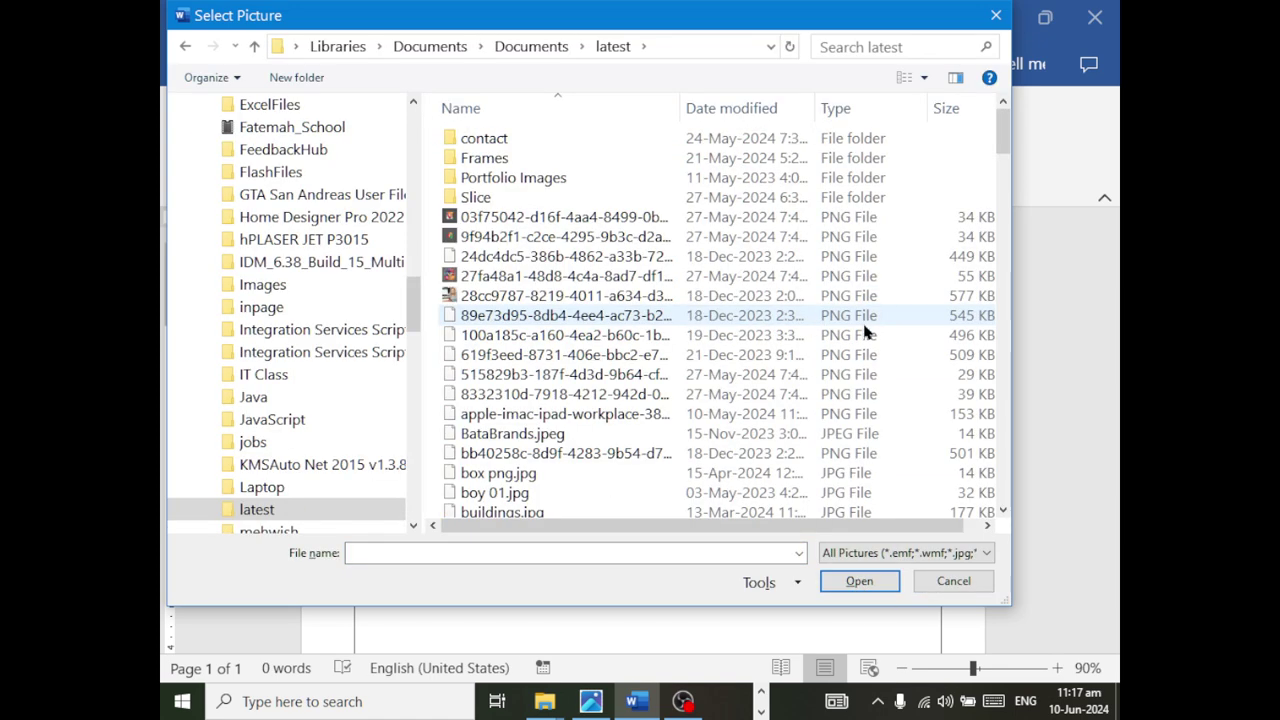
- Switch to Large icons and fill the shape with Computer Training Institute.jpg
scroll(912, 318, down, 2)
click(923, 78)
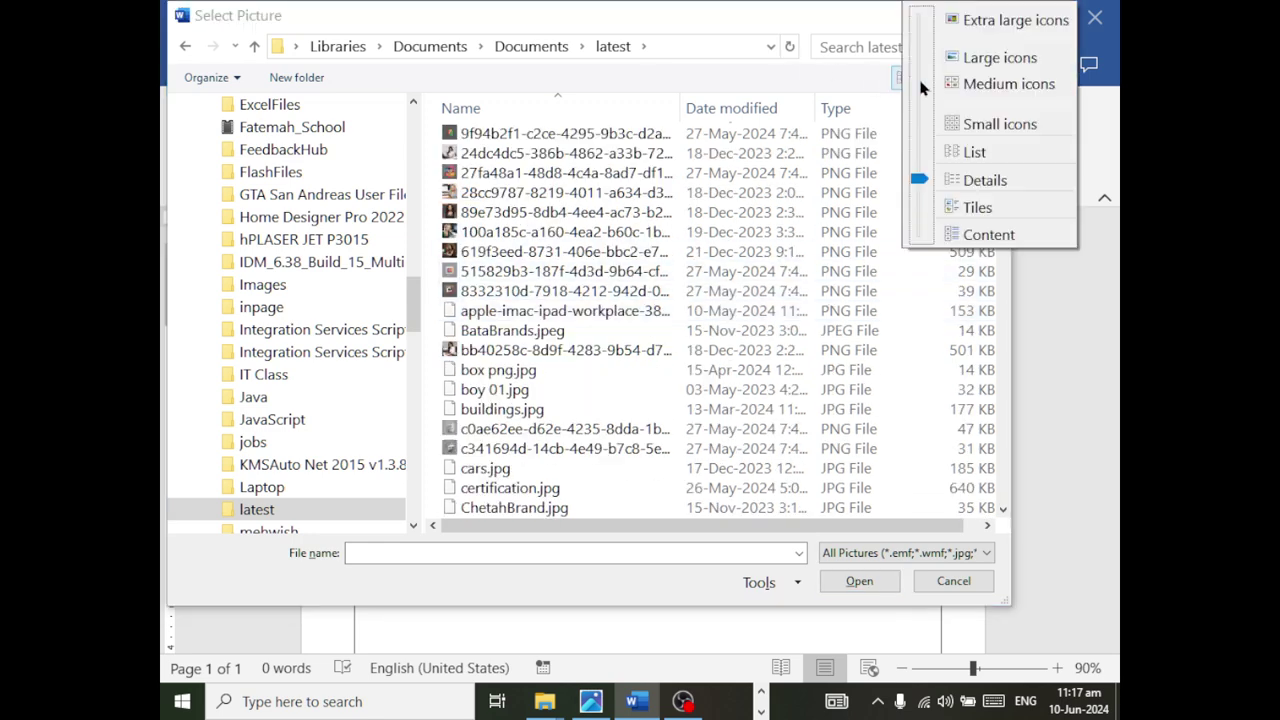
click(965, 56)
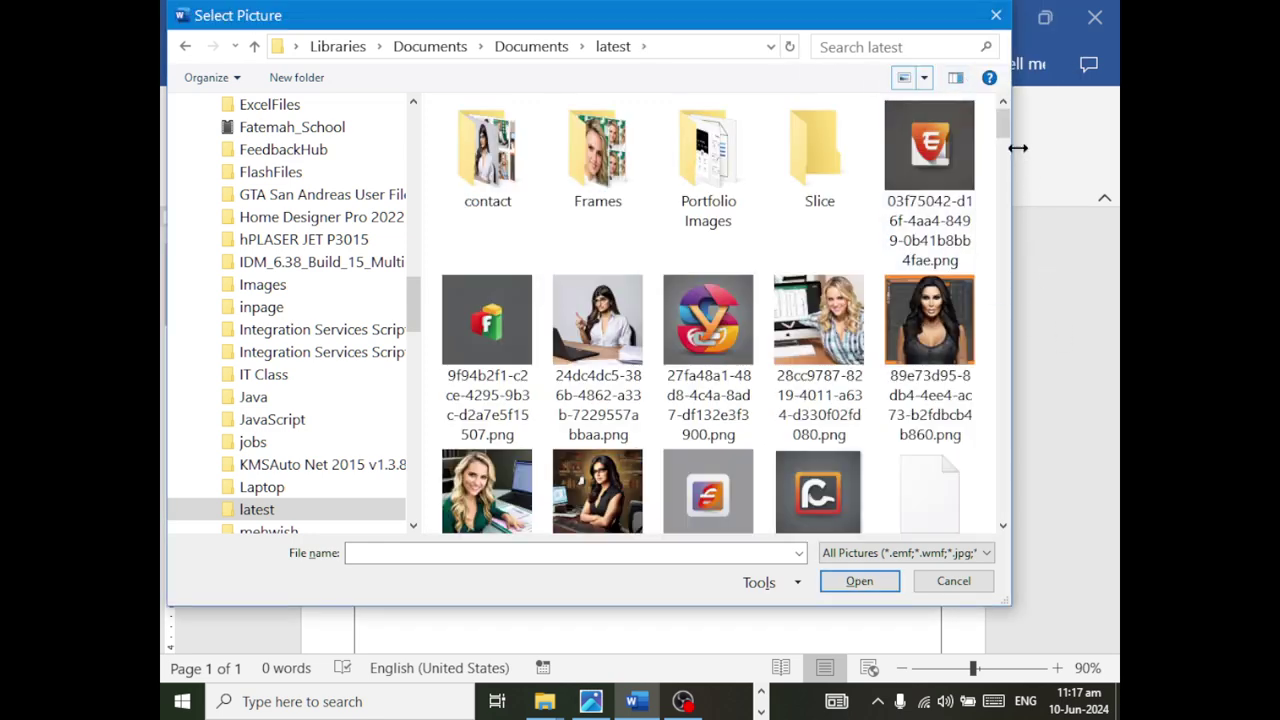
scroll(1007, 163, down, 3)
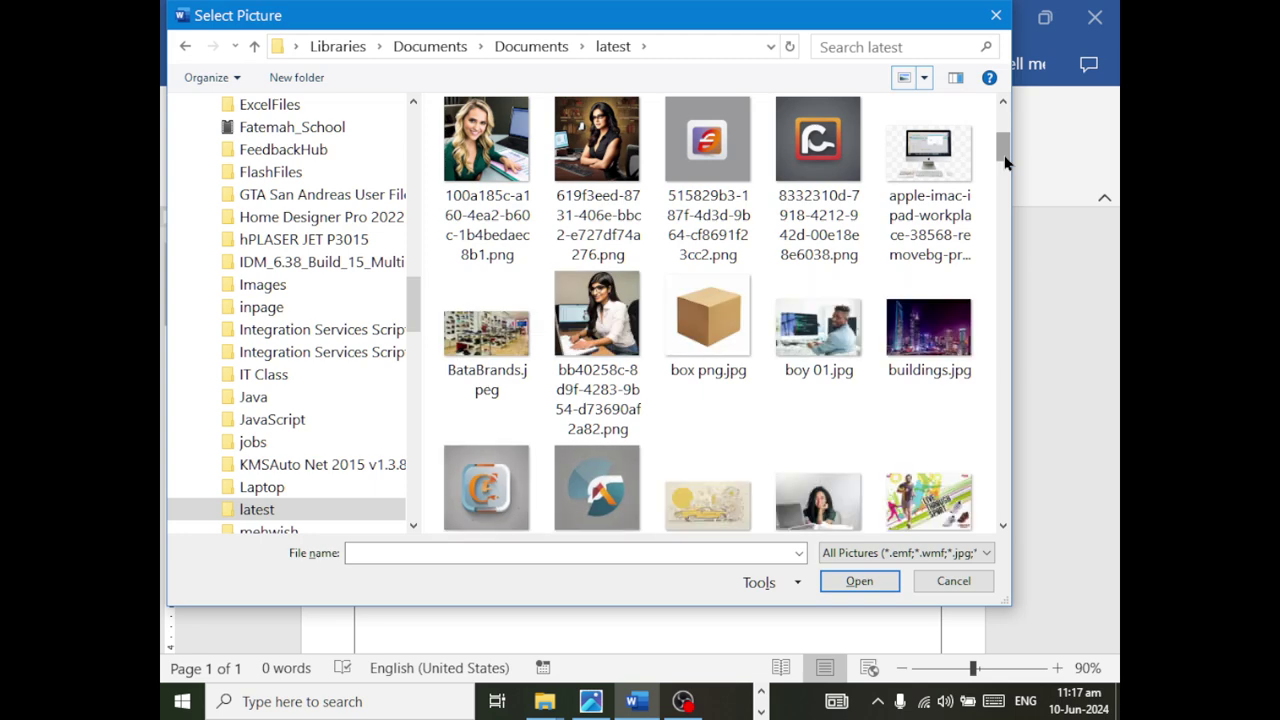
scroll(1007, 163, down, 1)
scroll(1007, 163, down, 2)
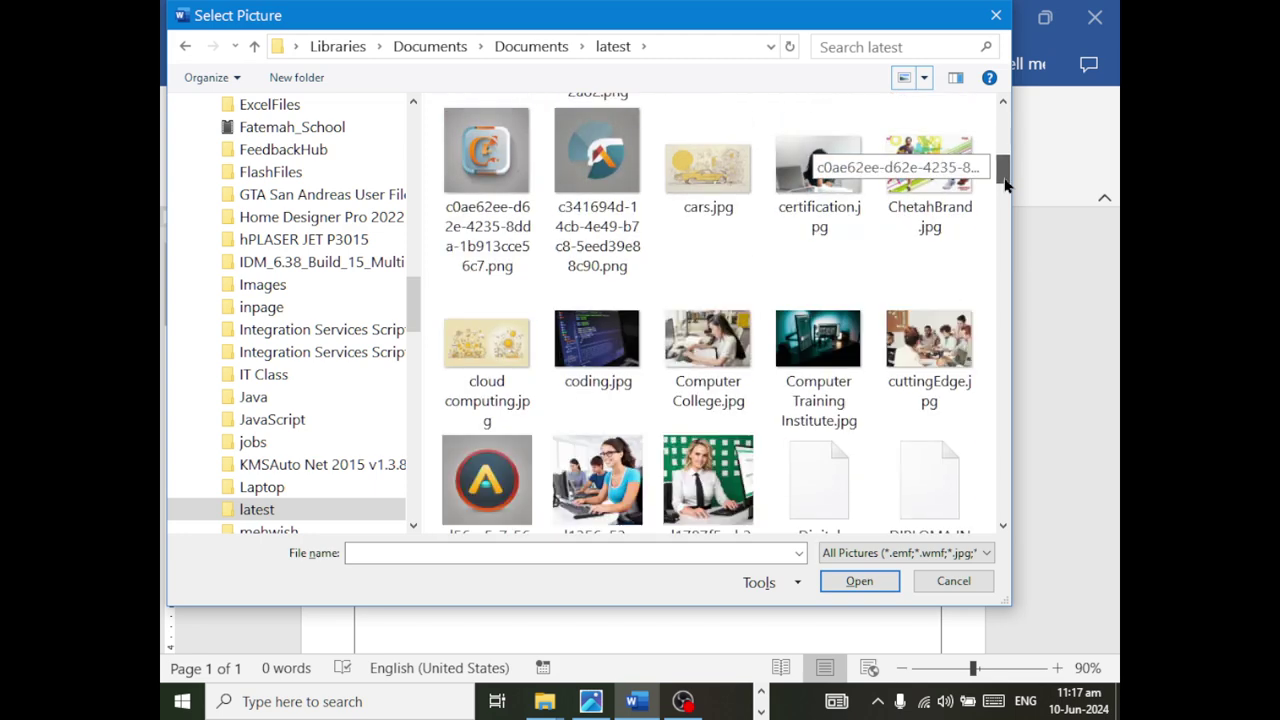
double_click(871, 345)
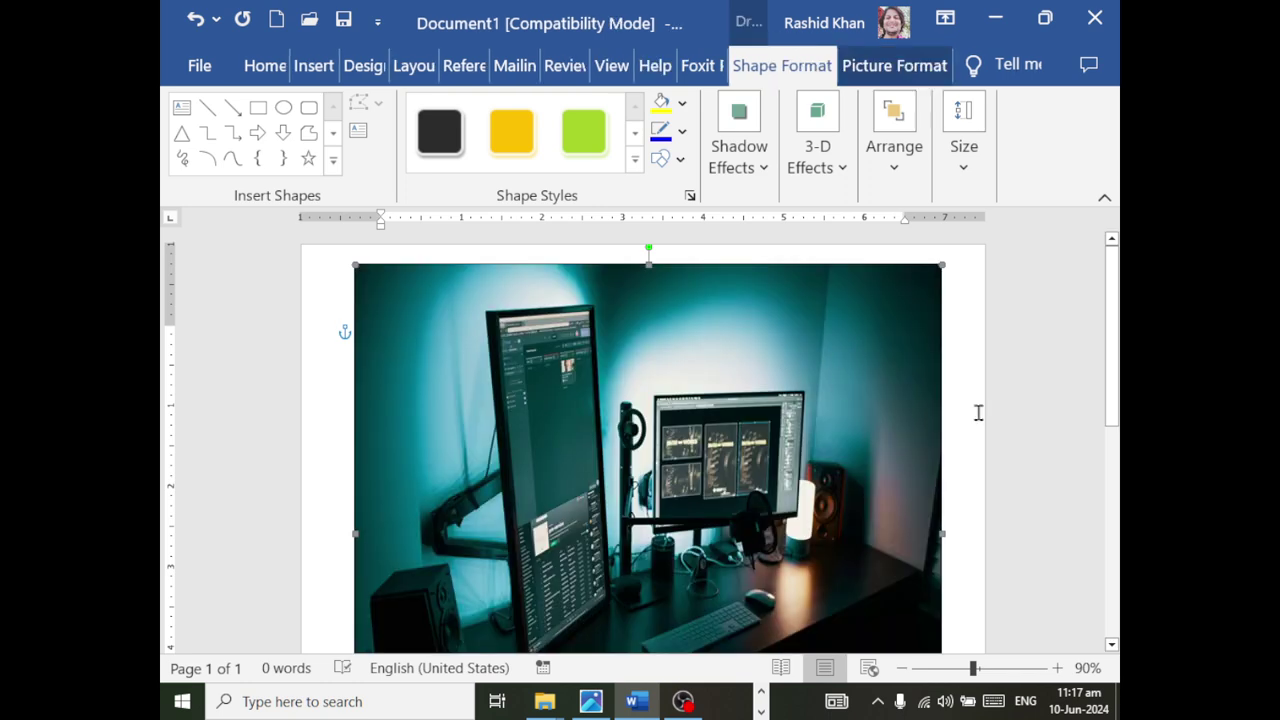
click(978, 413)
click(330, 66)
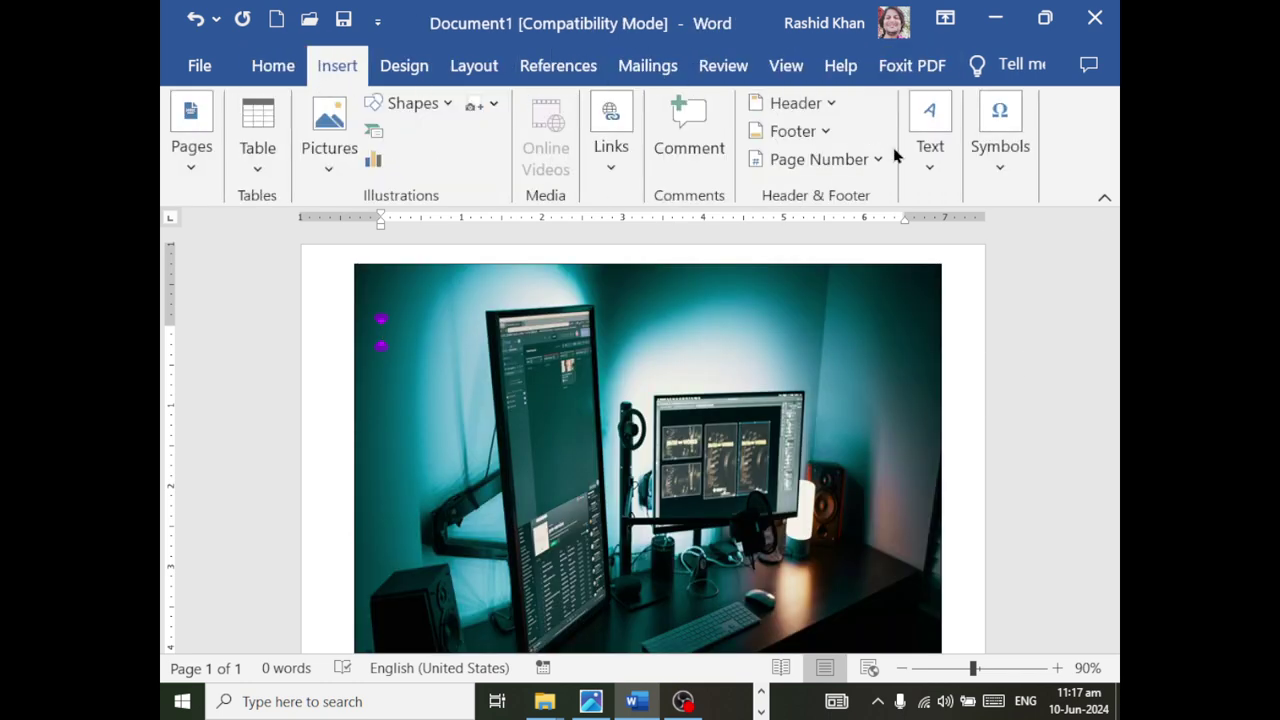
click(930, 150)
click(878, 262)
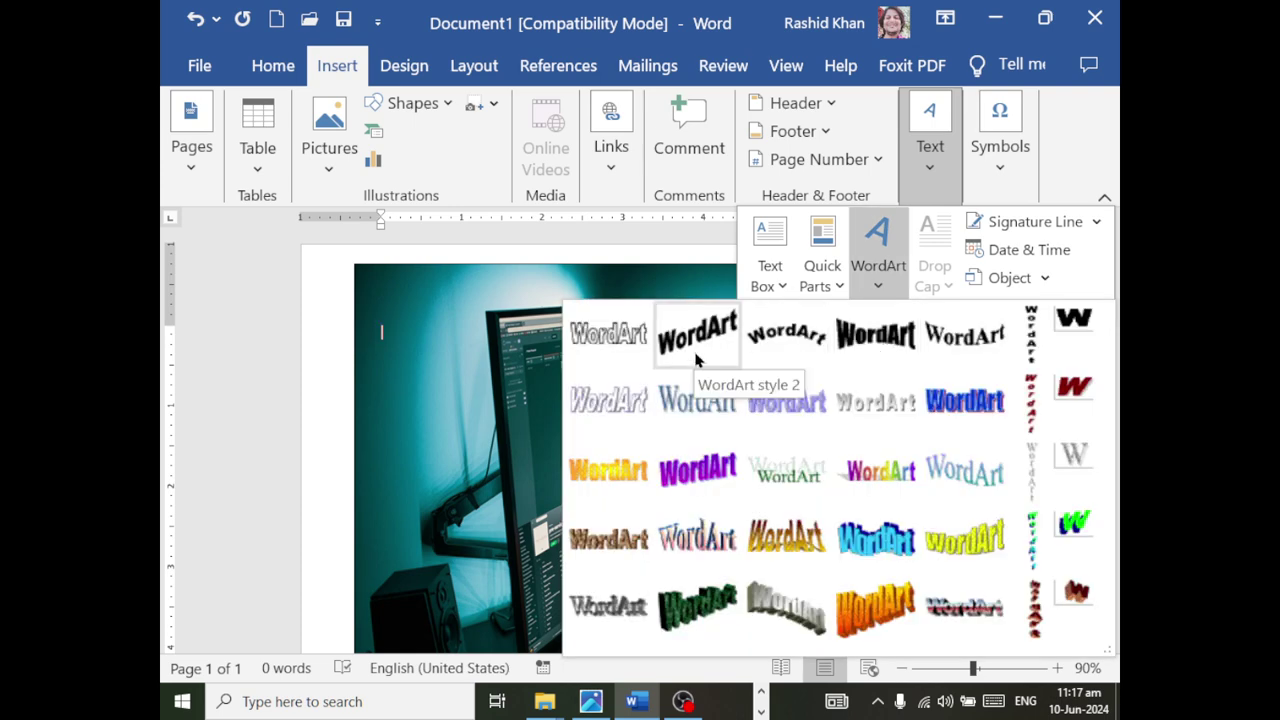
click(872, 418)
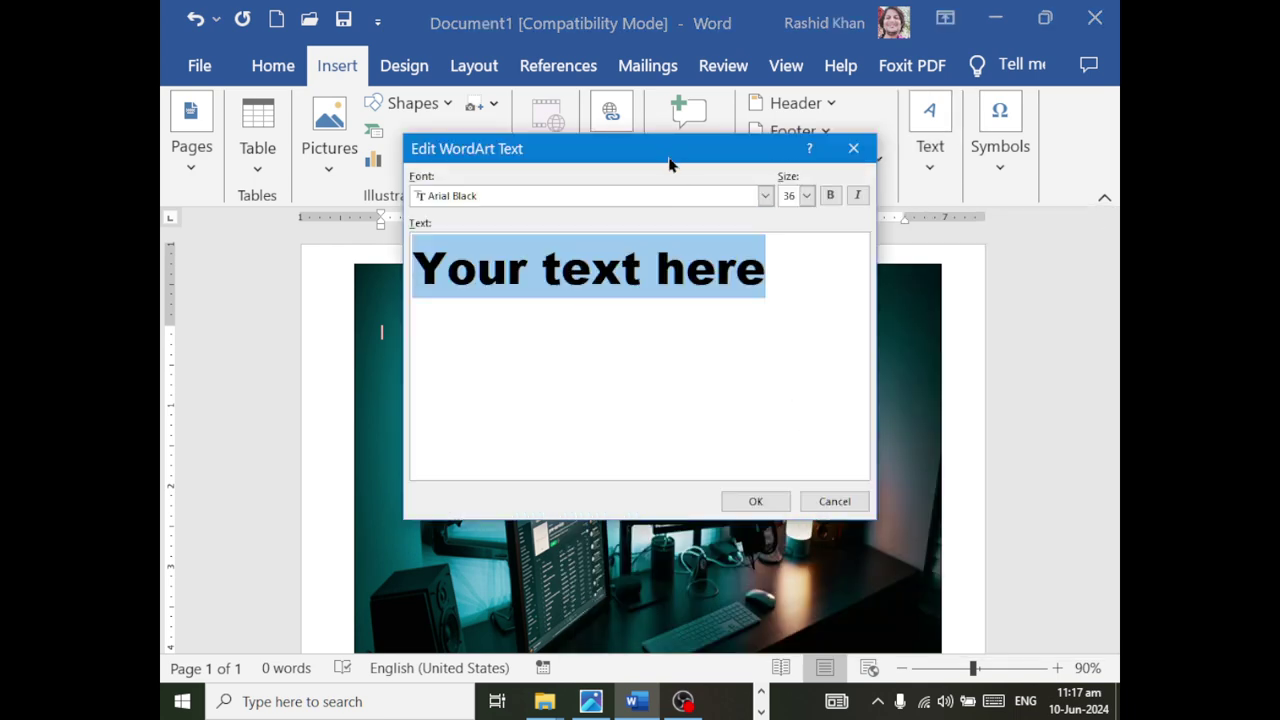
drag(669, 160, 686, 235)
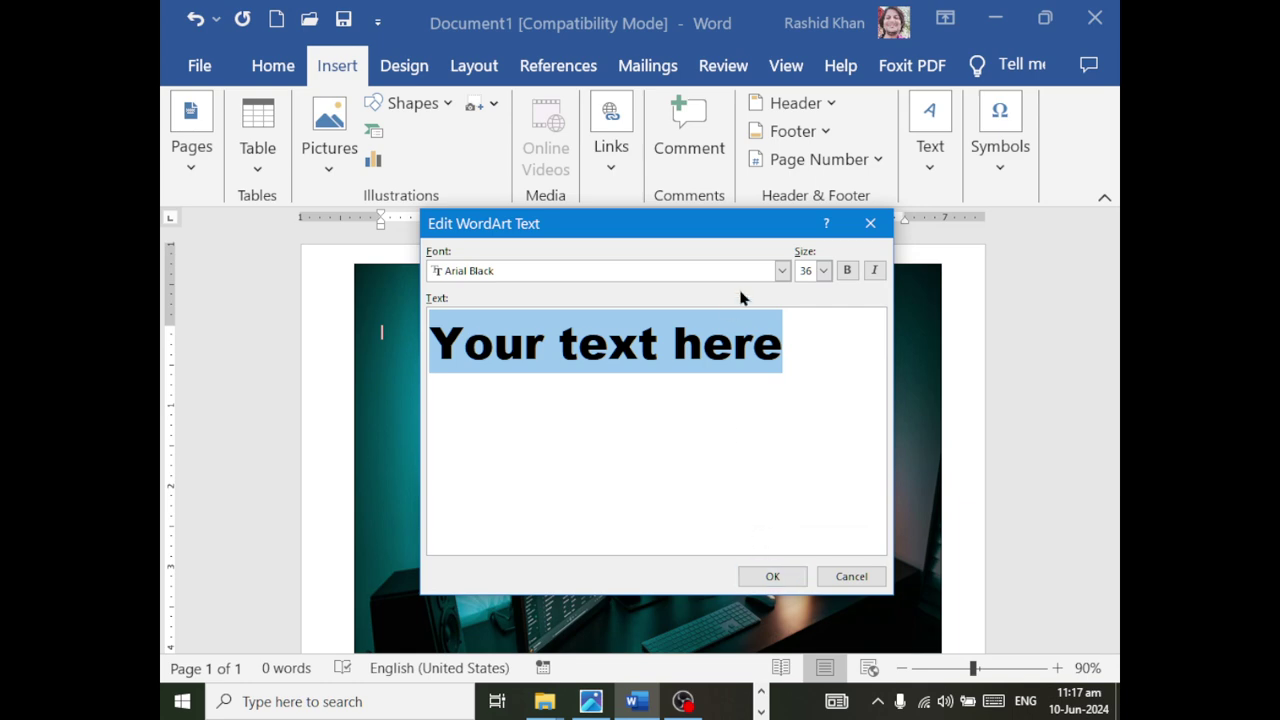
click(772, 576)
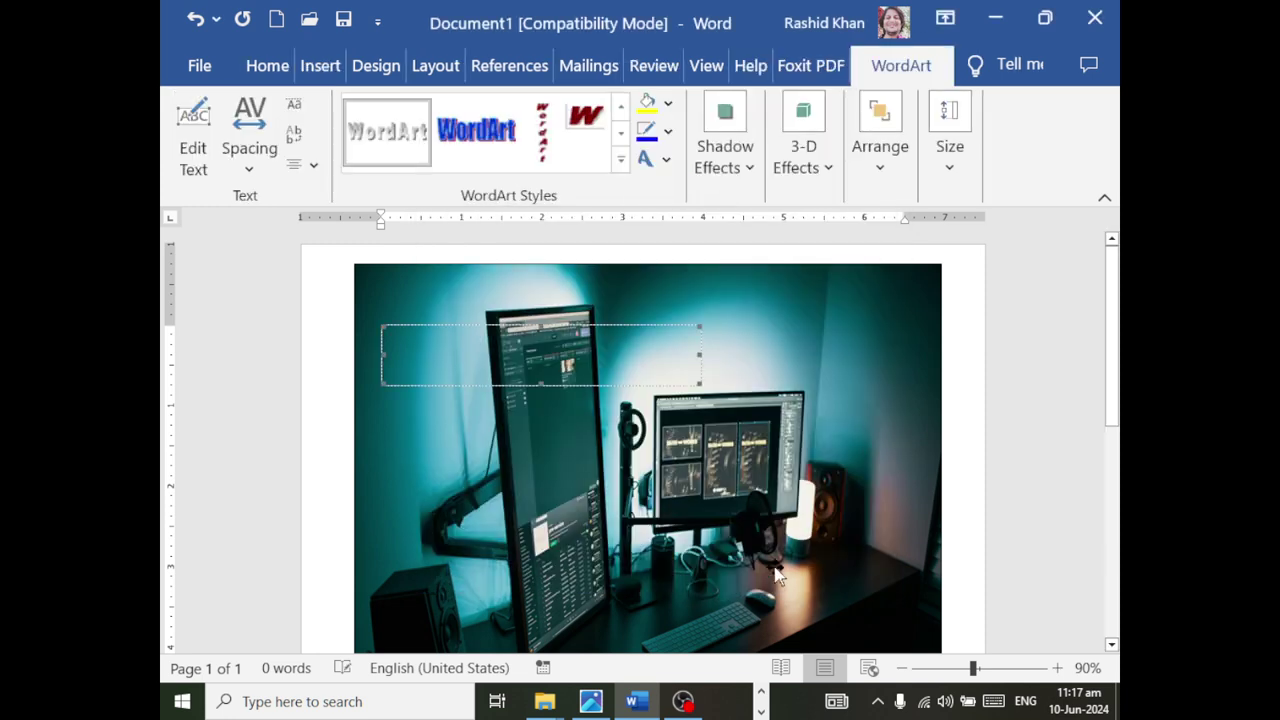
click(575, 360)
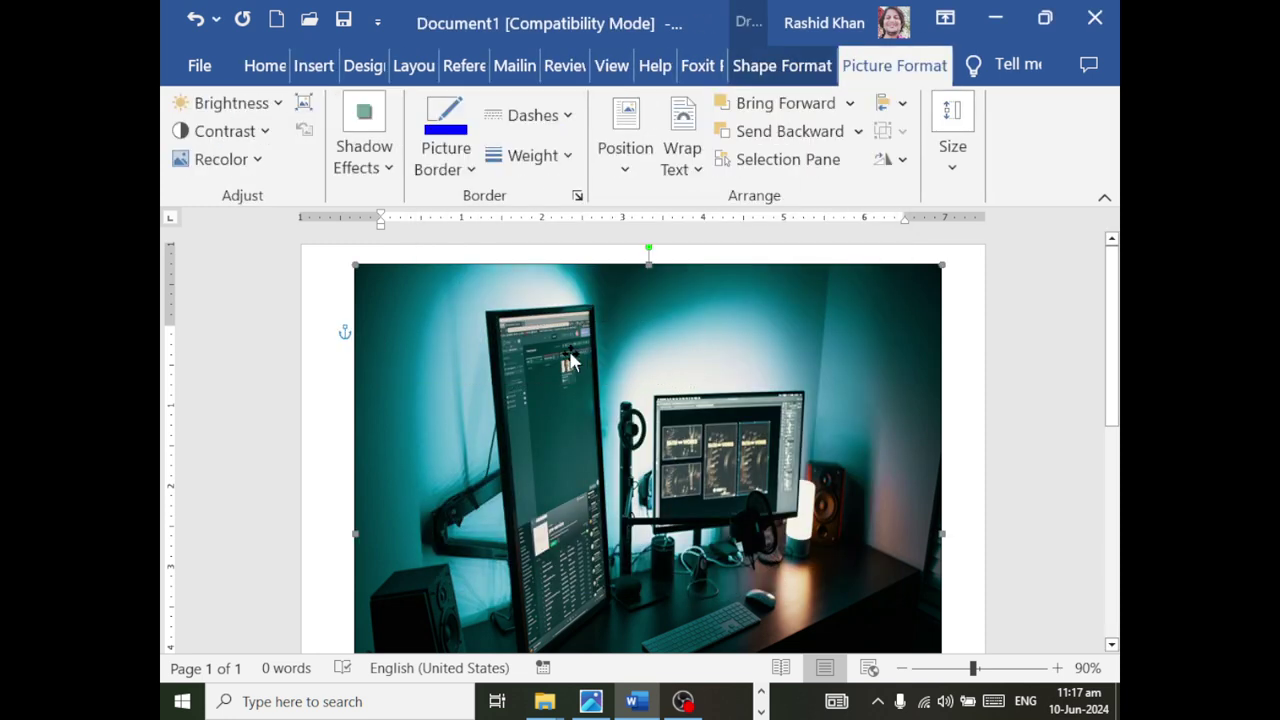
- Close the photo document without saving, relaunch Word via winword, and browse new-document templates
click(1095, 17)
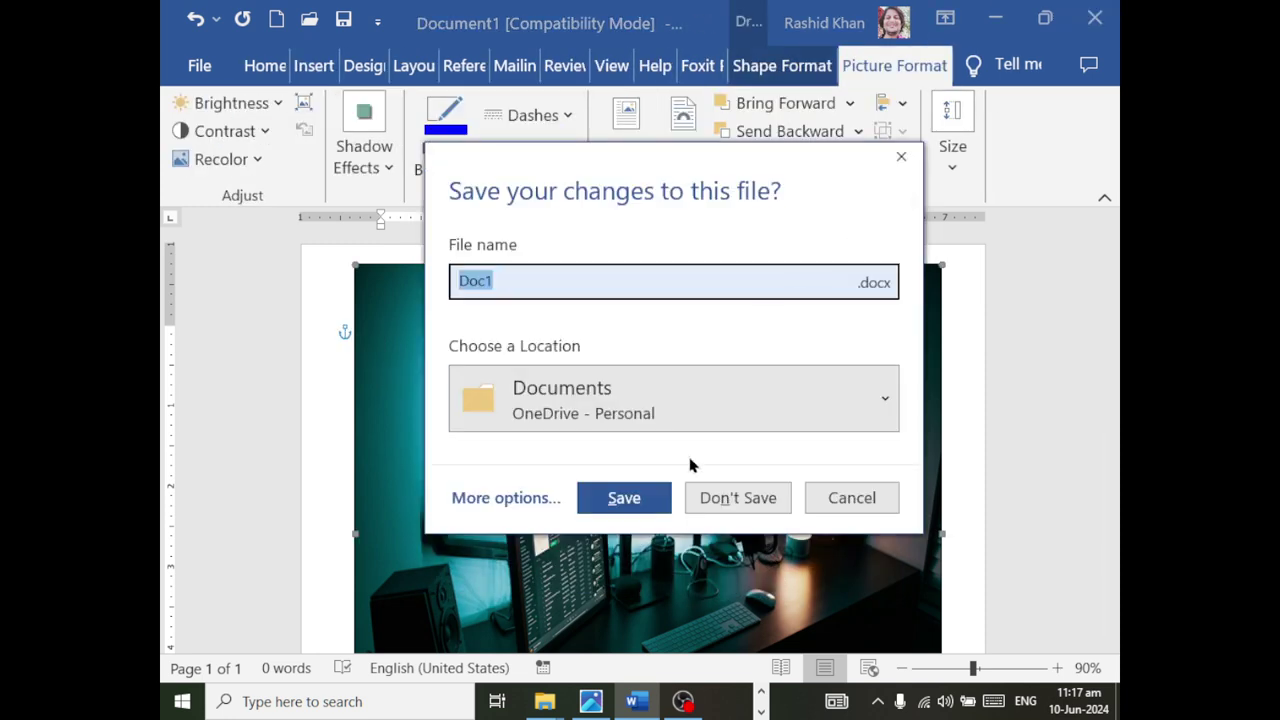
click(724, 502)
key(super+r)
text(winword)
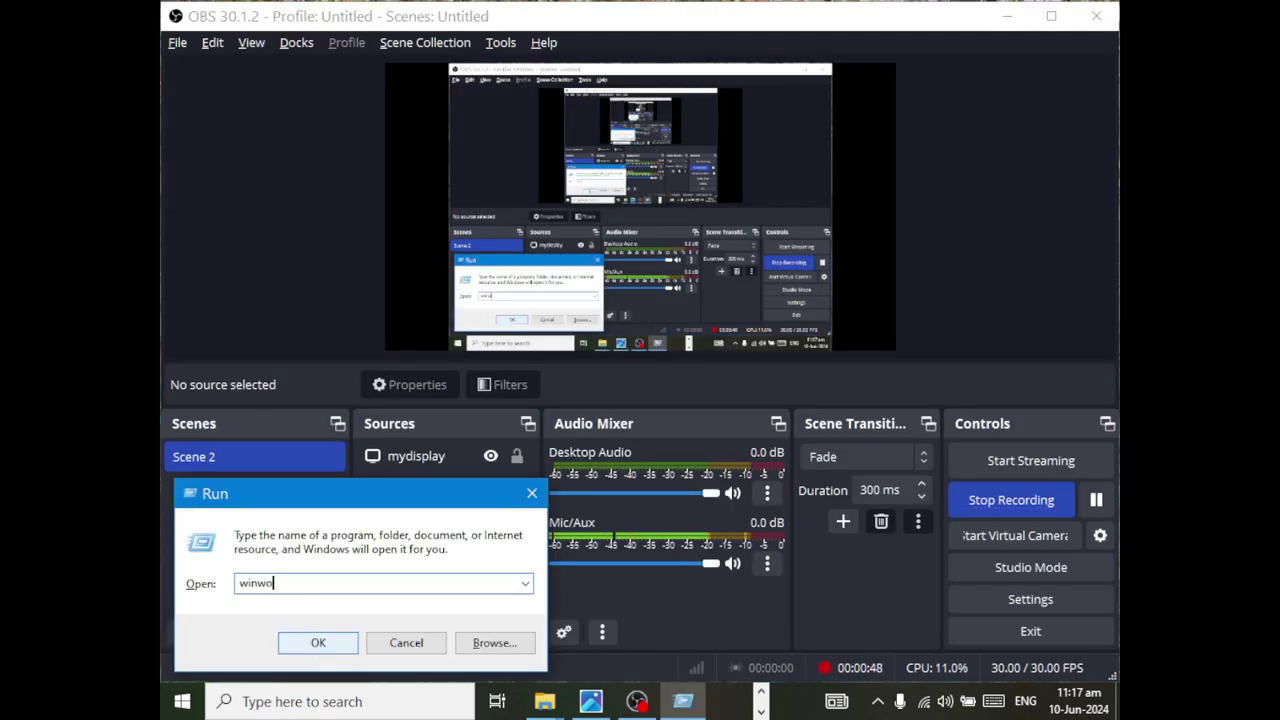
click(322, 645)
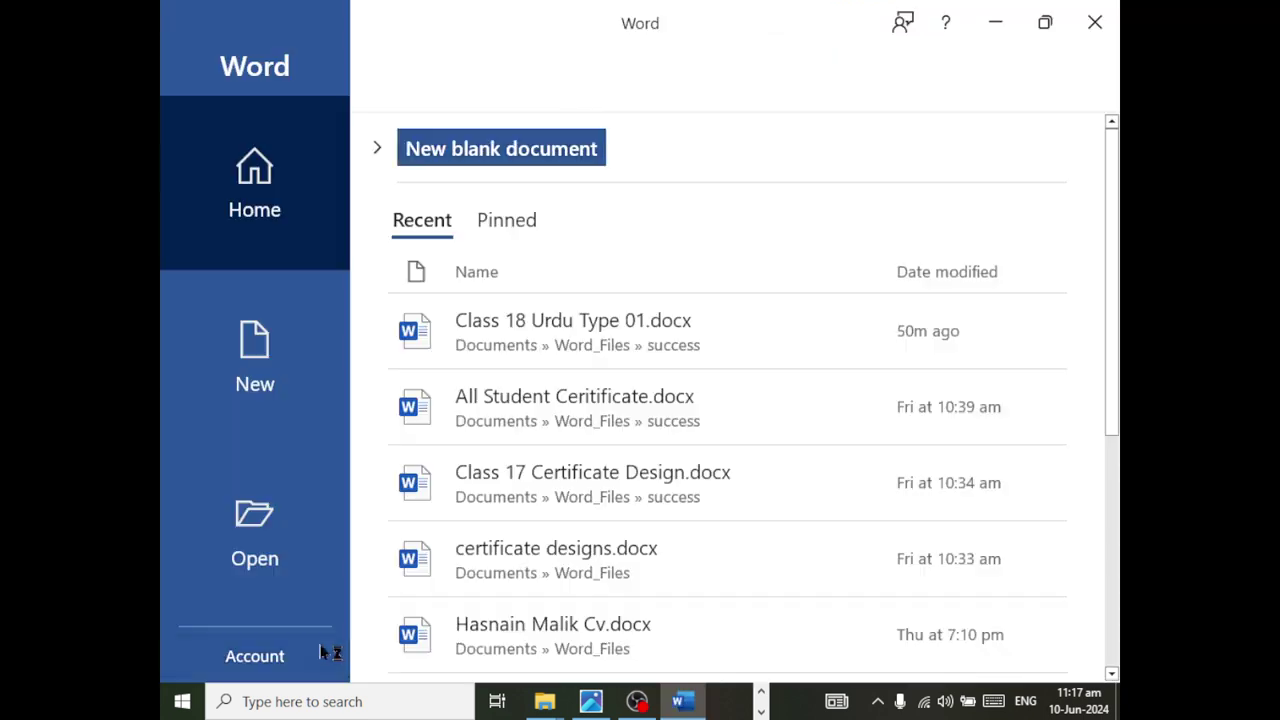
click(256, 385)
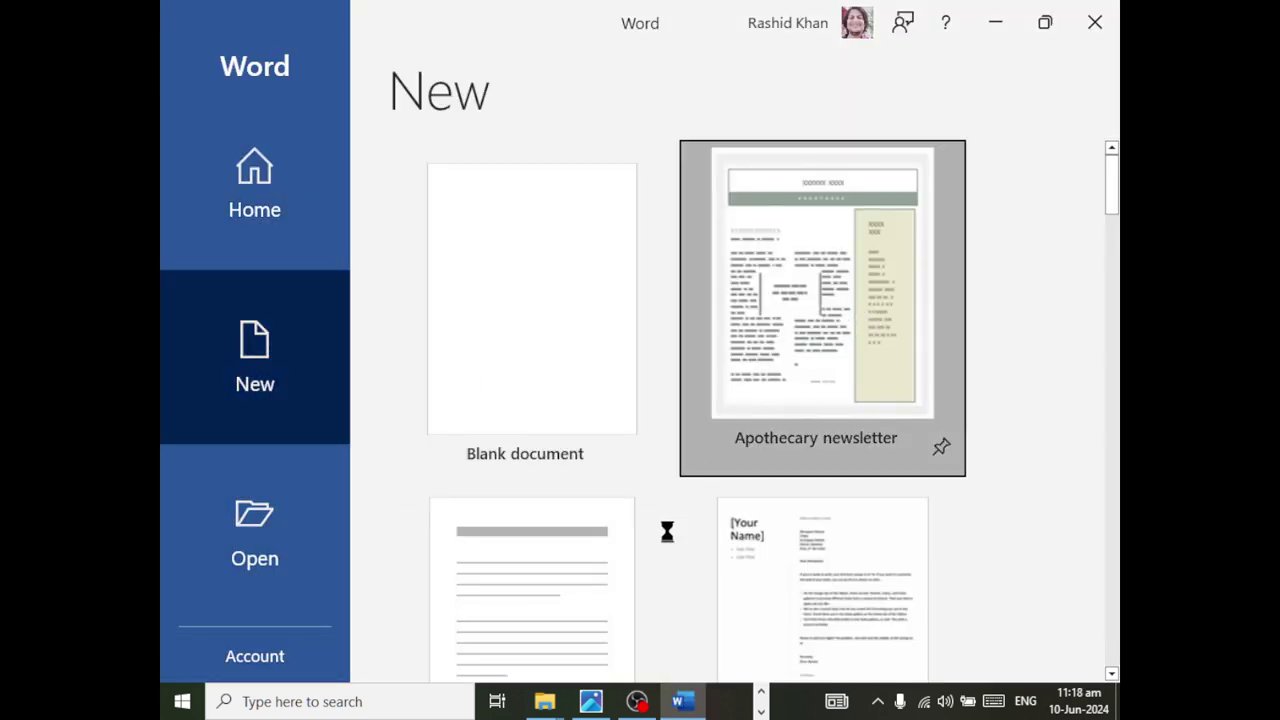
- Delete all template content and draw a page-wide rectangle below the company-name header
key(ctrl+a)
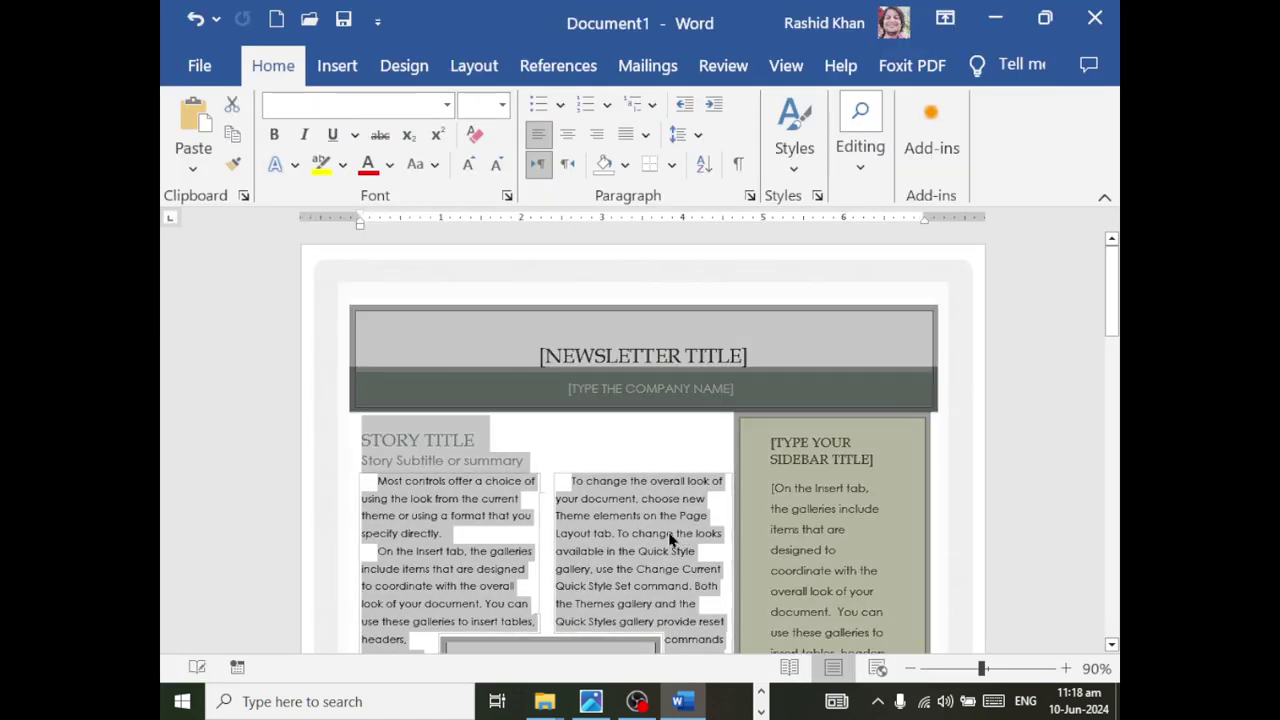
key(Delete)
click(335, 62)
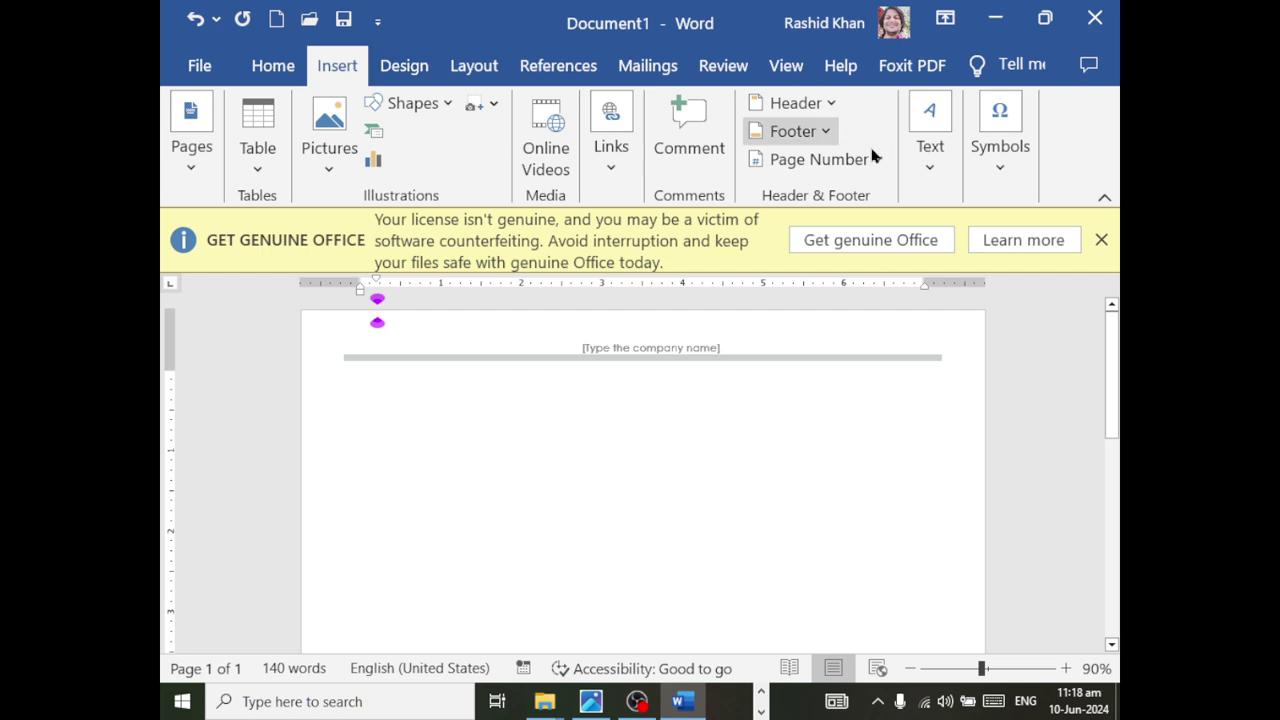
click(440, 110)
click(447, 164)
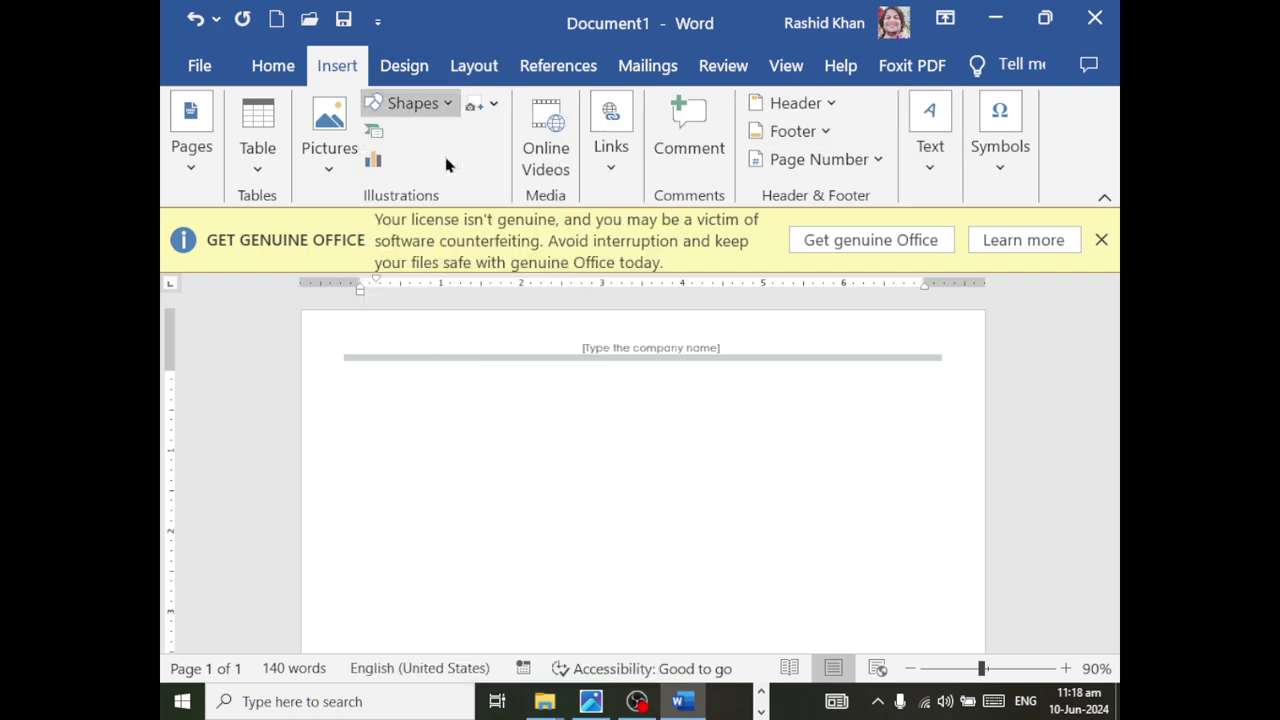
drag(343, 373, 839, 678)
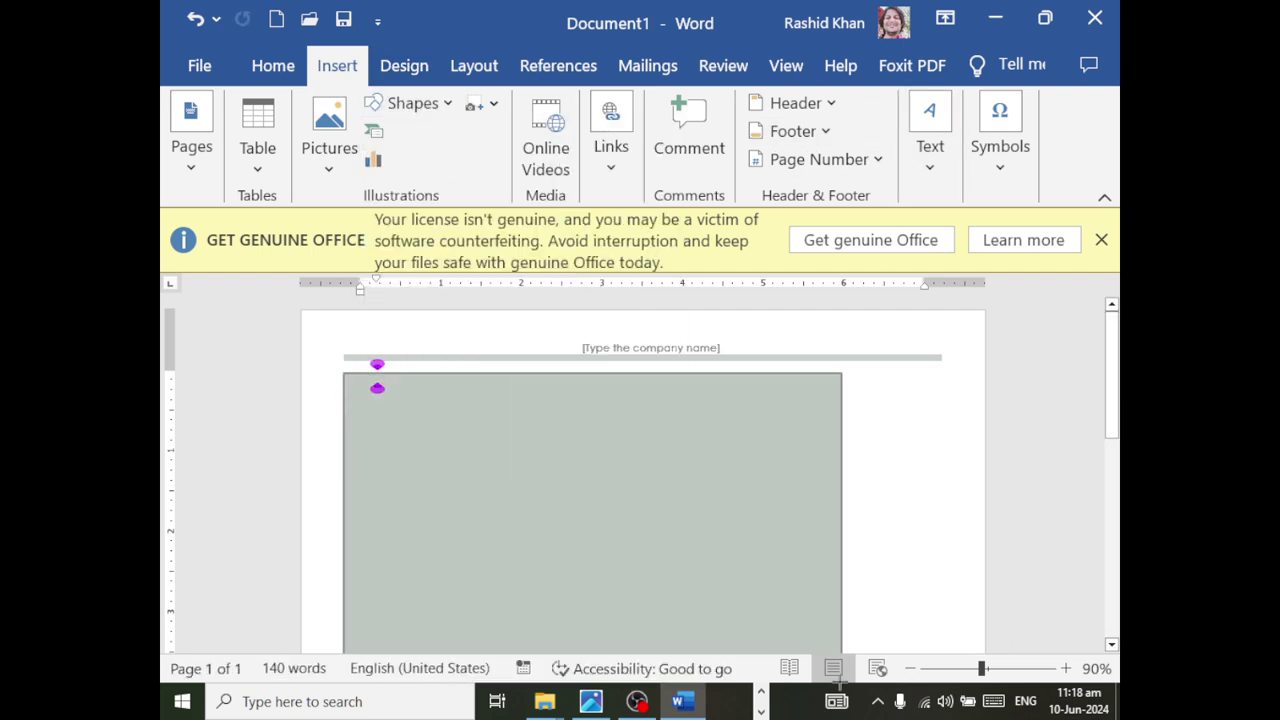
drag(839, 678, 931, 683)
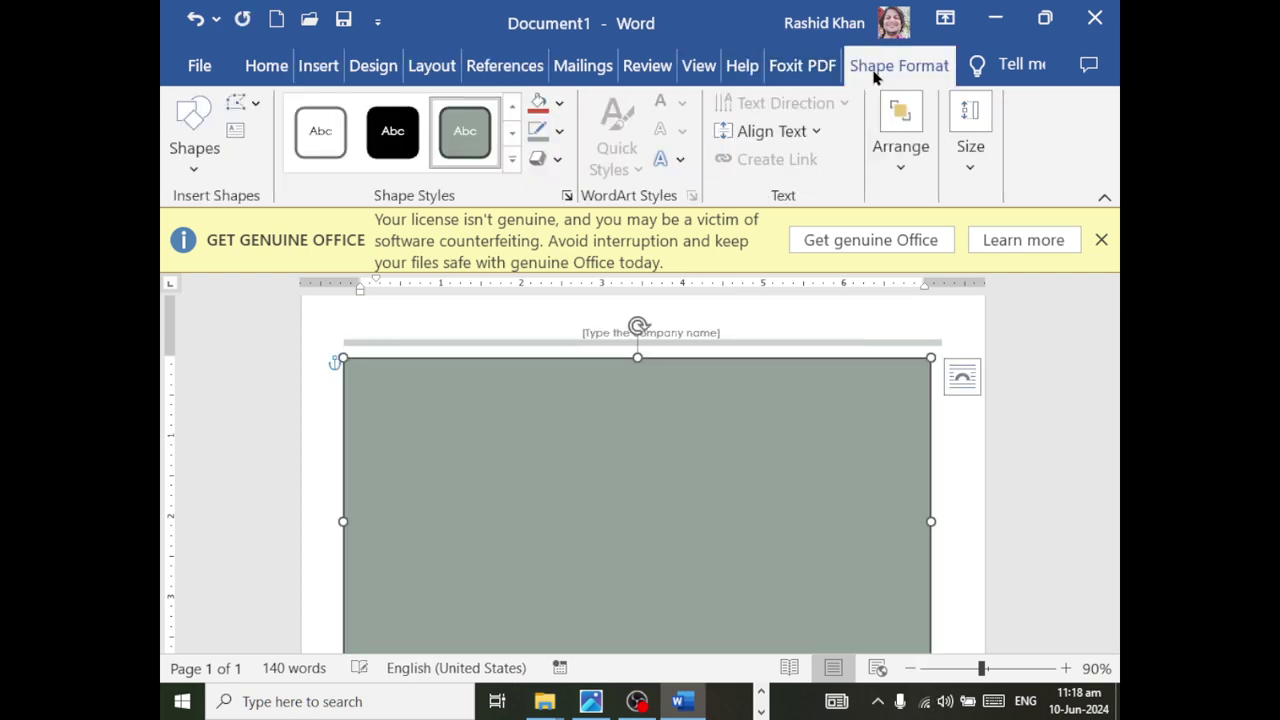
- Choose a picture fill from a file for the rectangle and navigate back up the folder tree
click(559, 102)
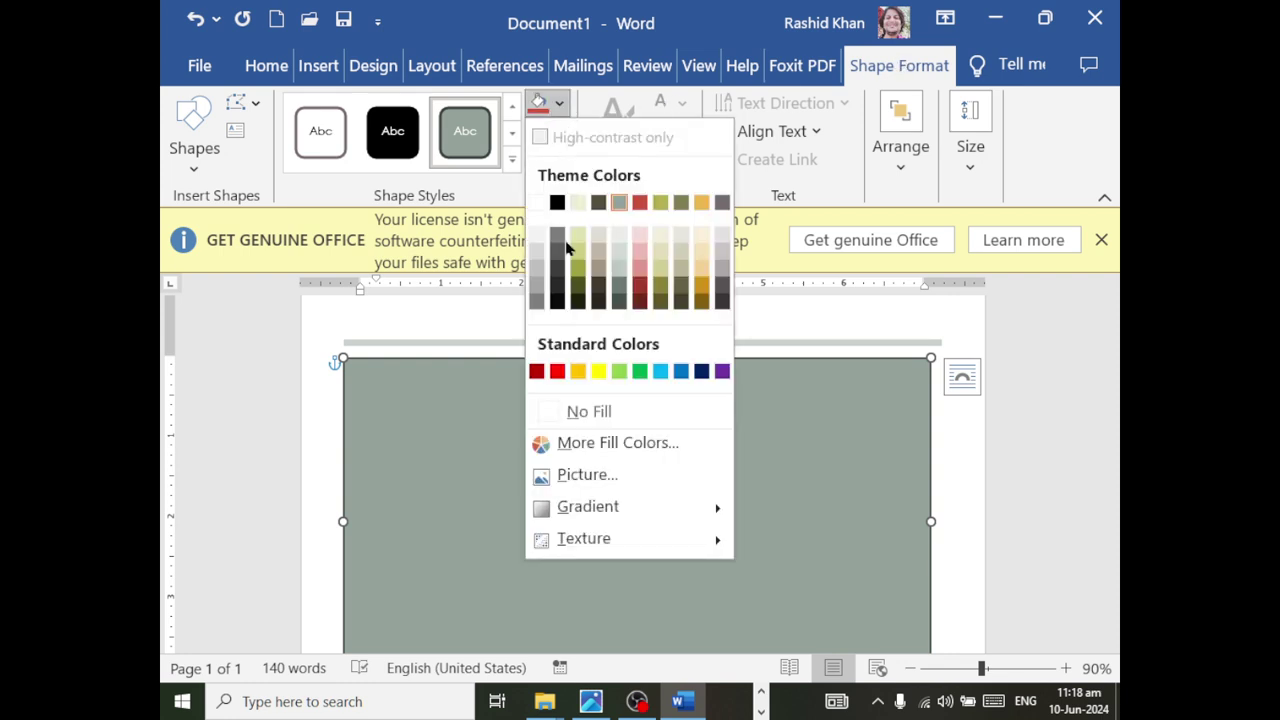
click(565, 470)
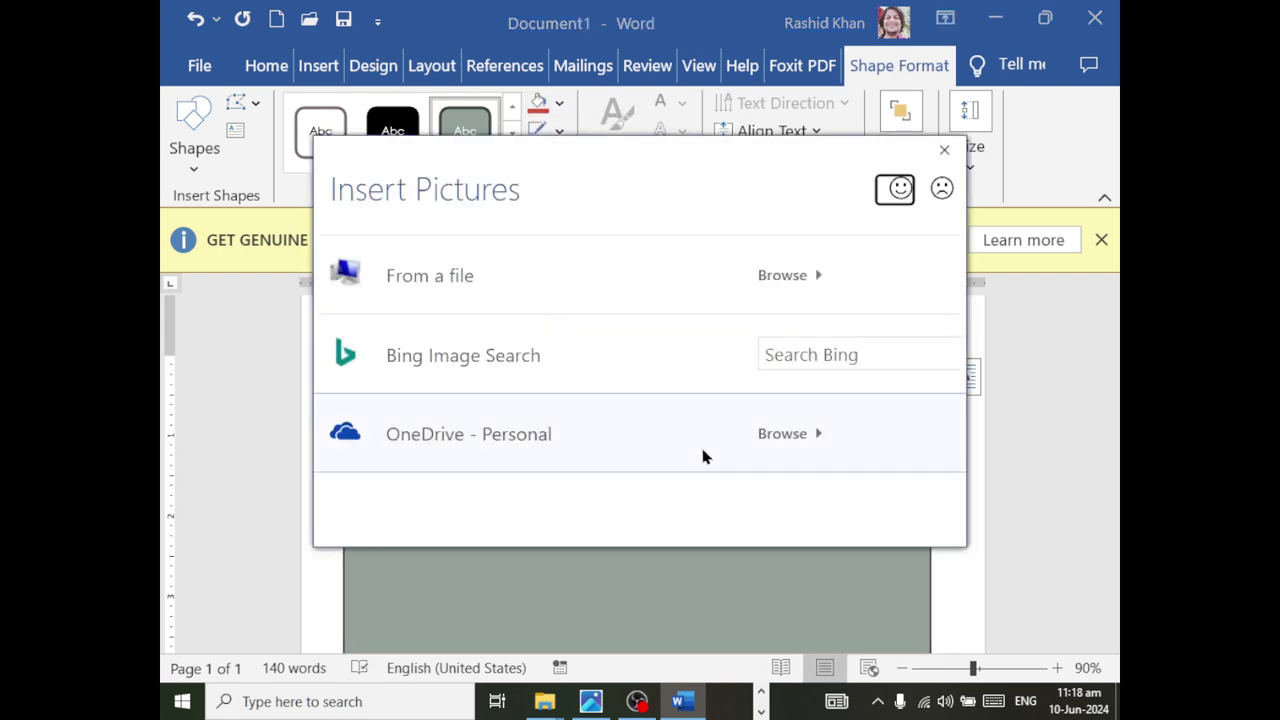
click(481, 278)
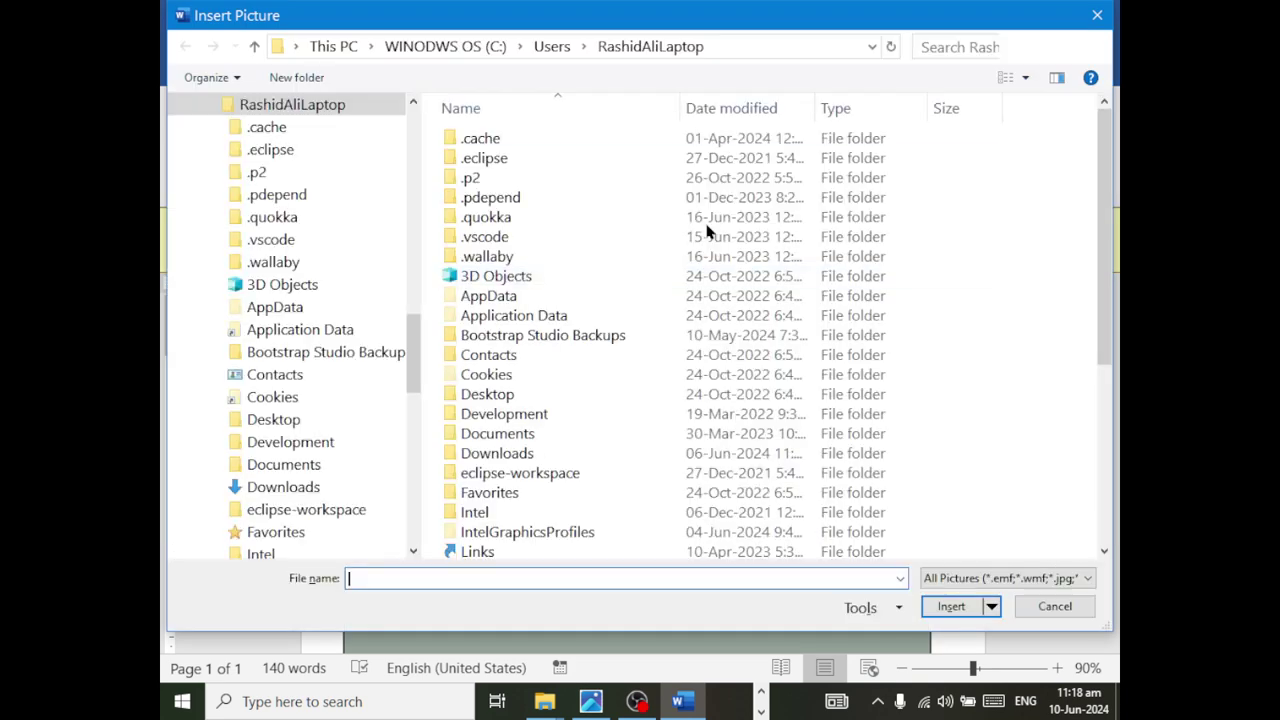
scroll(703, 260, down, 5)
double_click(700, 257)
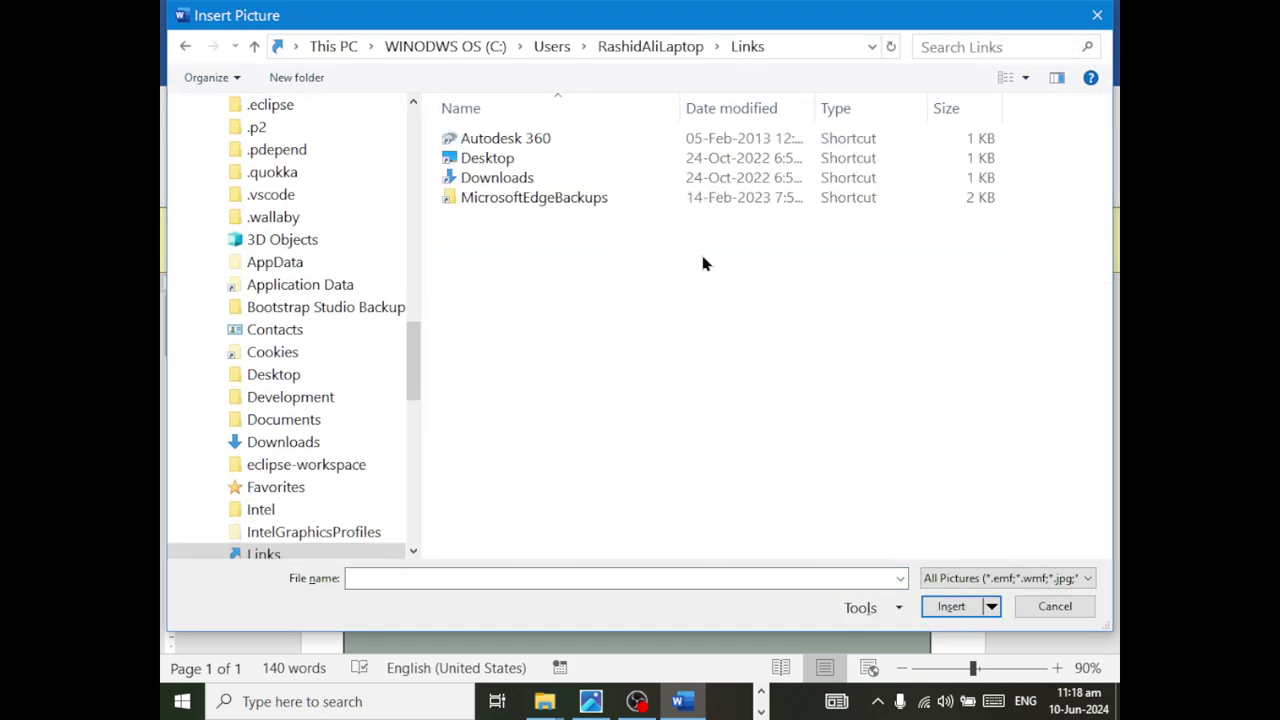
key(alt+Up)
scroll(214, 163, up, 1)
click(207, 168)
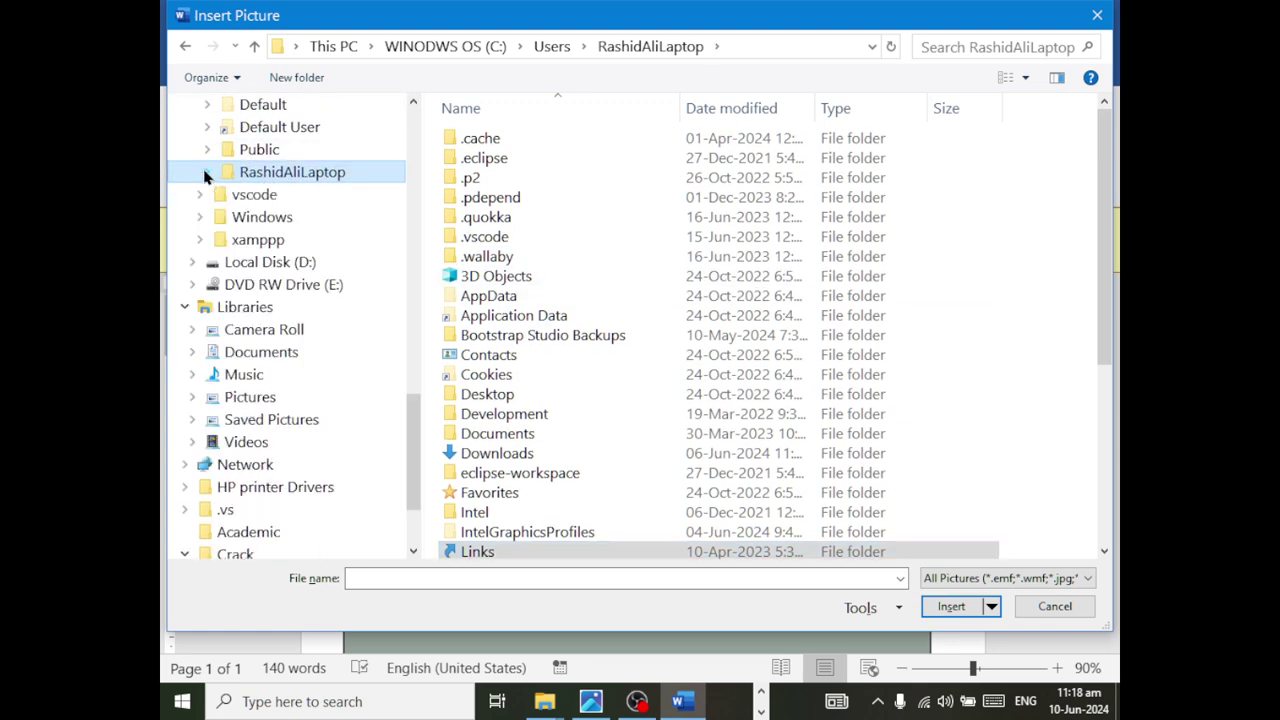
scroll(235, 250, up, 2)
scroll(242, 210, up, 4)
scroll(243, 210, up, 3)
scroll(243, 210, up, 2)
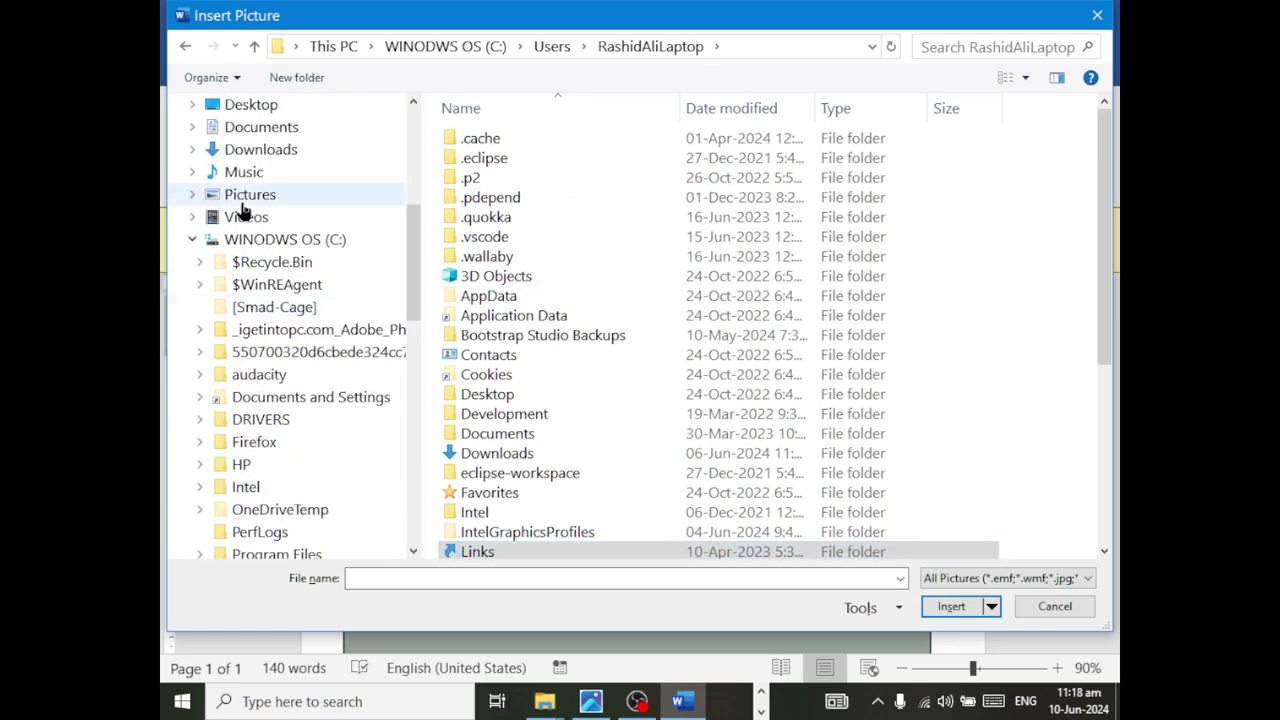
- Open Documents > latest and fill the rectangle with pexels-olly-3775547.jpg
click(285, 130)
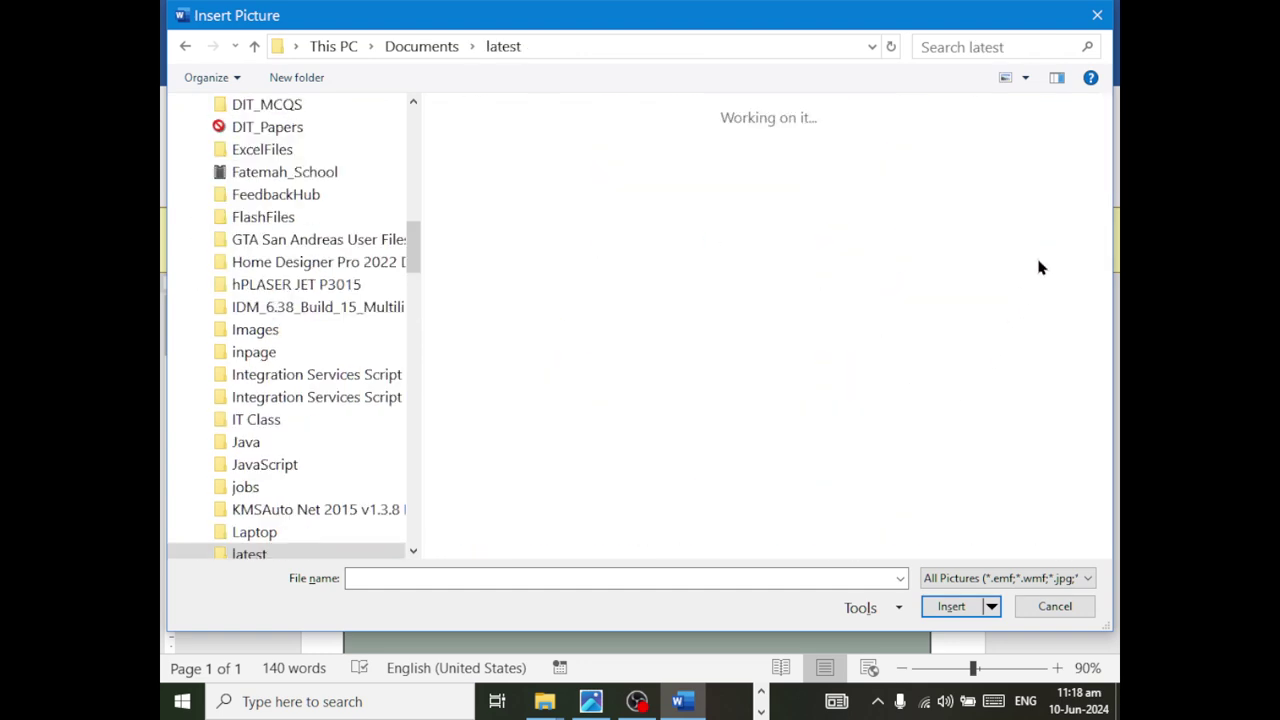
drag(1105, 115, 1107, 220)
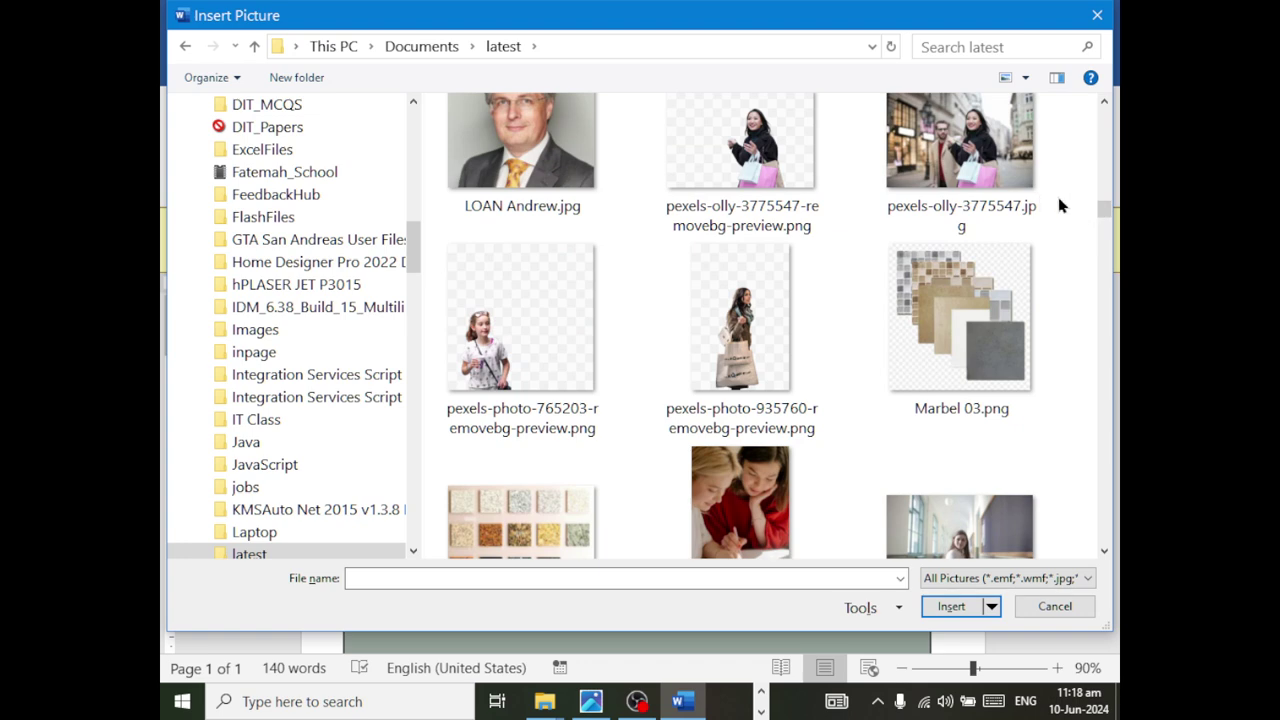
click(975, 162)
double_click(975, 162)
scroll(823, 457, down, 2)
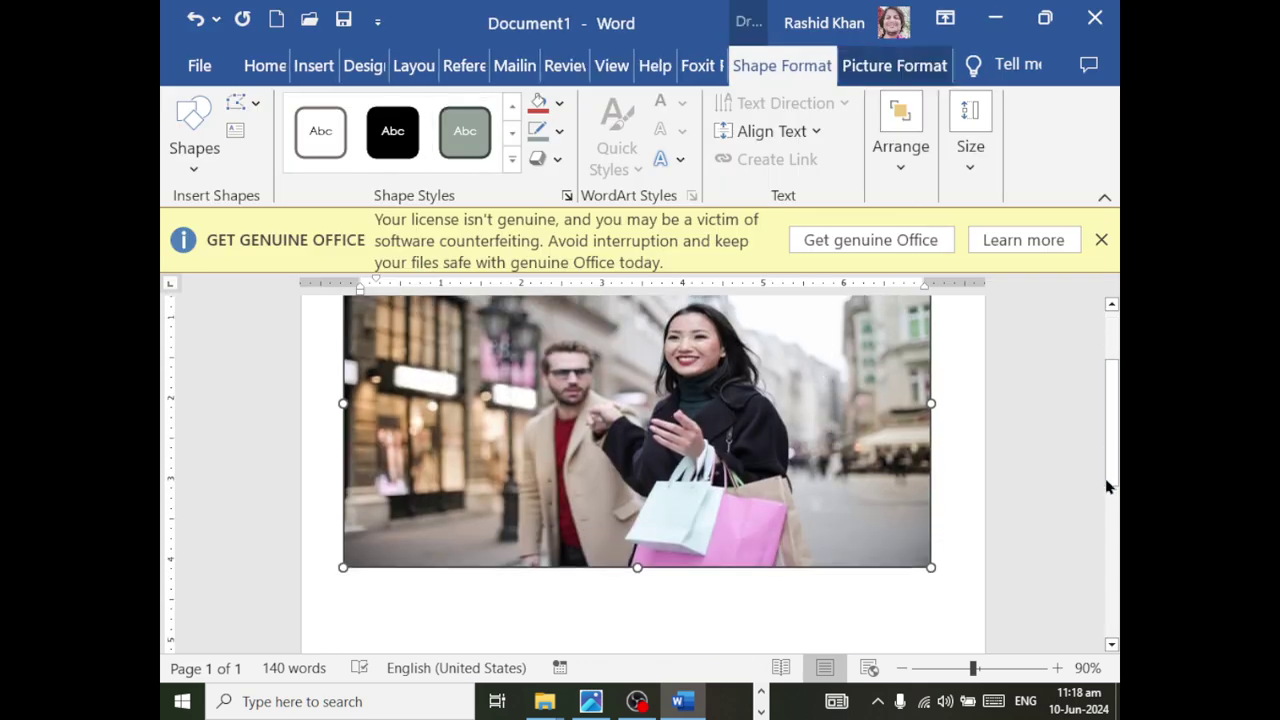
- Insert a WordArt text box, move it onto the photo and enlarge it over most of the picture
click(1063, 447)
click(336, 65)
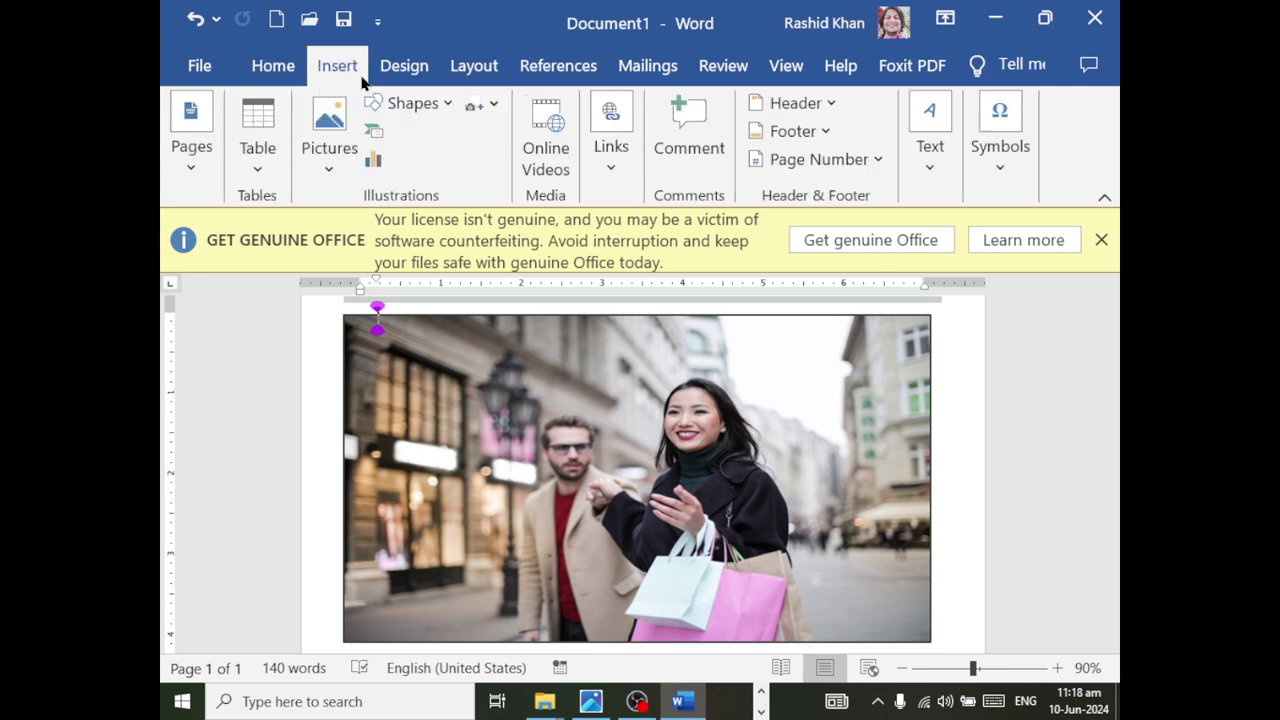
click(930, 165)
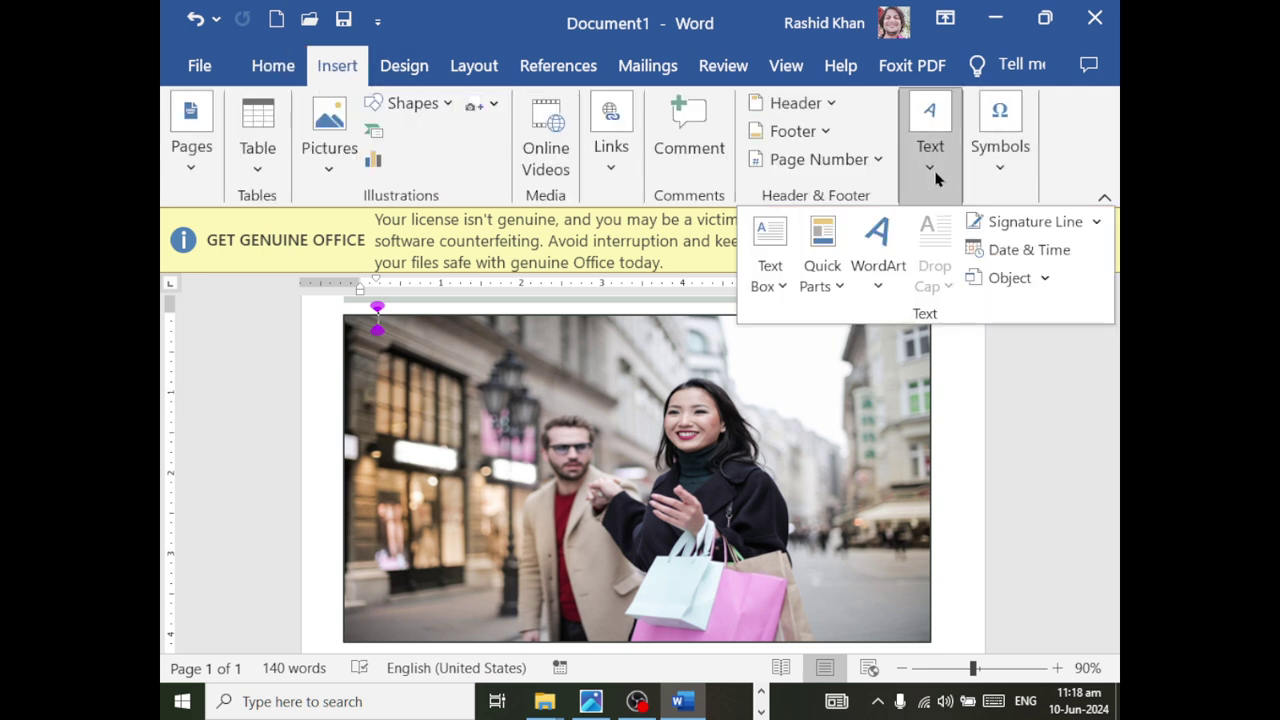
click(878, 282)
click(772, 339)
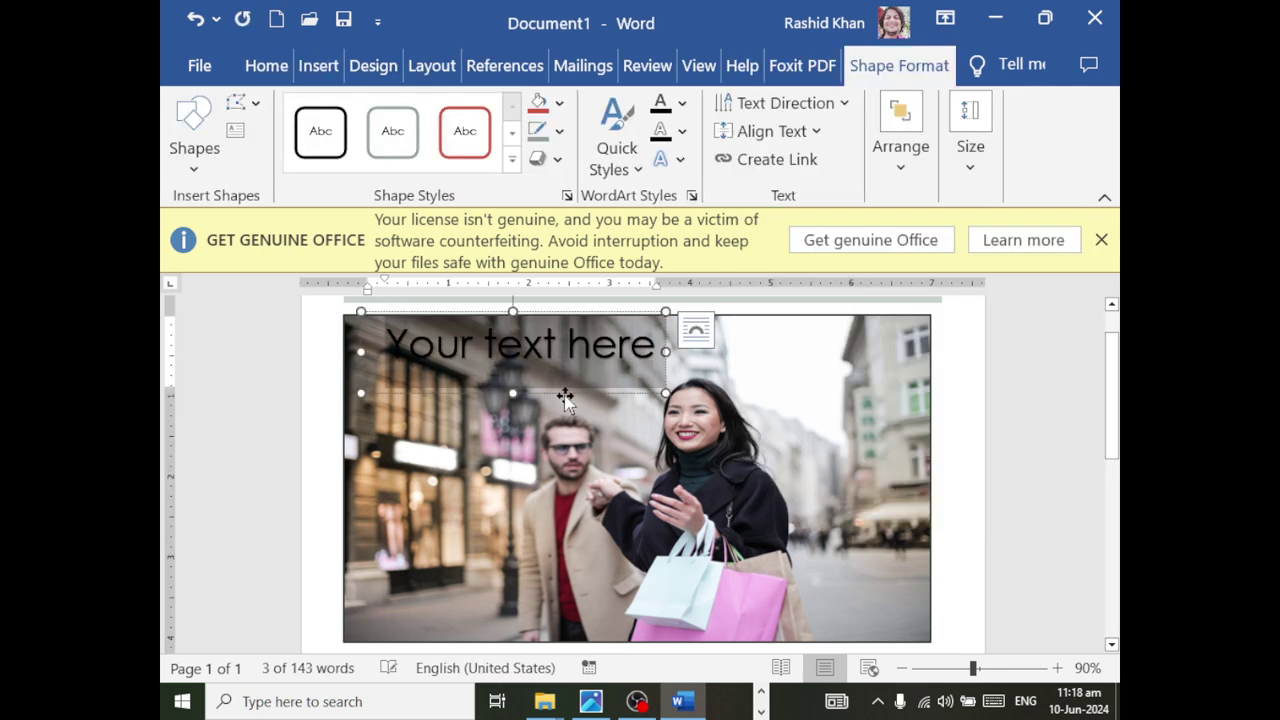
drag(570, 395, 785, 406)
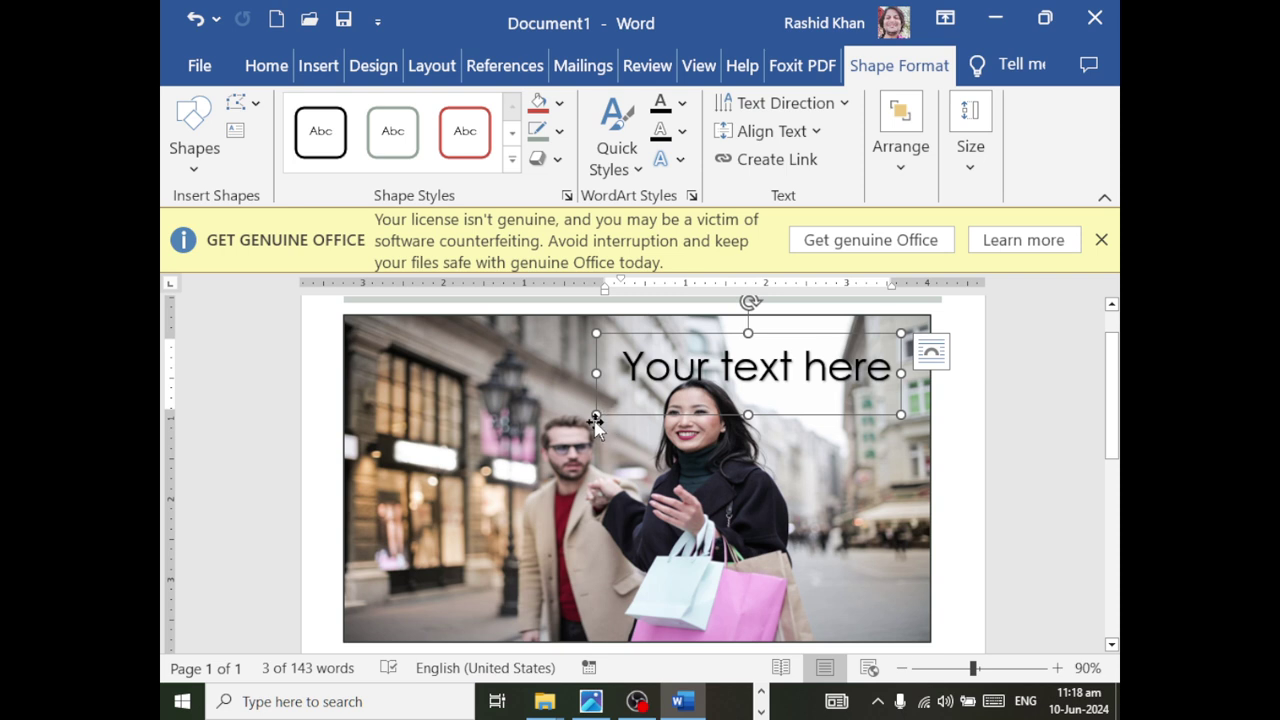
drag(598, 413, 370, 632)
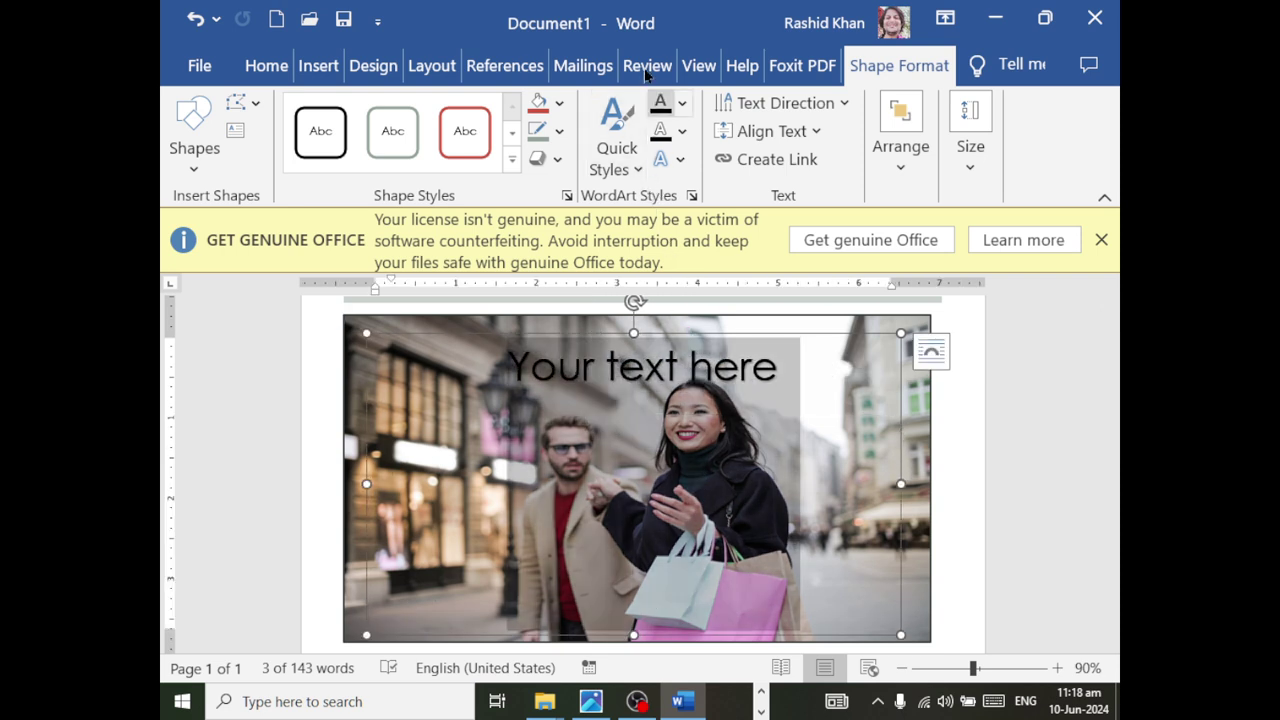
- Make the WordArt text right-to-left and right-aligned, then check the Sindhi reference image
click(266, 66)
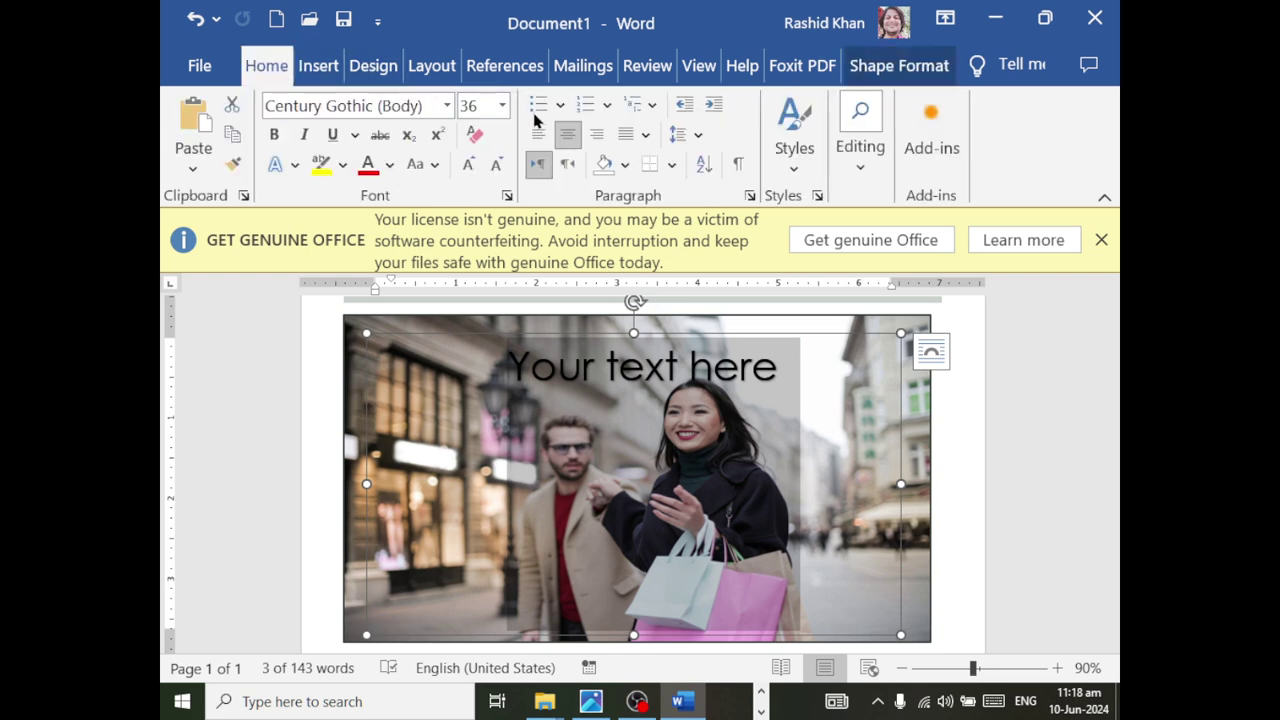
click(567, 164)
click(604, 142)
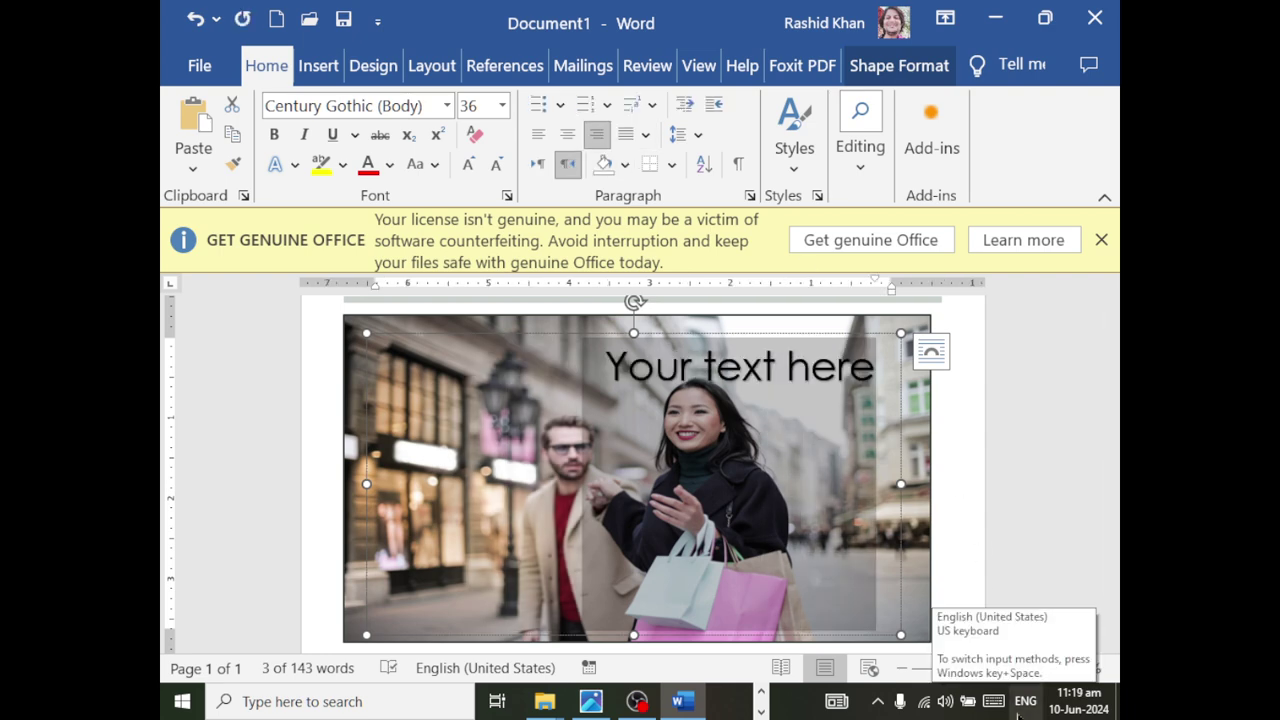
key(alt+Tab)
key(alt+Tab)
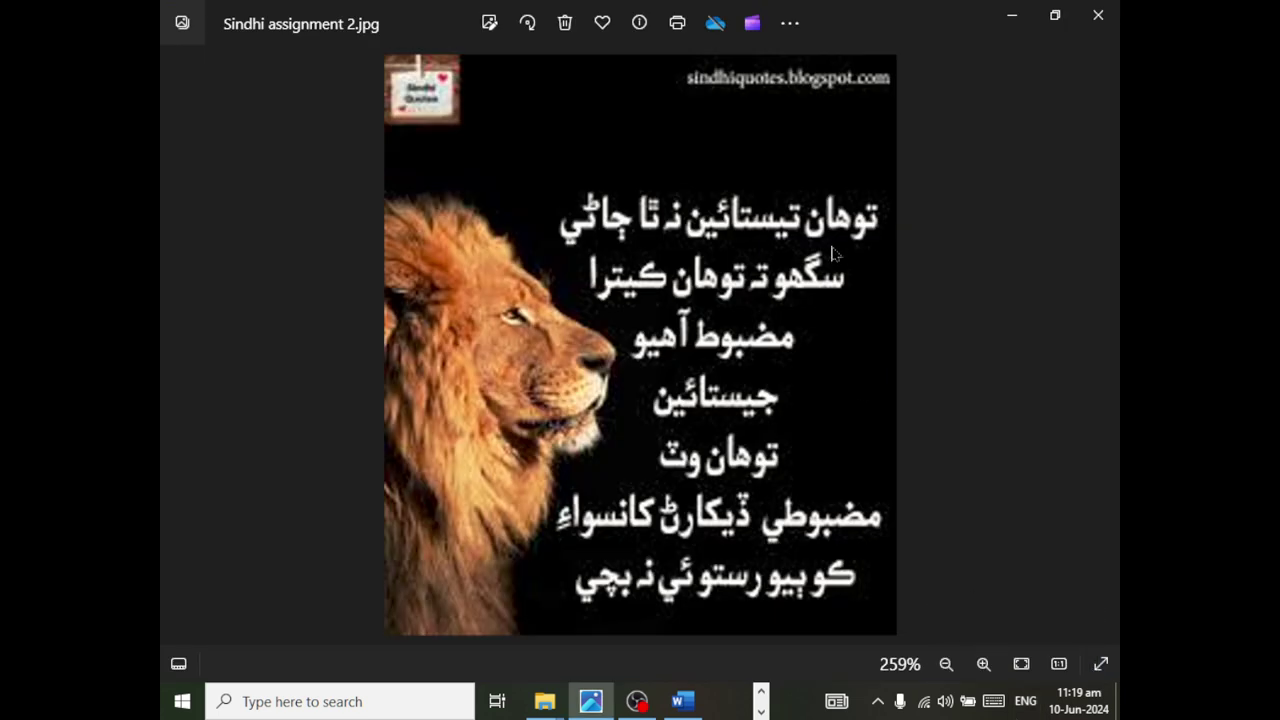
scroll(834, 254, up, 1)
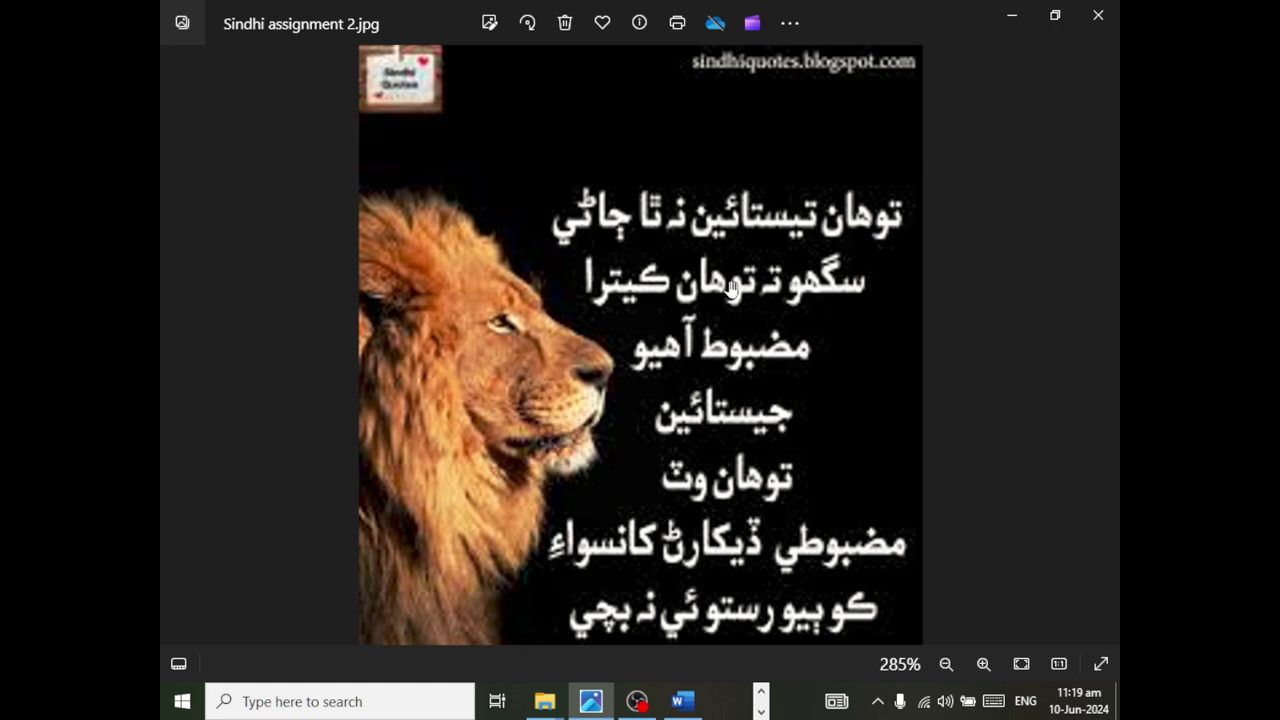
key(alt+Tab)
key(alt+Tab)
key(Tab)
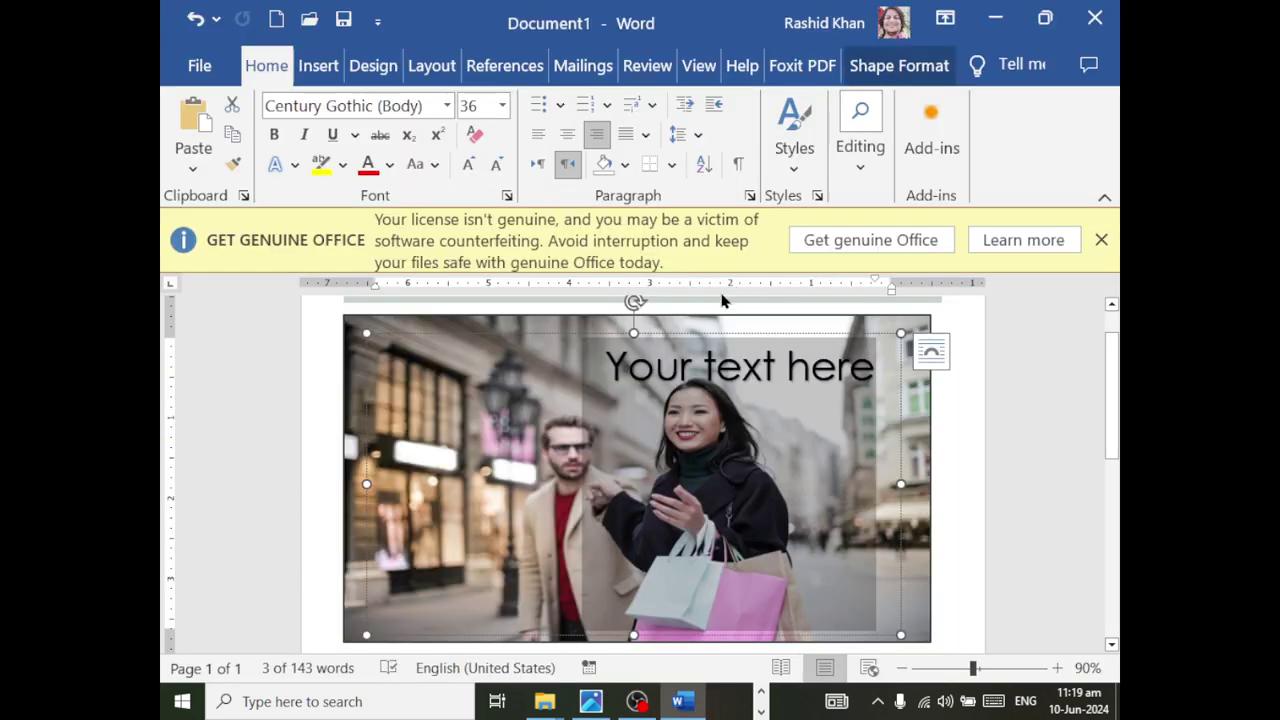
- Delete the 'Your text here' placeholder and set the font to MB Lateefi
key(Delete)
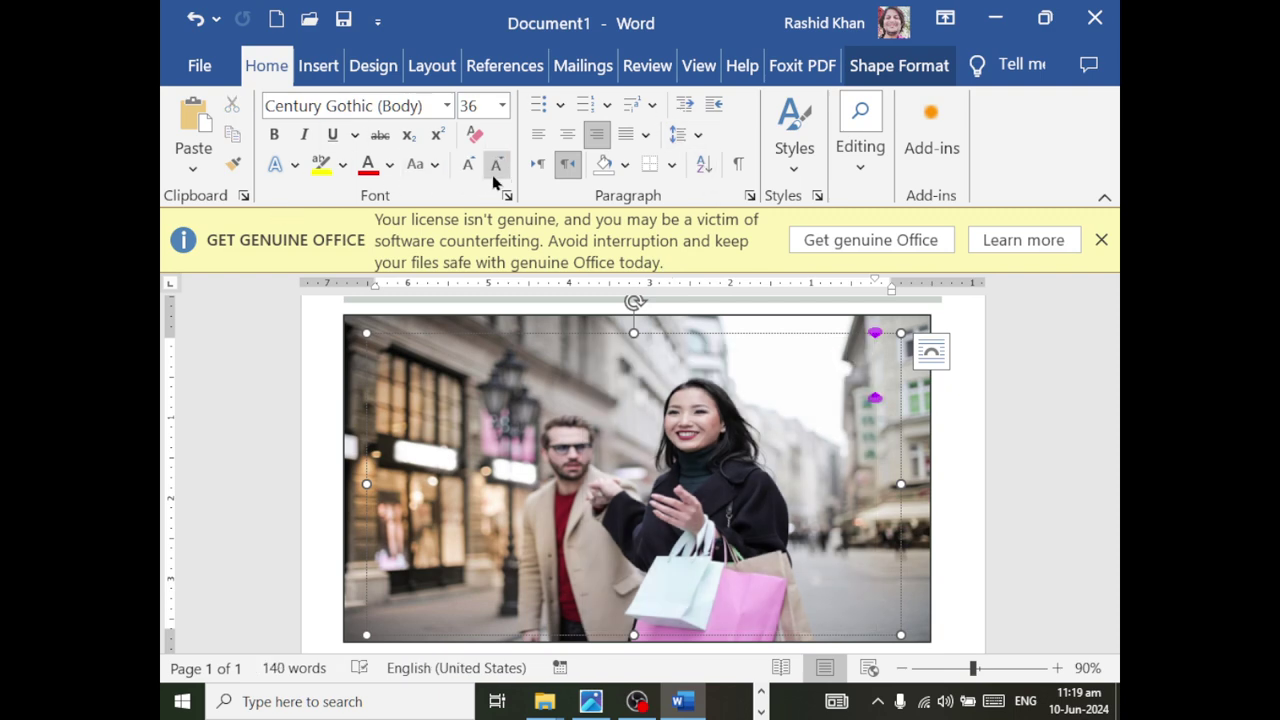
click(446, 106)
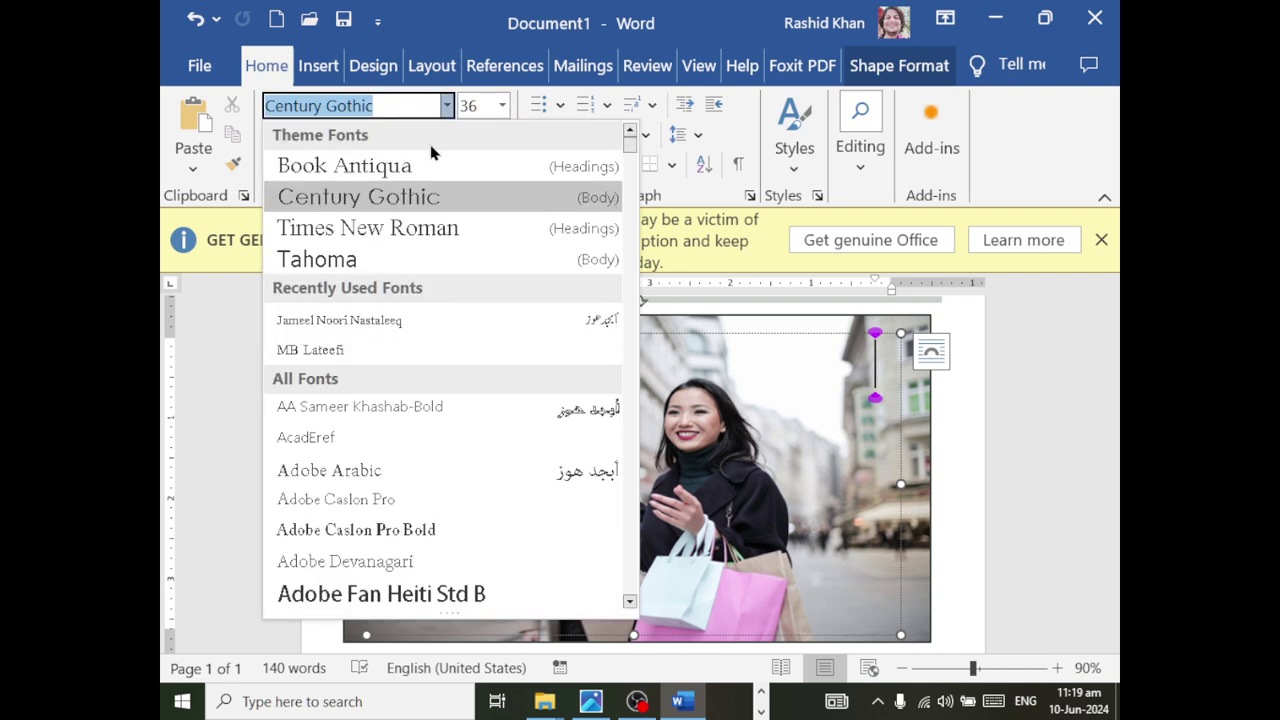
click(388, 349)
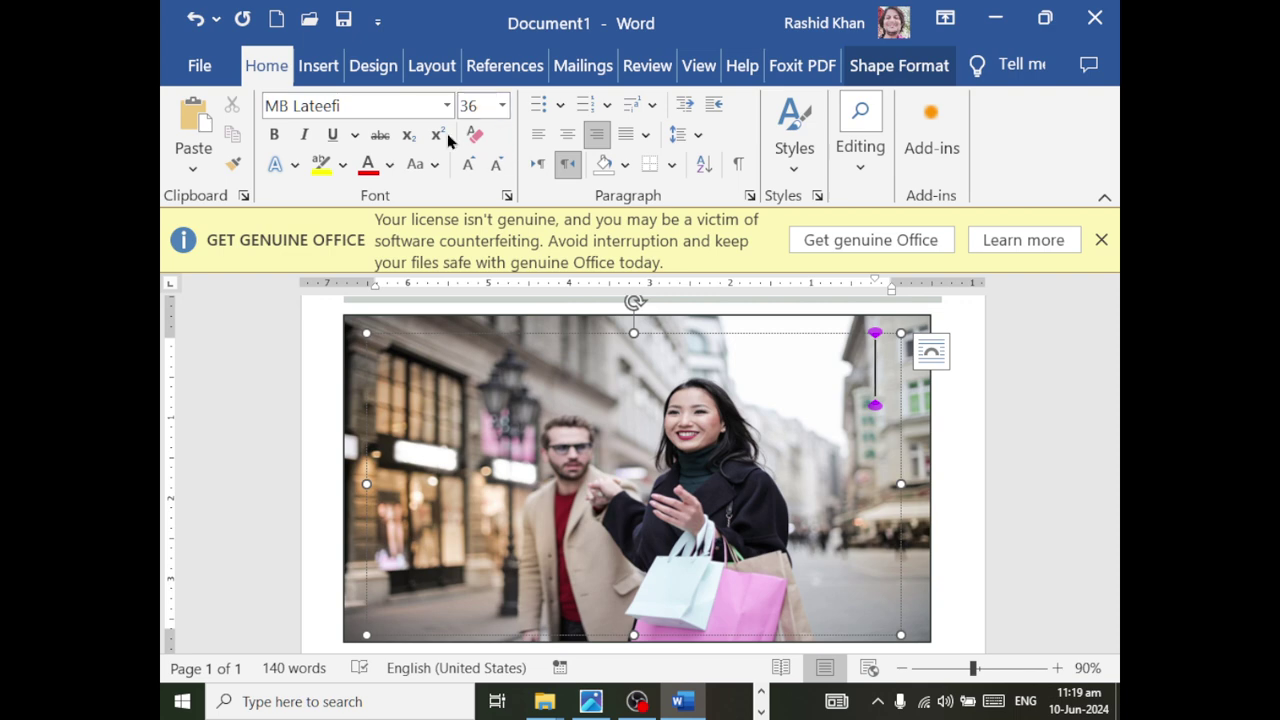
- Apply a new font colour to the WordArt text, leaving highlighting unchanged
click(389, 167)
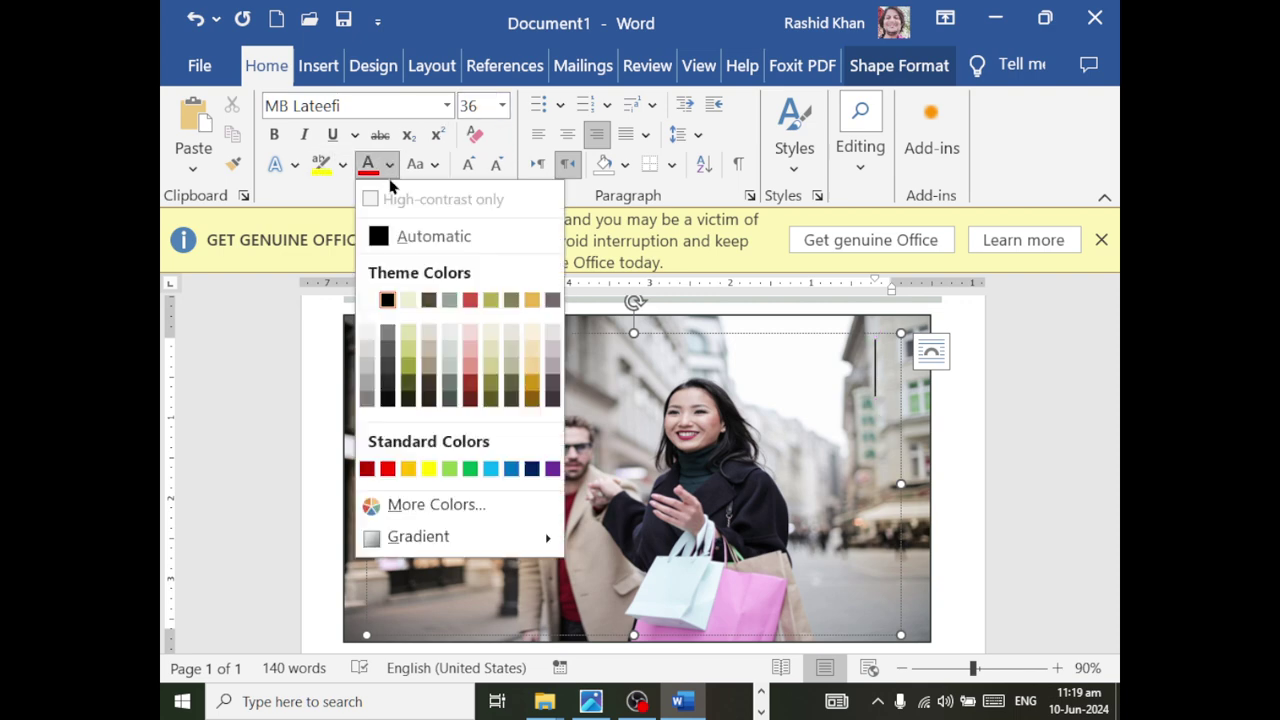
click(389, 165)
click(389, 165)
click(387, 300)
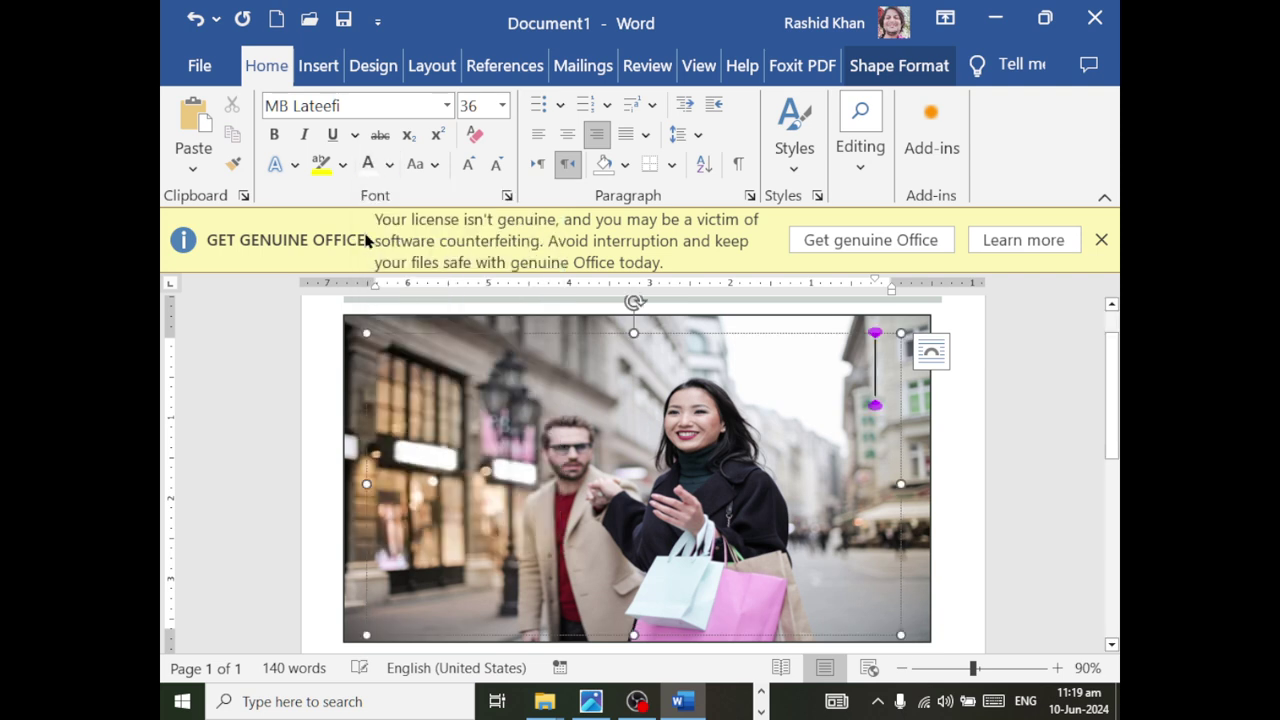
click(342, 165)
click(342, 165)
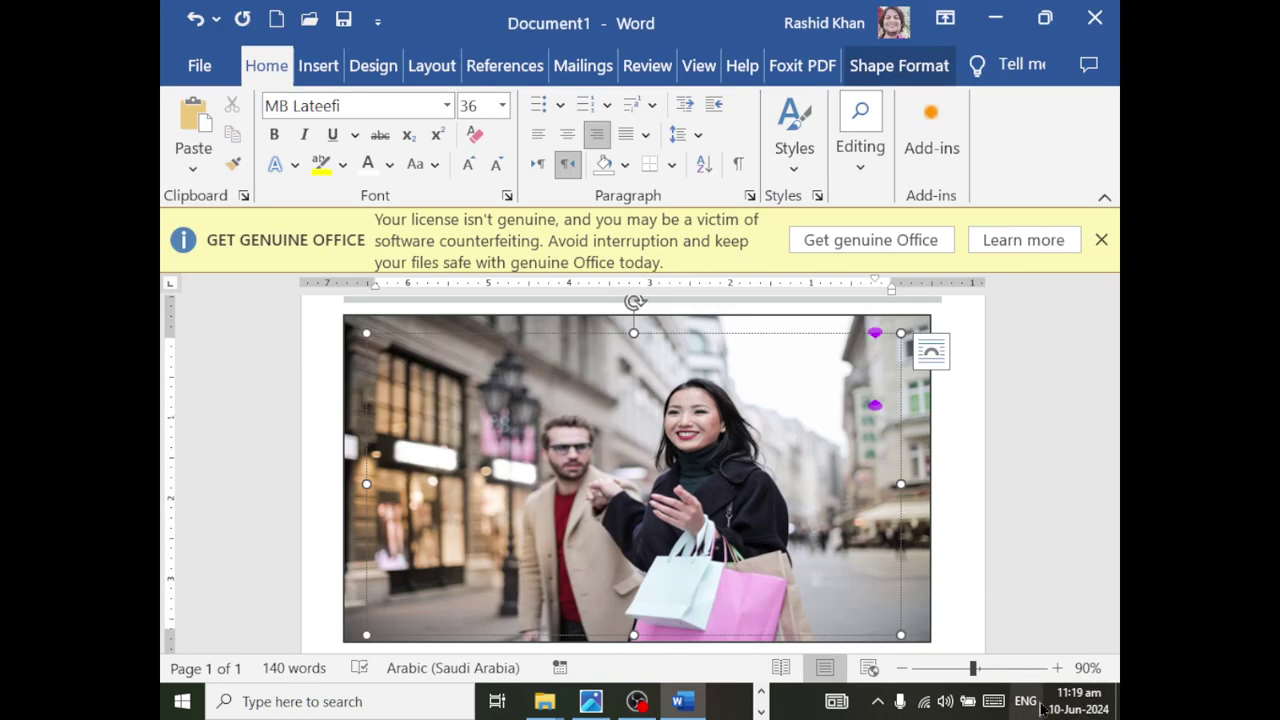
- Switch input to the Persian (MBSindhi 2010) keyboard and consult the Sindhi reference image
click(1025, 701)
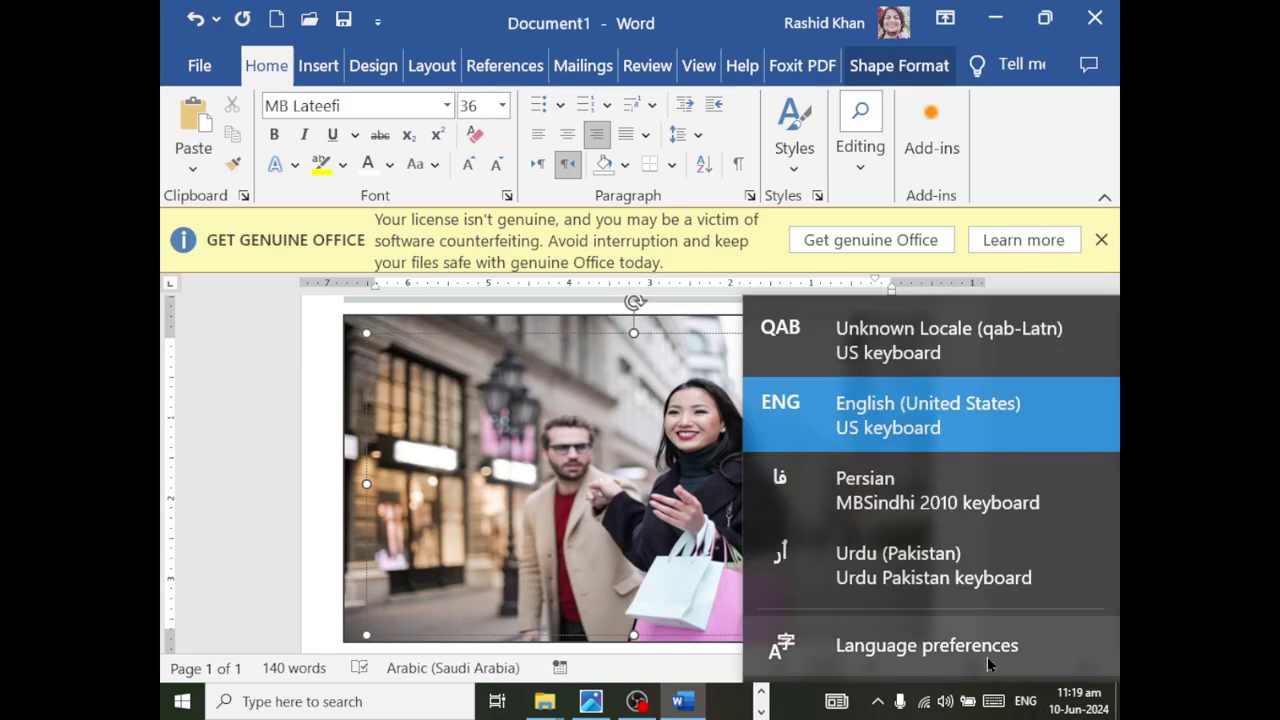
click(905, 490)
key(alt+Tab)
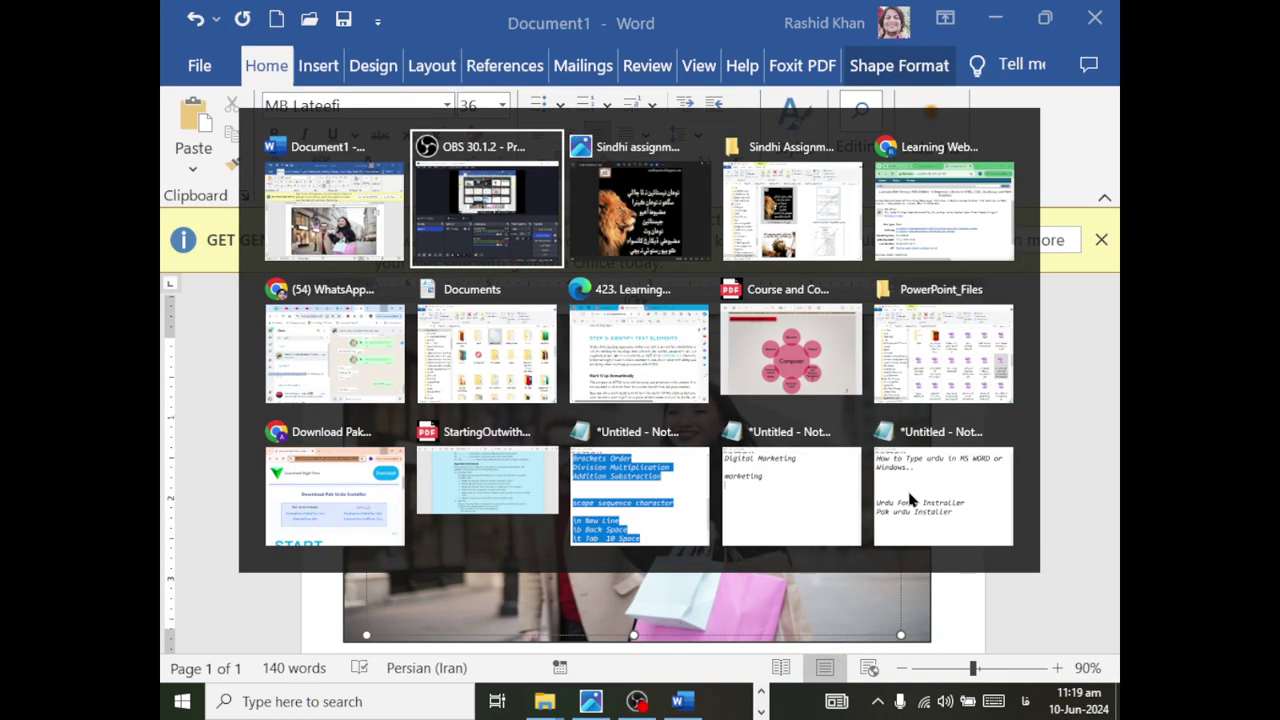
key(Tab)
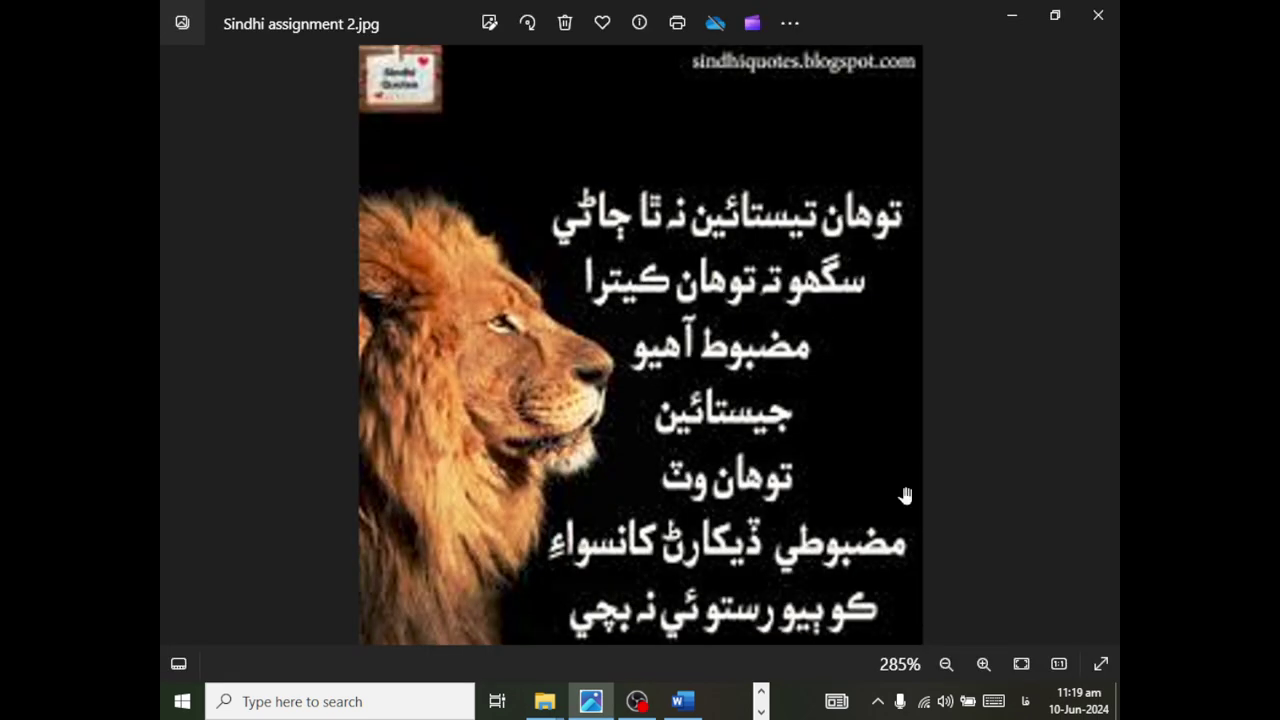
key(alt+Tab)
- Type the opening Sindhi words 'توهان تيستائين نه' while checking the reference quote
text(ت)
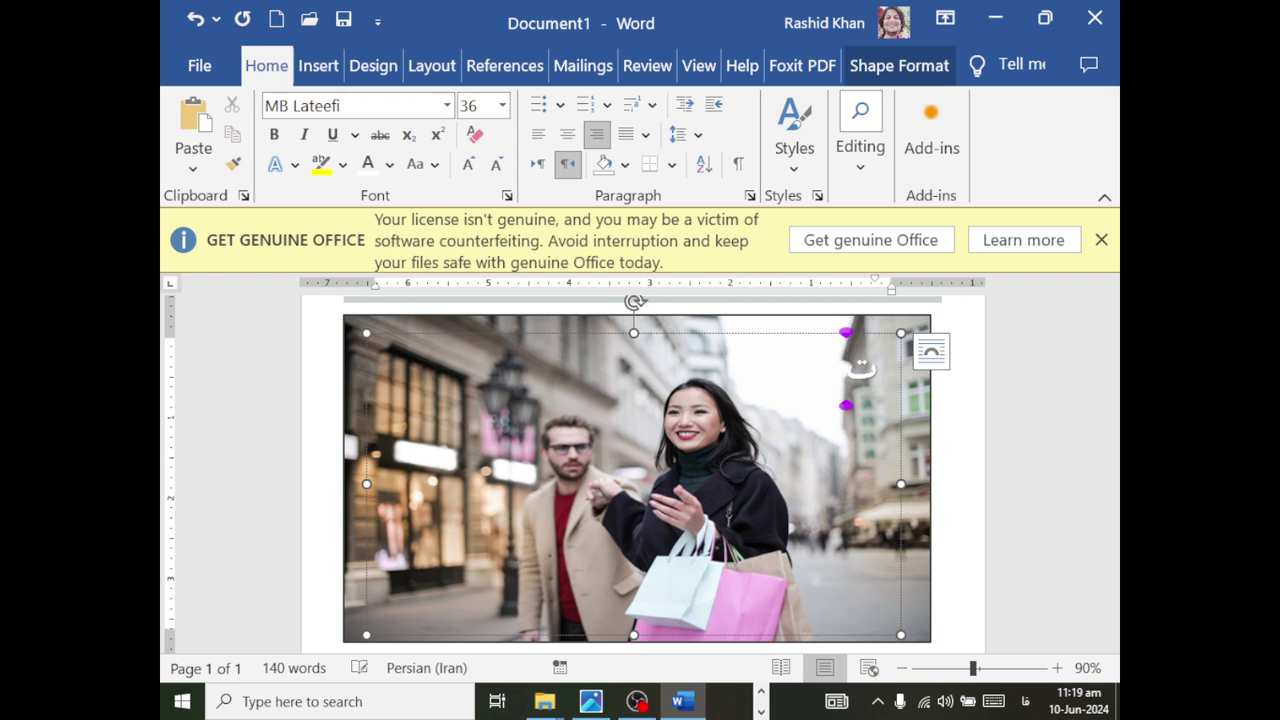
text(ص)
key(BackSpace)
text(وه)
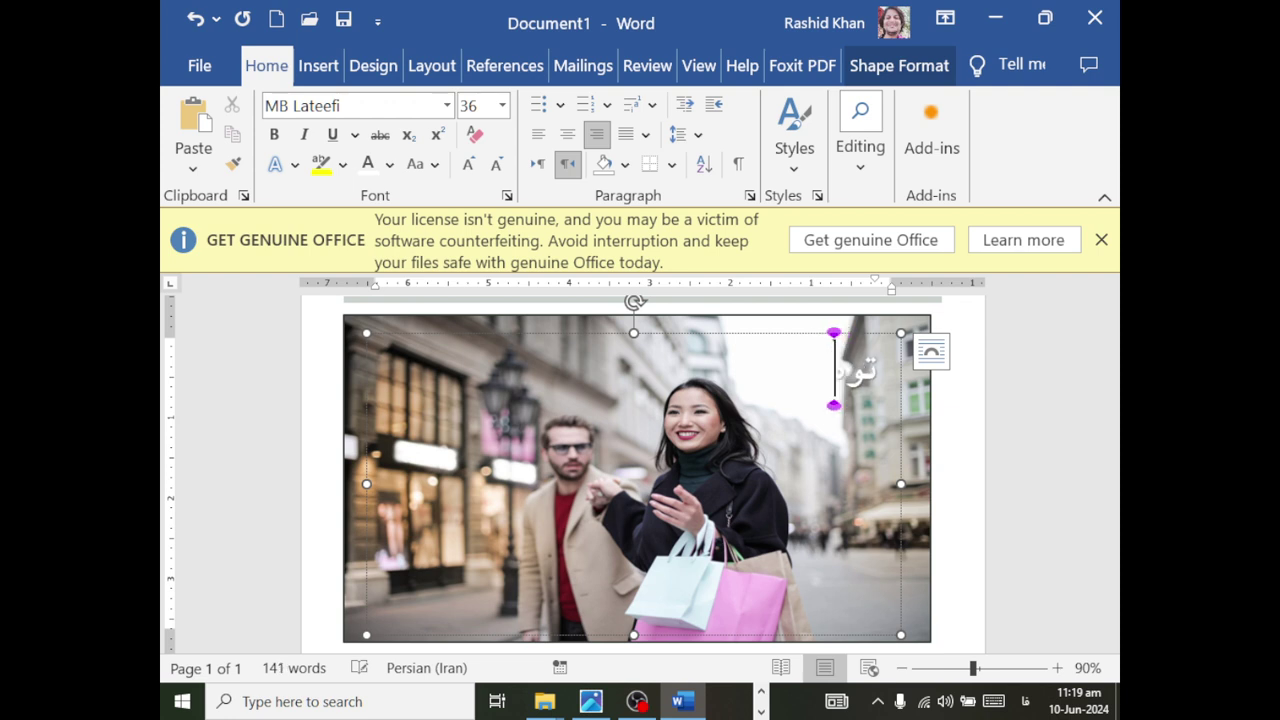
text(ان)
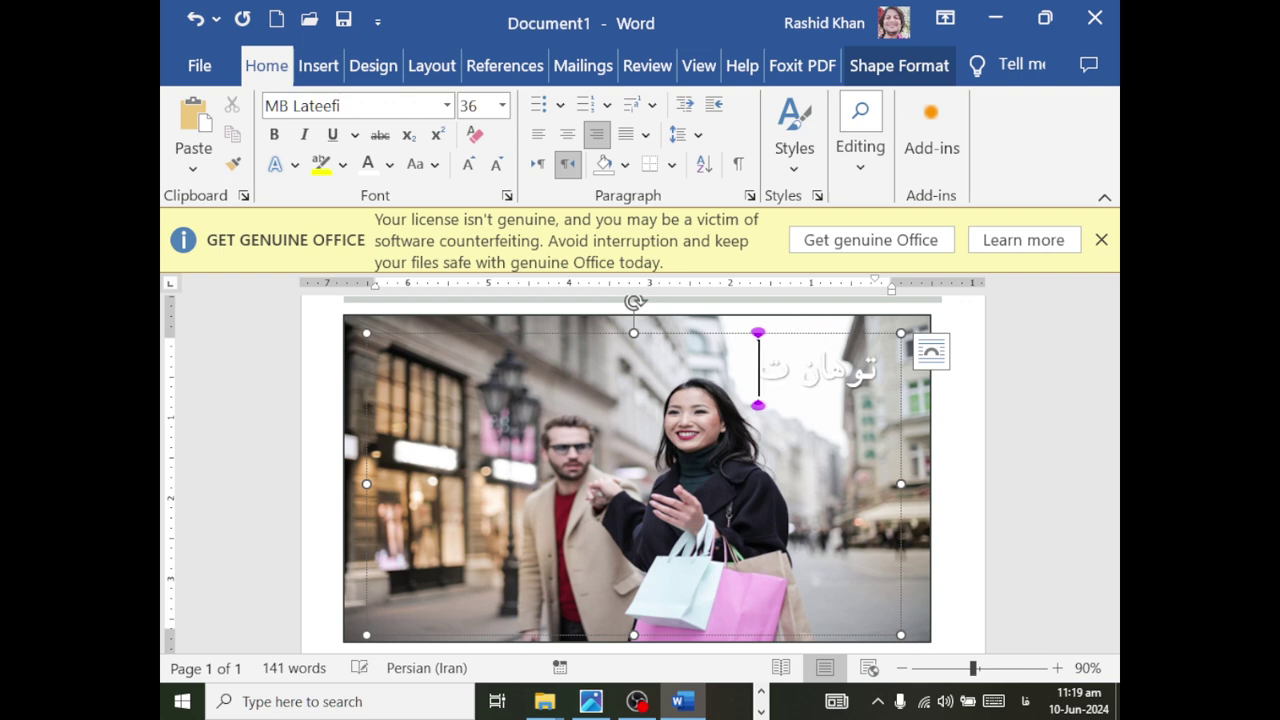
text( تیس)
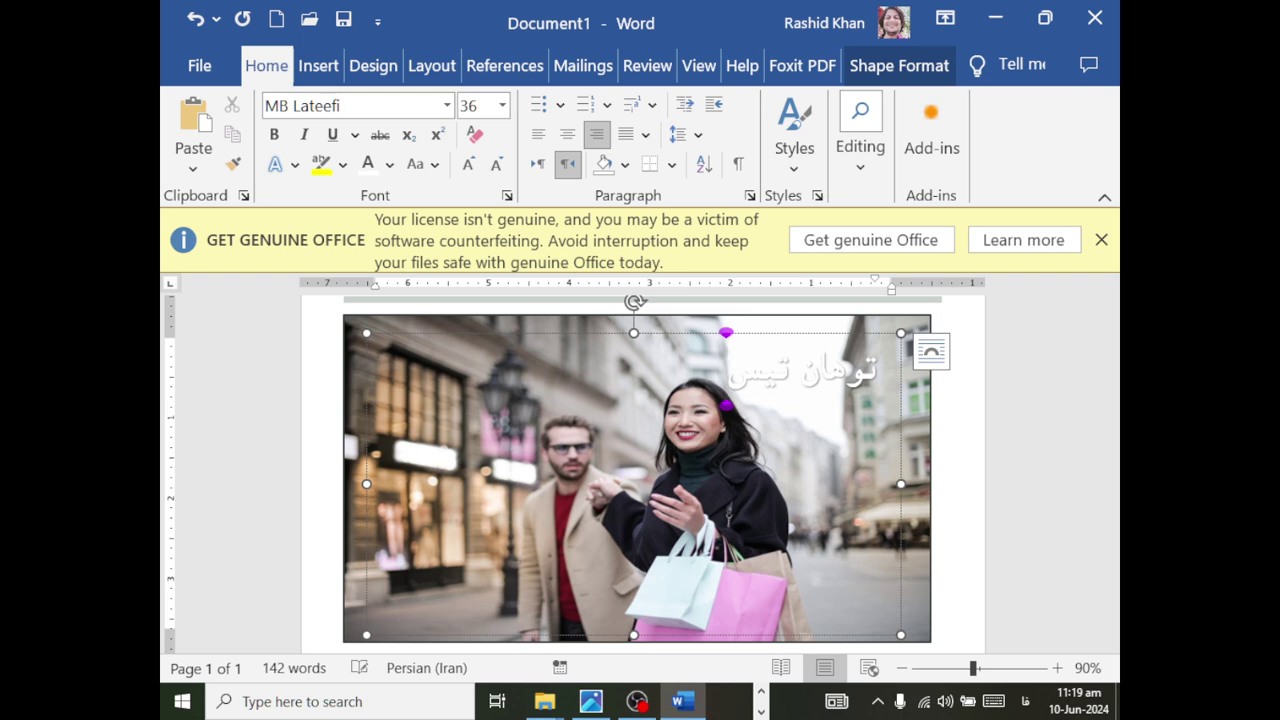
text(تا)
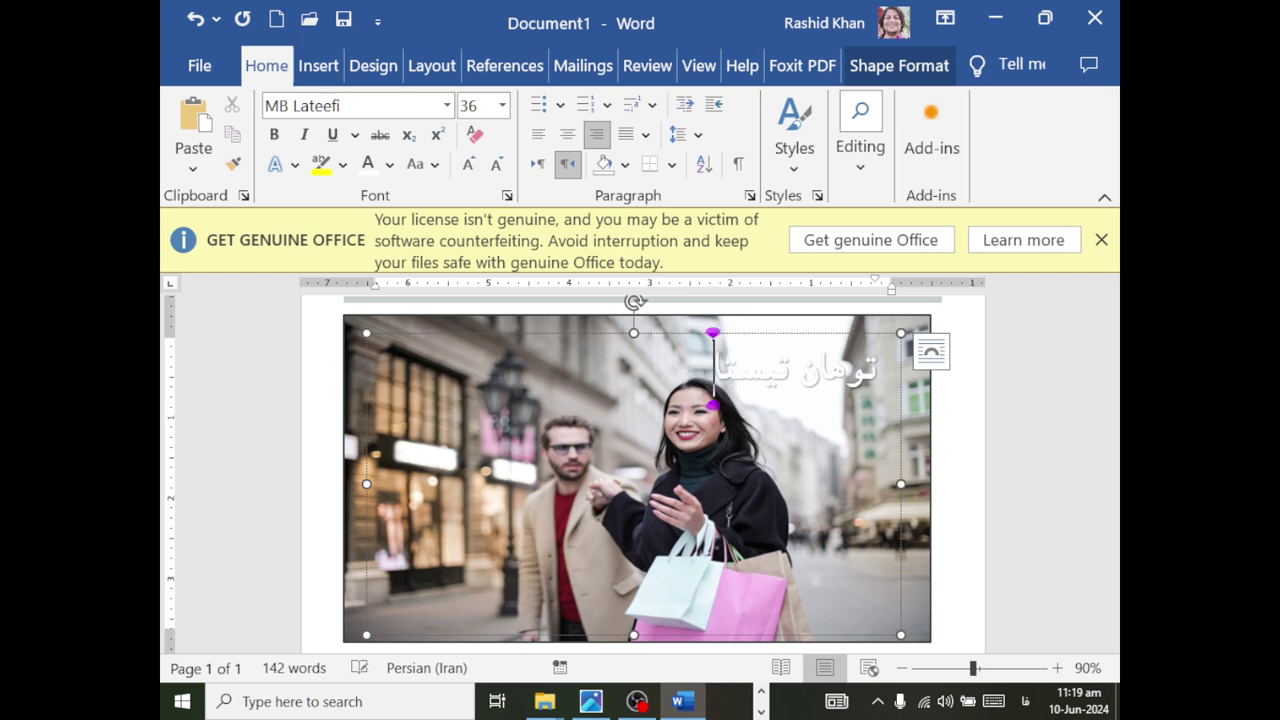
text(ی)
text(ین)
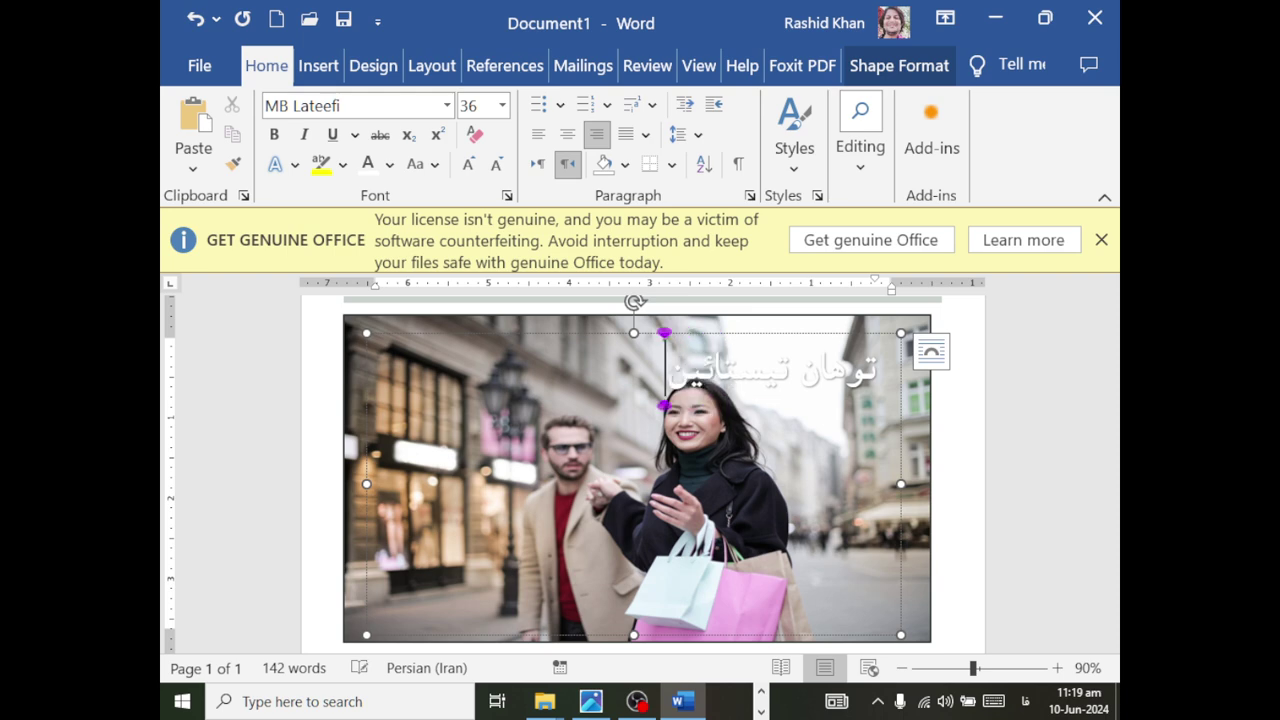
key(alt+Tab)
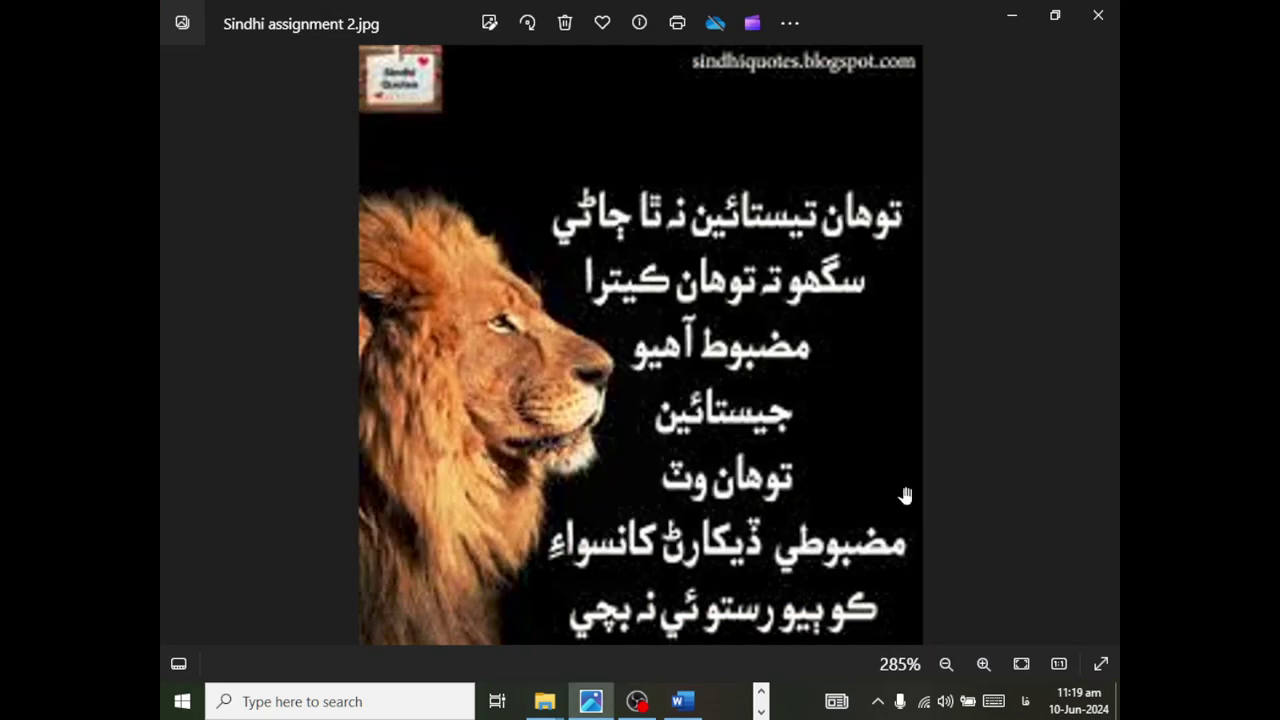
key(alt+Tab)
key(alt+Tab)
key(alt+Tab)
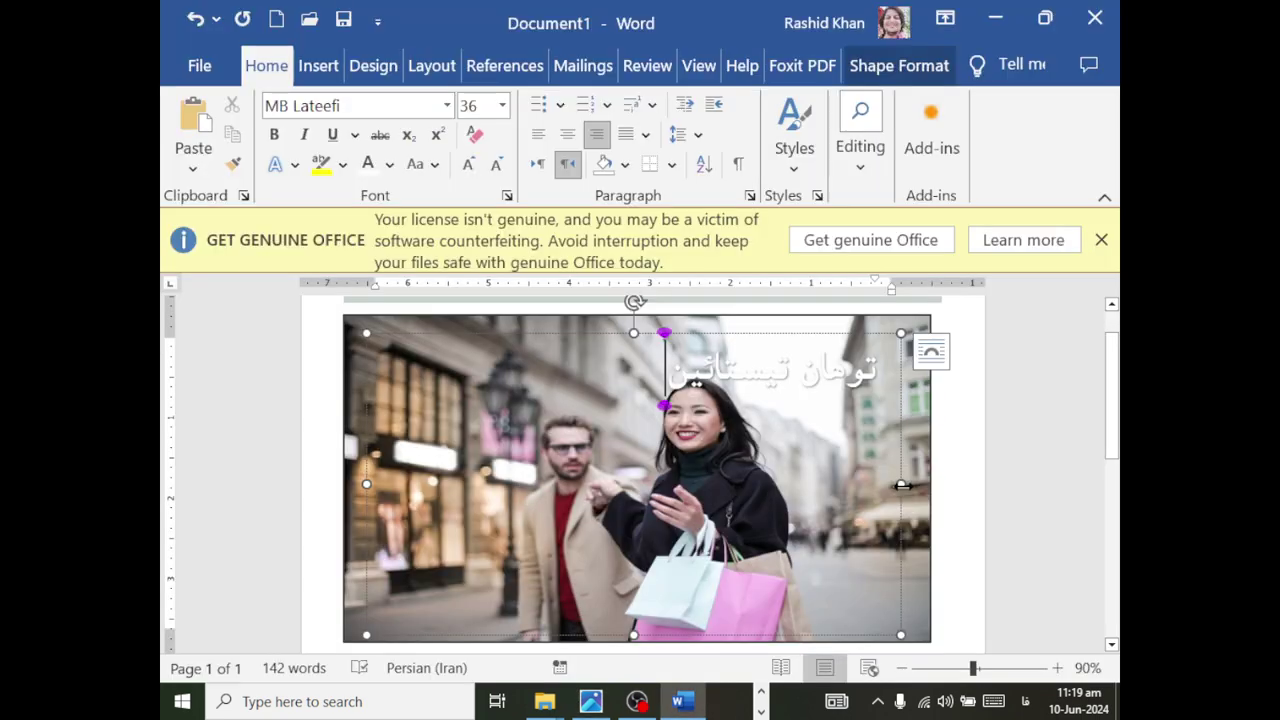
text(ن نه )
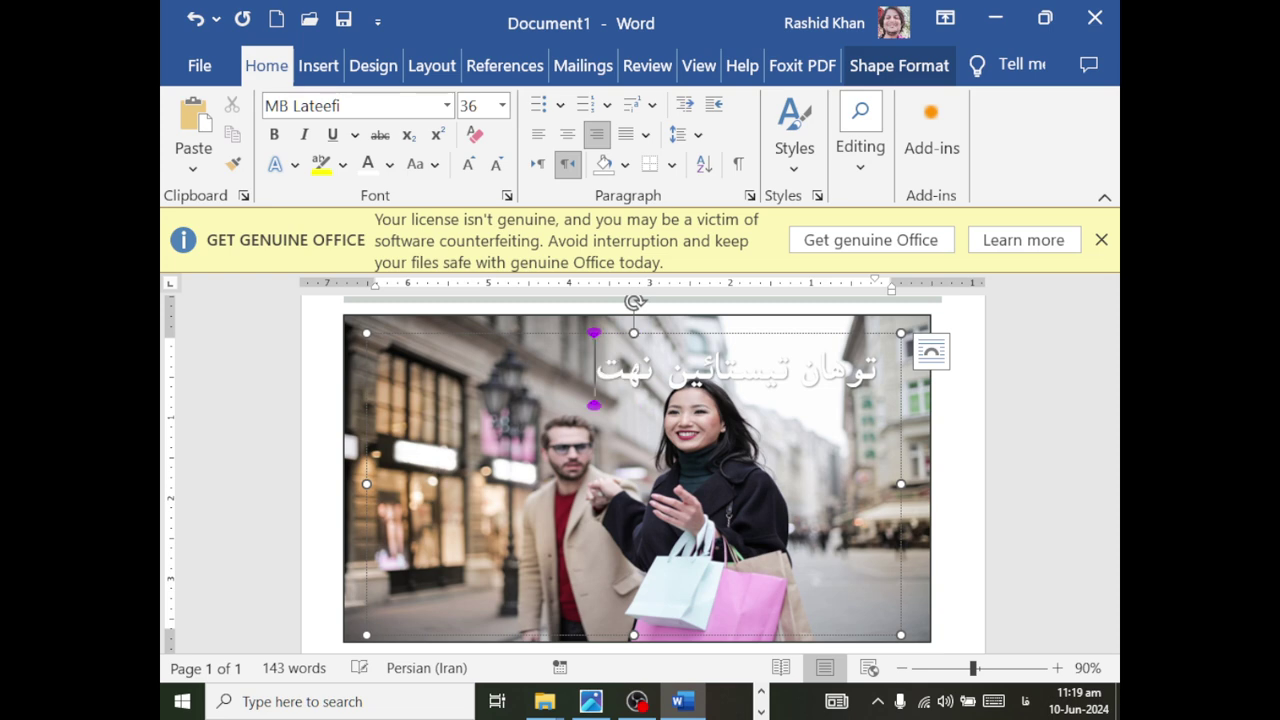
text(ت)
key(alt+Tab)
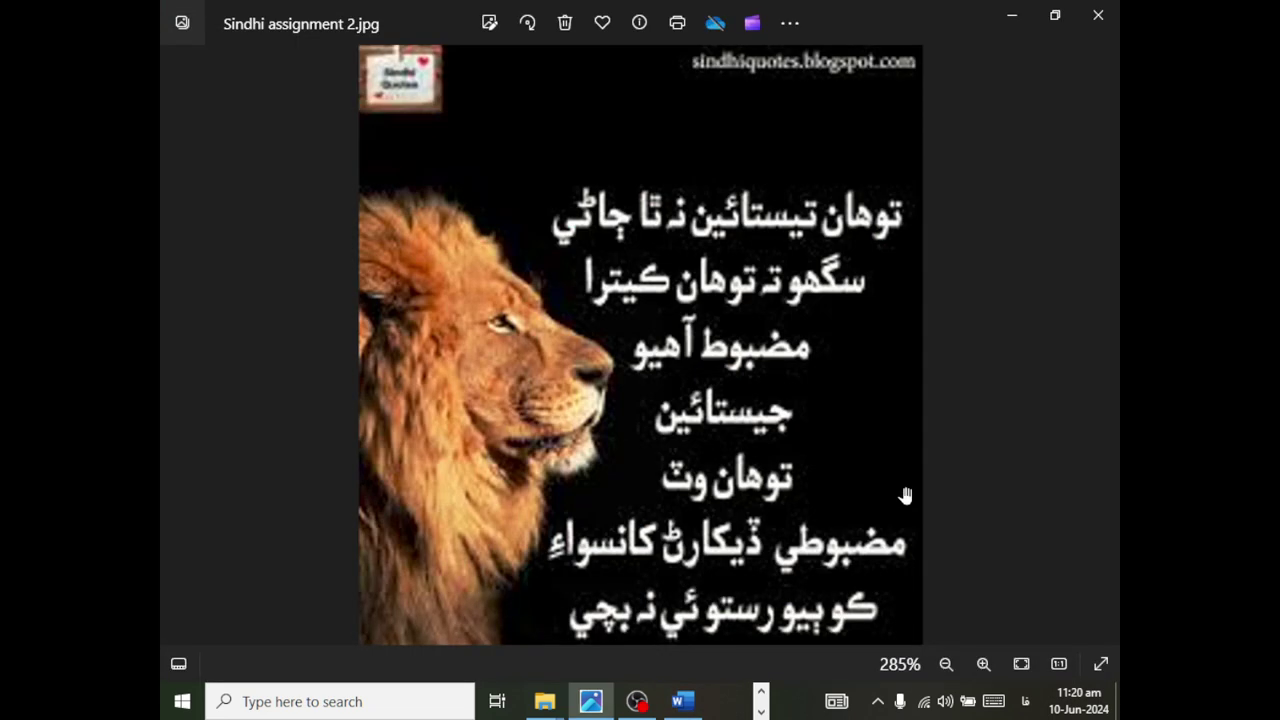
key(alt+Tab)
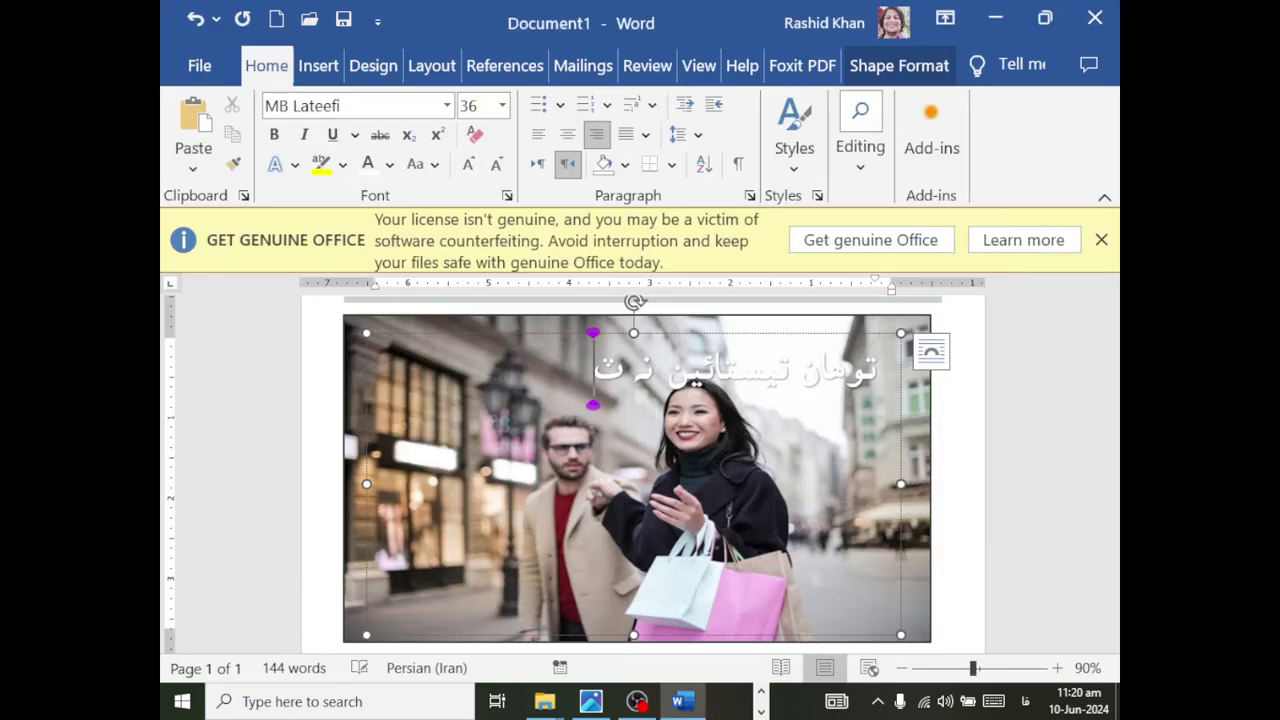
key(BackSpace)
text(ته )
text(ج)
key(alt+Tab)
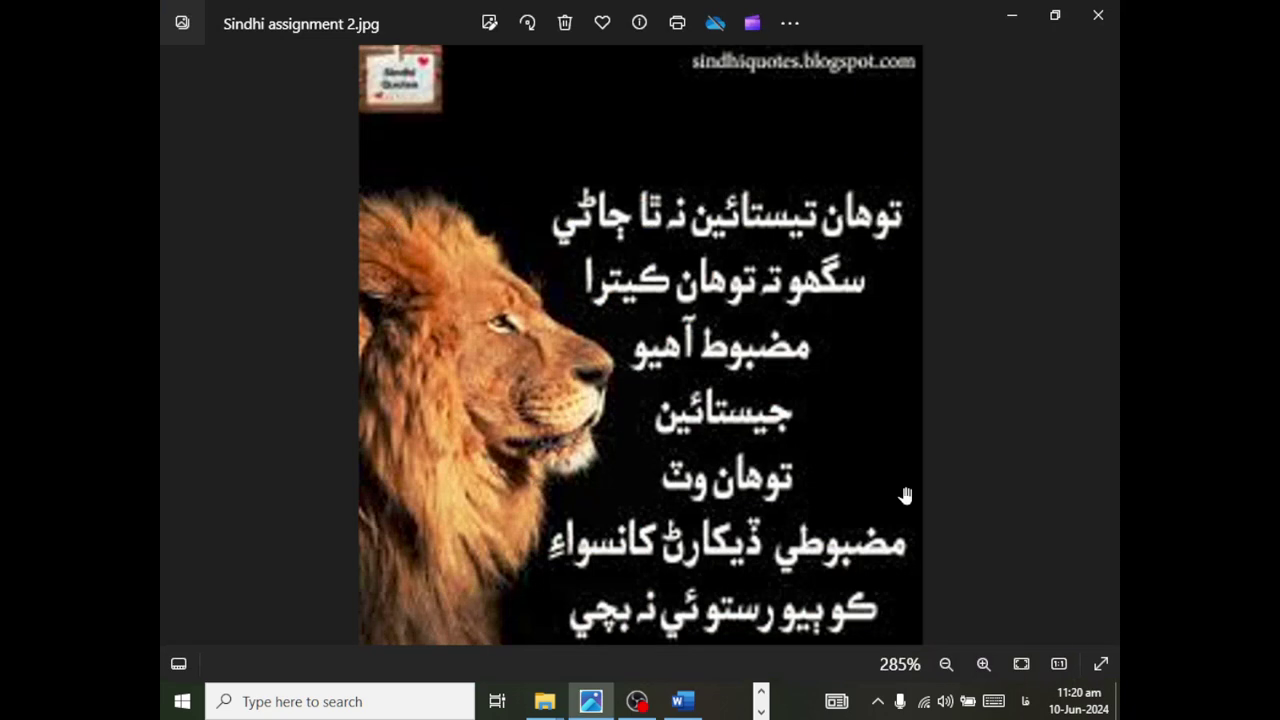
key(alt+Tab)
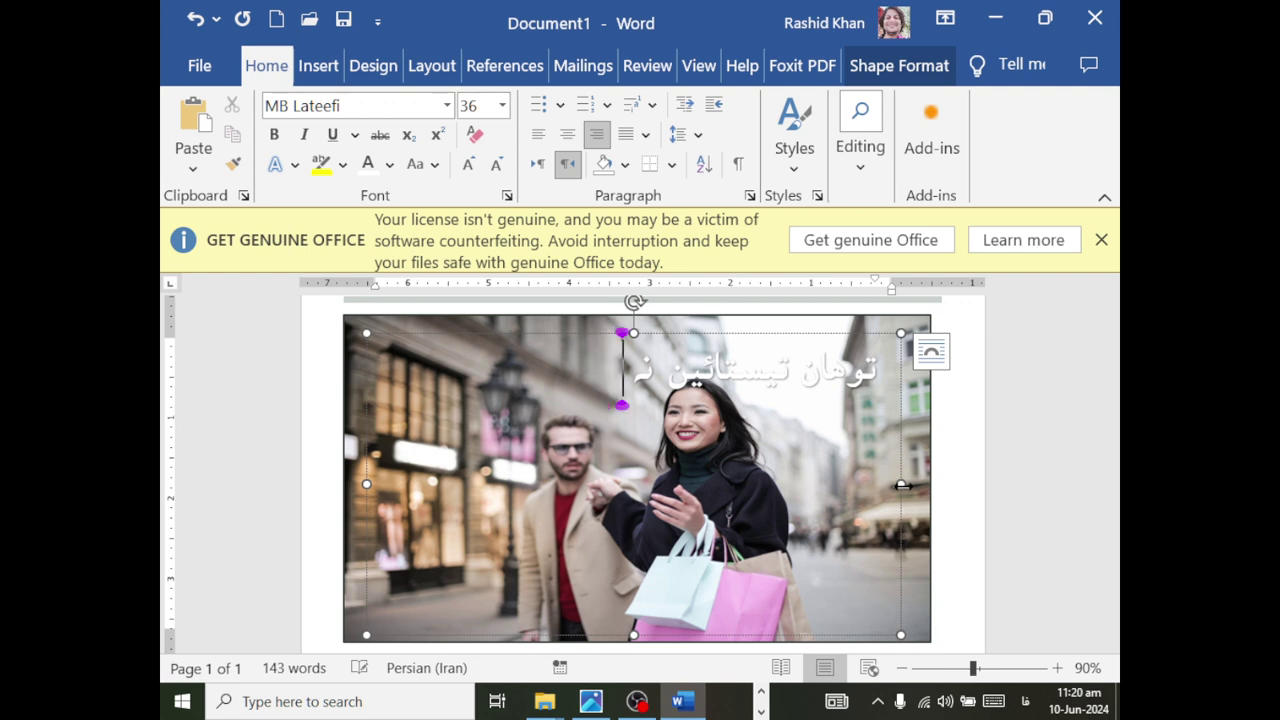
- Finish the first line with 'تاجاڻي' and begin the second line with 'سگهوت'
text(ع)
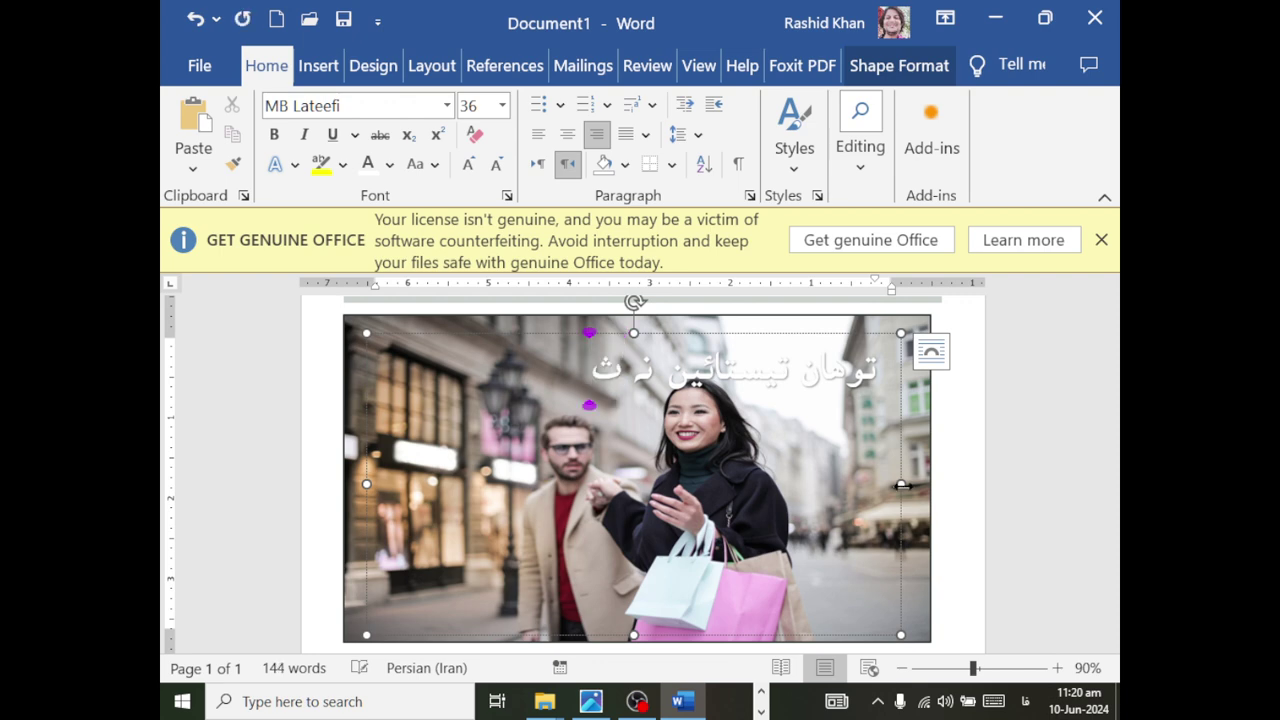
text(ث)
key(alt+Tab)
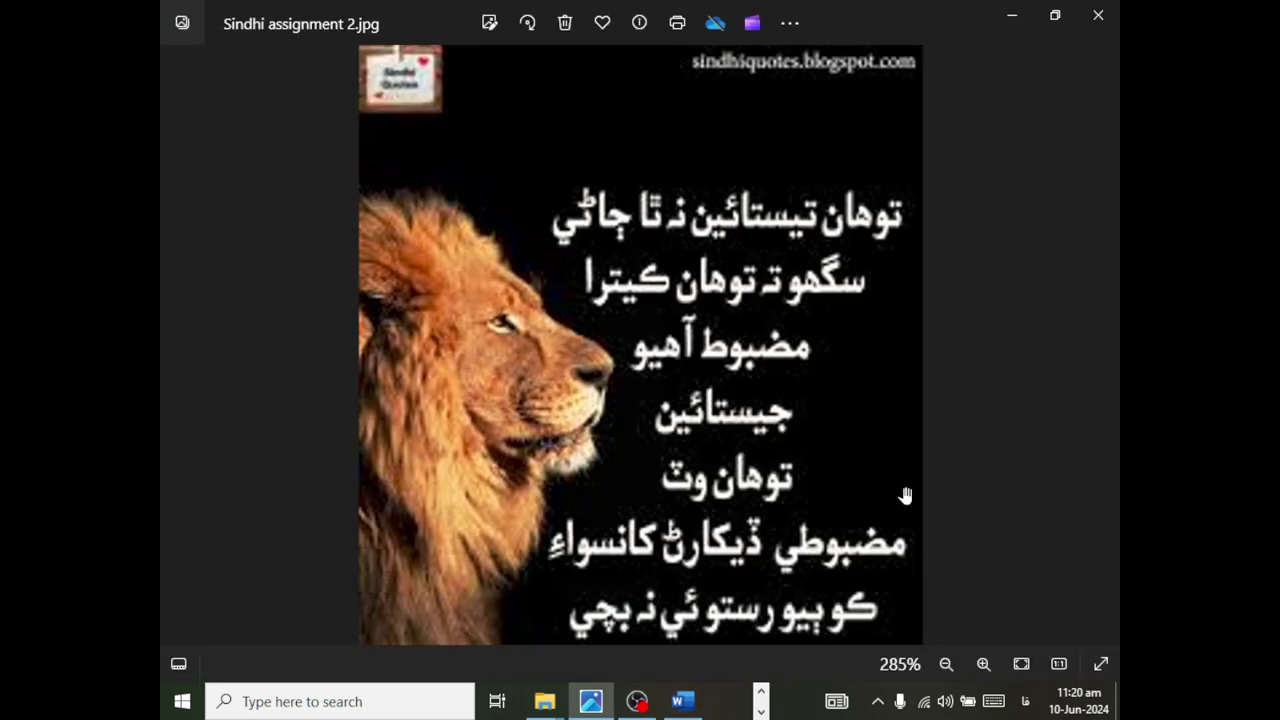
key(alt+Tab)
text(تاج)
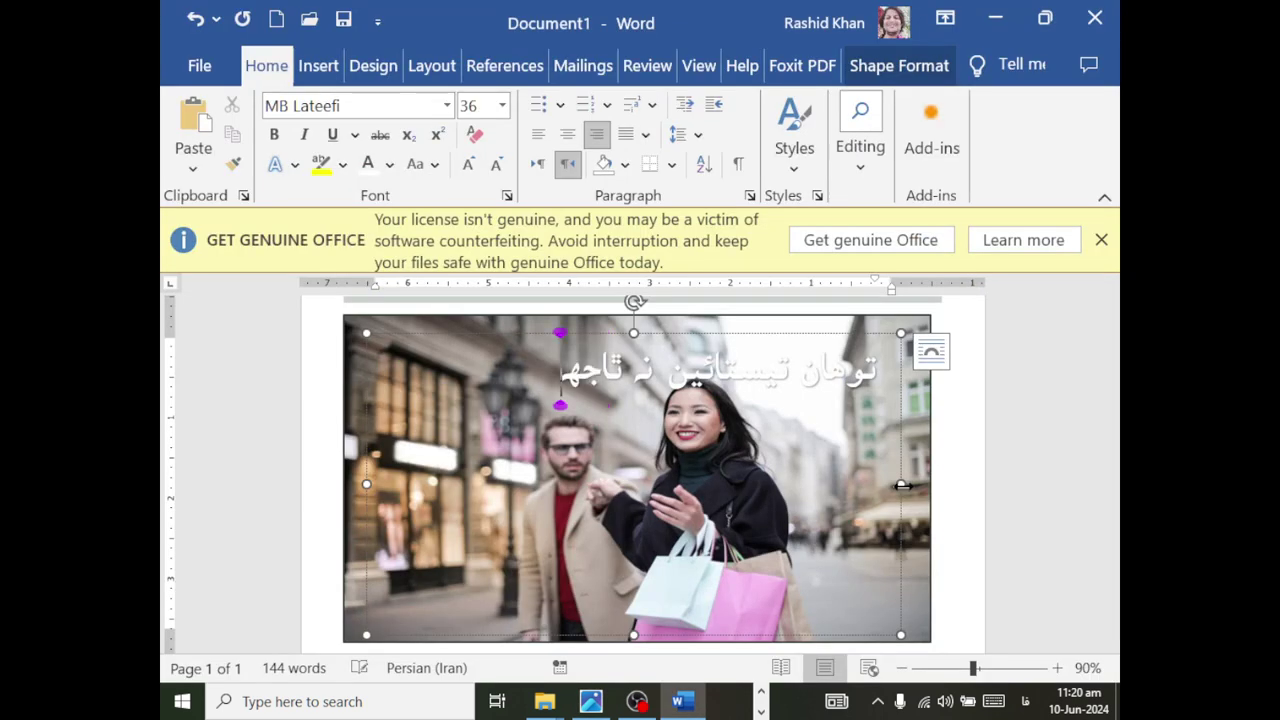
text(ج)
key(BackSpace)
key(BackSpace)
text(جا)
text(ڄ)
text(ي)
key(alt+Tab)
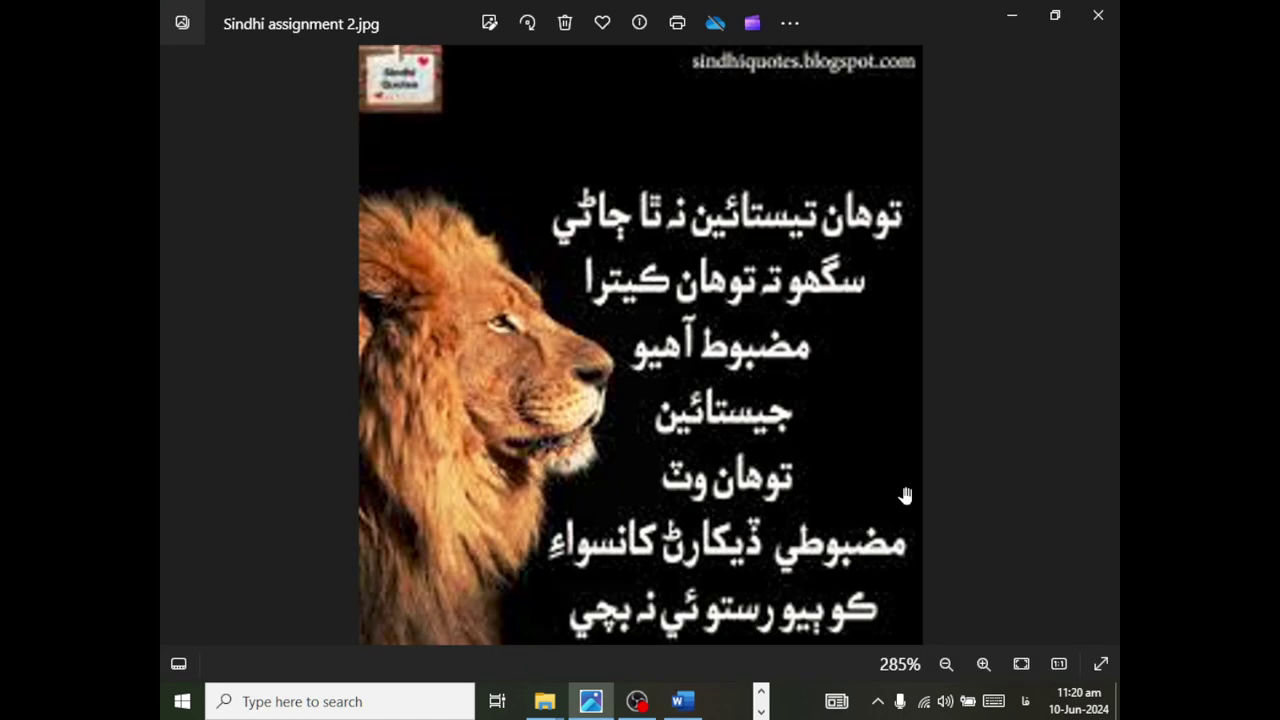
key(alt+Tab)
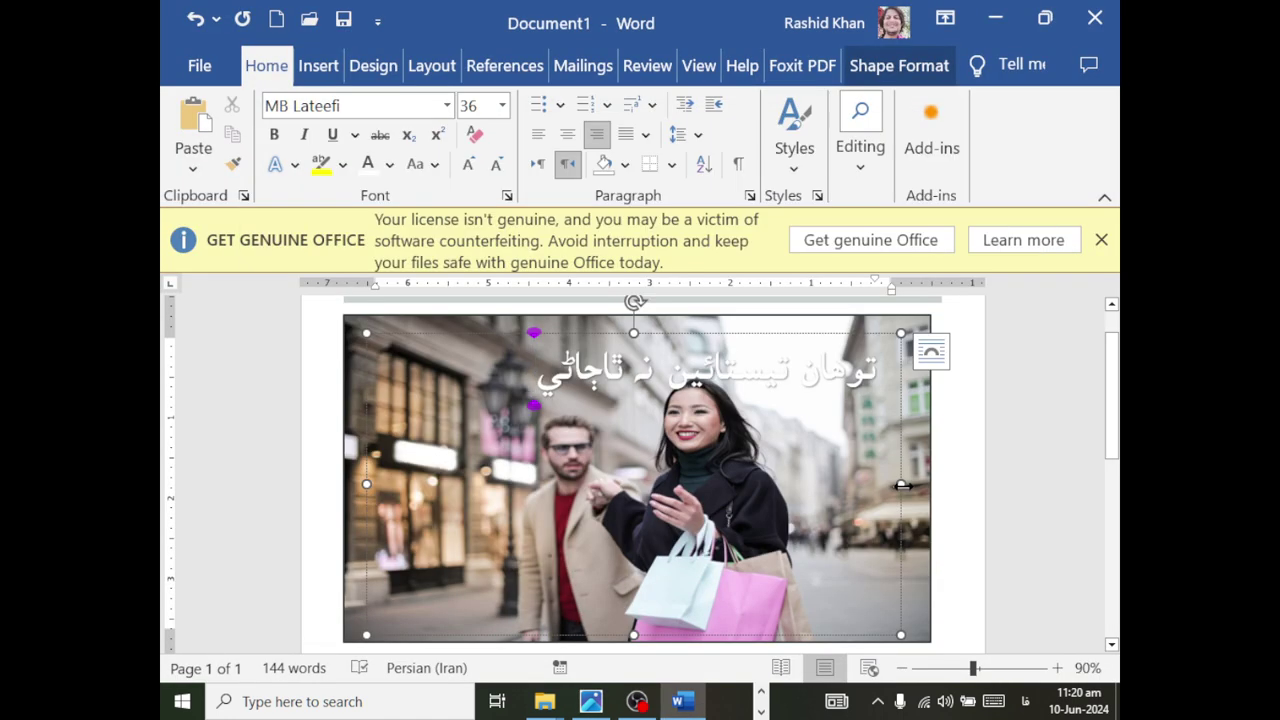
key(alt+Tab)
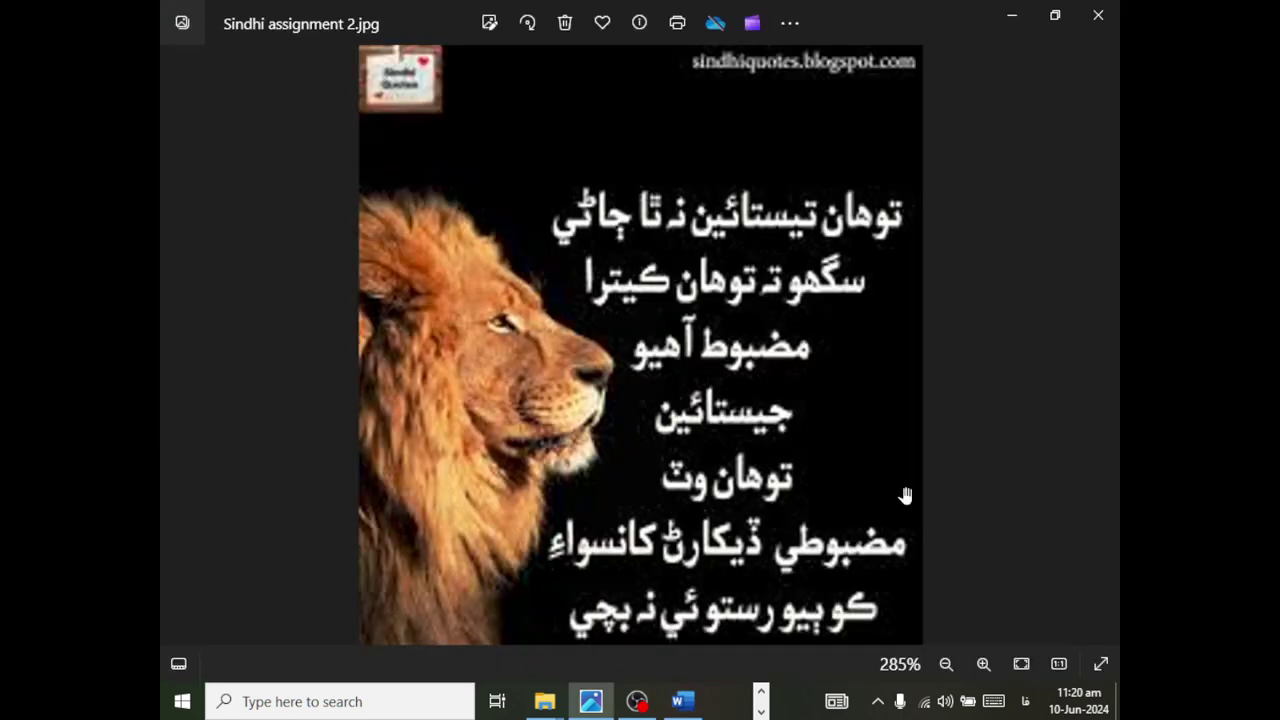
key(alt+Tab)
text(س)
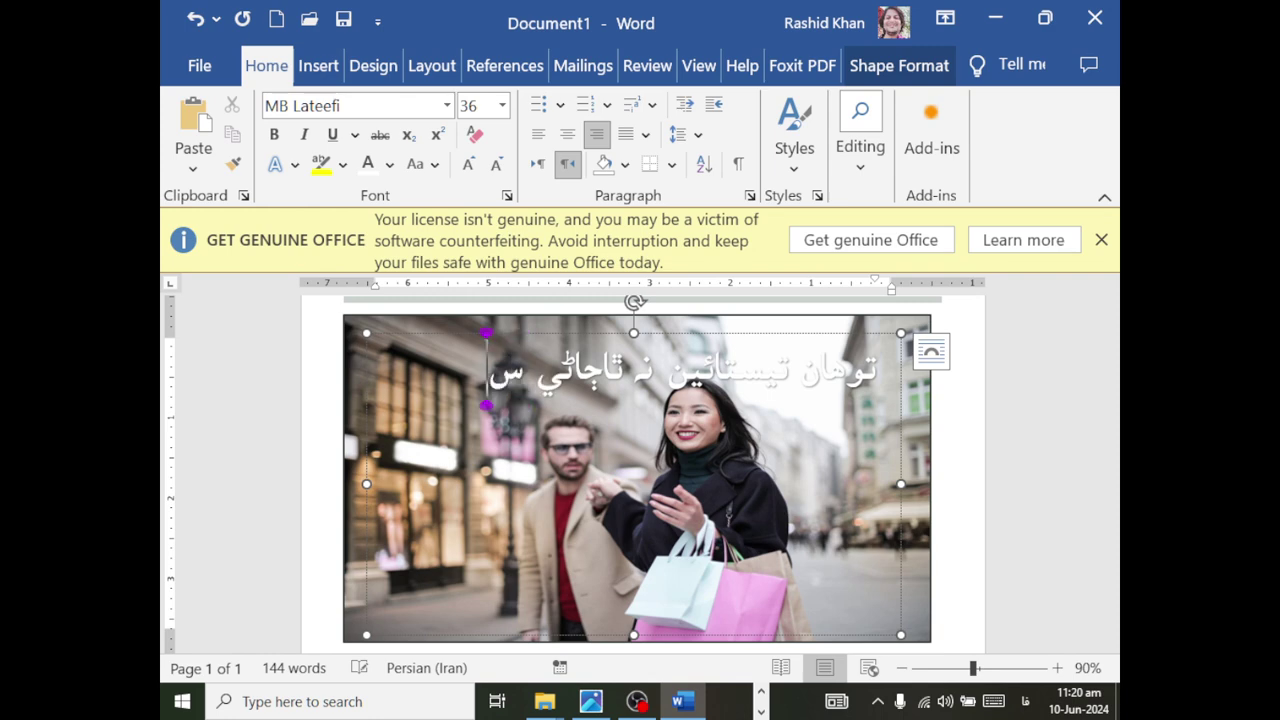
text(گ)
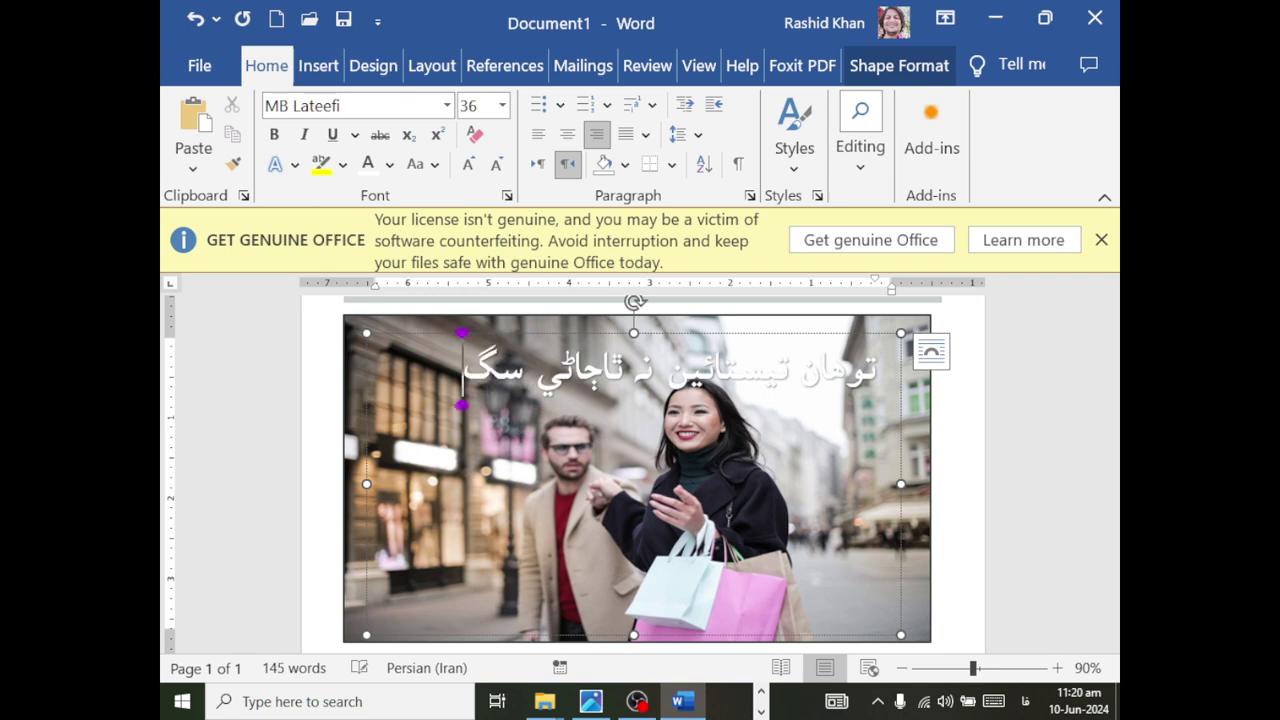
text(ھو)
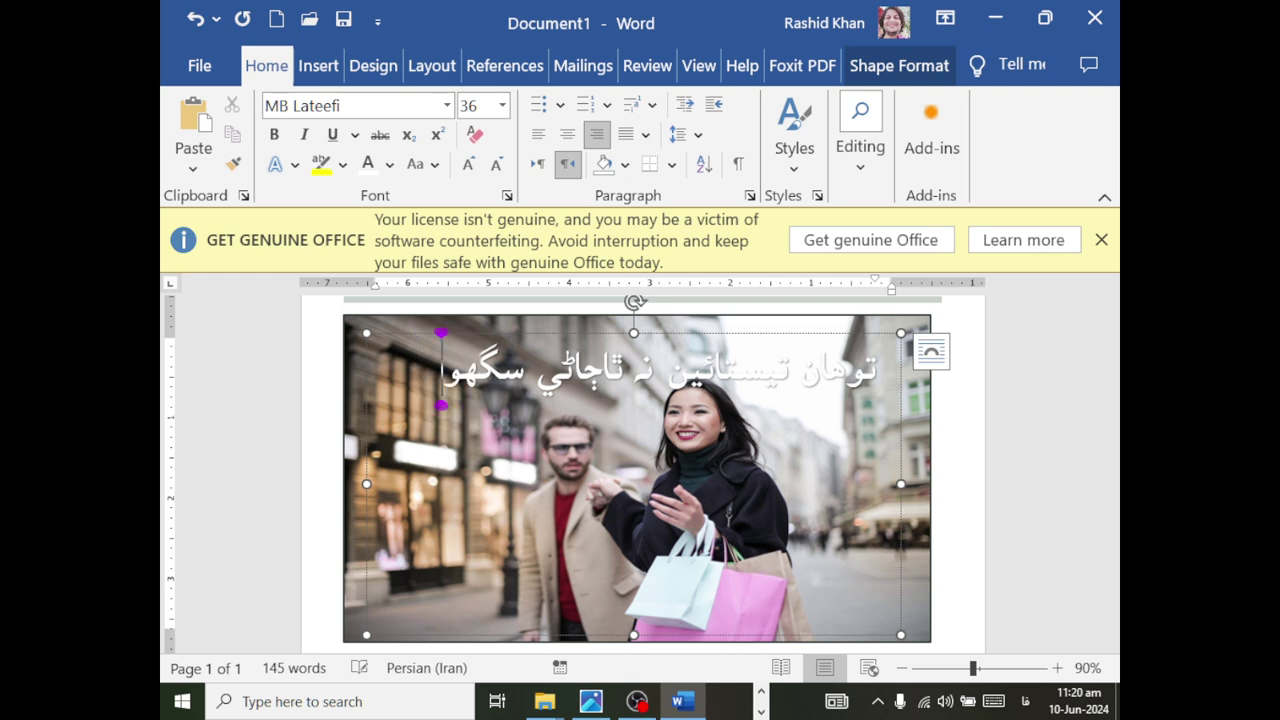
text(ت)
key(BackSpace)
text(ت)
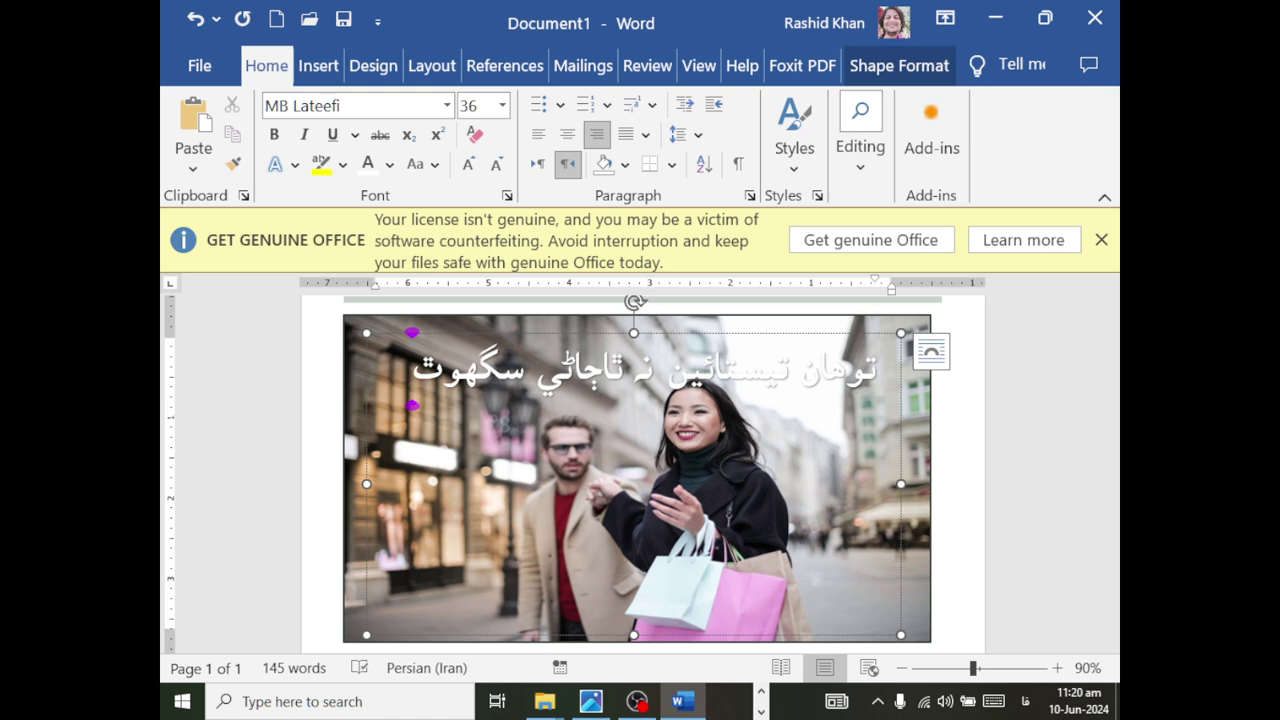
text(اجاڻي سگهوتا ت)
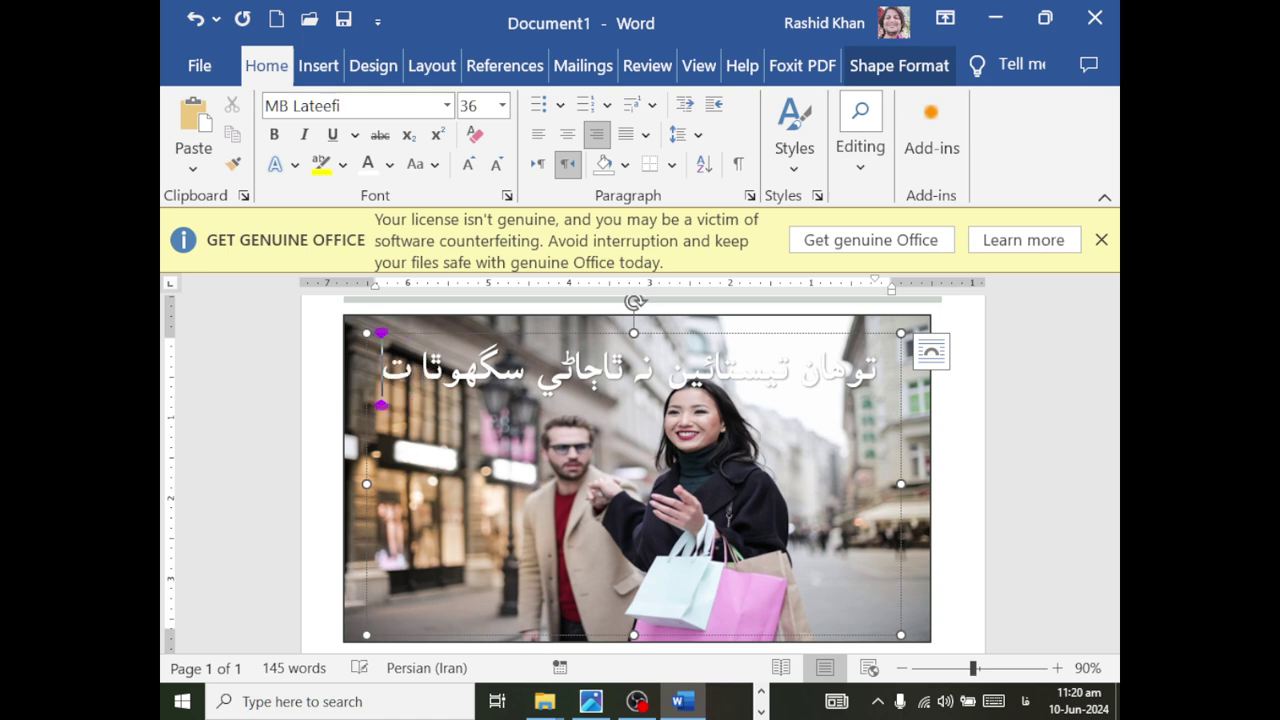
text(و)
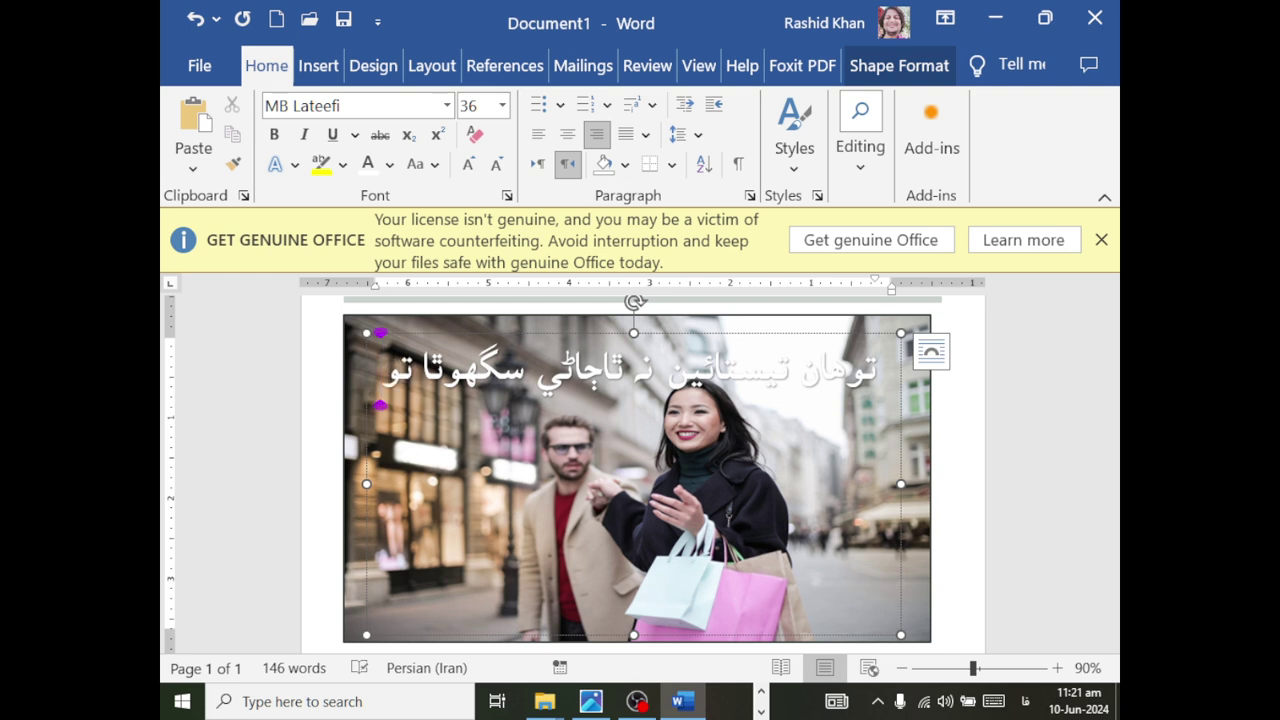
text(هان )
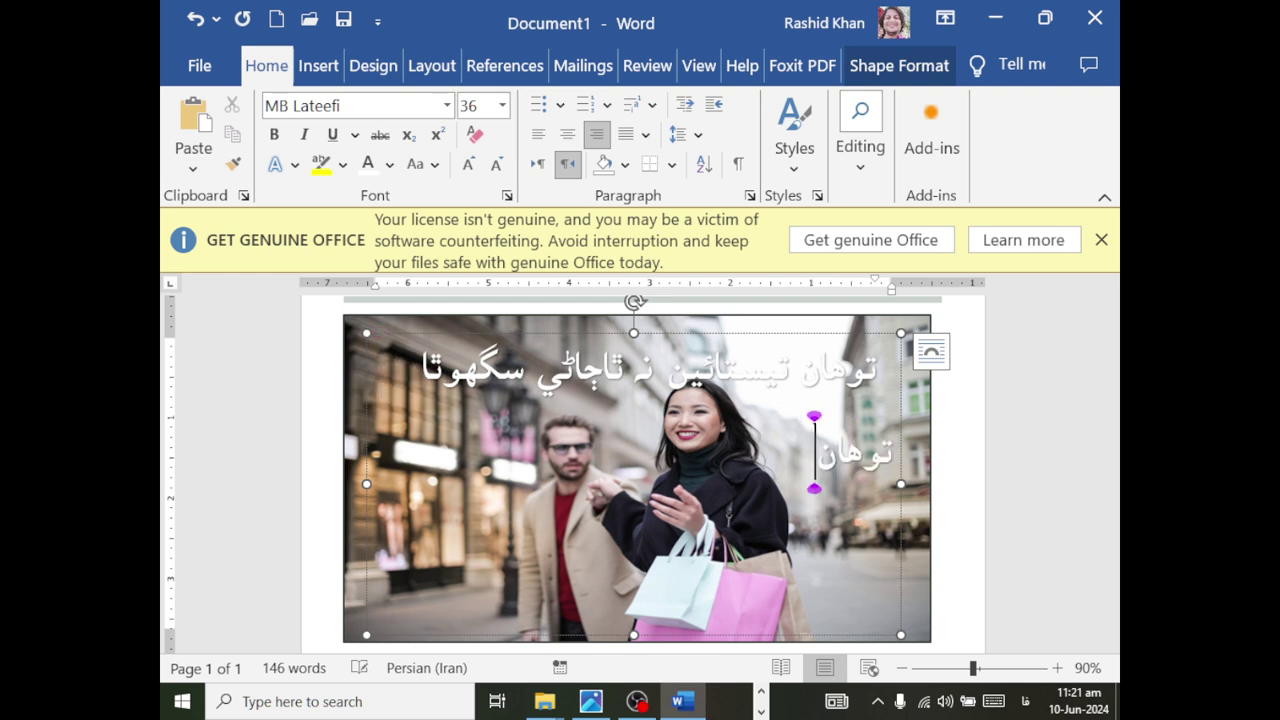
text(ک)
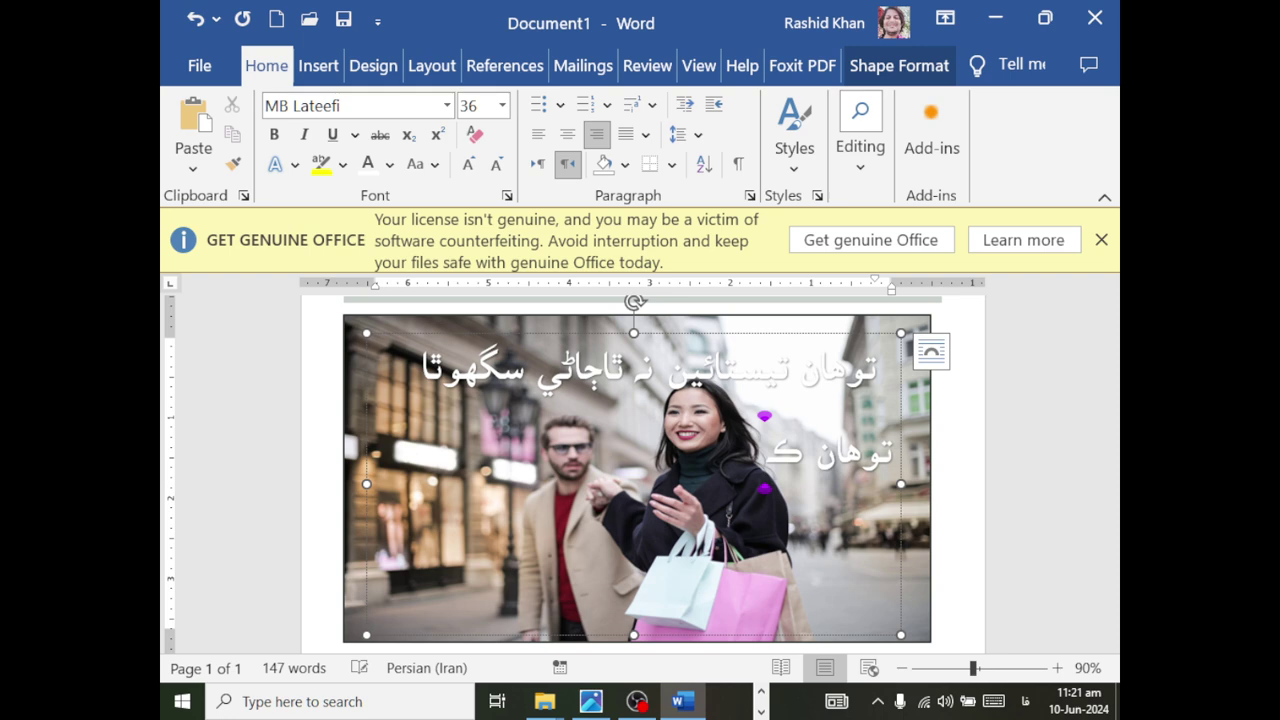
text(يترا)
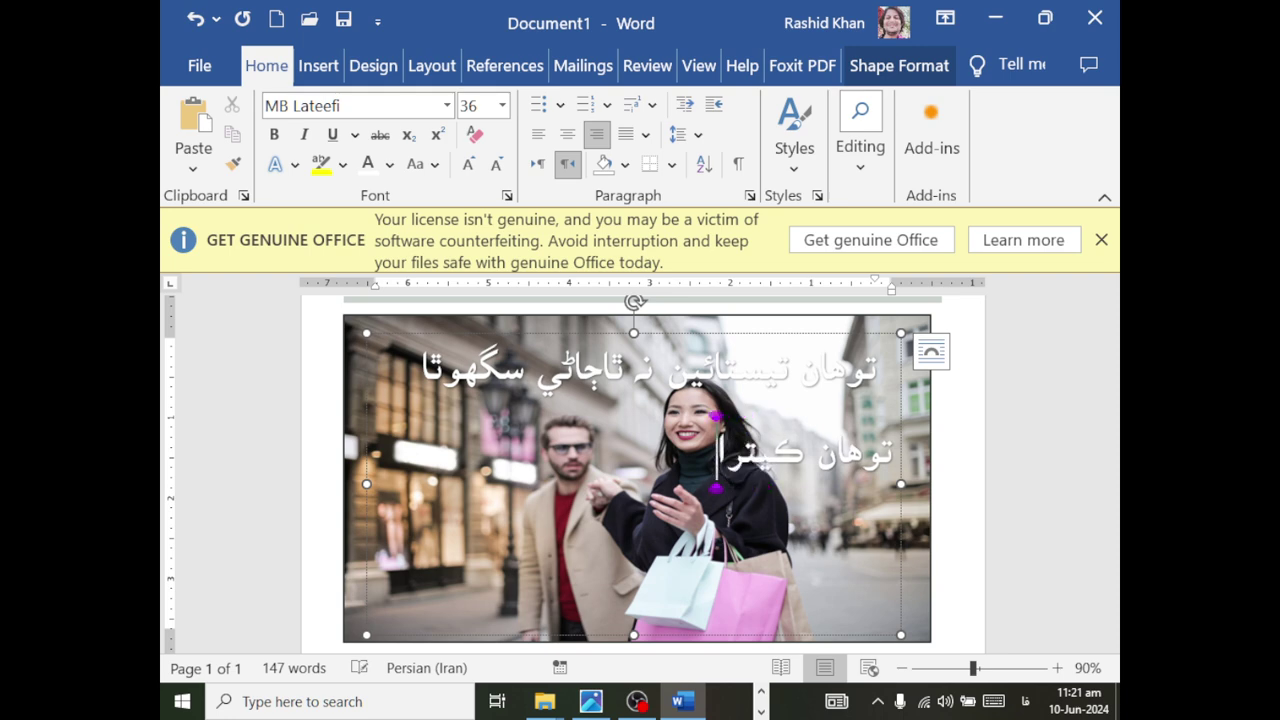
text( م)
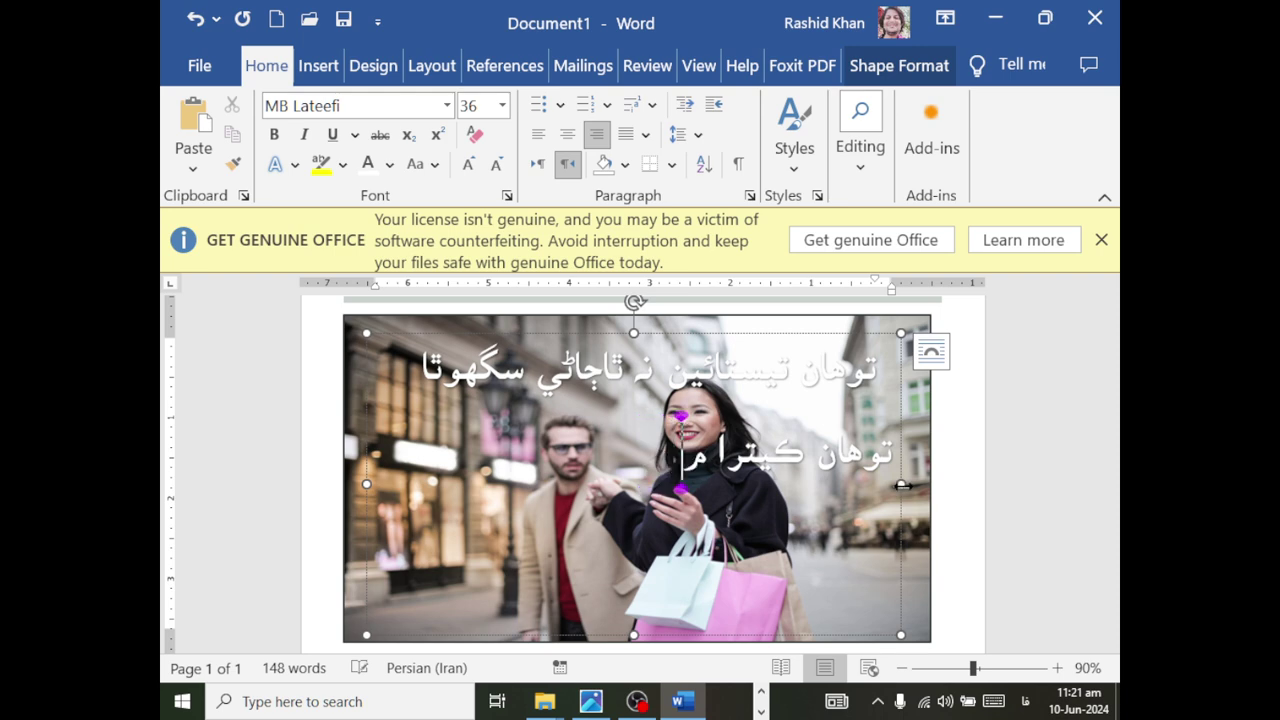
text(گھ)
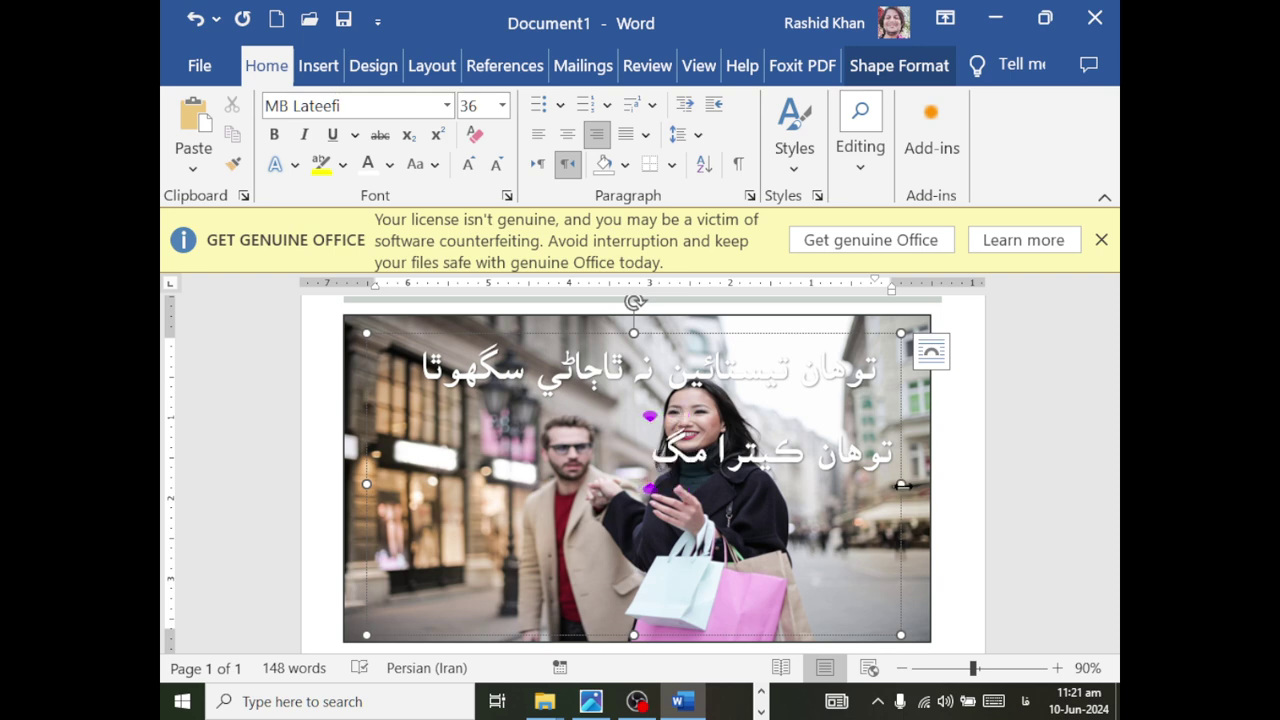
- Correct the final letters and complete 'ڪيترا مضبوط آهي' on the second line
key(alt+Tab)
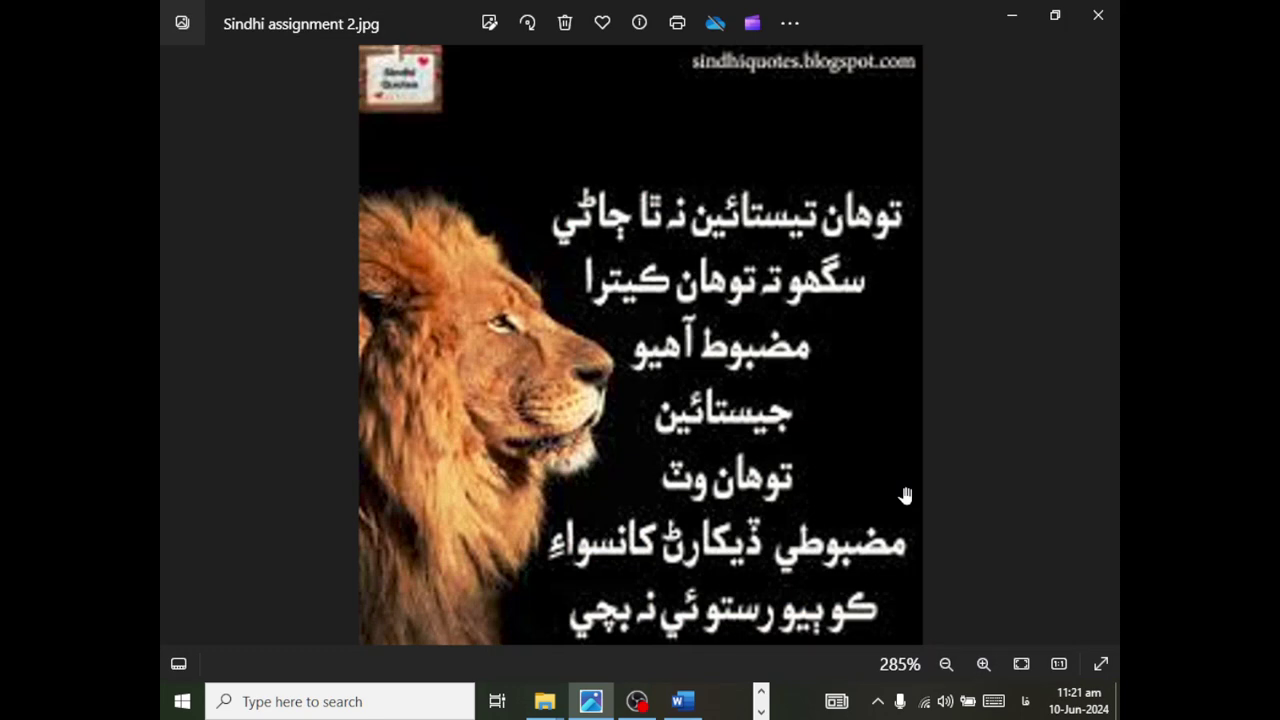
key(alt+Tab)
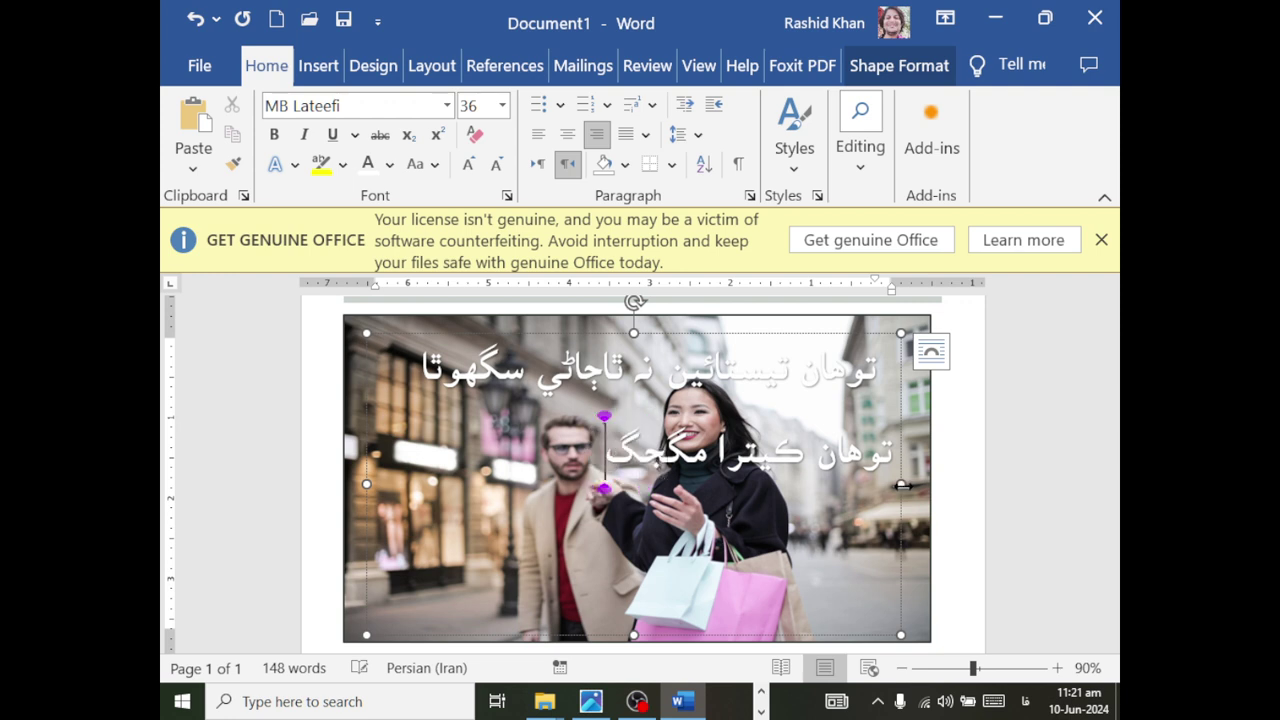
key(BackSpace)
key(BackSpace)
key(BackSpace)
text(ڦ)
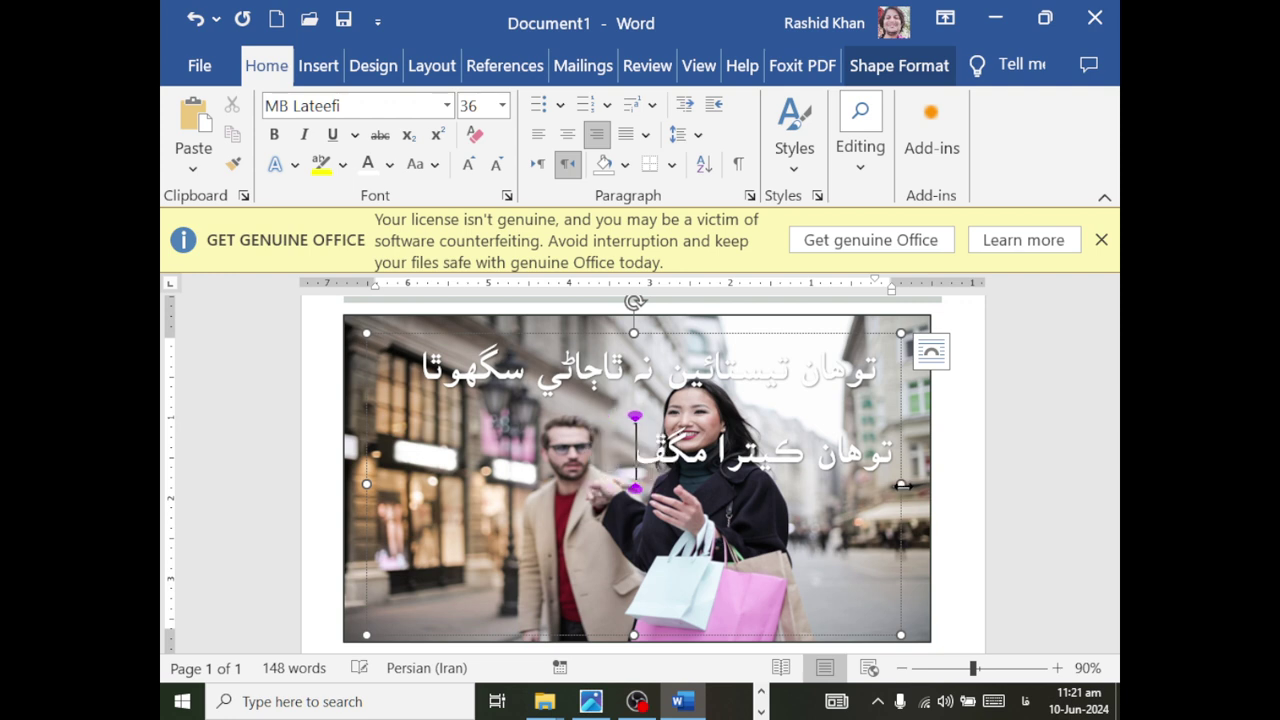
text(گ)
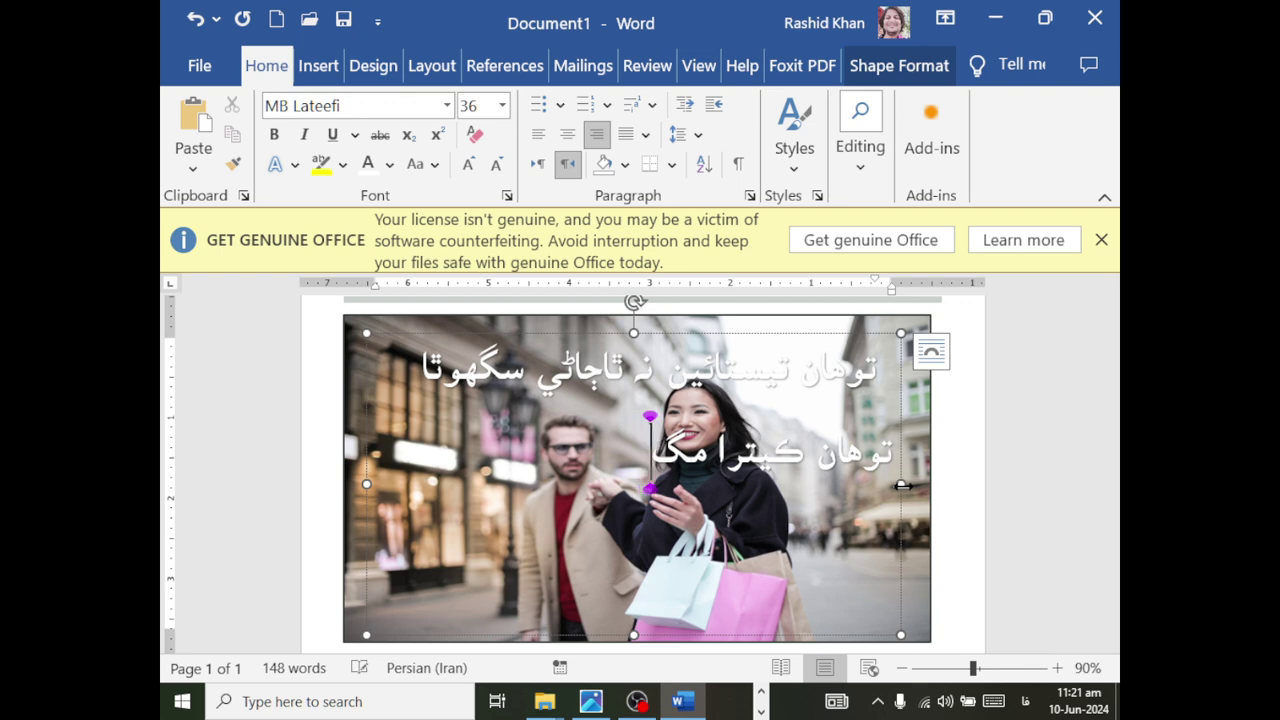
key(alt+Tab)
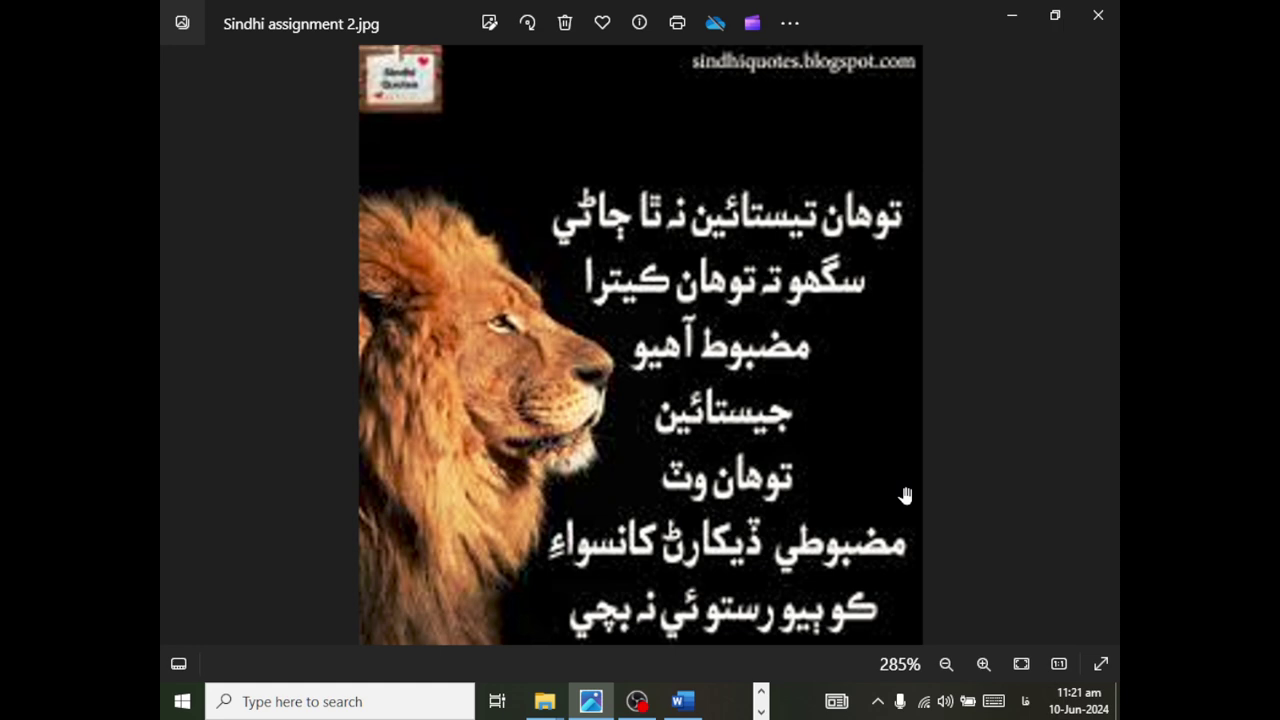
key(alt+Tab)
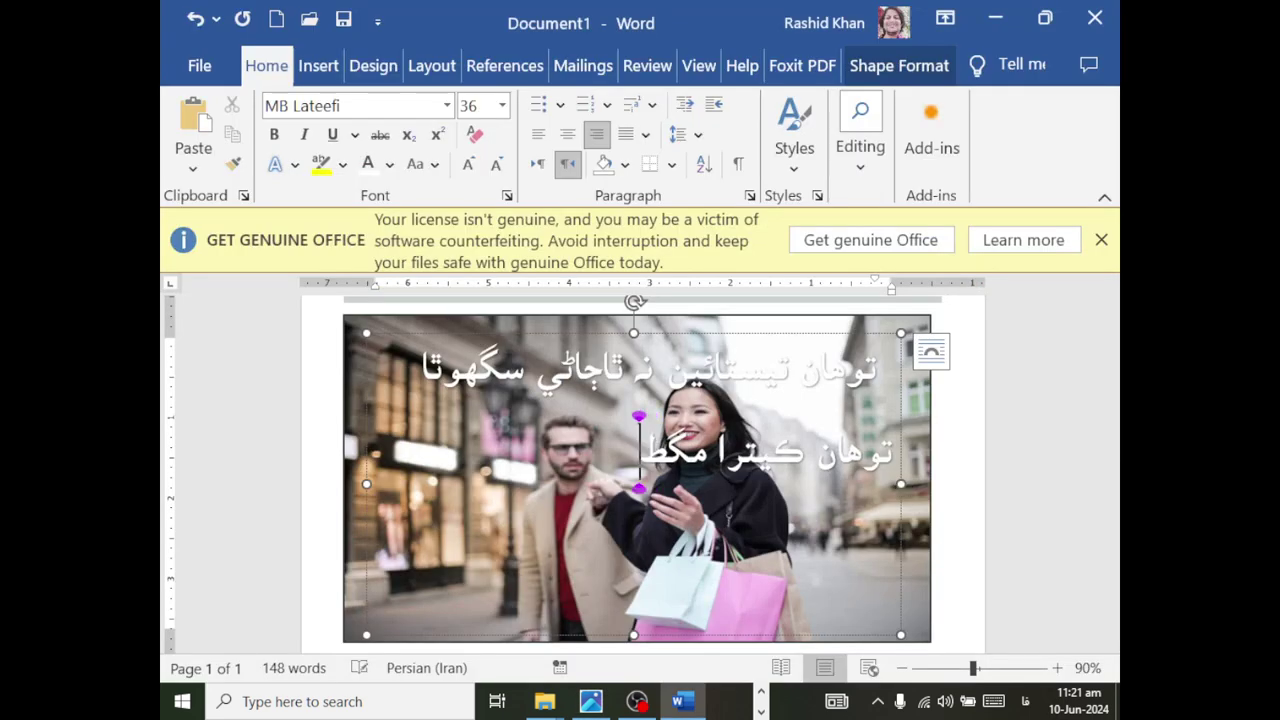
key(BackSpace)
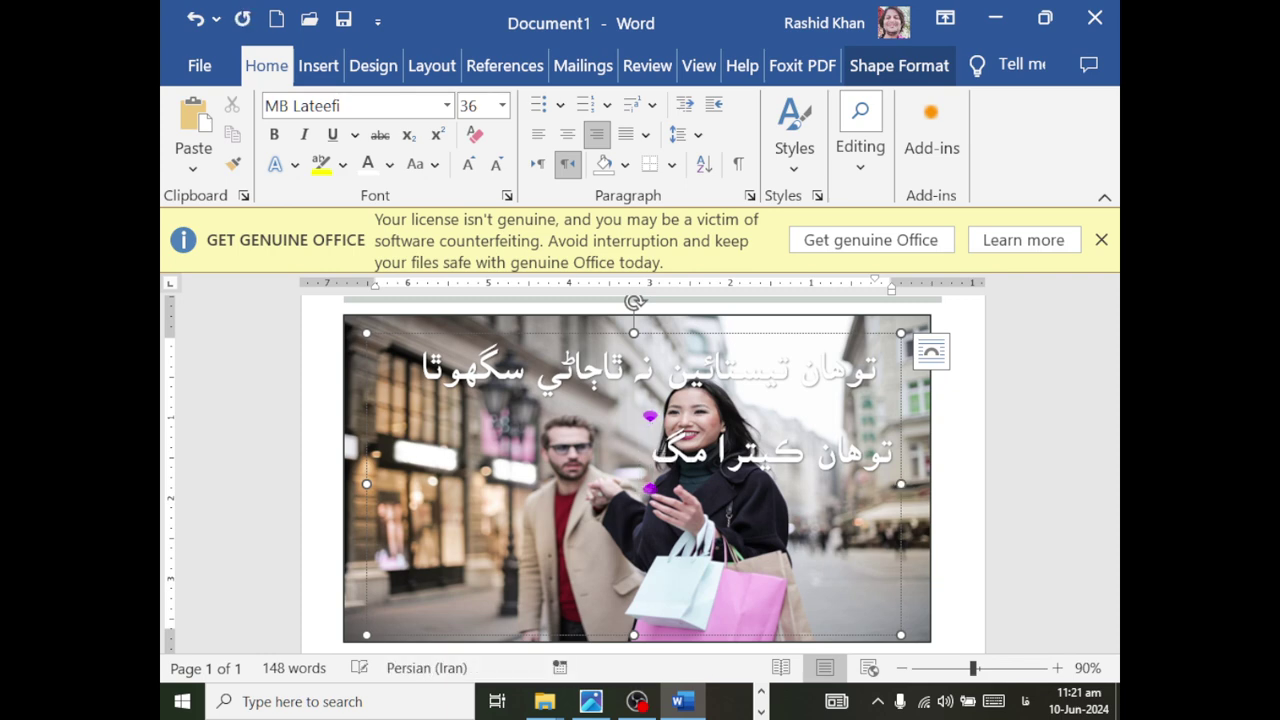
text(ظ)
key(BackSpace)
text(ظ)
key(BackSpace)
key(BackSpace)
text(ض)
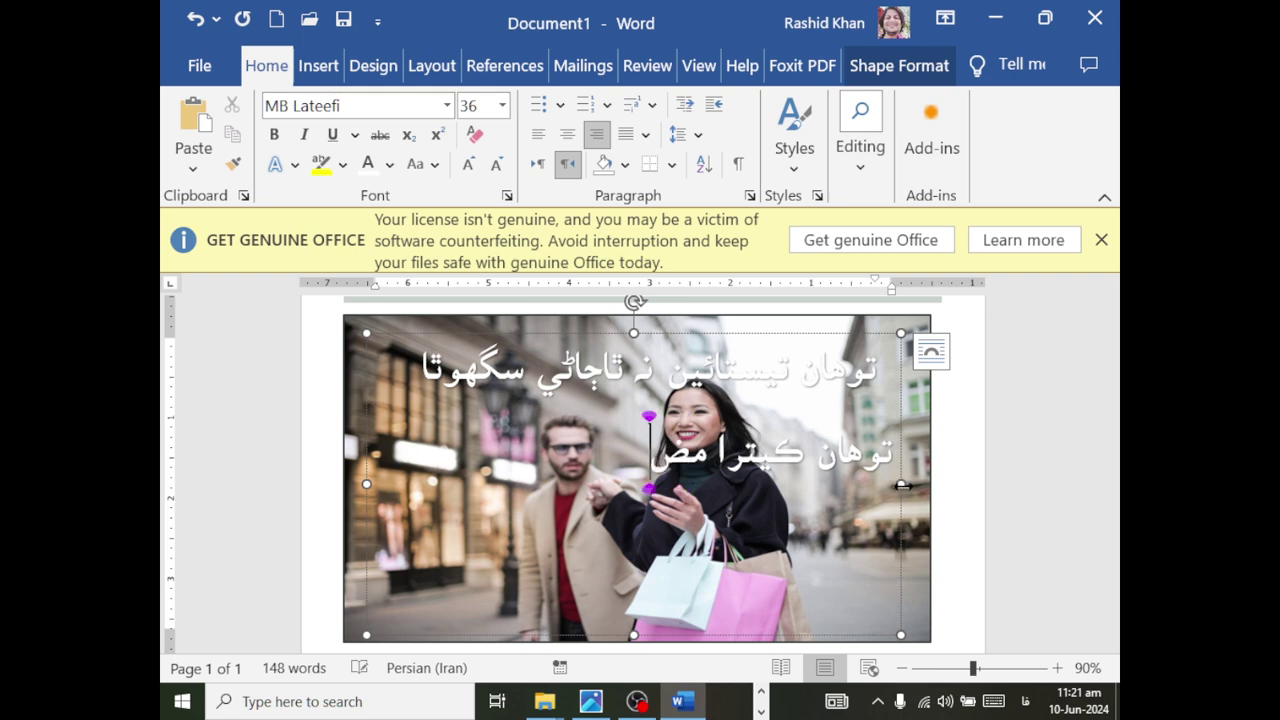
text(بو)
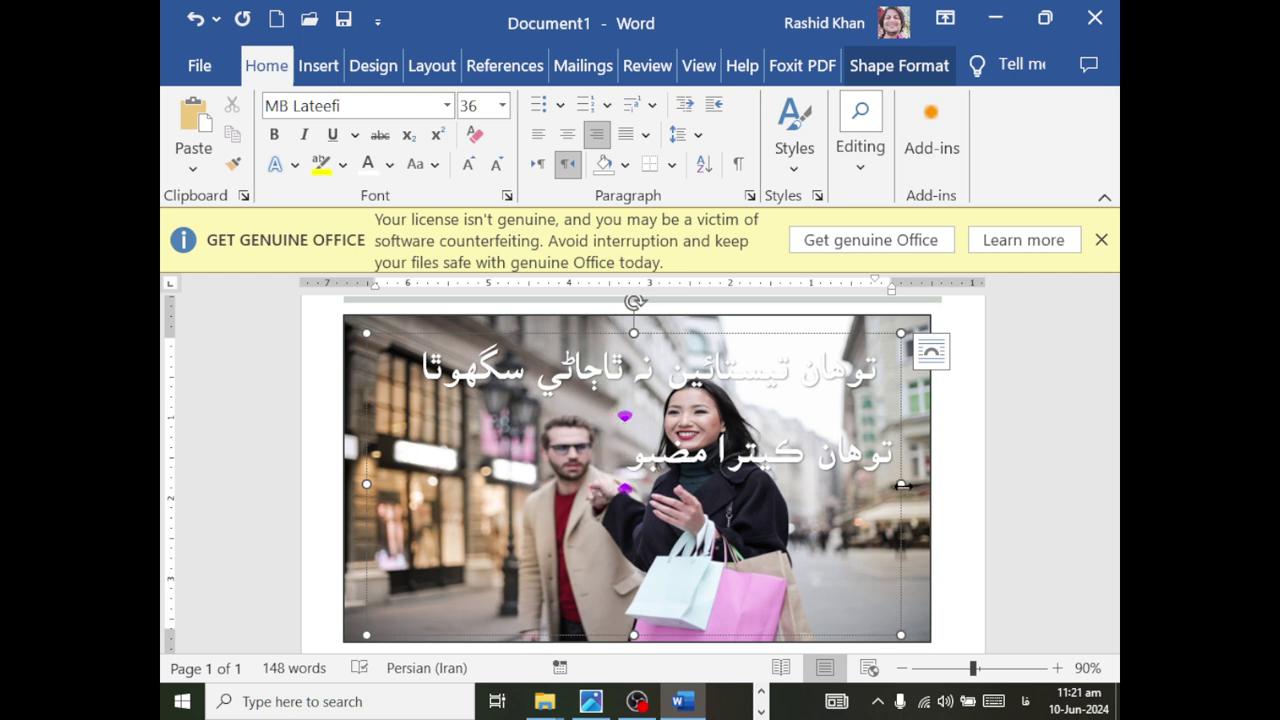
text(ط)
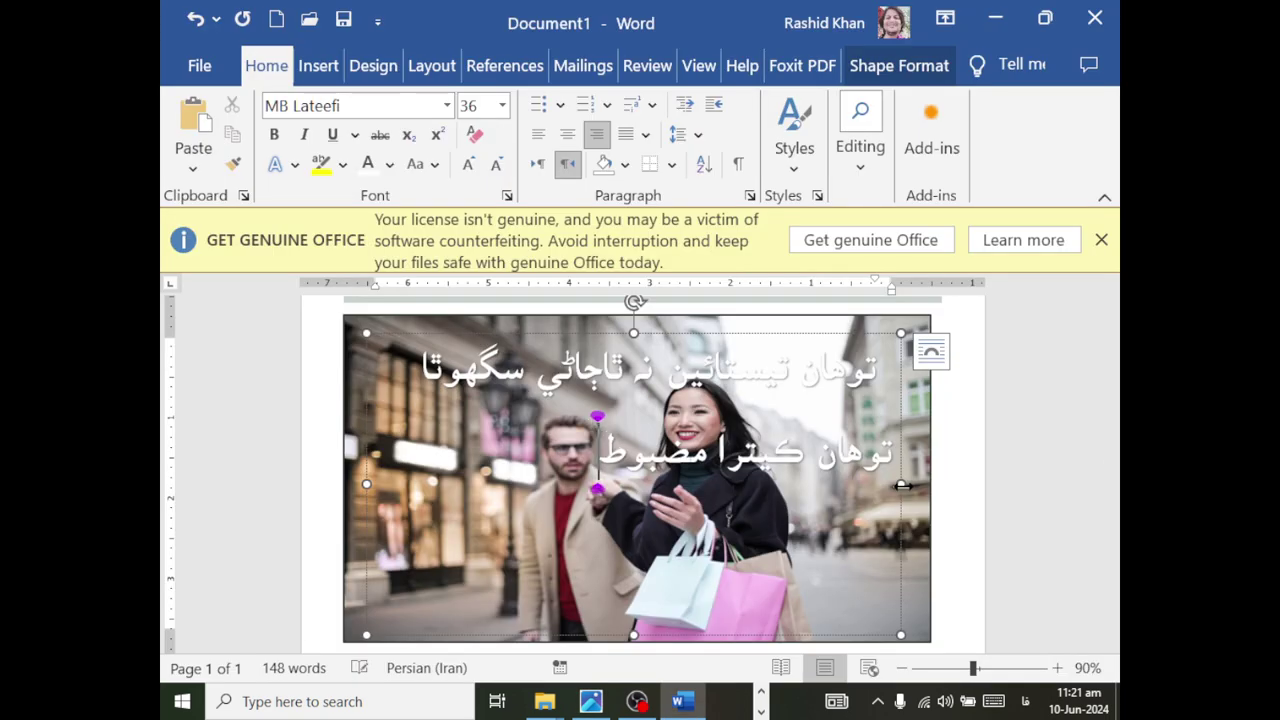
text( آه)
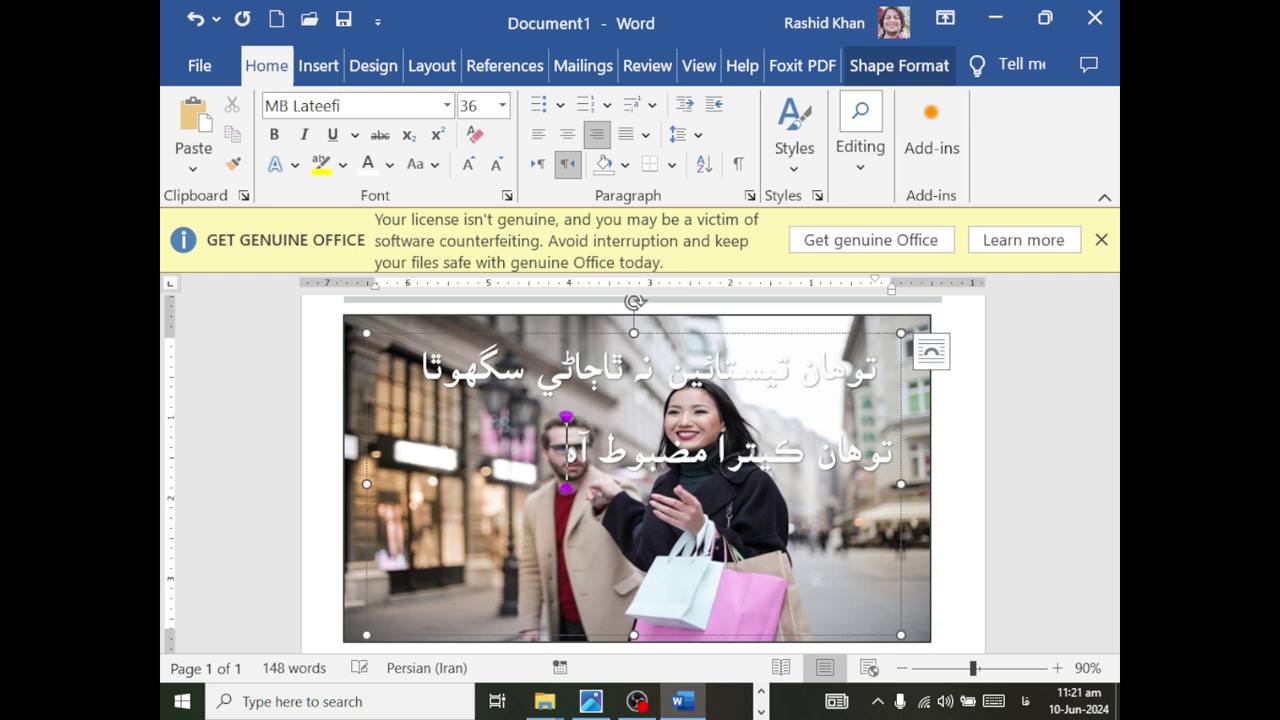
text(يو)
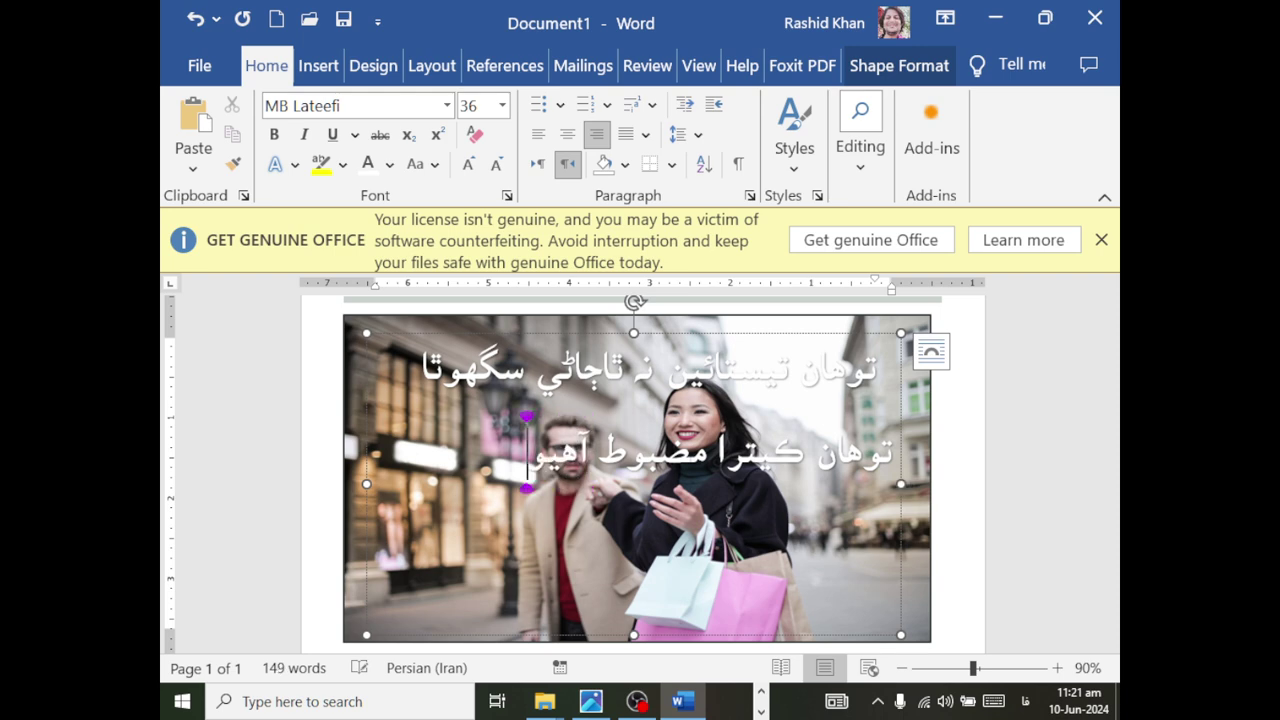
- Add the next words 'و جيستائين' from the reference quote
key(alt+Tab)
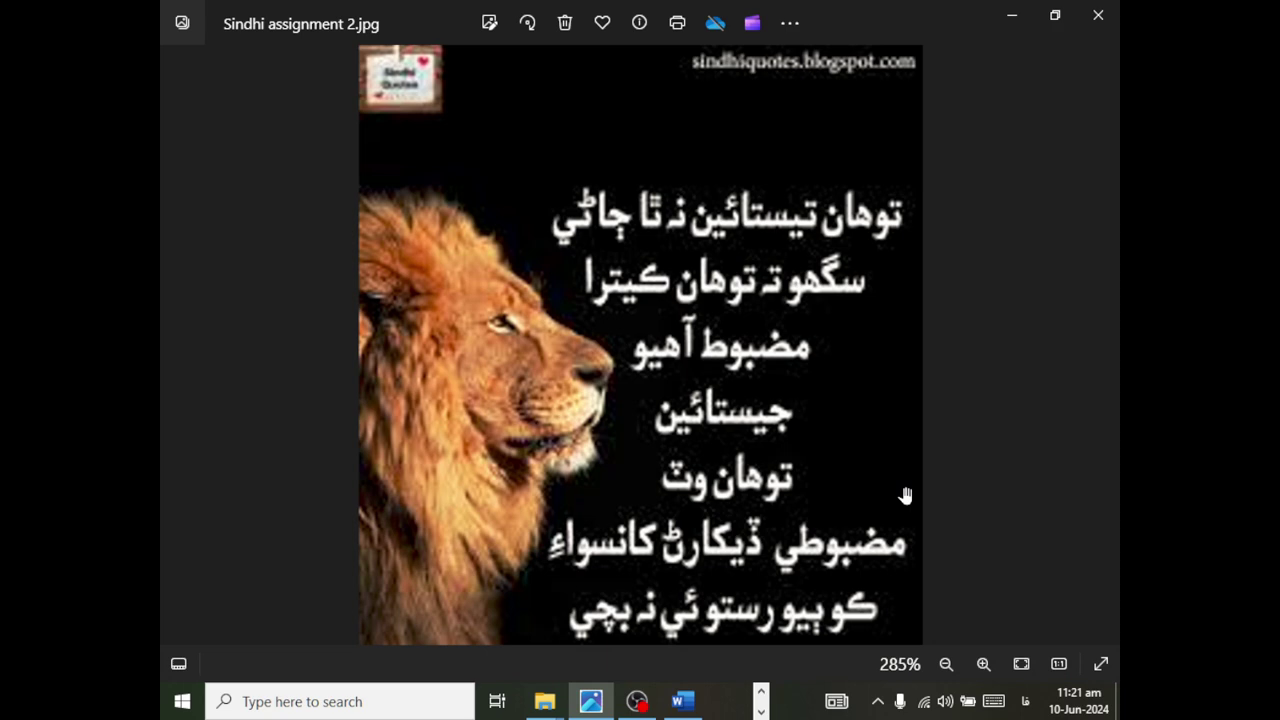
key(alt+Tab)
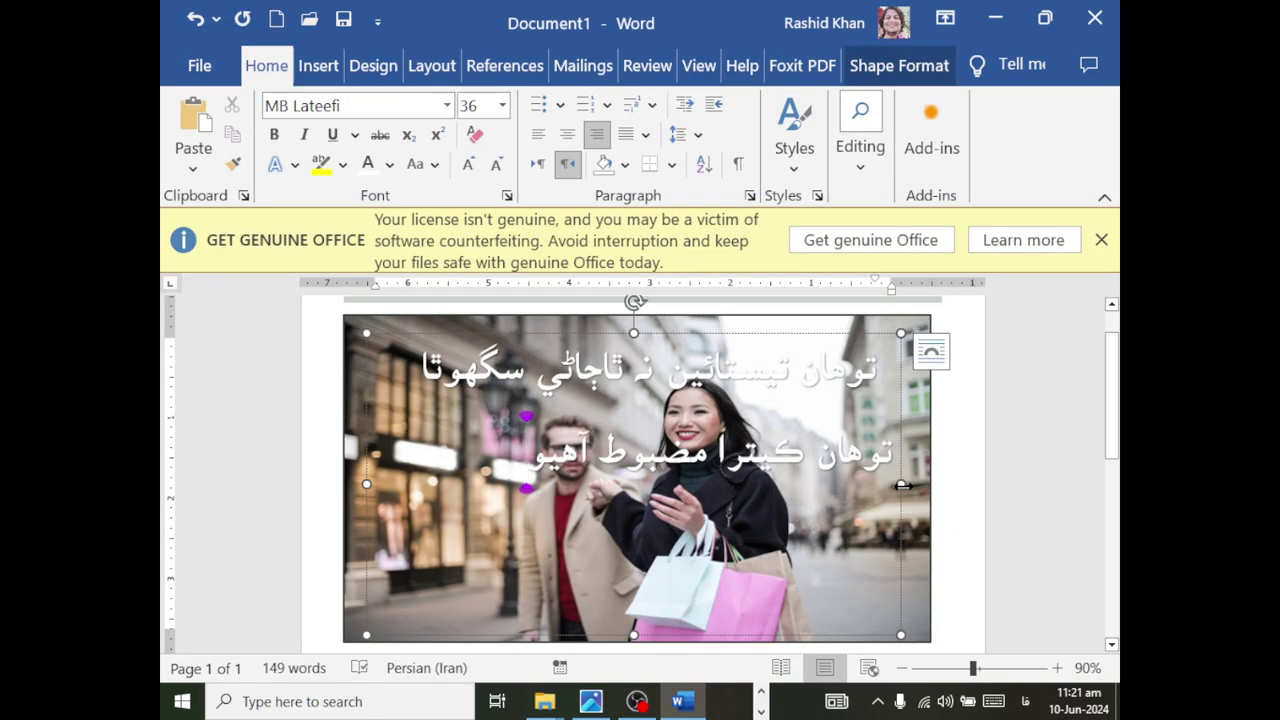
text(وج)
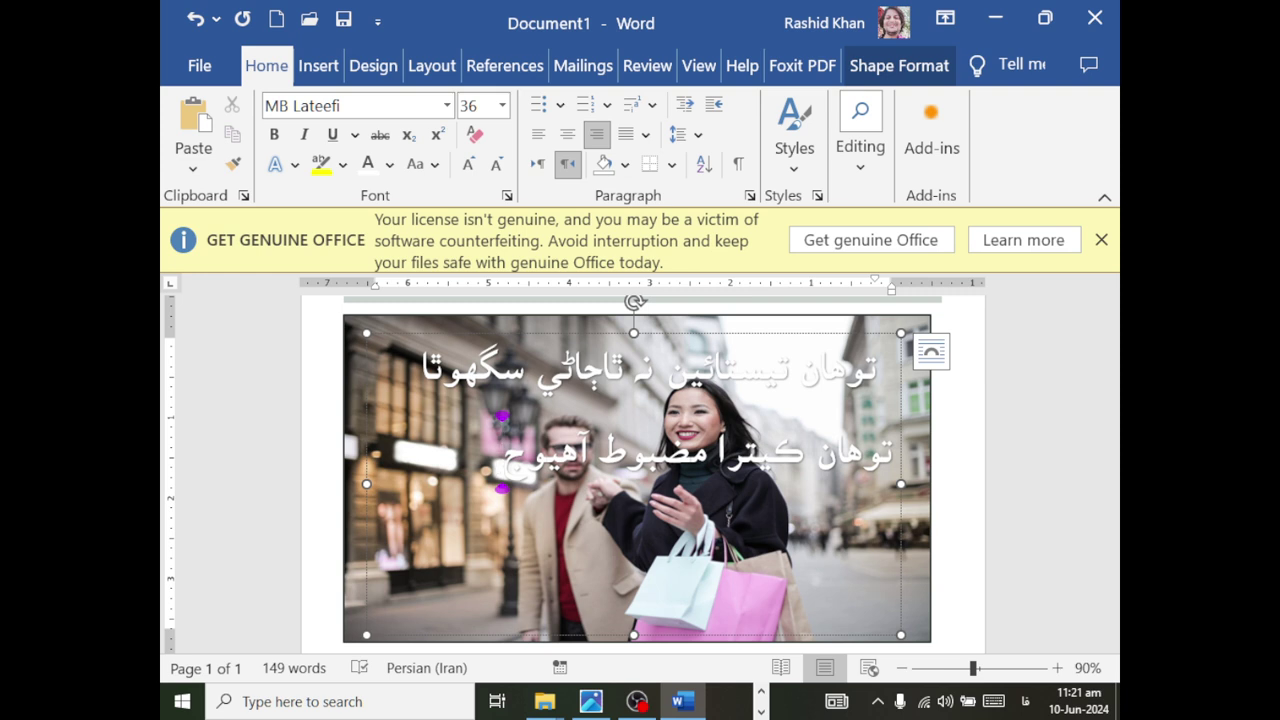
text(يس)
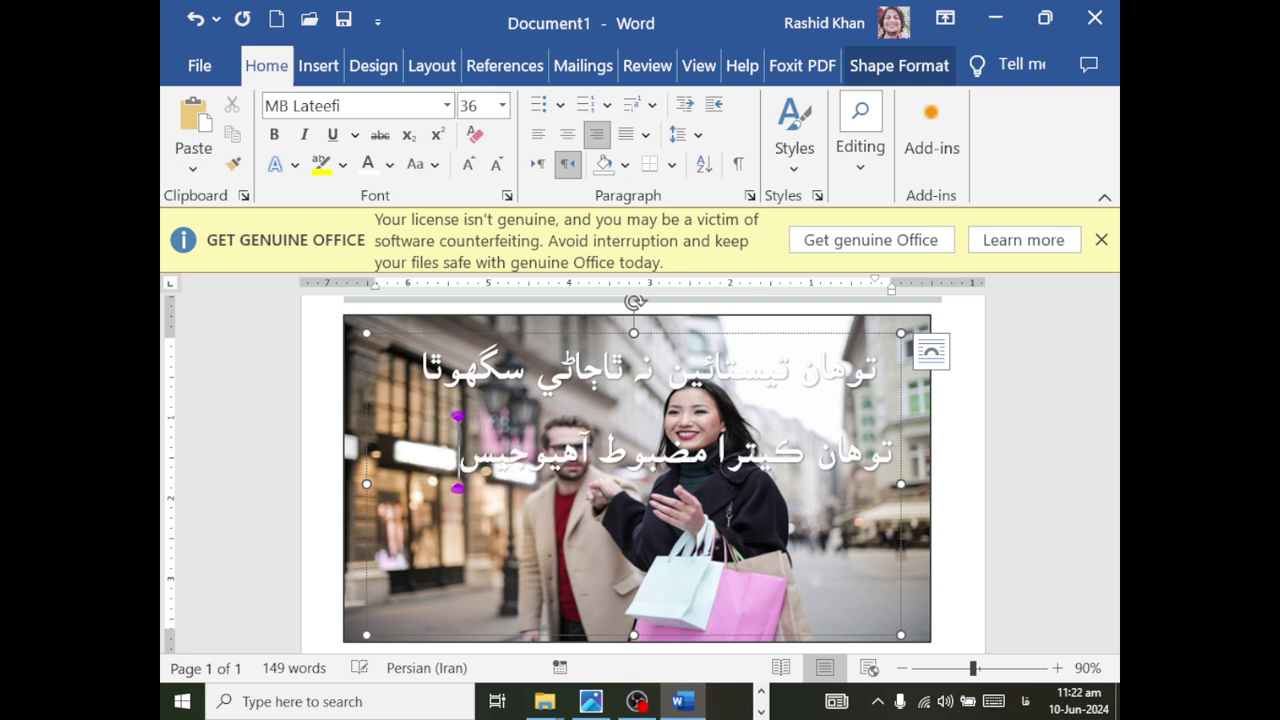
text(ت)
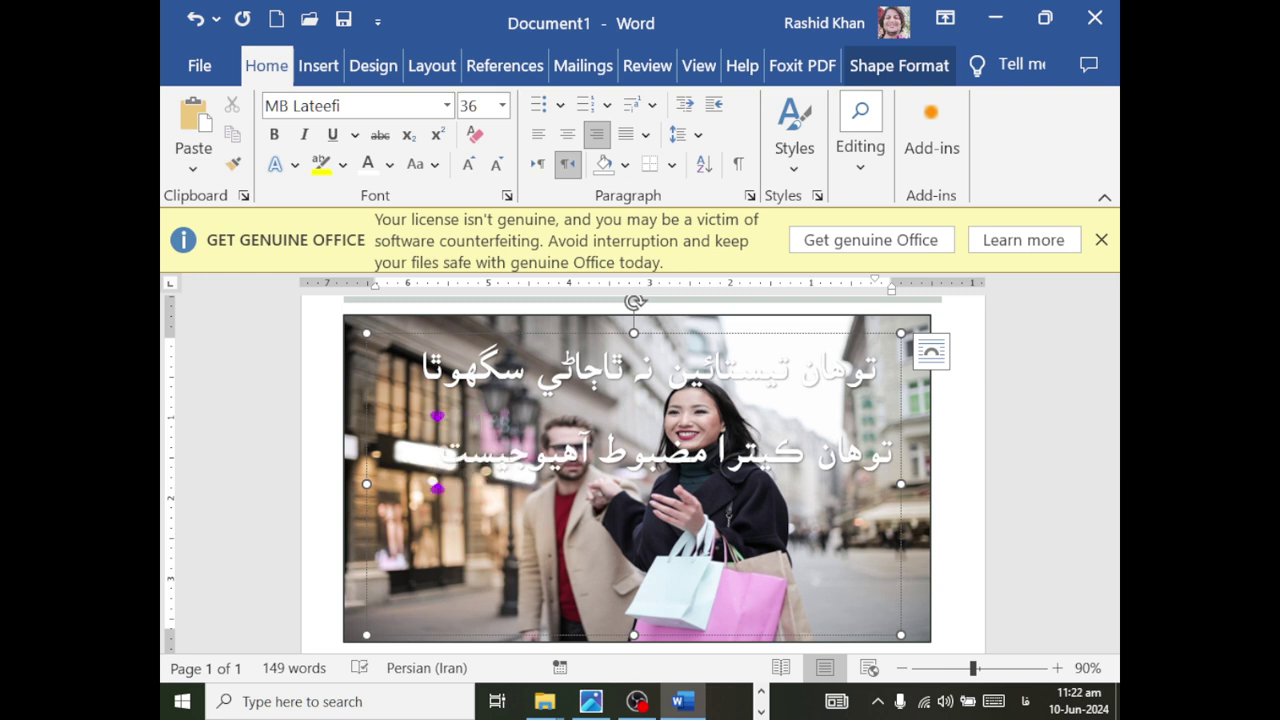
text(ائي)
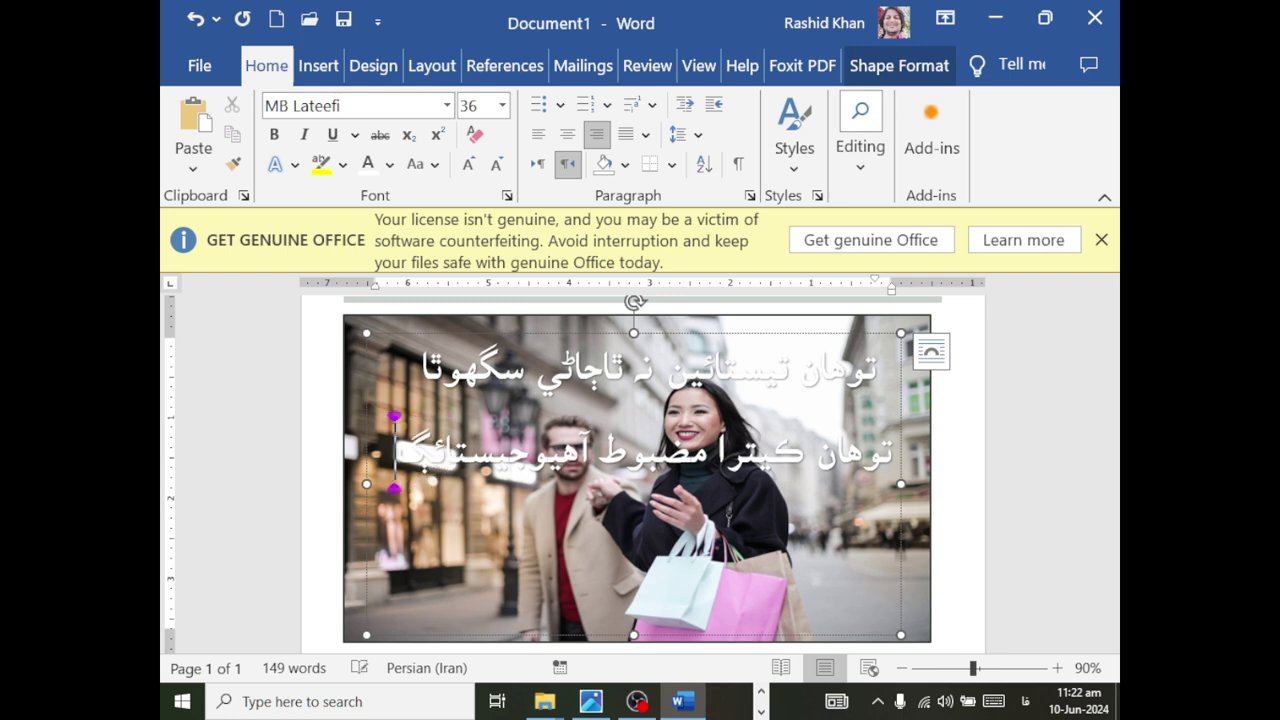
text(ن)
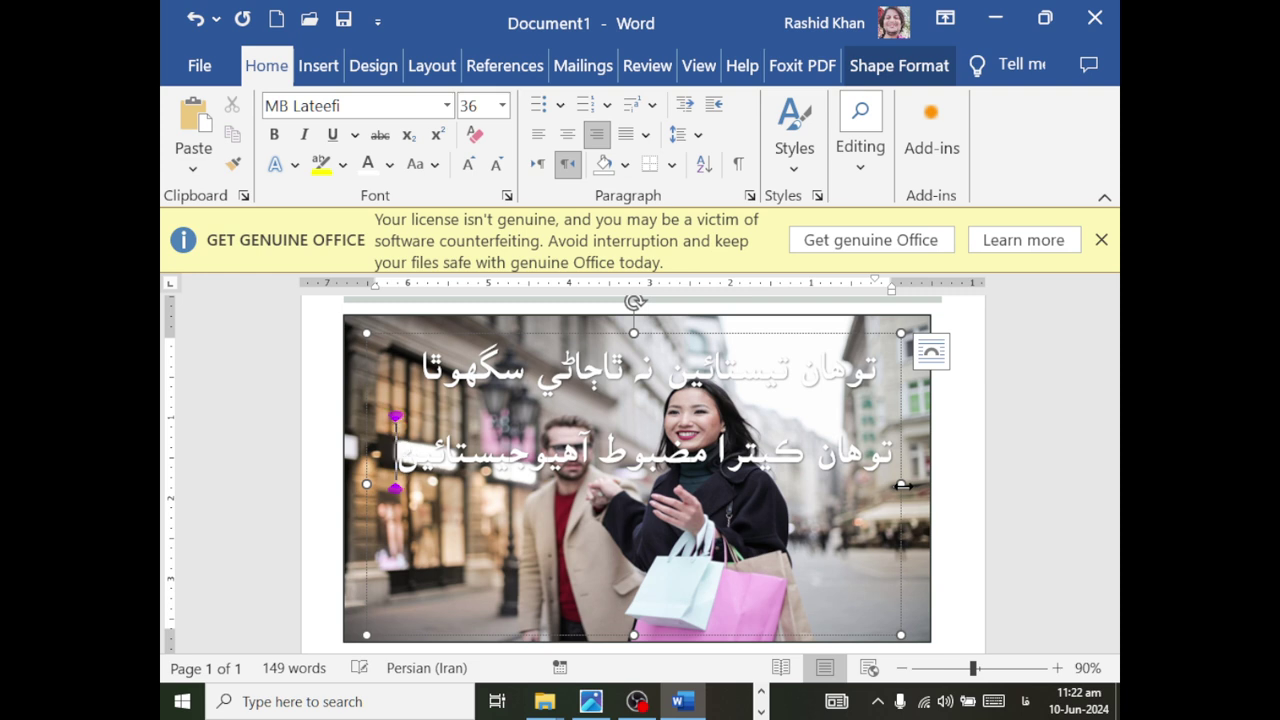
- Start a new third line with 'توهان وٽ مضبوطي', fixing typos against the reference quote
key(Return)
text(ت)
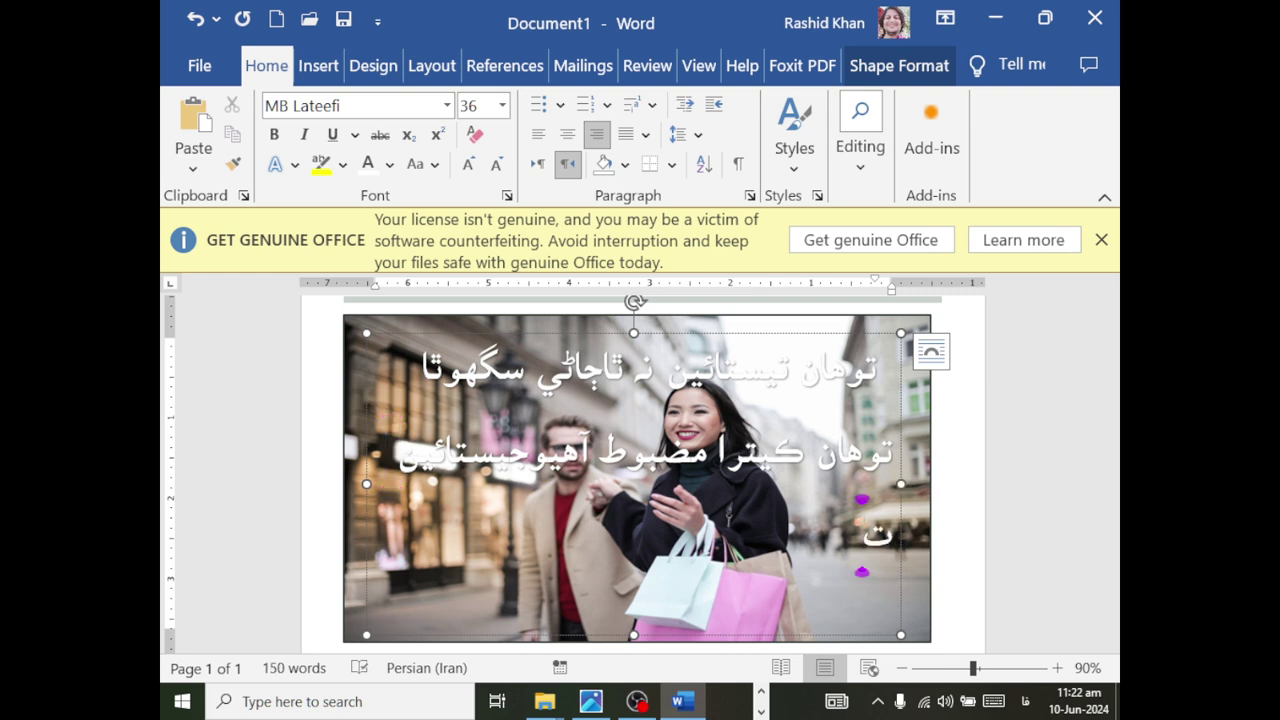
text(وهان)
key(BackSpace)
text(وهان)
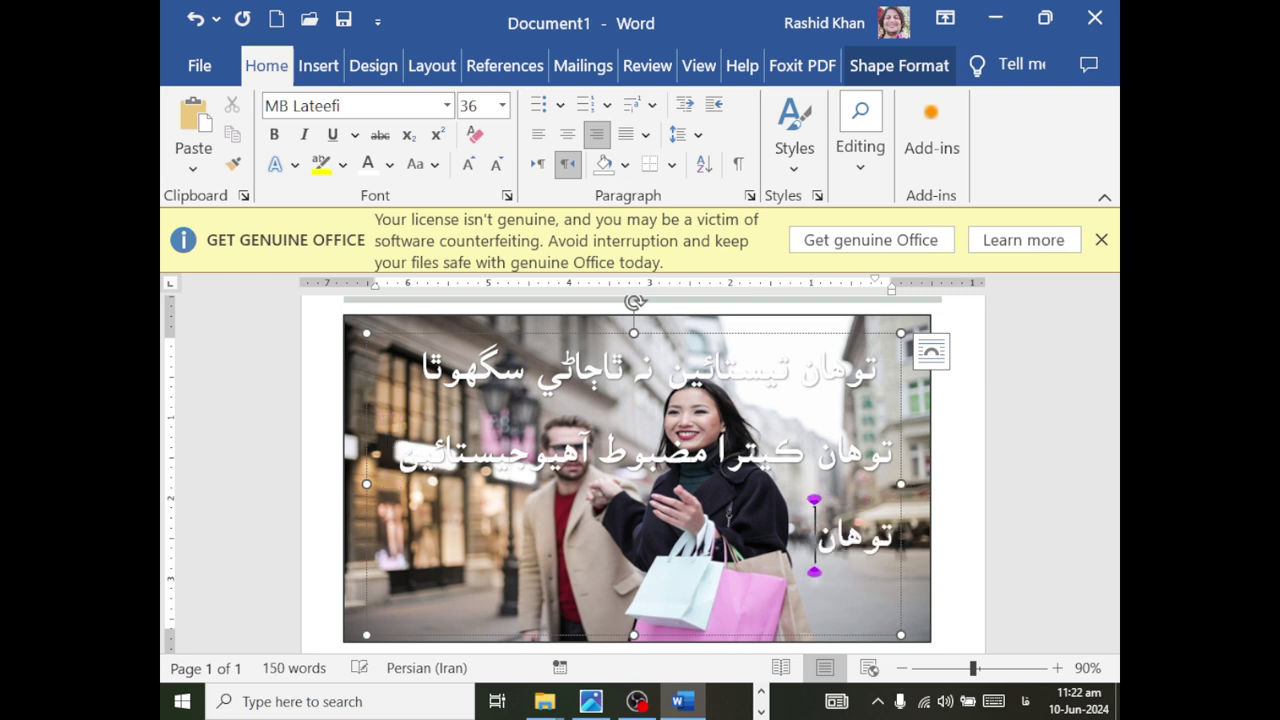
text( ص)
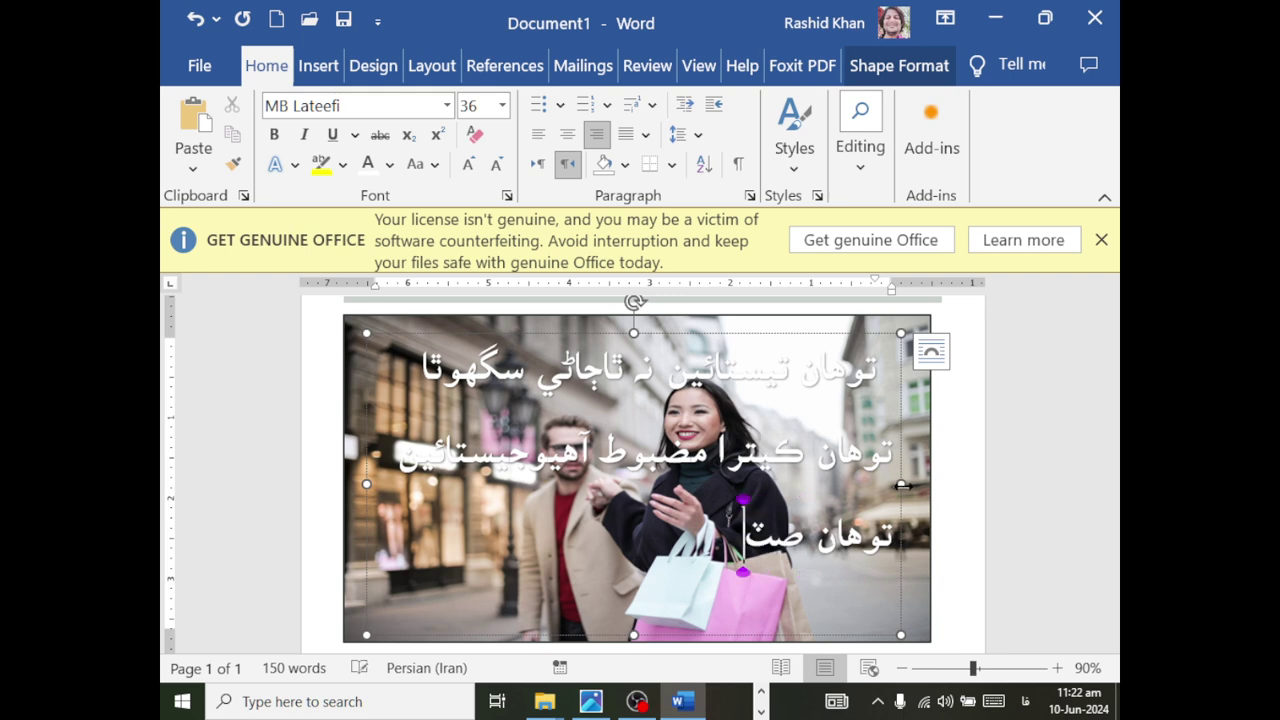
key(BackSpace)
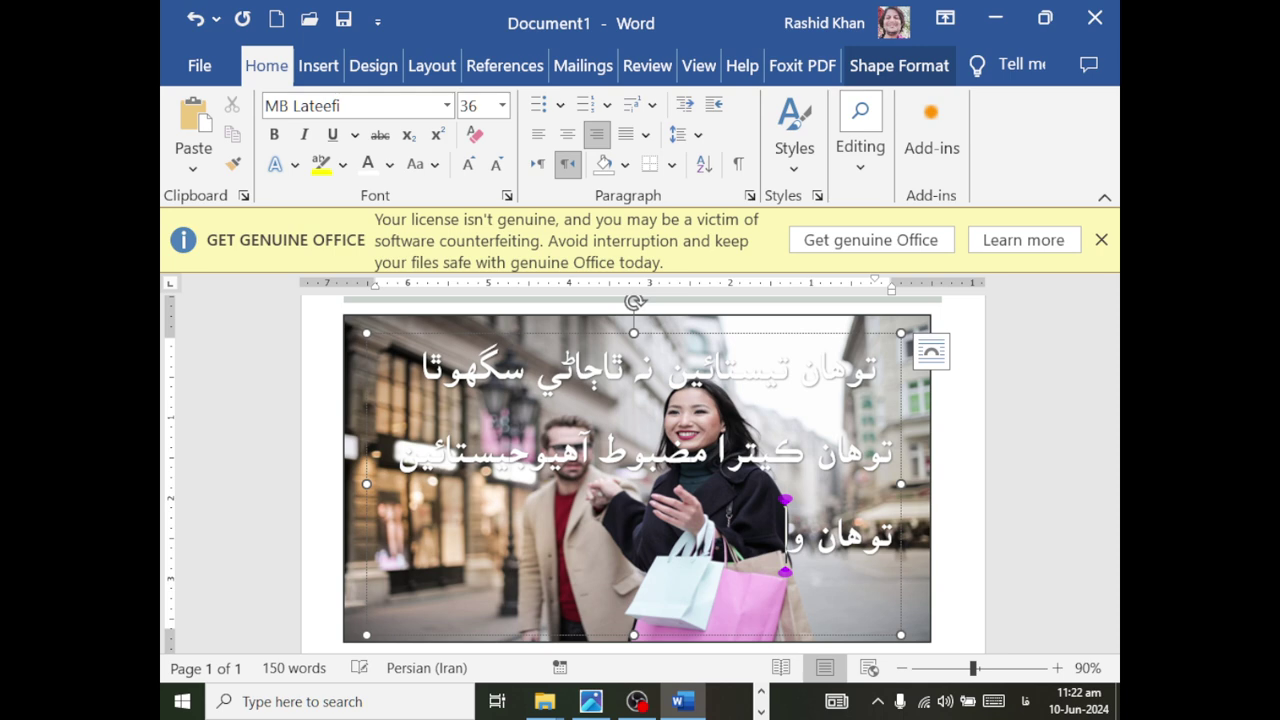
text(وٽ)
key(alt+Tab)
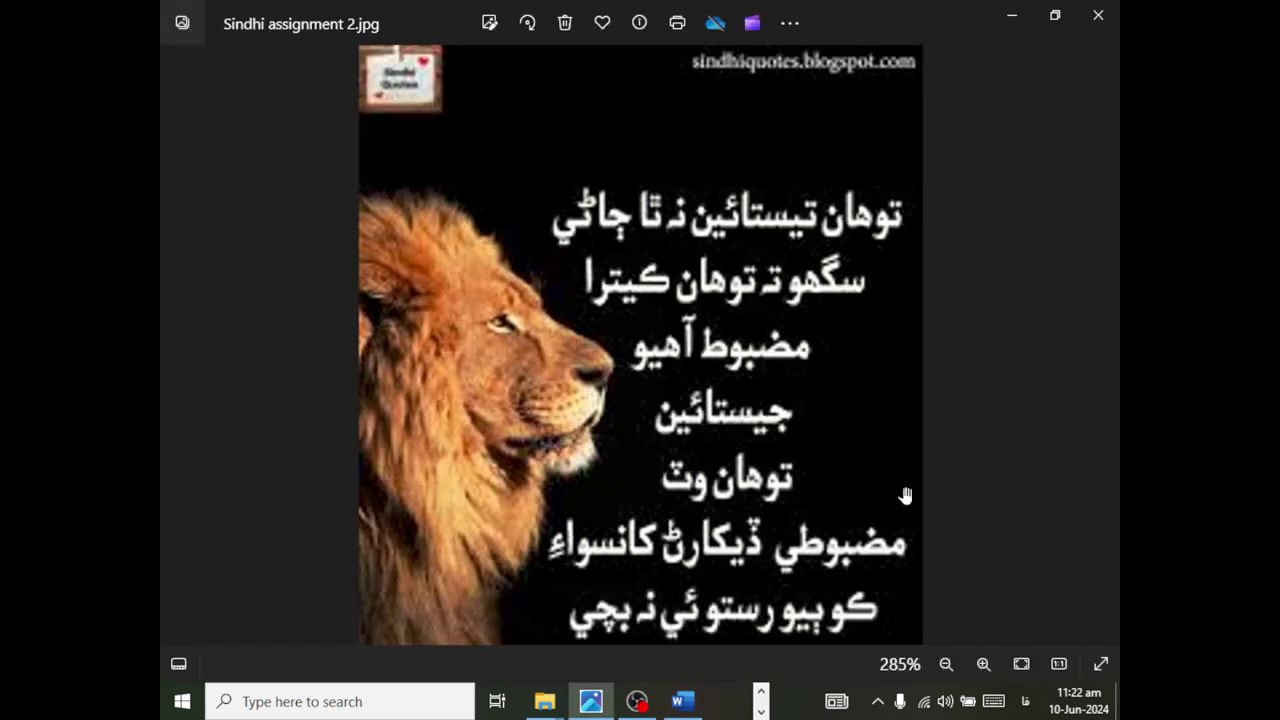
key(alt+Tab)
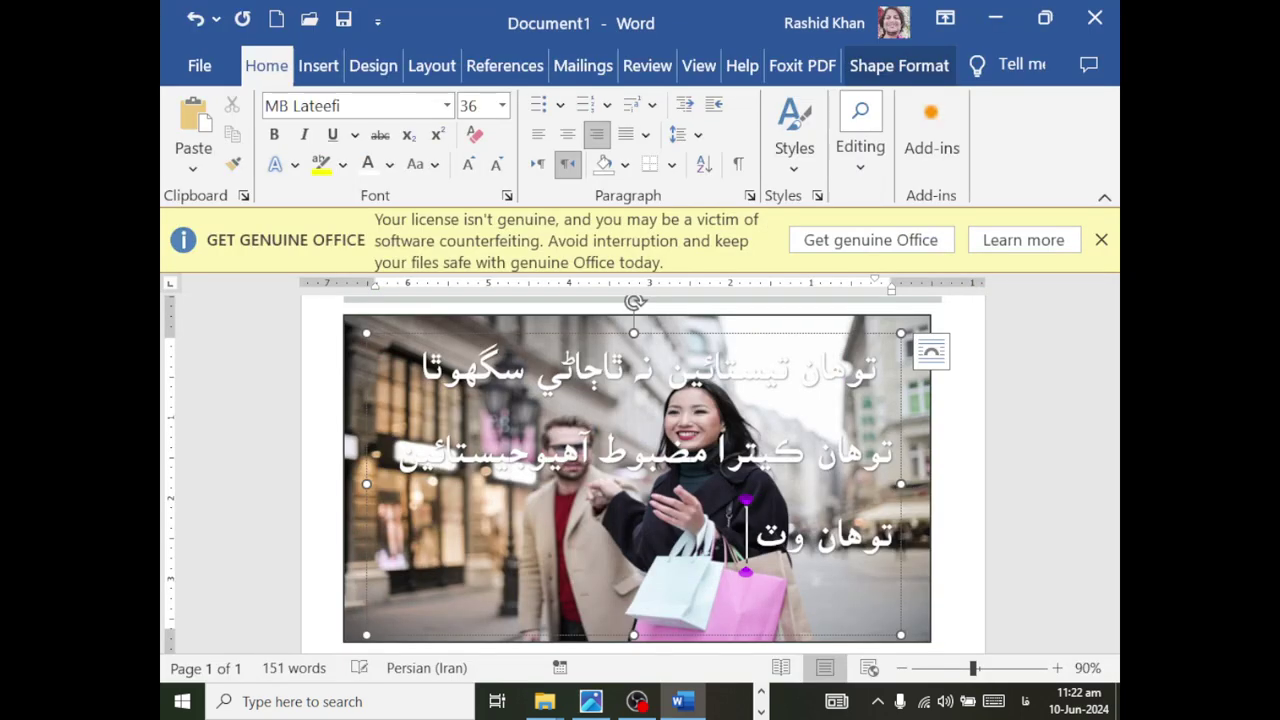
text(م)
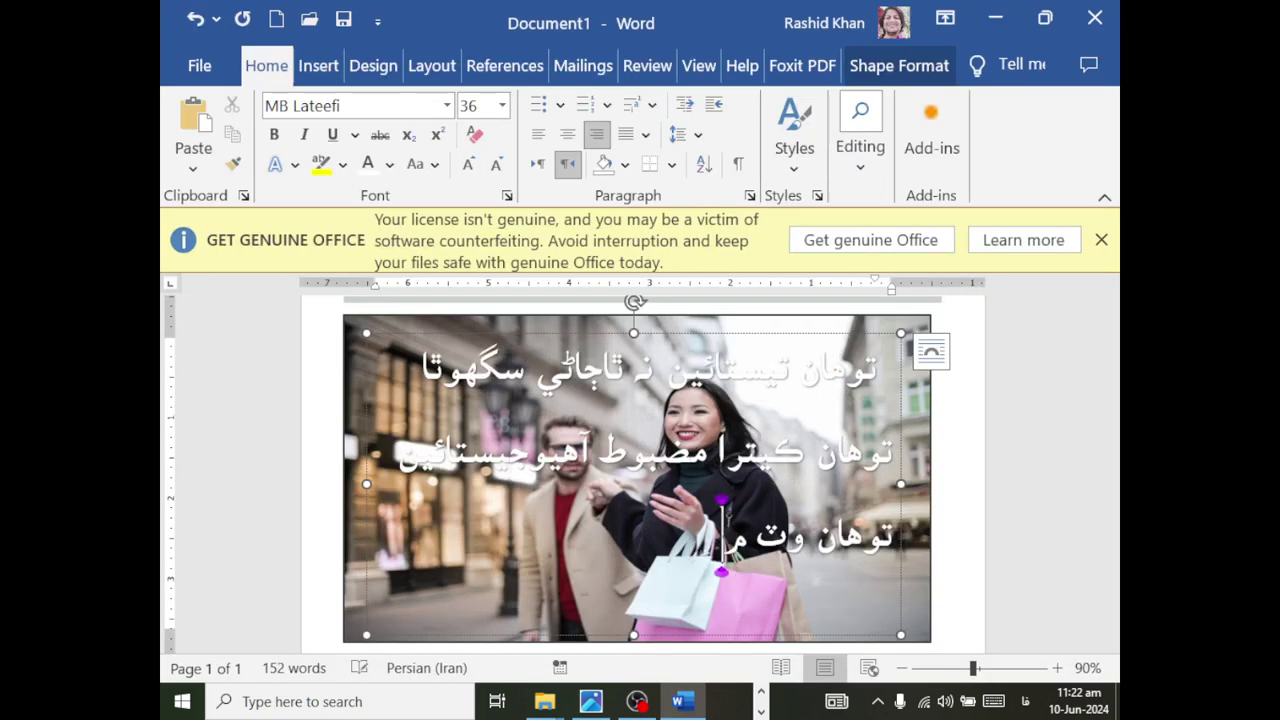
text(ضب)
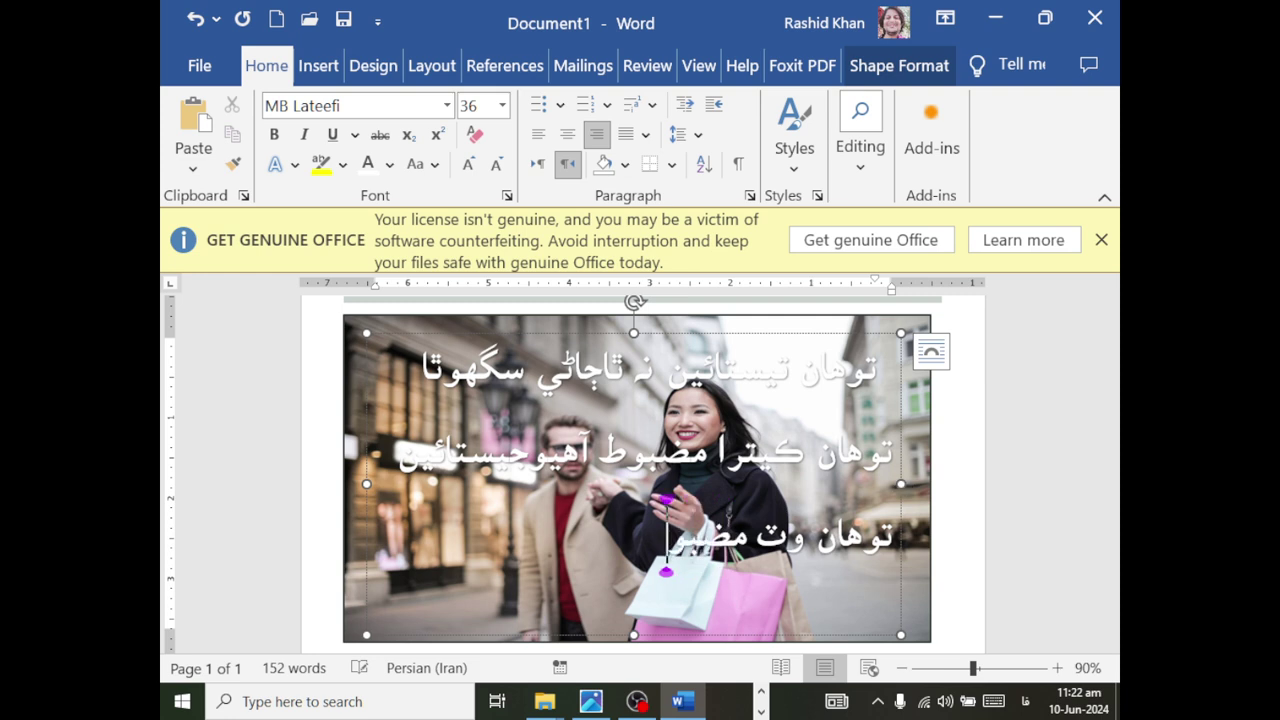
text(و)
text(طي )
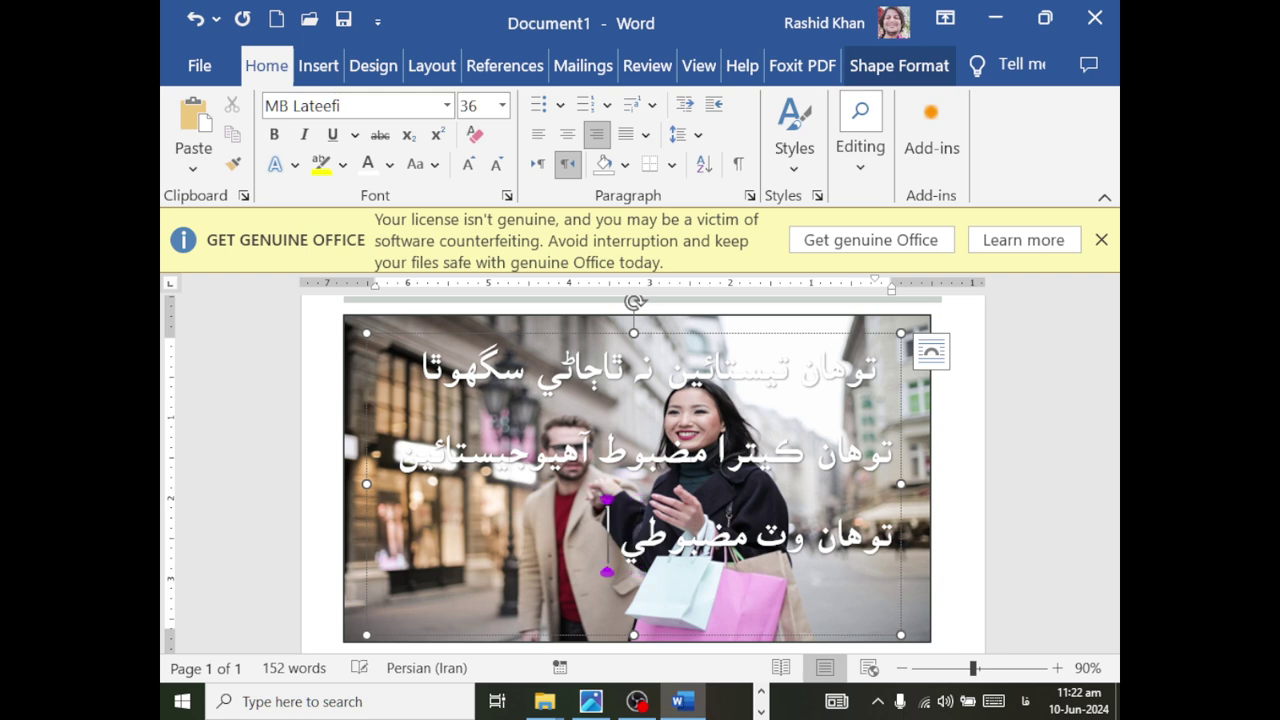
text(د)
key(alt+Tab)
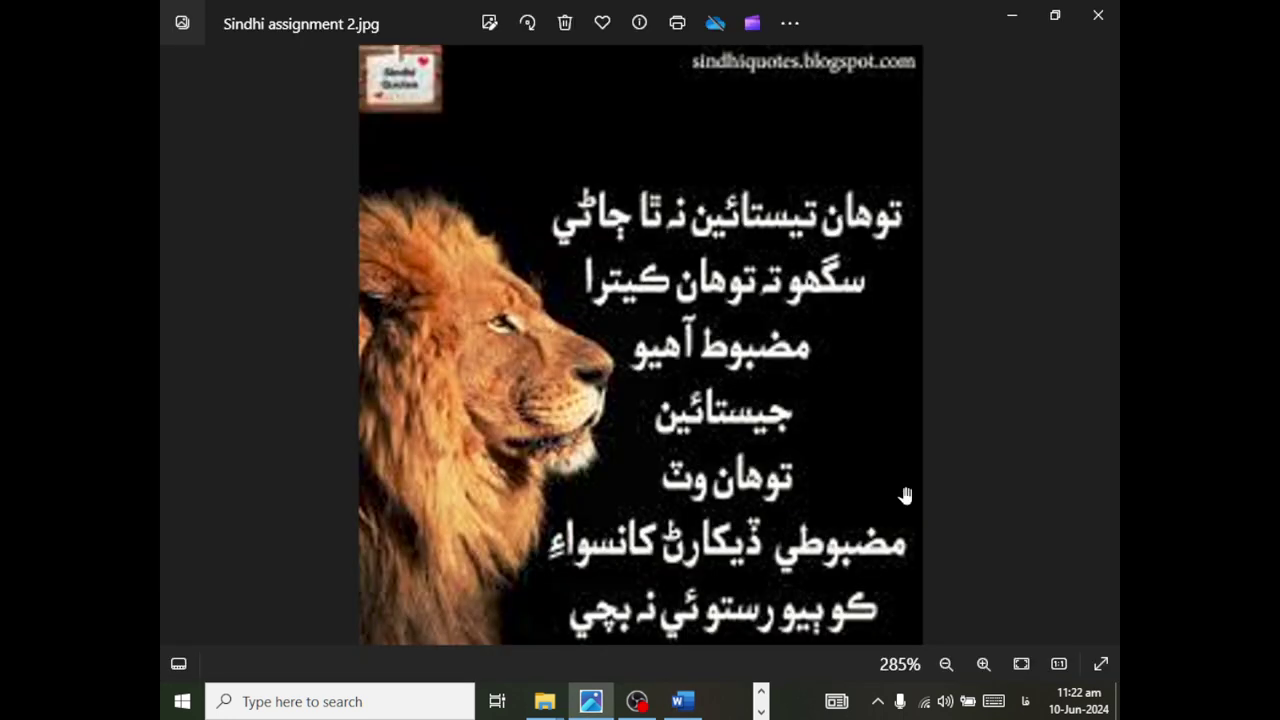
key(alt+Tab)
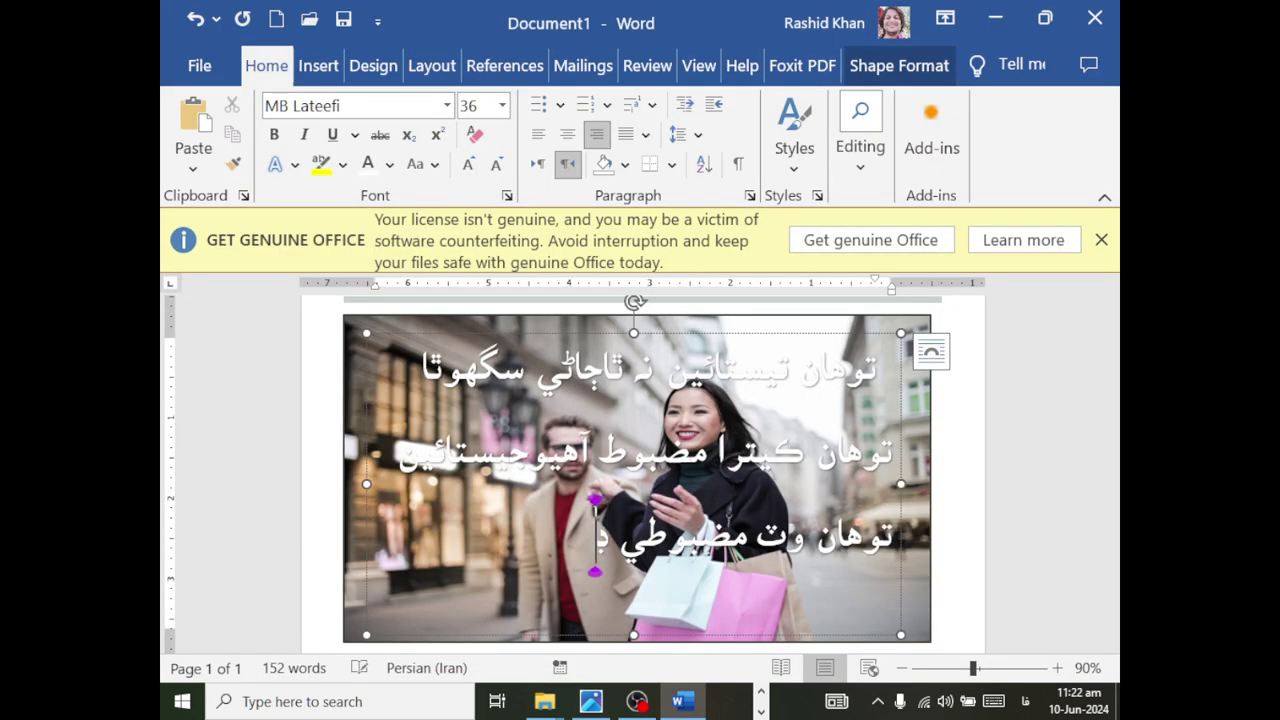
key(BackSpace)
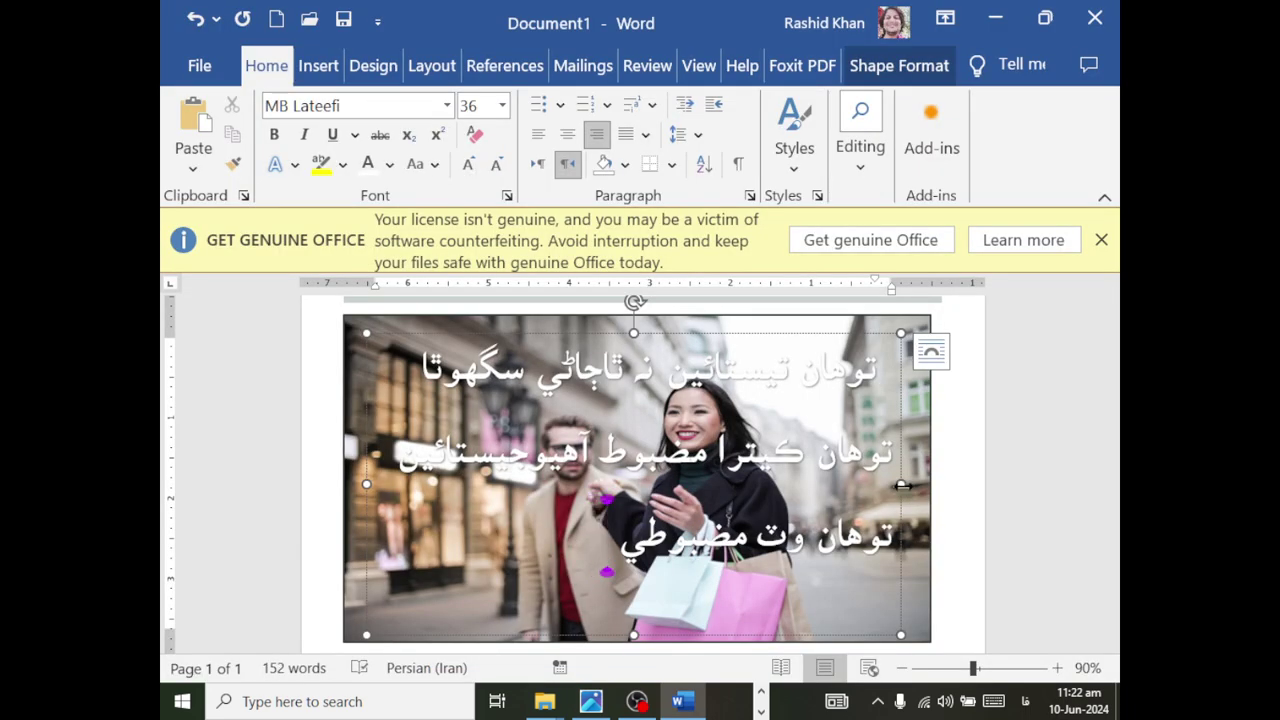
text(ظ)
key(BackSpace)
text(ز)
key(alt+Tab)
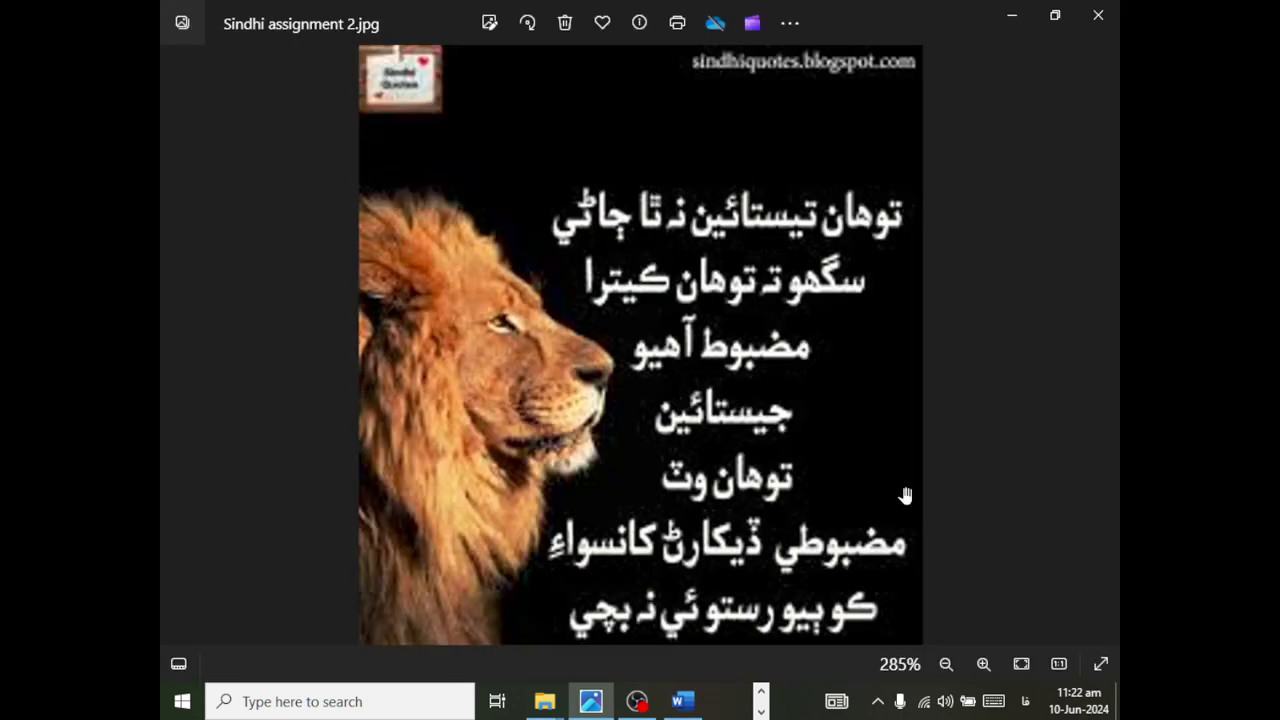
key(alt+Tab)
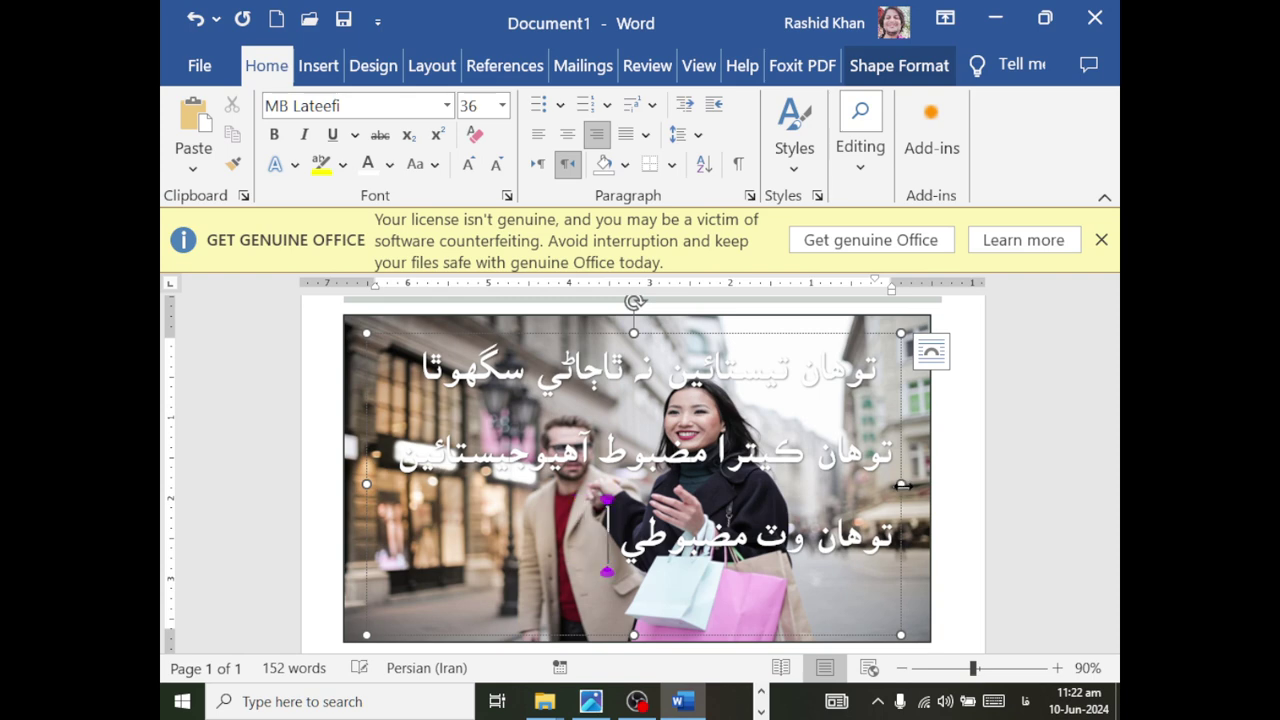
- Extend the third line with 'ڏيکارڻ کان', correcting mistyped letters
text(چ)
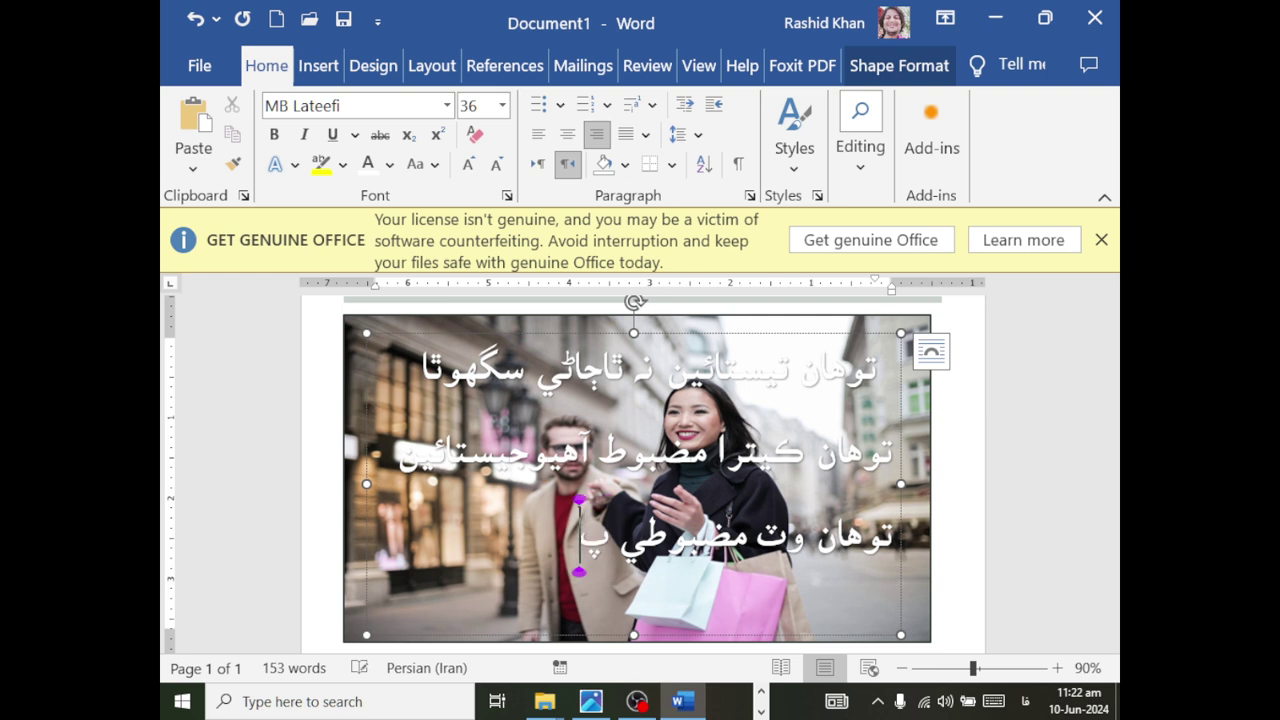
key(BackSpace)
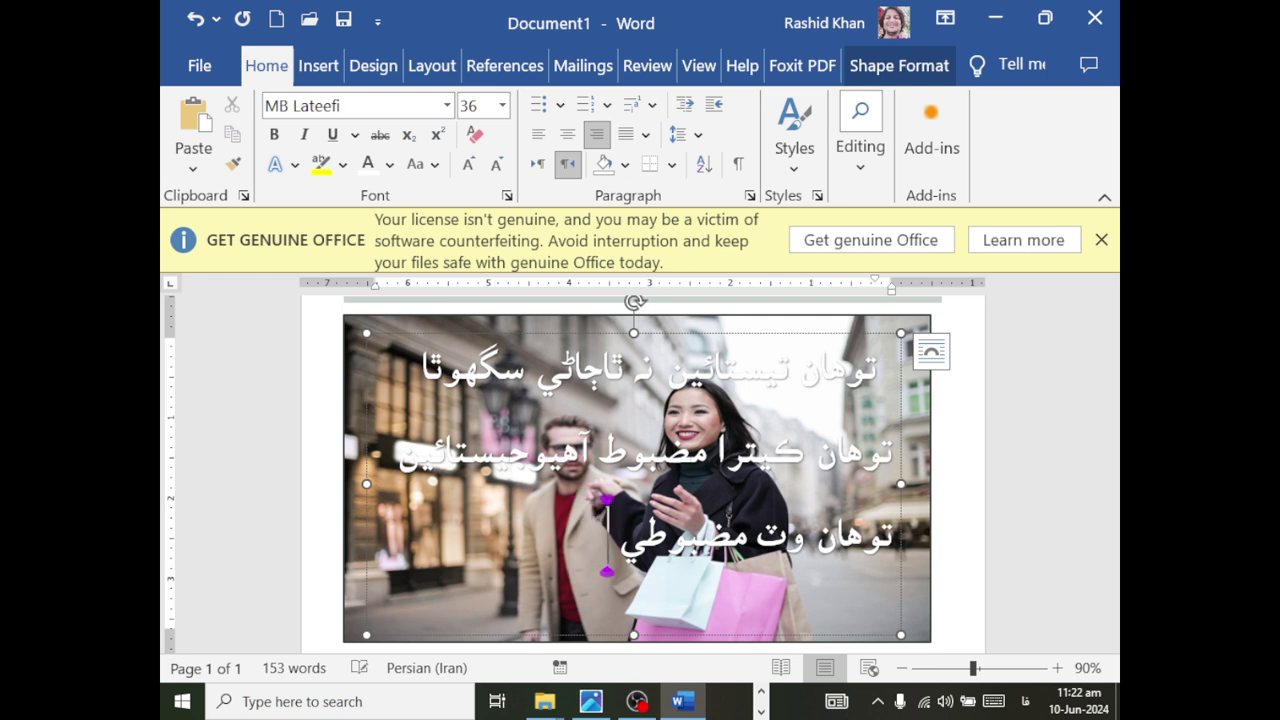
text(د)
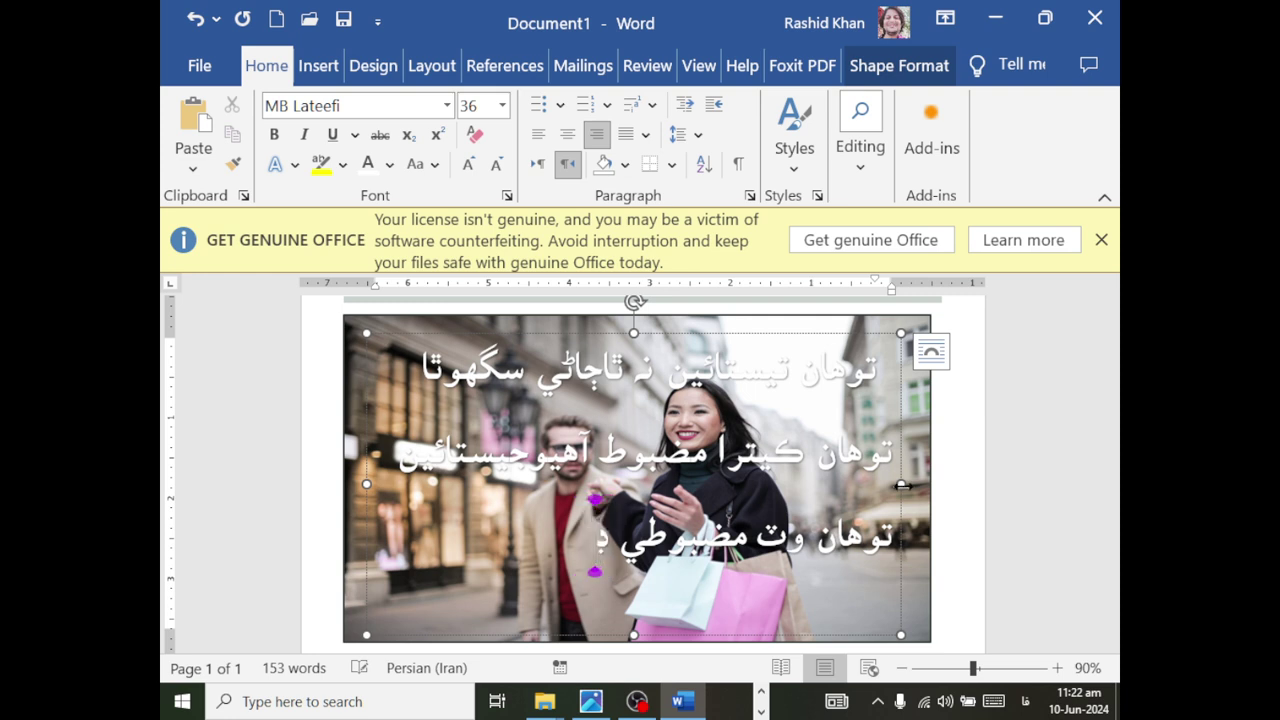
text(د)
key(BackSpace)
key(alt+Tab)
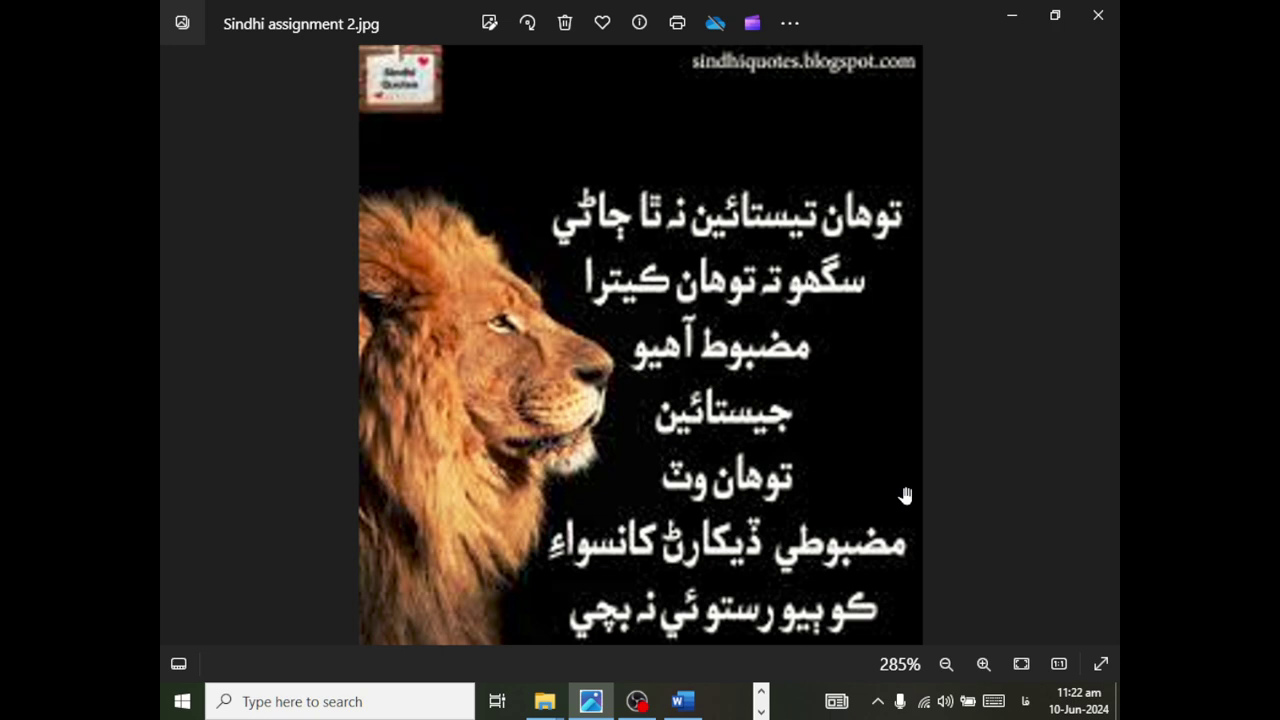
scroll(787, 540, up, 2)
scroll(787, 540, up, 1)
key(alt+Tab)
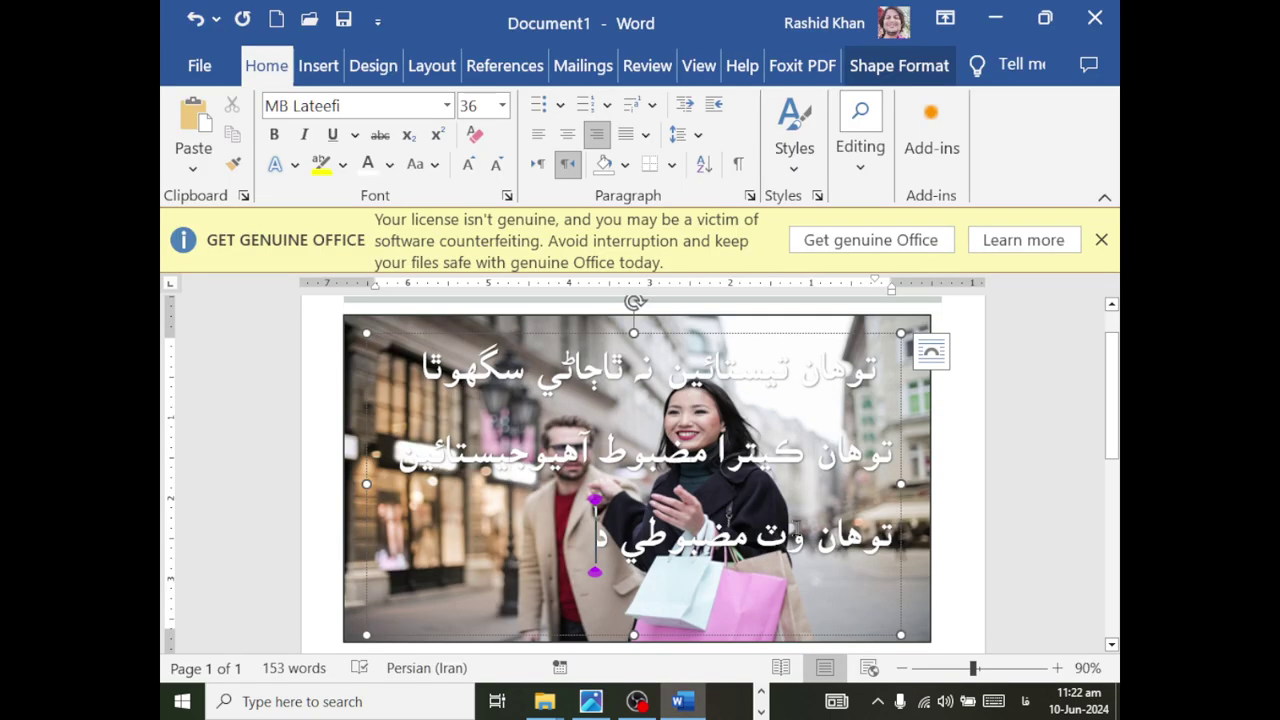
text(ڏ)
key(BackSpace)
key(BackSpace)
text(ڏ)
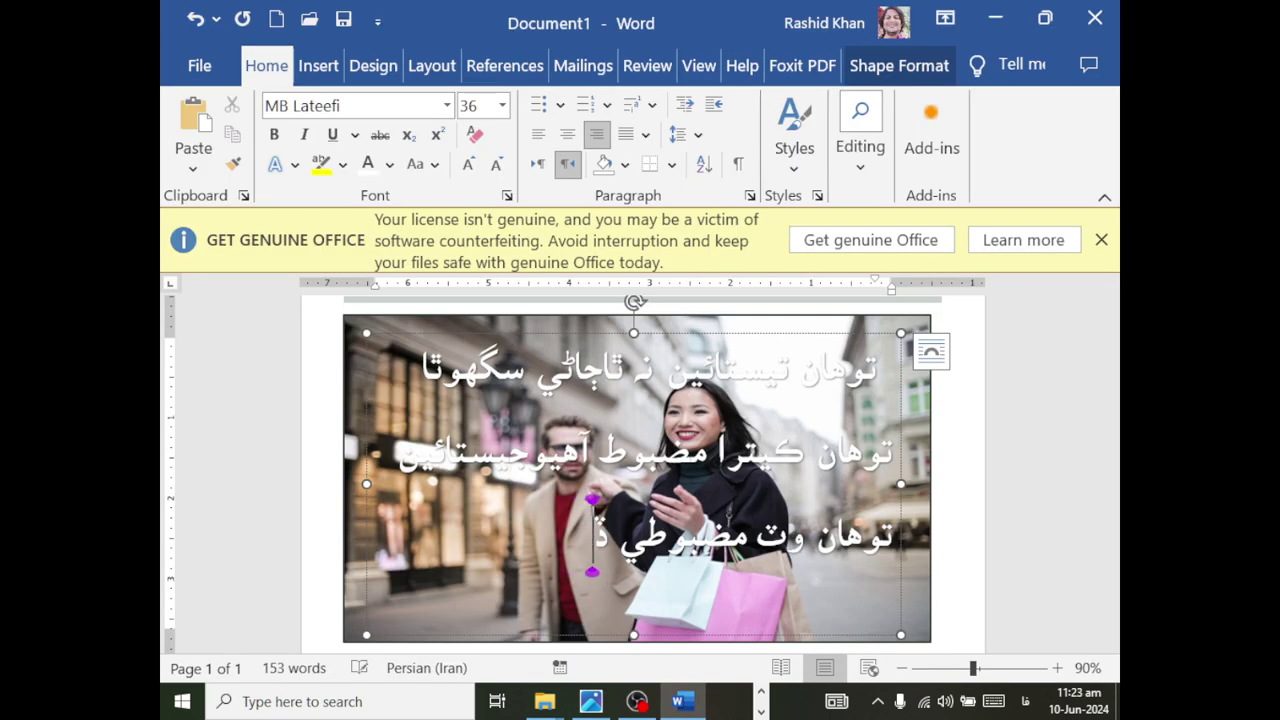
text(يک)
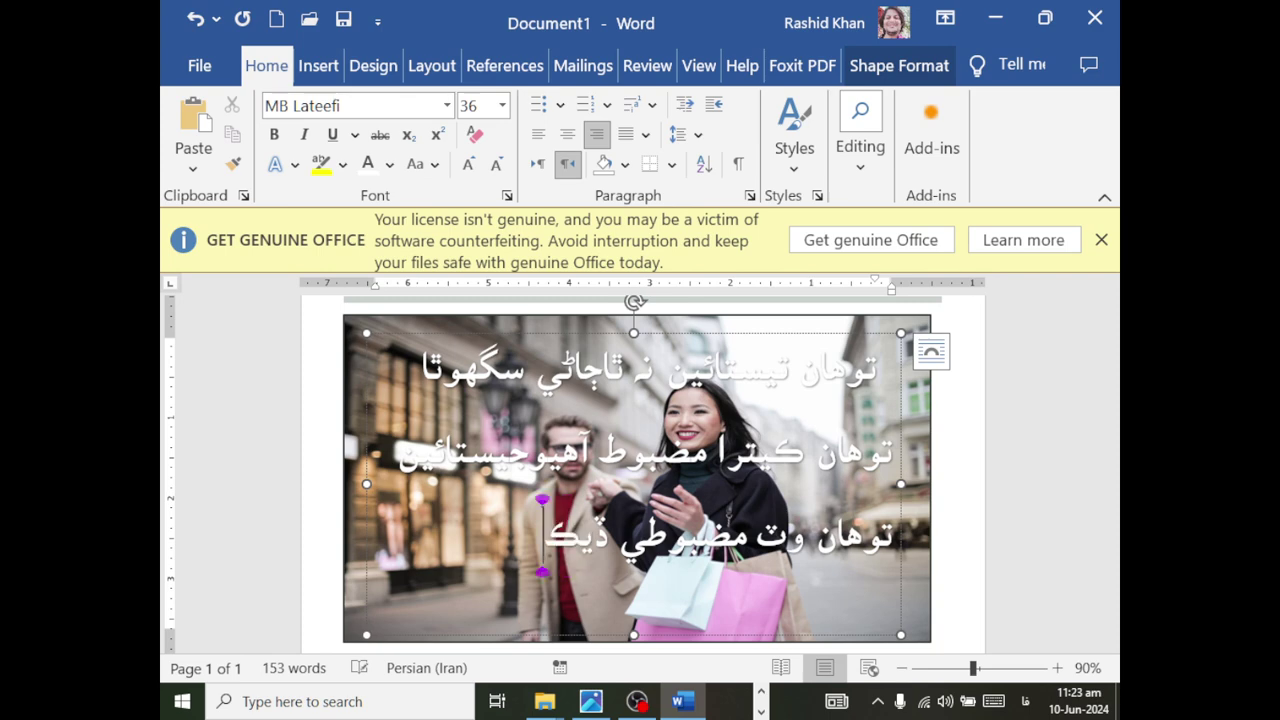
text(ارڻ)
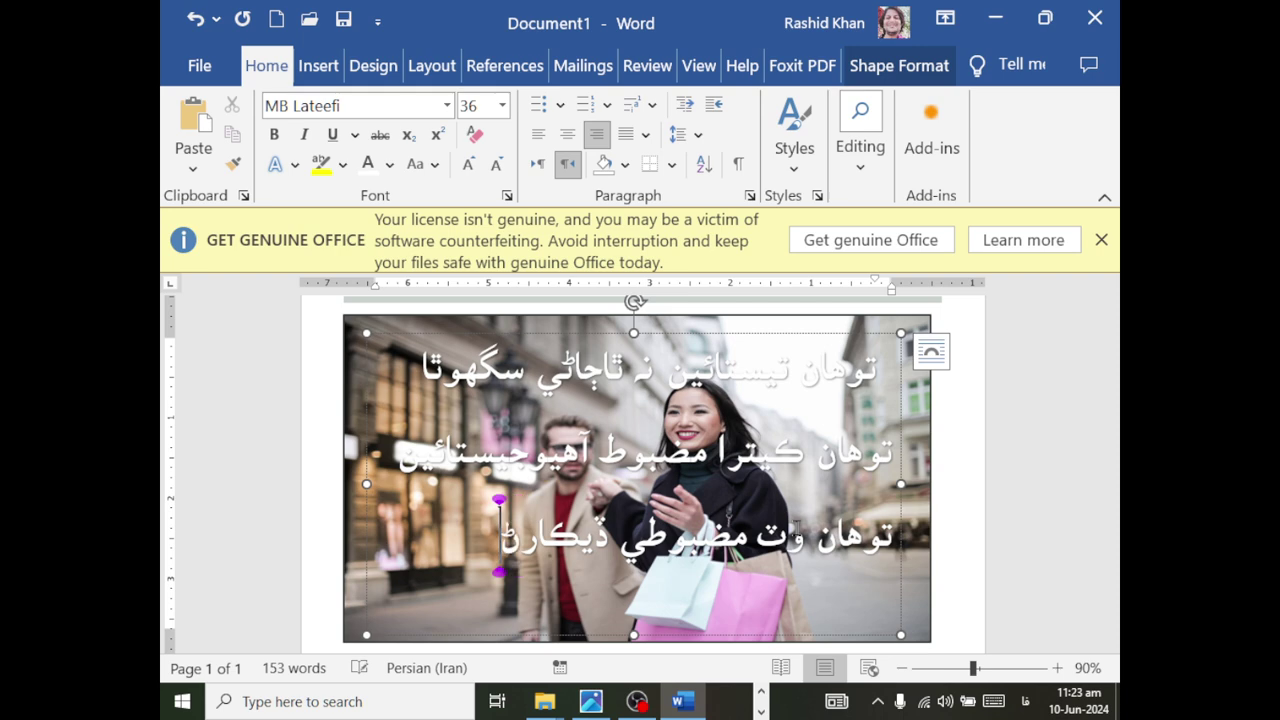
key(alt+Tab)
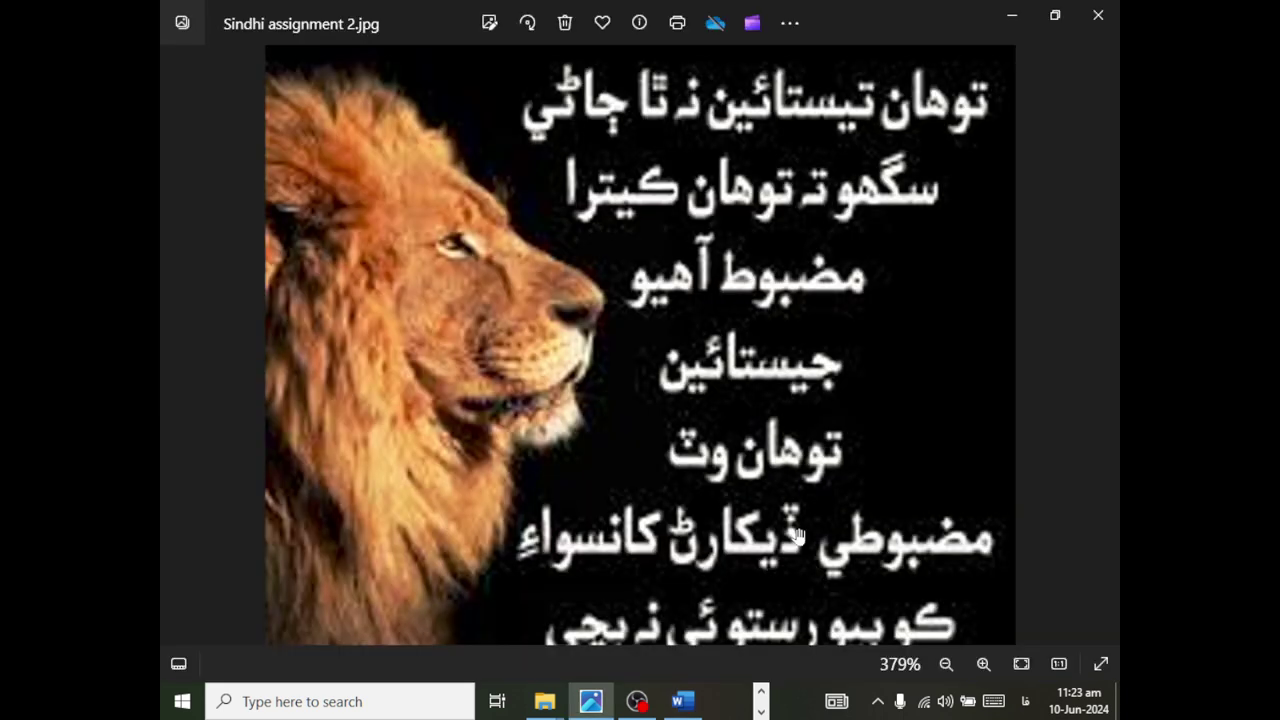
key(alt+Tab)
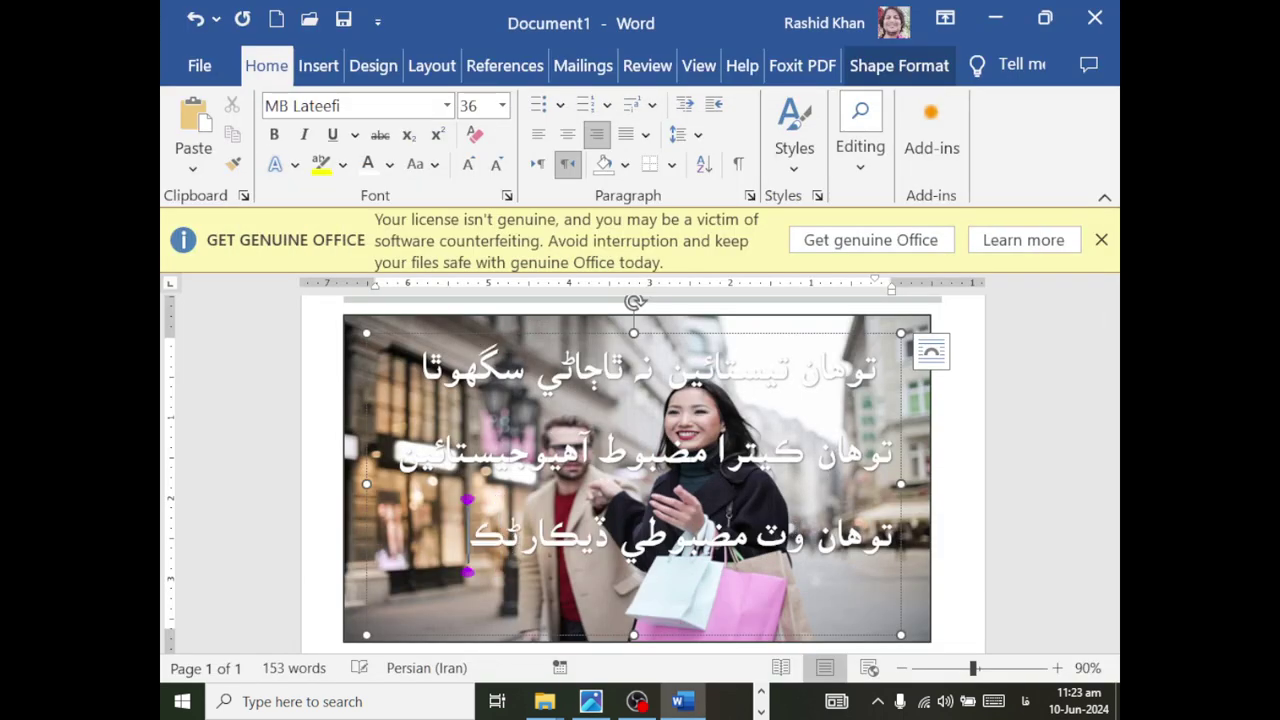
text( کان)
- Begin a fourth line with 'سواء', checking it against the reference image
key(Return)
text(سص،)
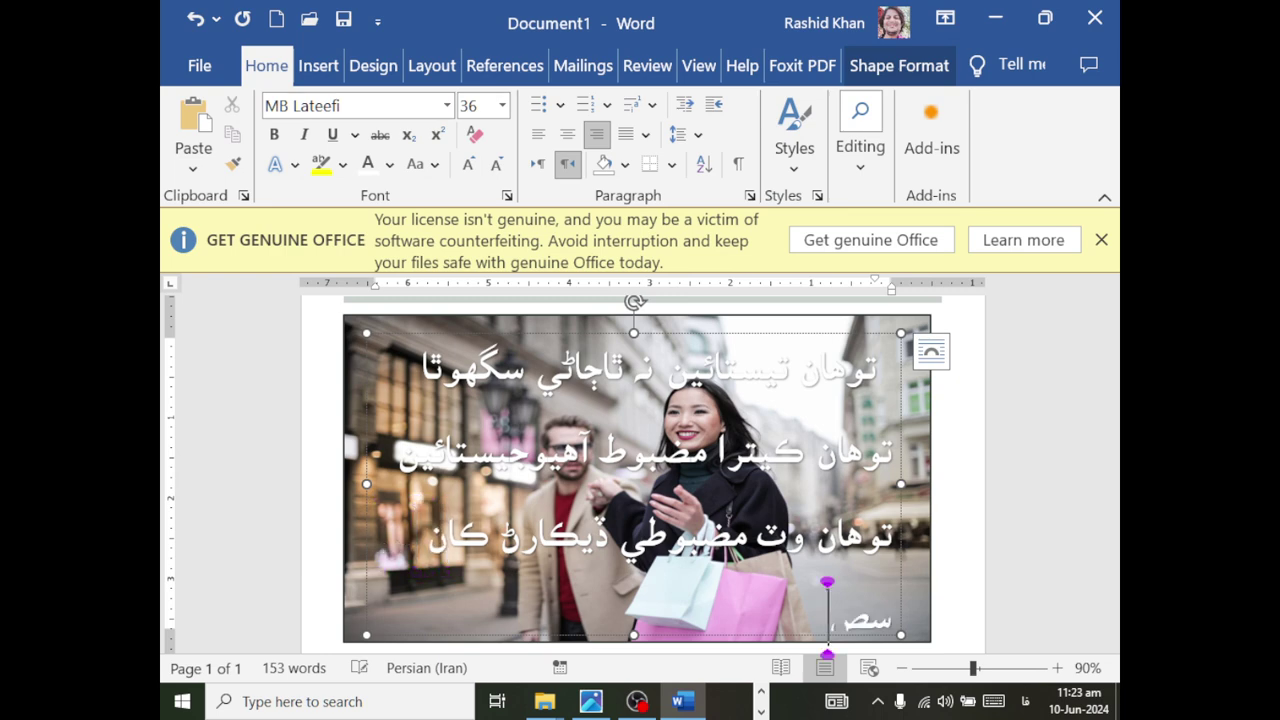
text(و)
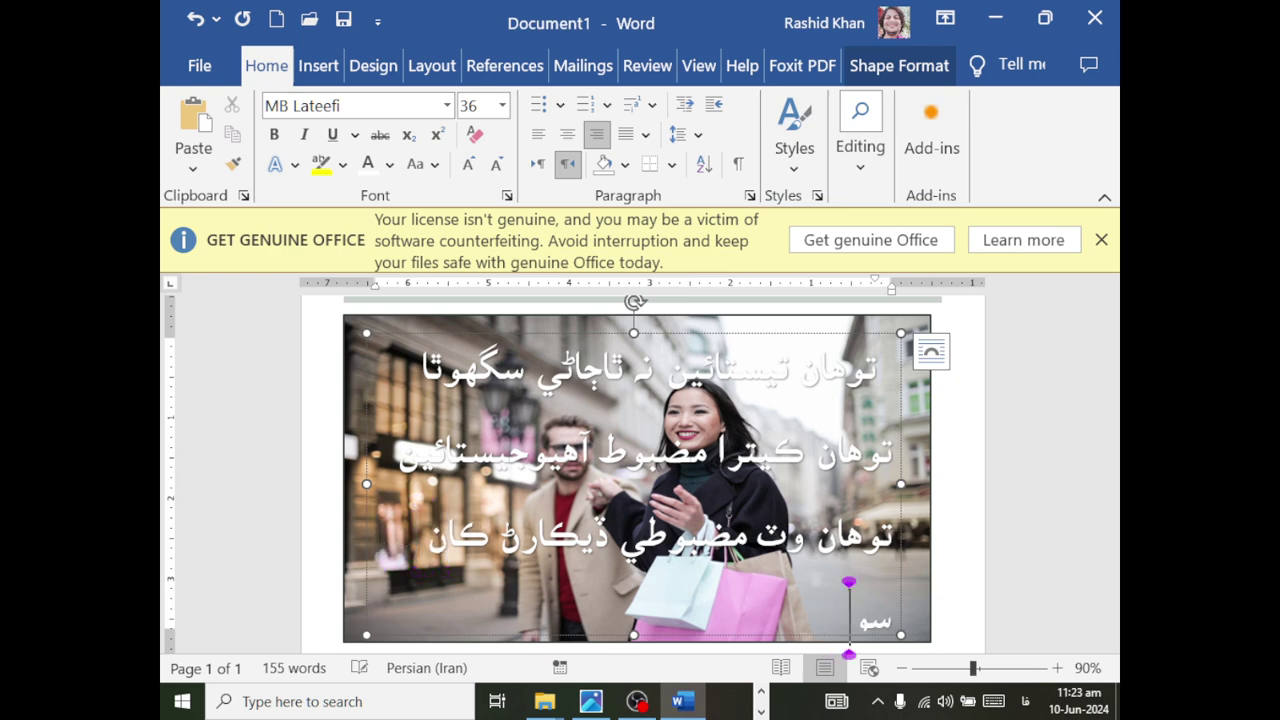
key(BackSpace)
text(ا)
text(ء)
key(alt+Tab)
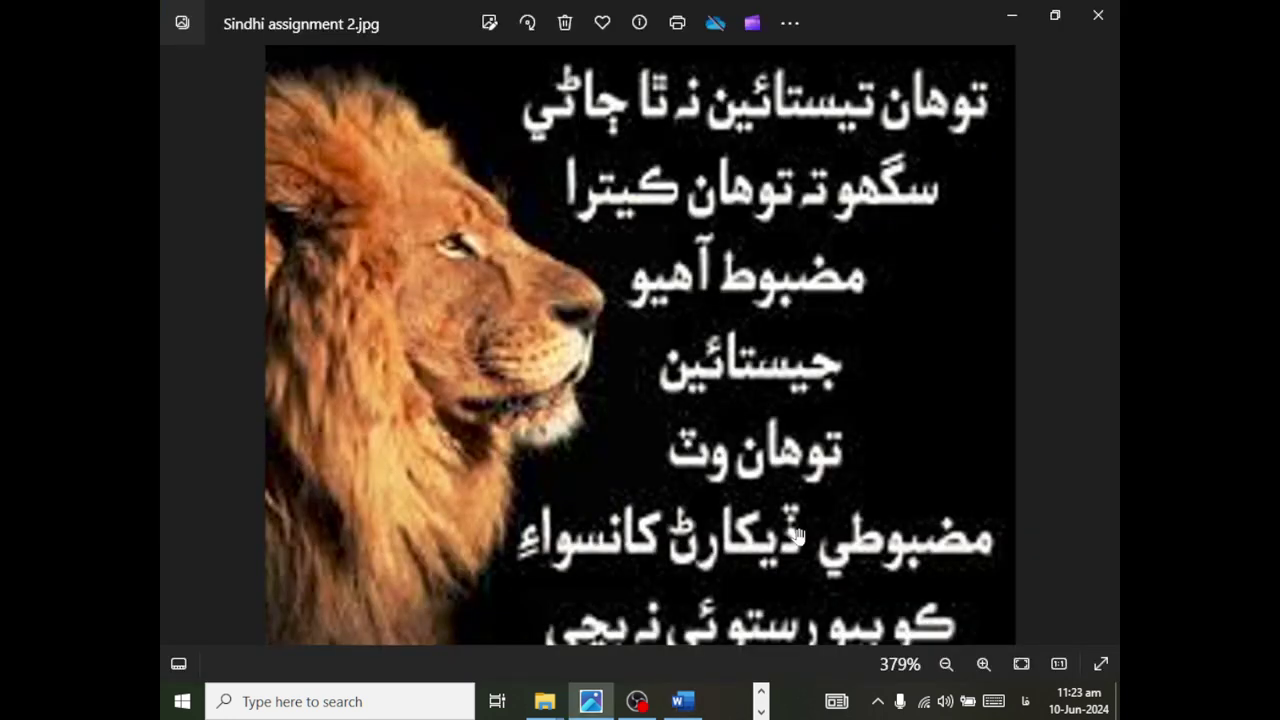
key(alt+Tab)
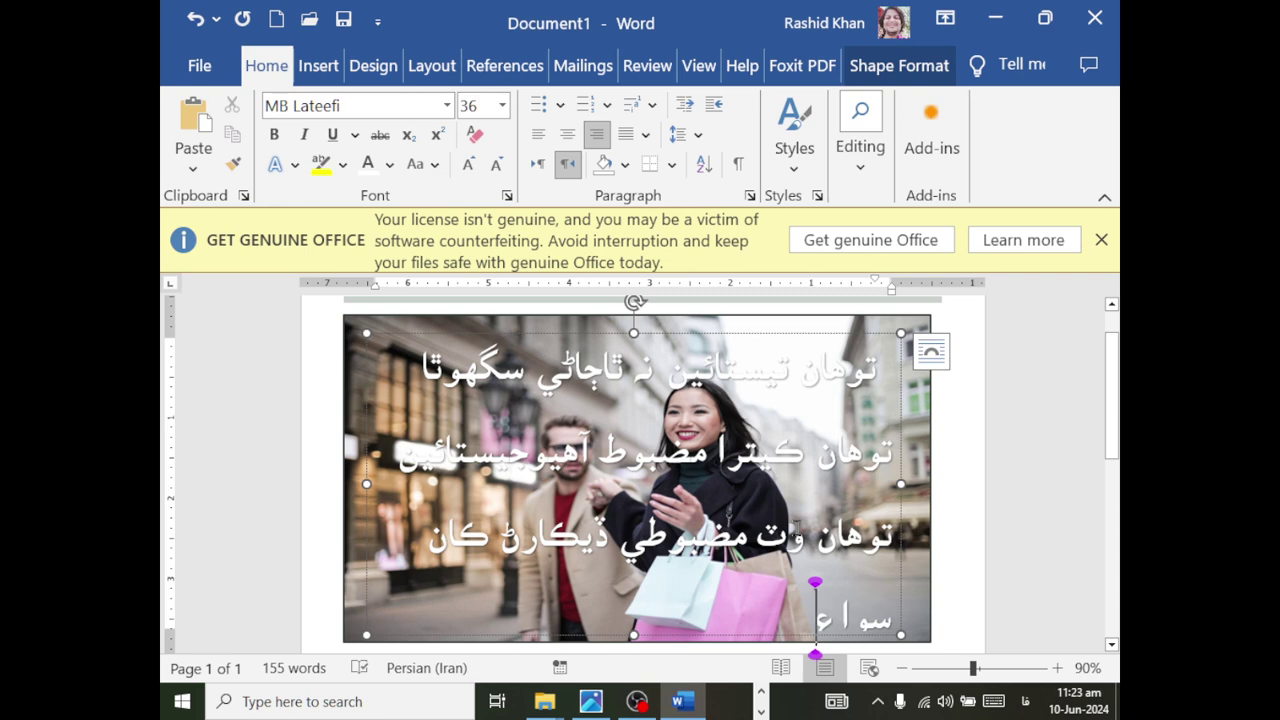
key(alt+Tab)
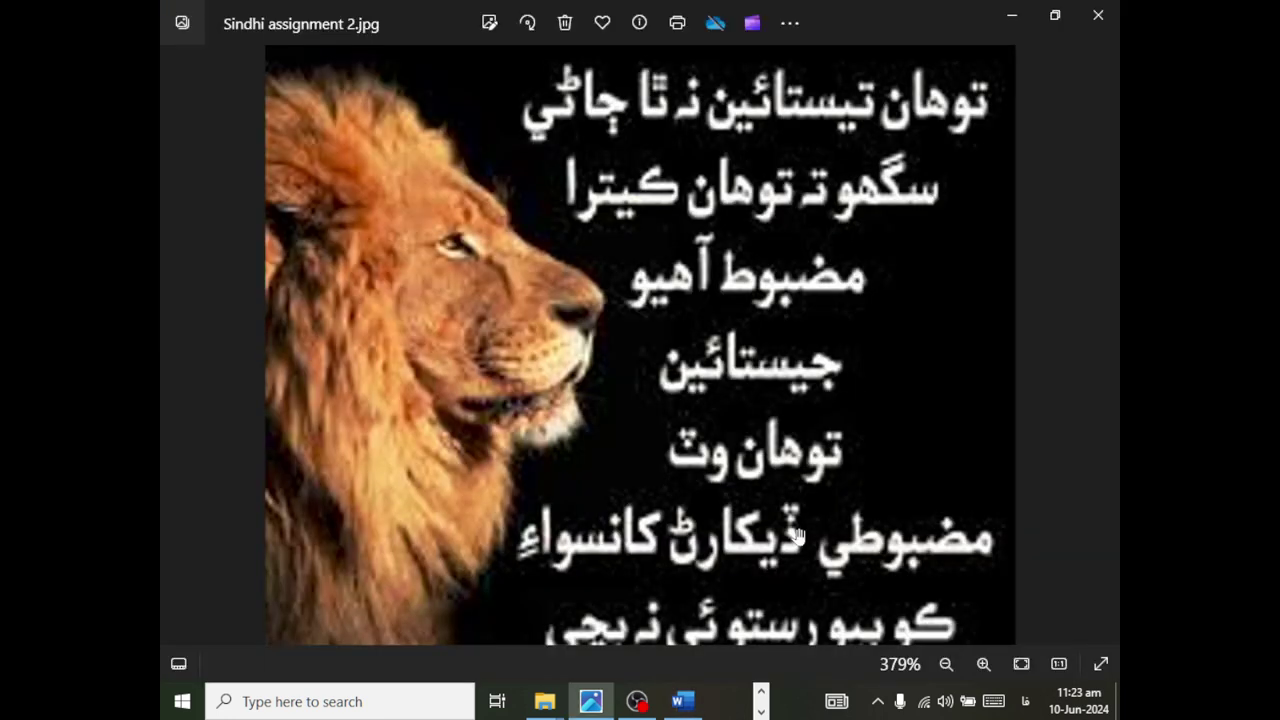
key(alt+Tab)
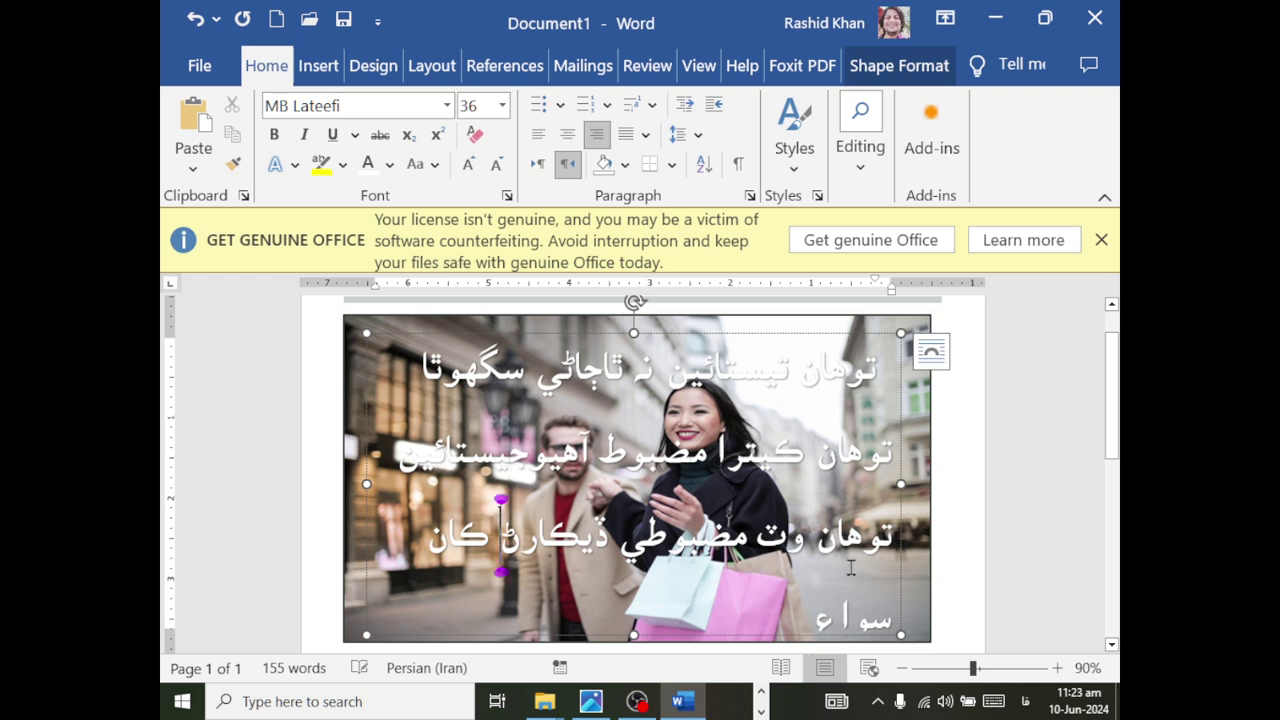
- Retype 'کان' on the third line and bring the reference's last line into view
key(Left)
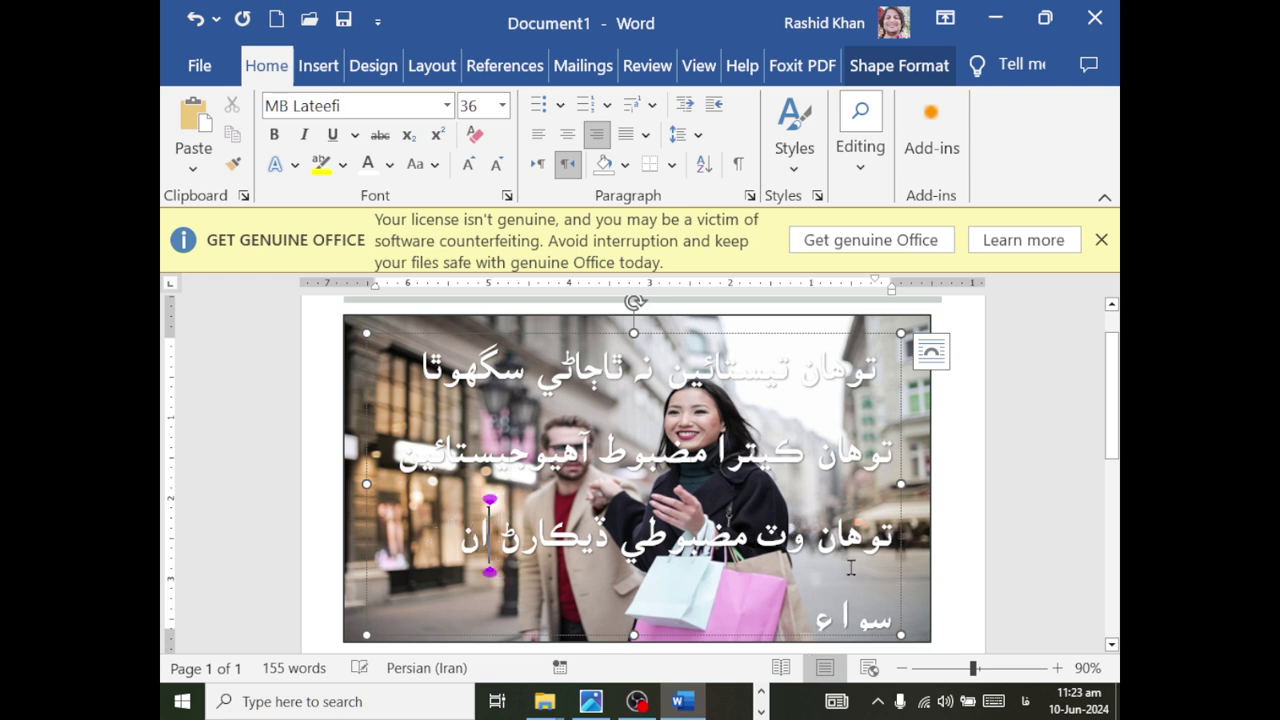
key(Delete)
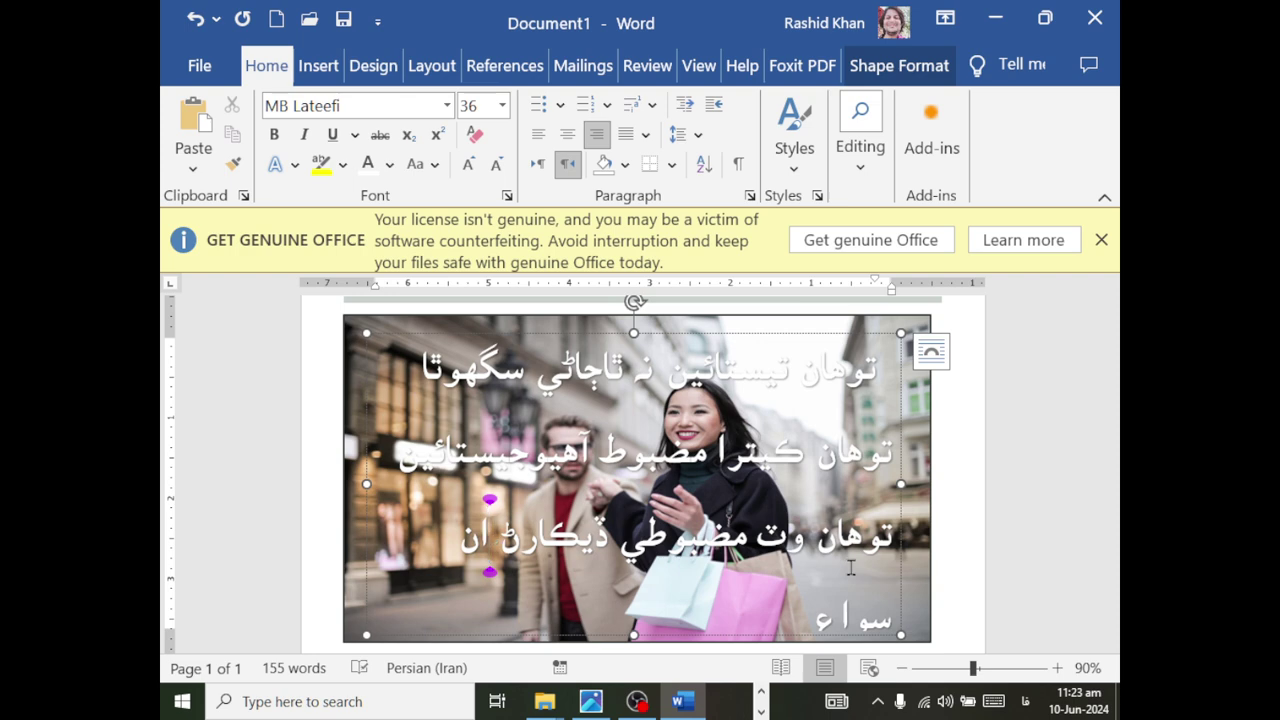
text(ل)
key(Delete)
key(Delete)
key(Delete)
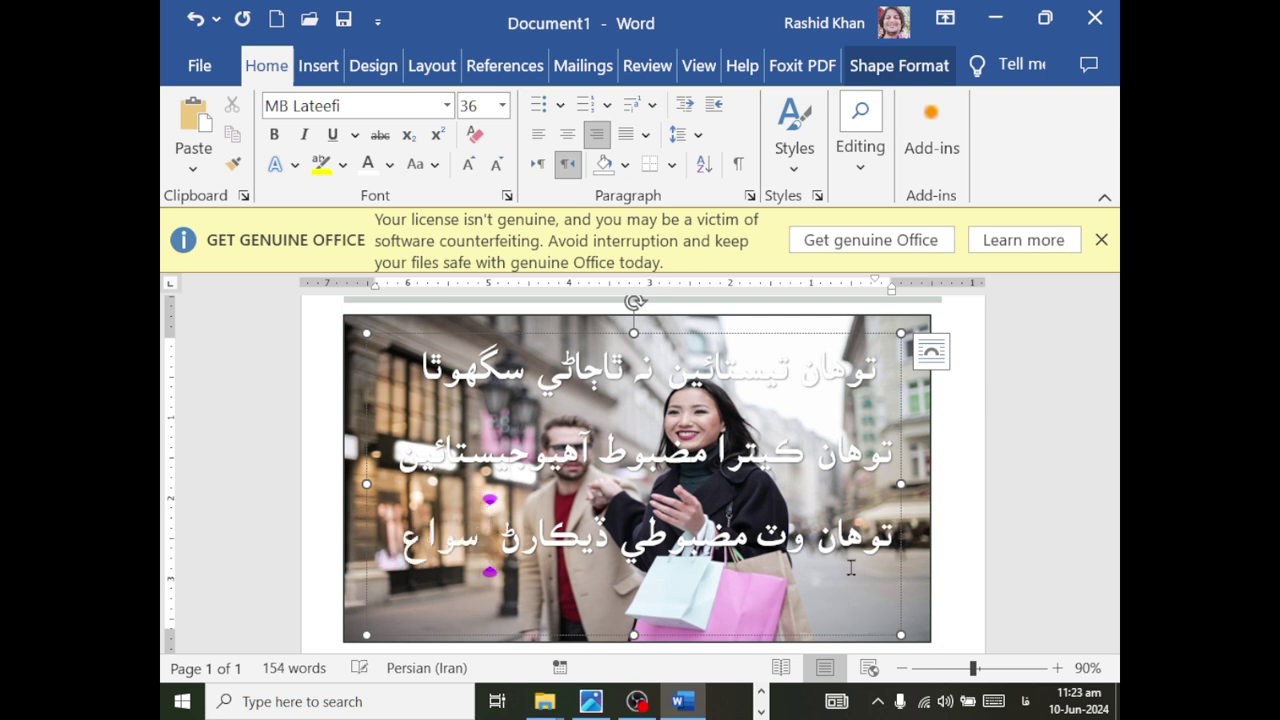
text(ك)
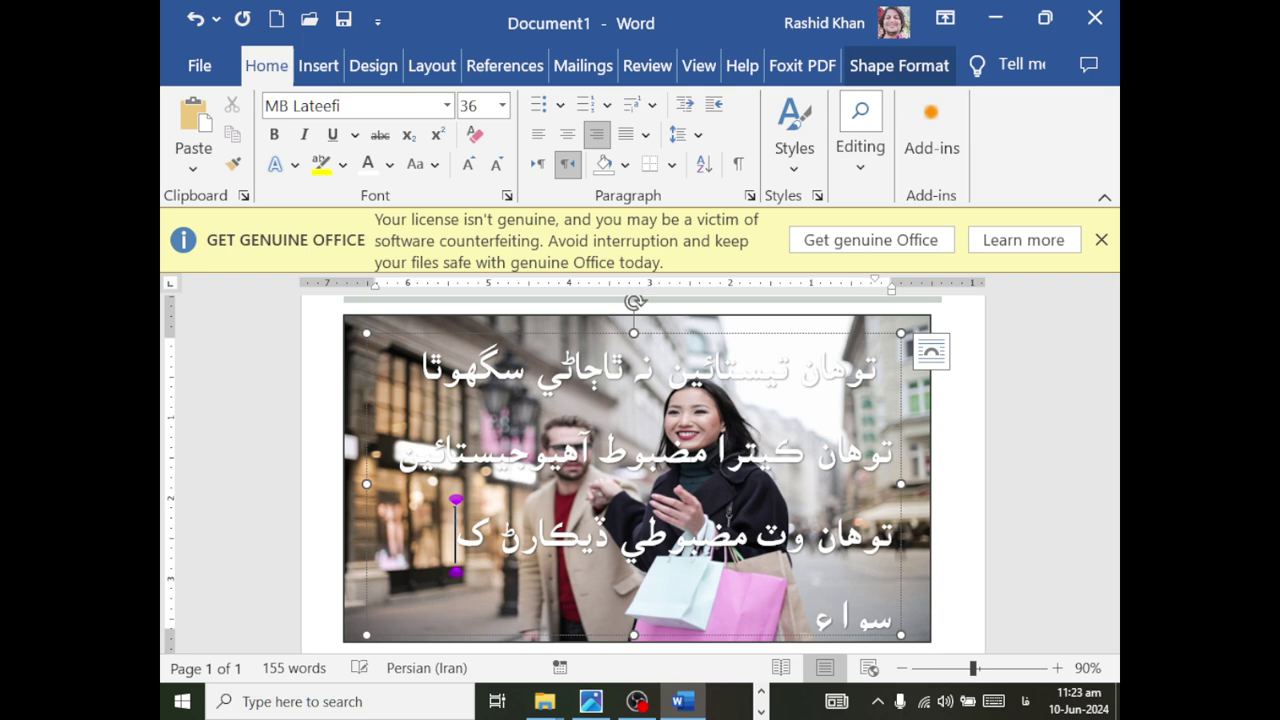
text(ان)
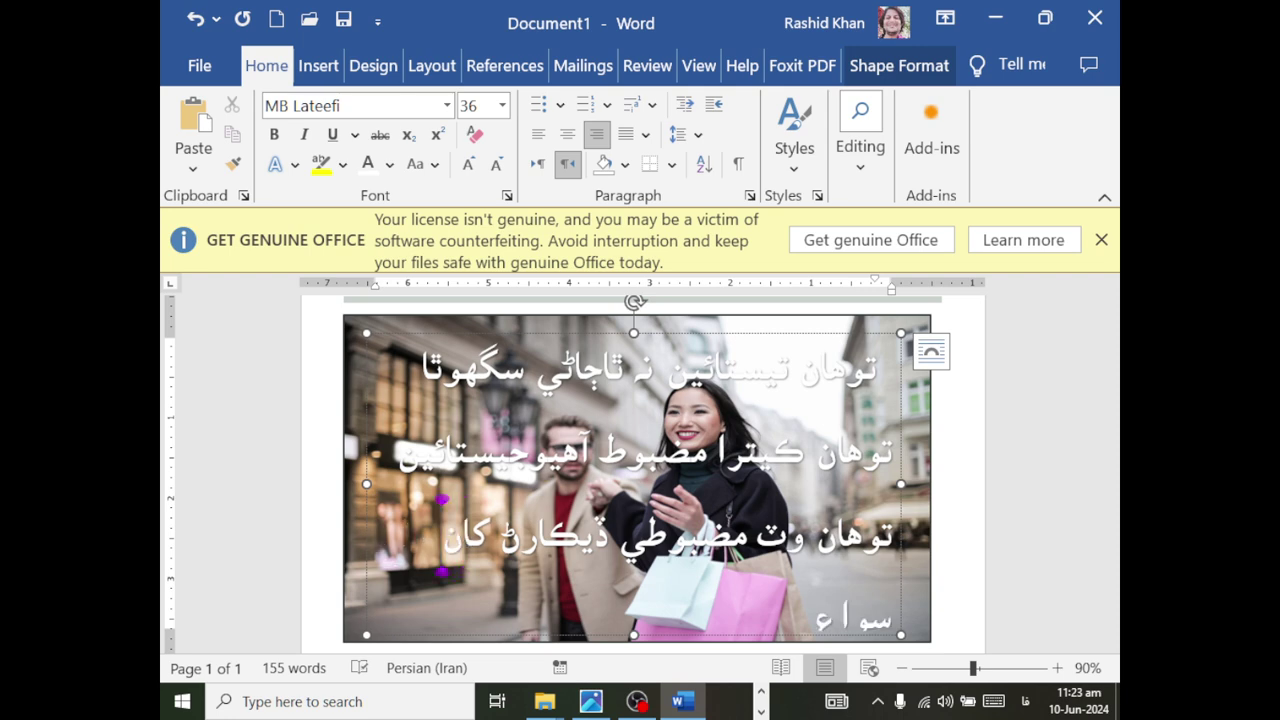
key(alt+Tab)
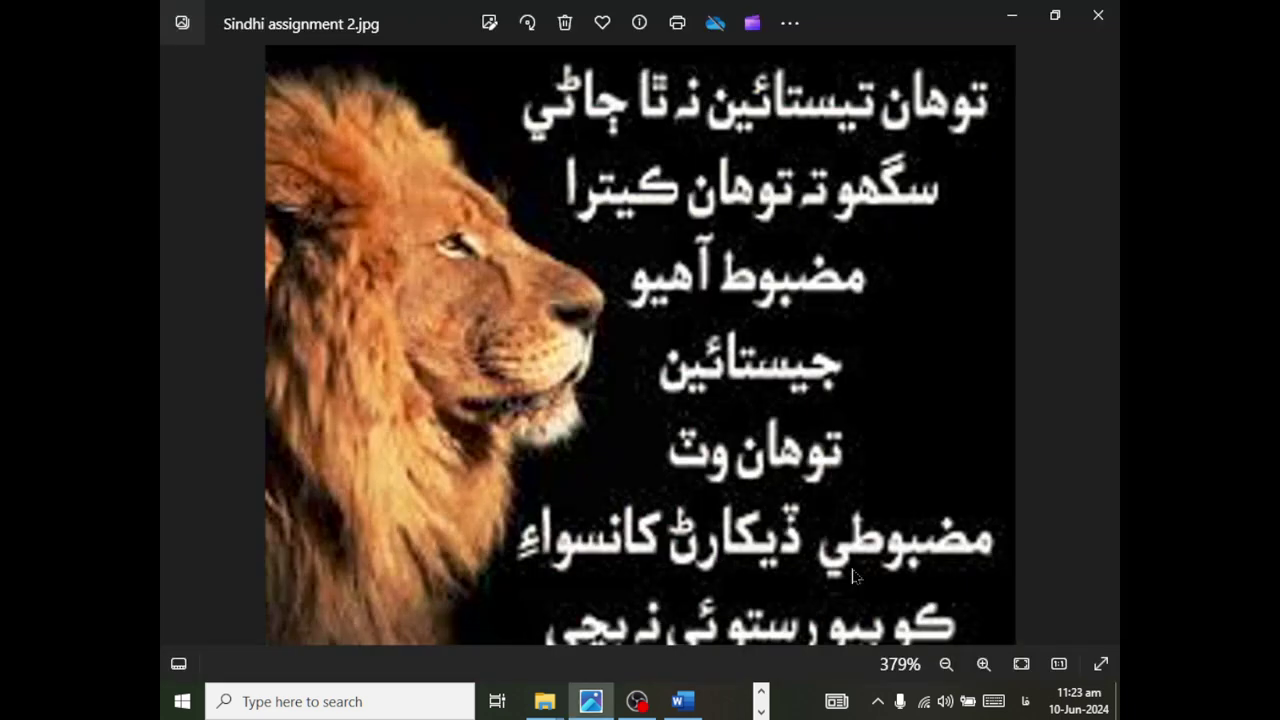
key(alt+Tab)
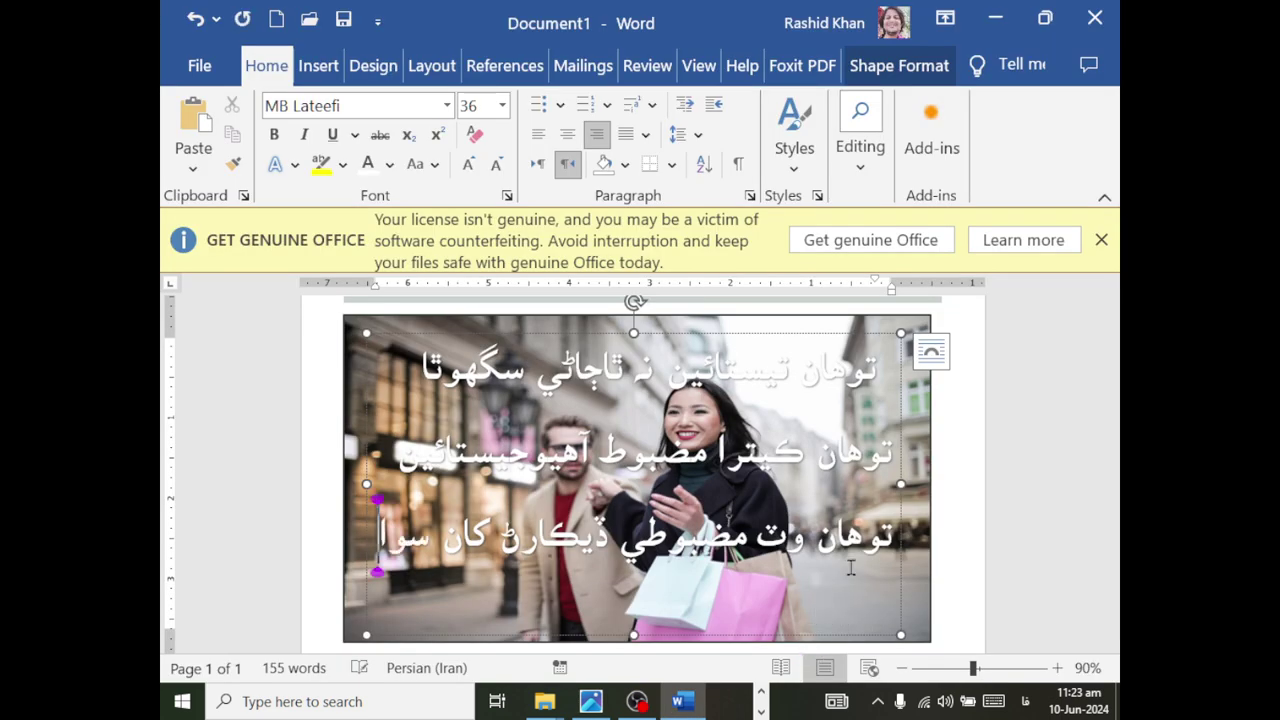
key(alt+Tab)
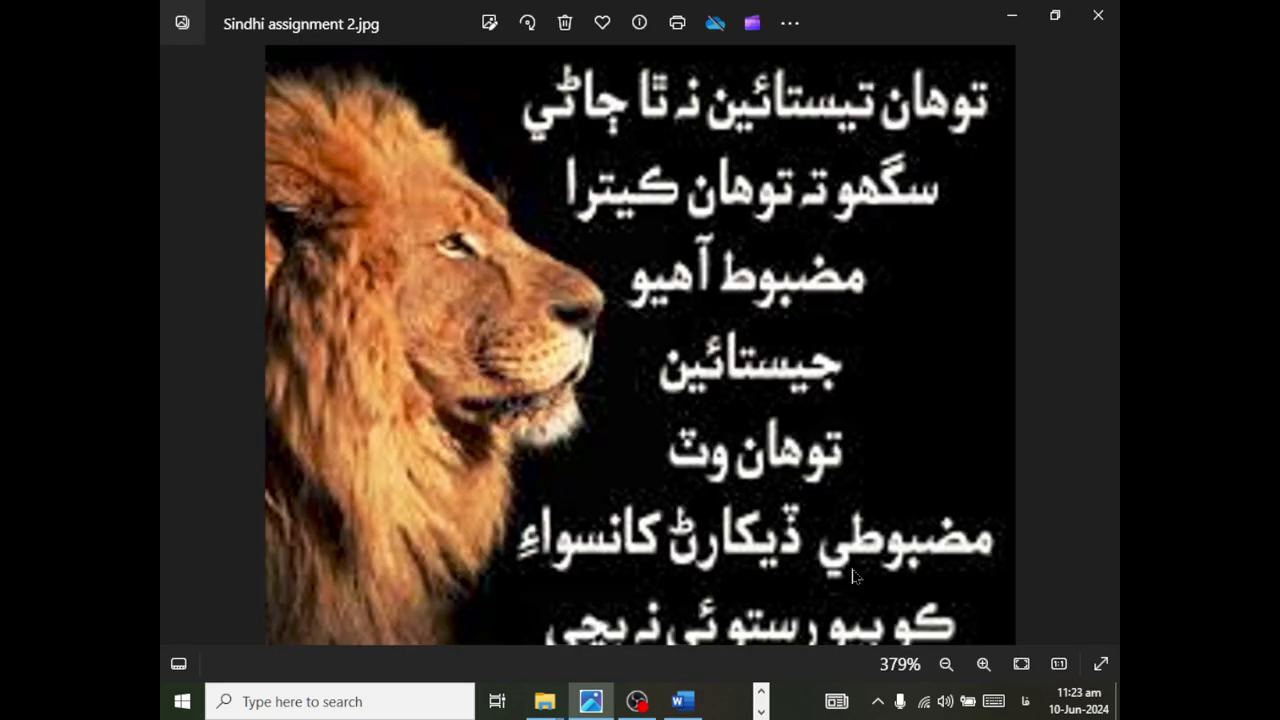
key(alt+Tab)
key(alt+Tab)
drag(952, 487, 930, 226)
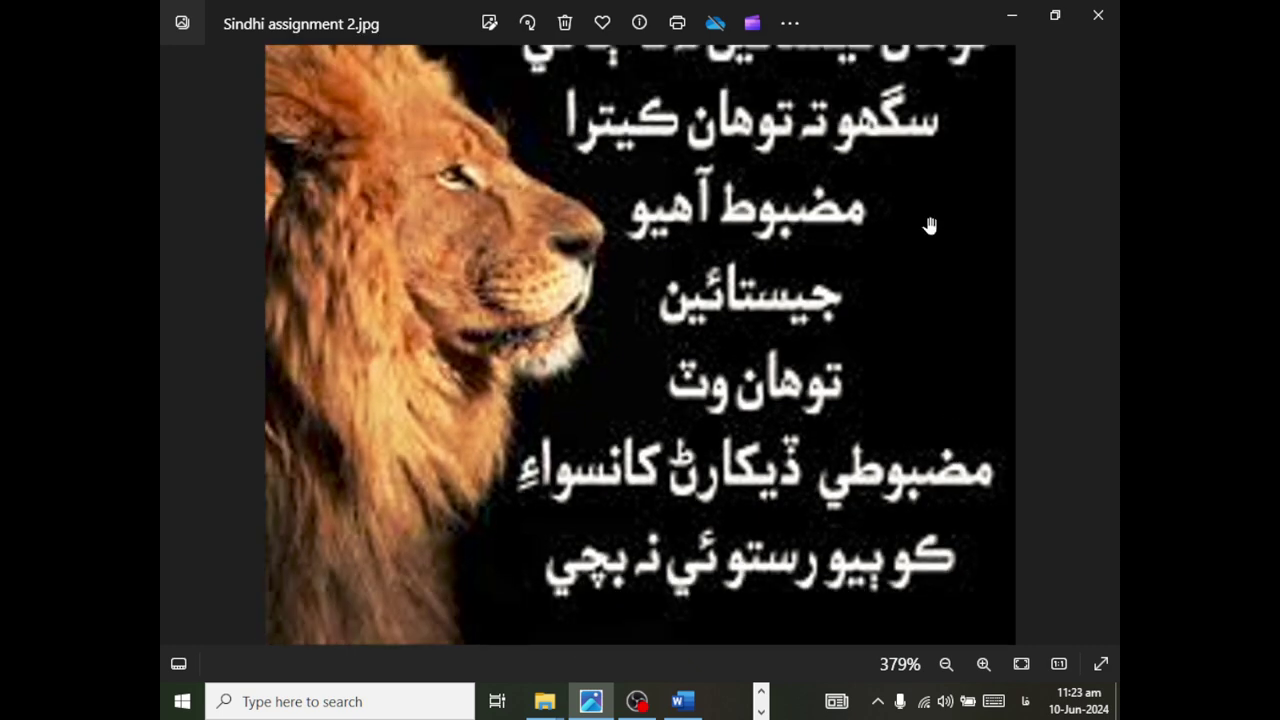
- Continue the fourth line with 'ڪو بيو رست', correcting mistyped letters
key(alt+Tab)
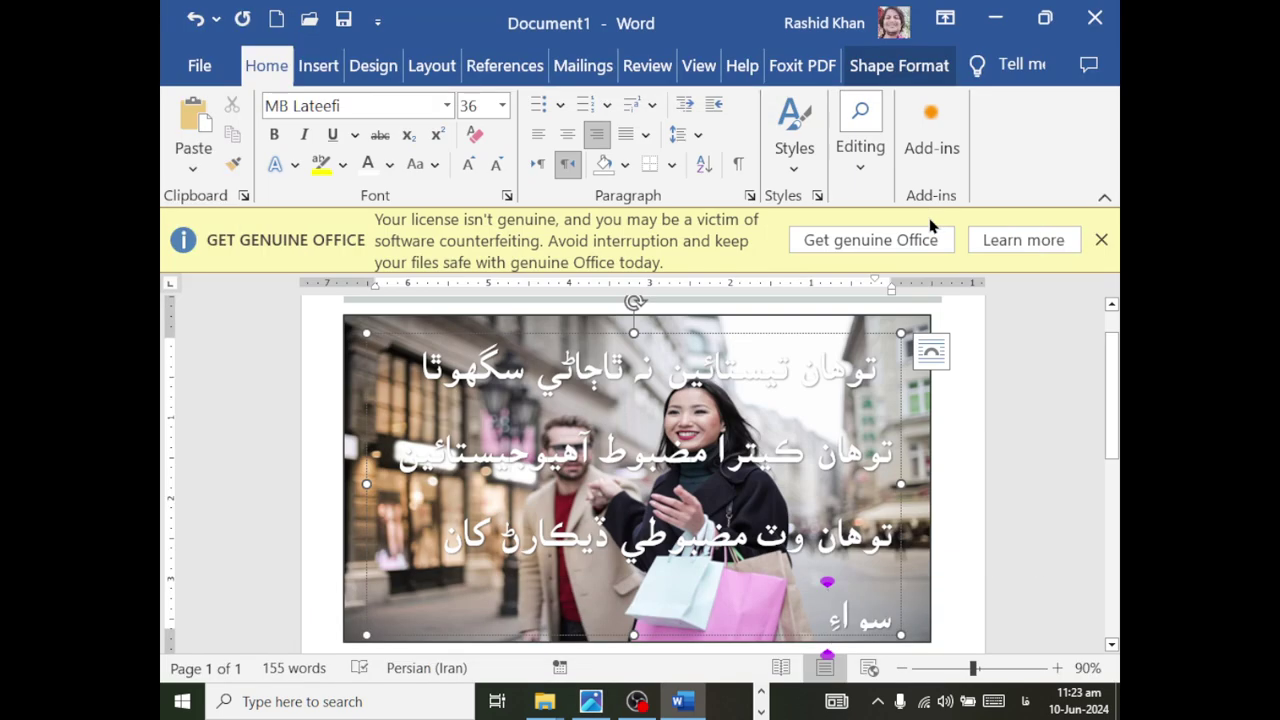
text(کو)
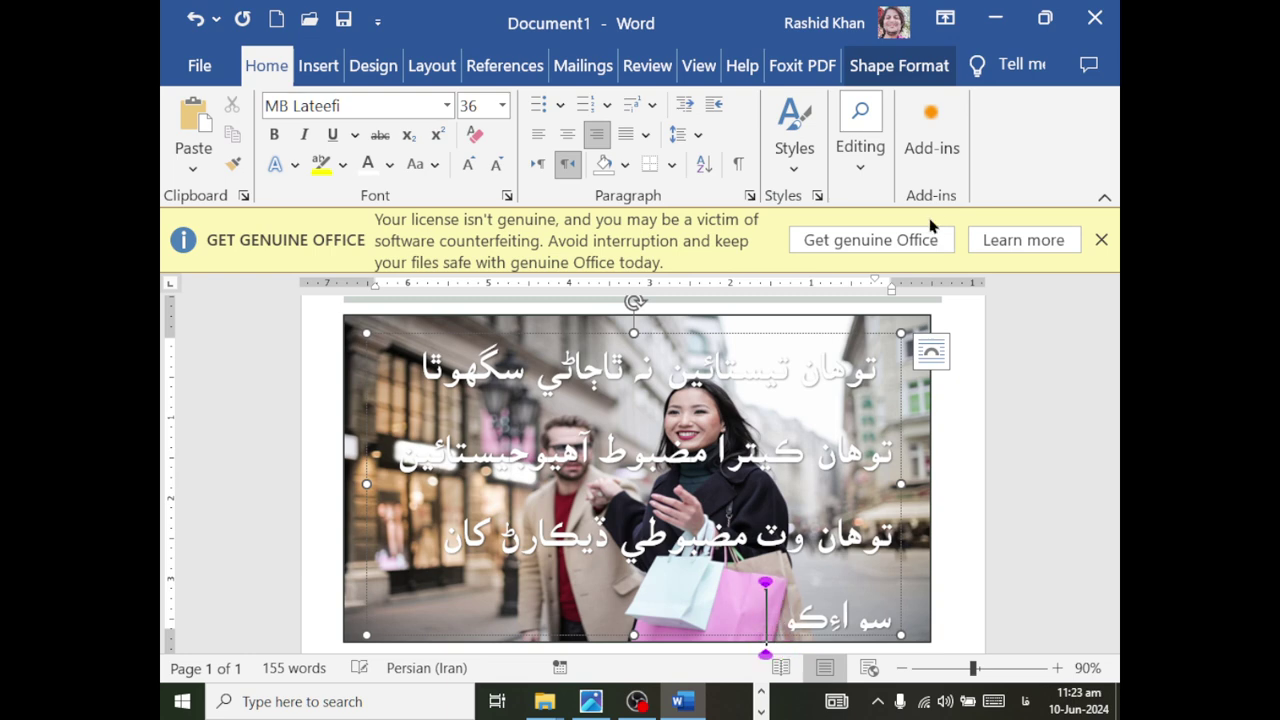
scroll(980, 389, down, 1)
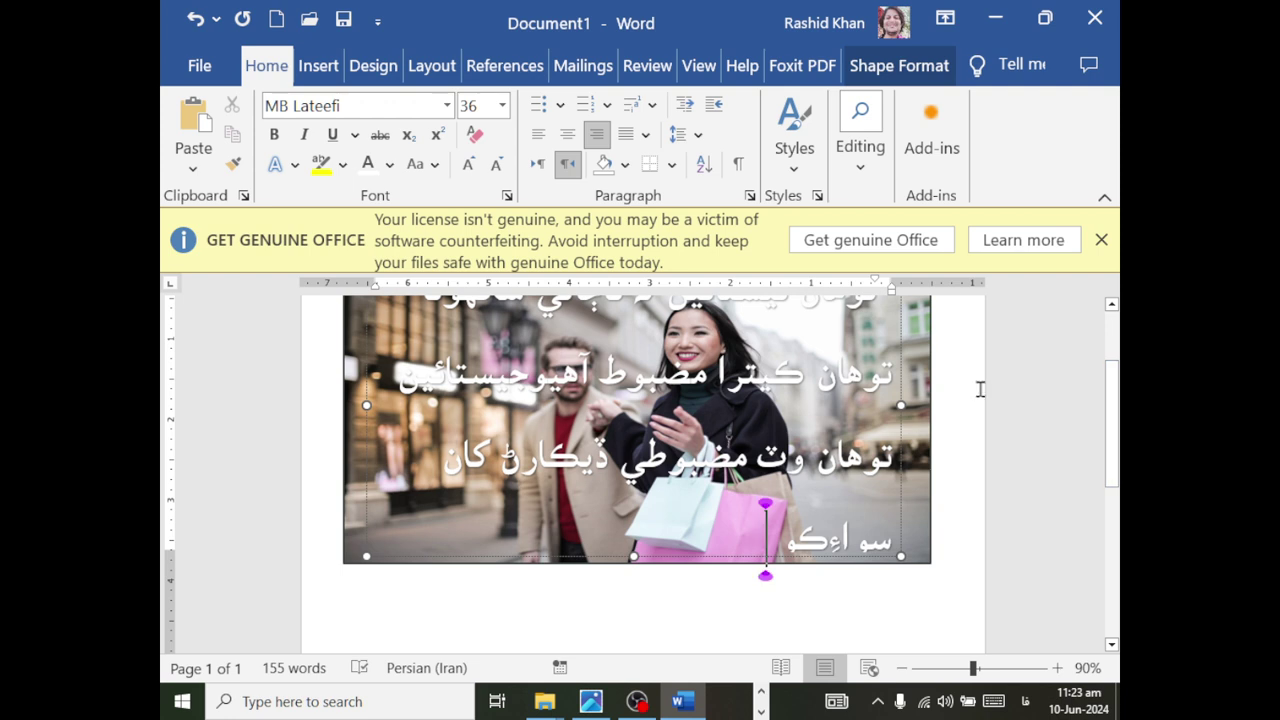
click(660, 565)
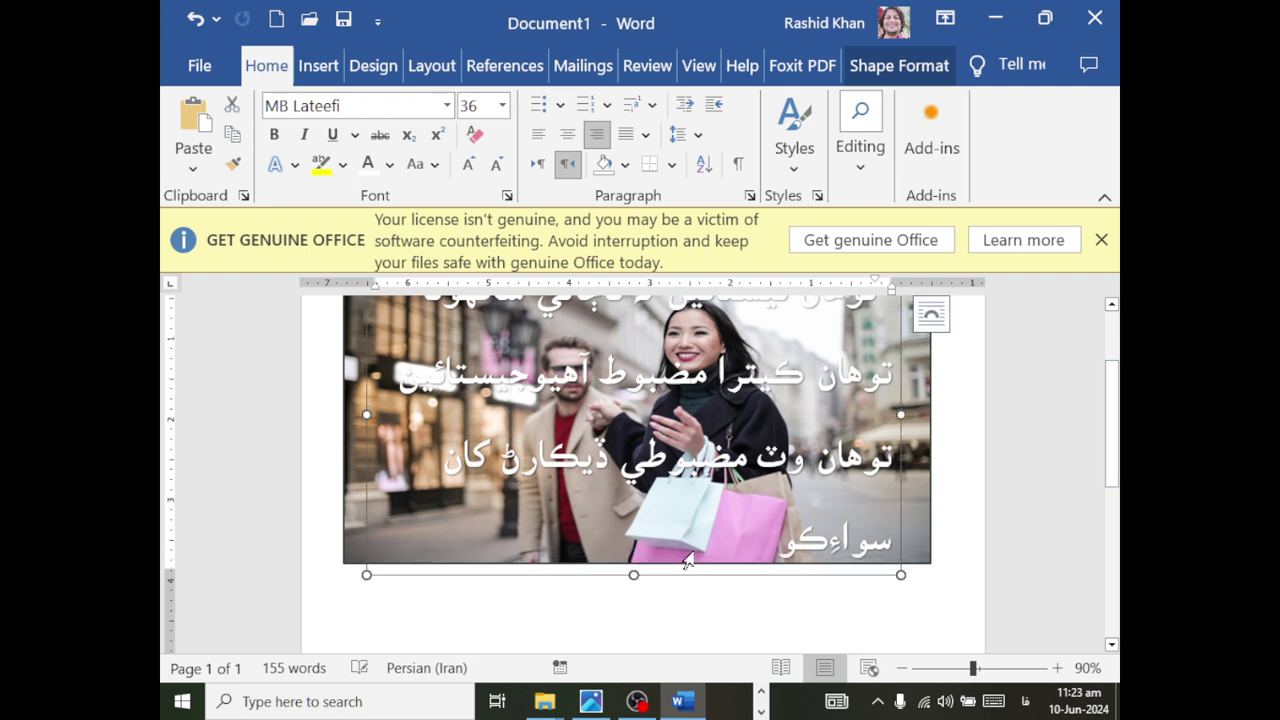
click(774, 527)
text(ب)
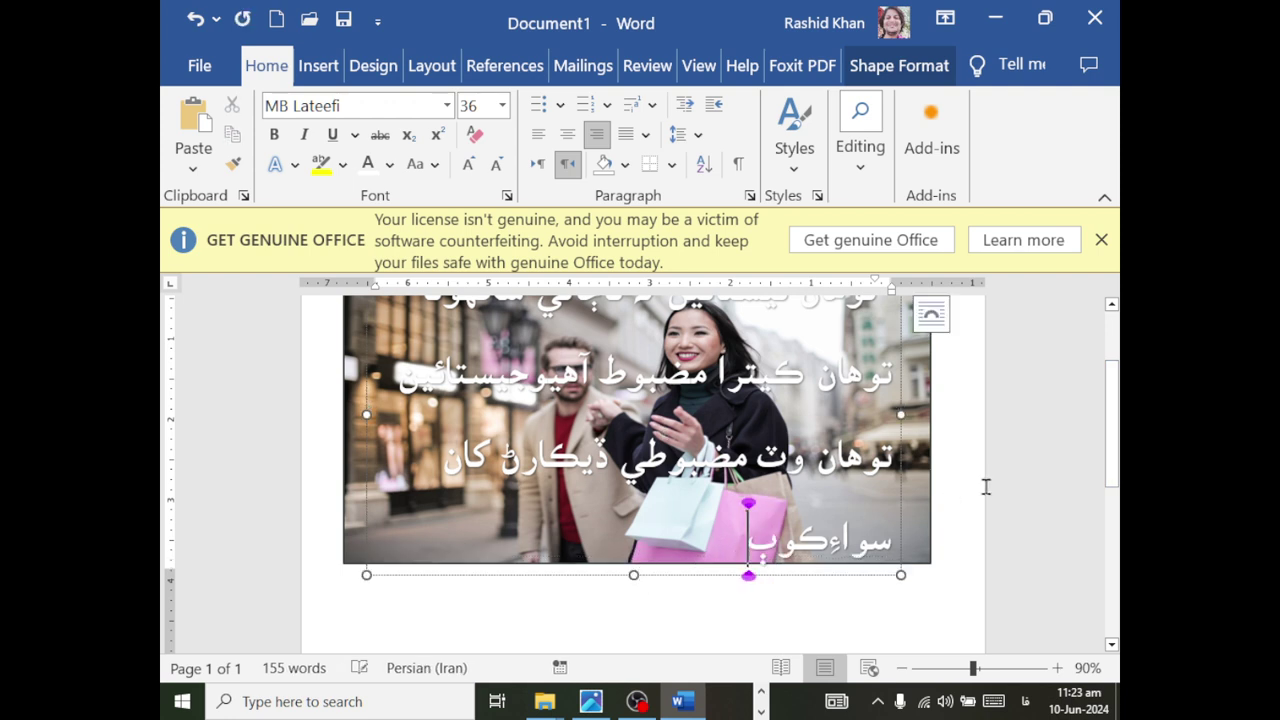
text(هگ)
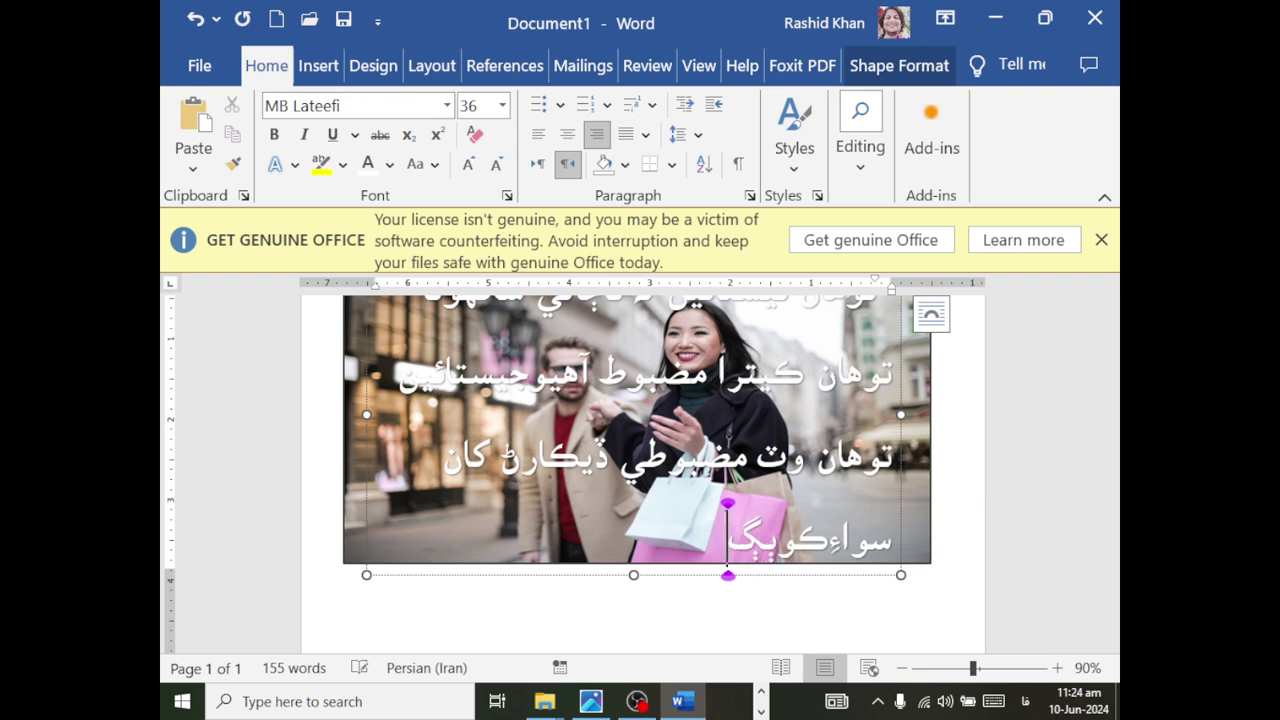
key(BackSpace)
text(و)
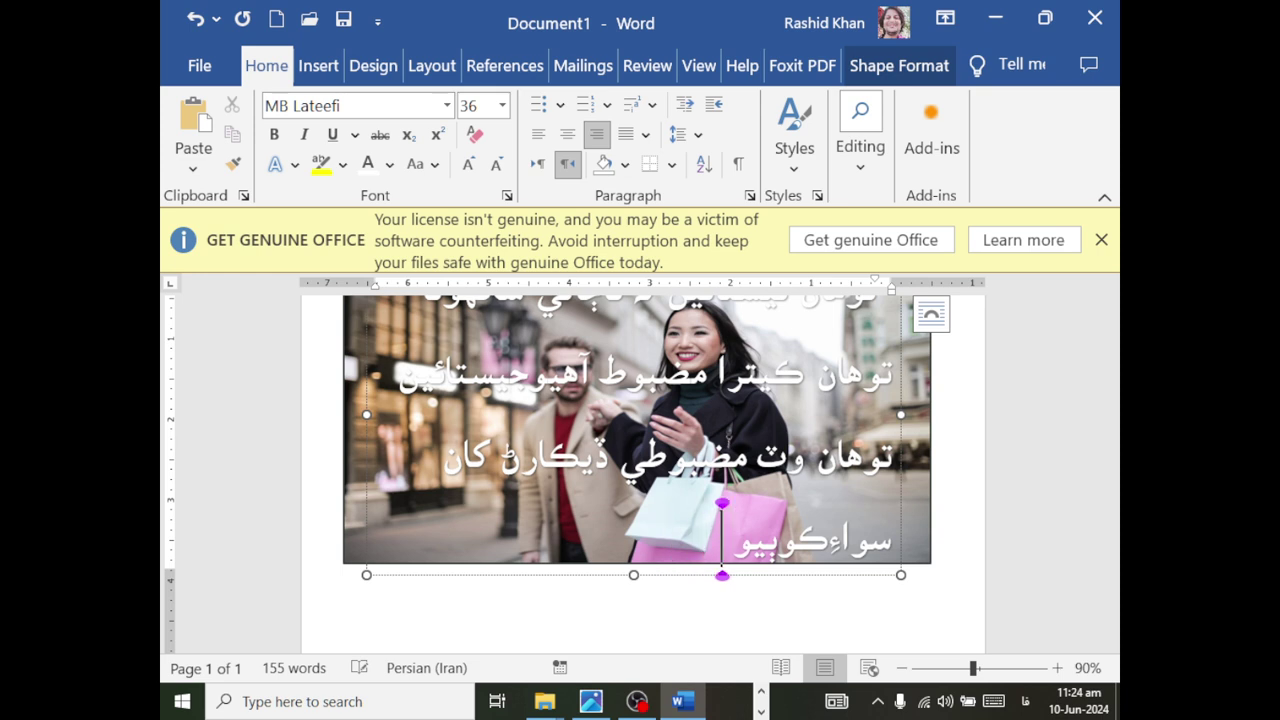
key(BackSpace)
text(رس)
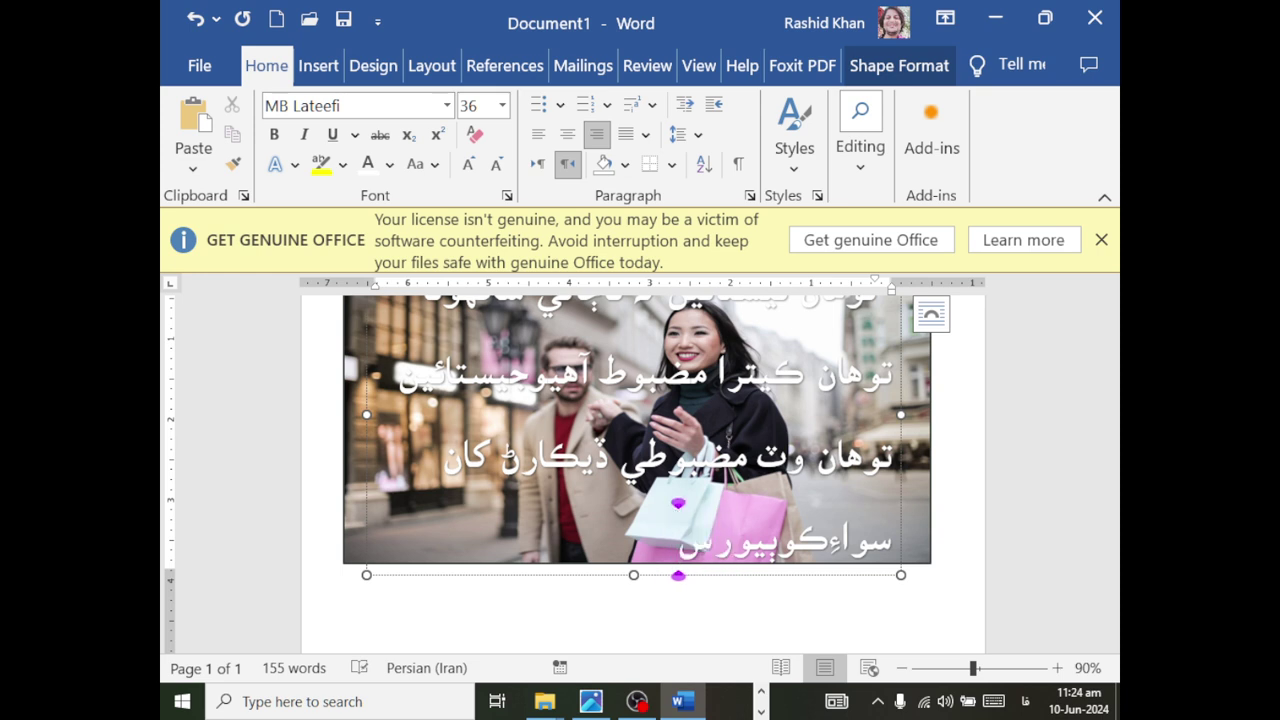
text(تو)
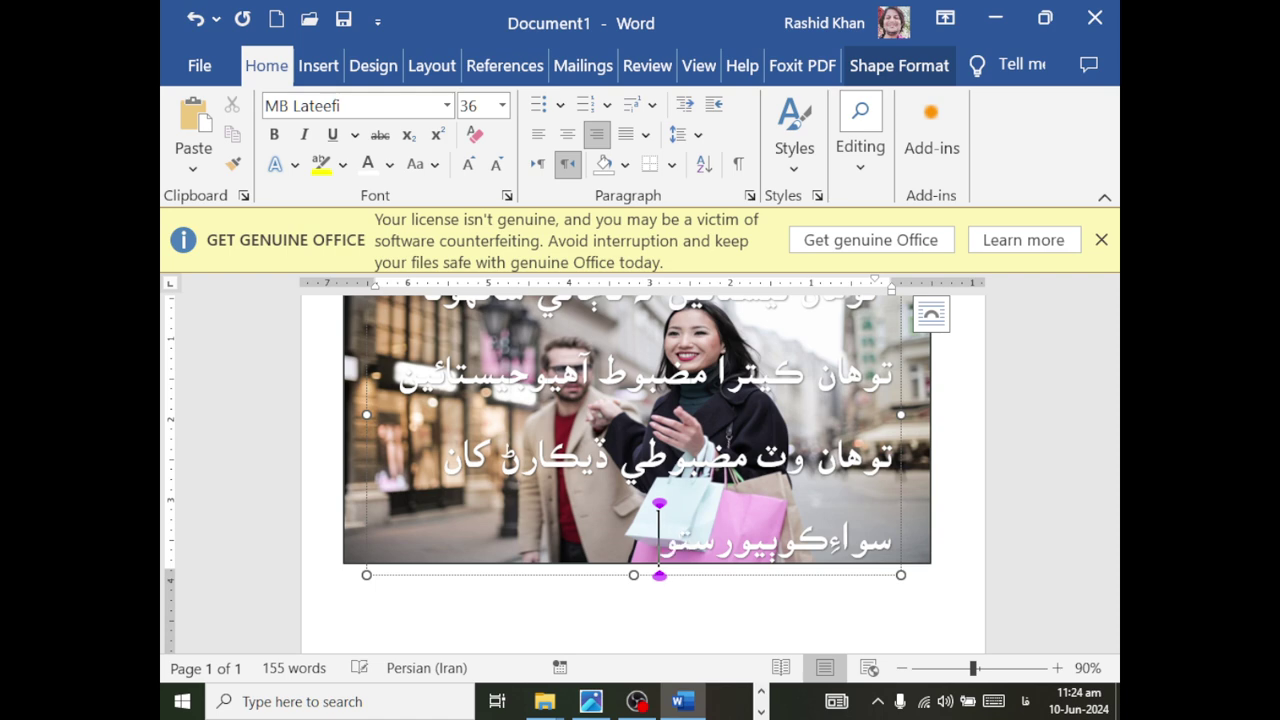
key(alt+Tab)
key(alt+Tab)
text(.)
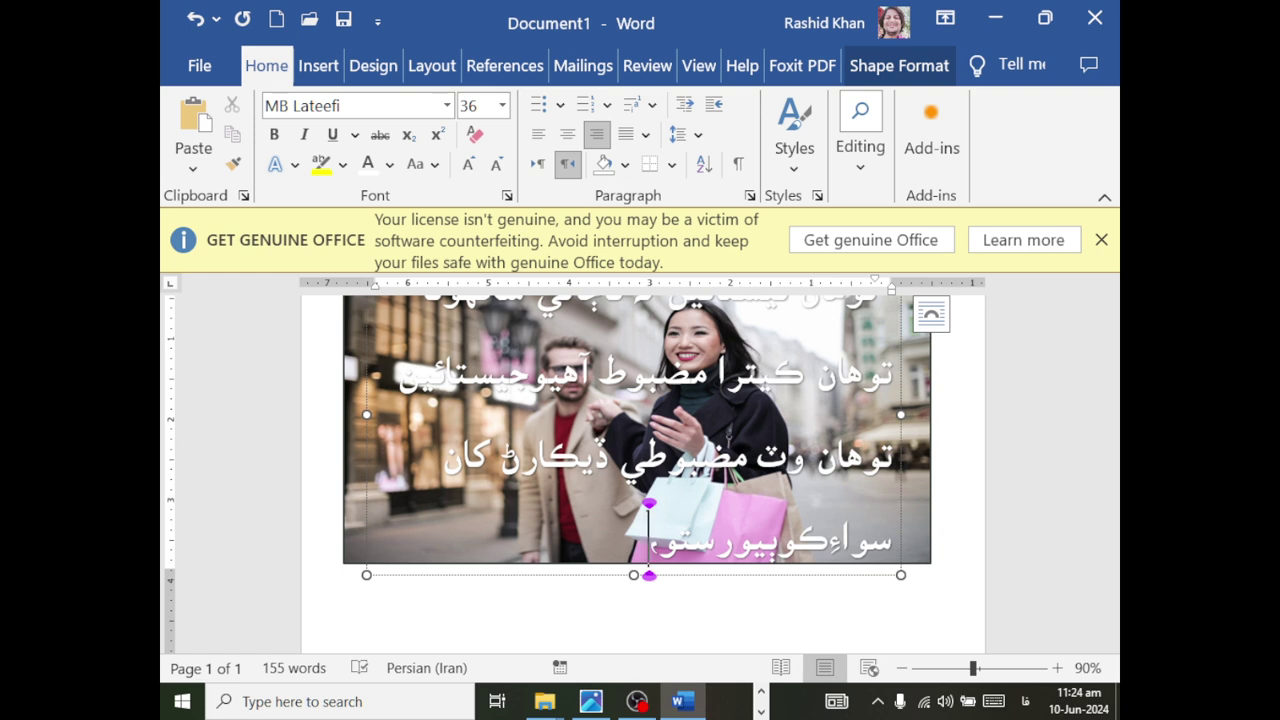
key(BackSpace)
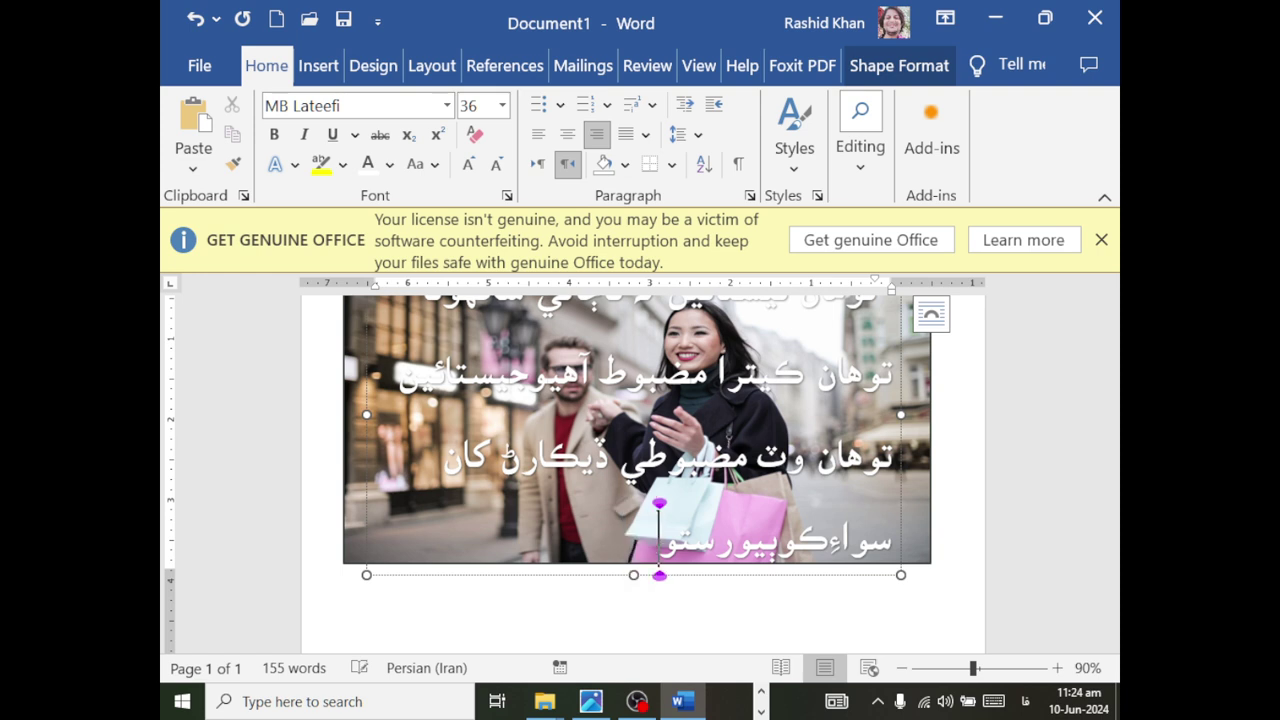
- Complete the line as 'سواءِ ڪو بيو رستو نه بچي', checking the lion reference image
text(ي)
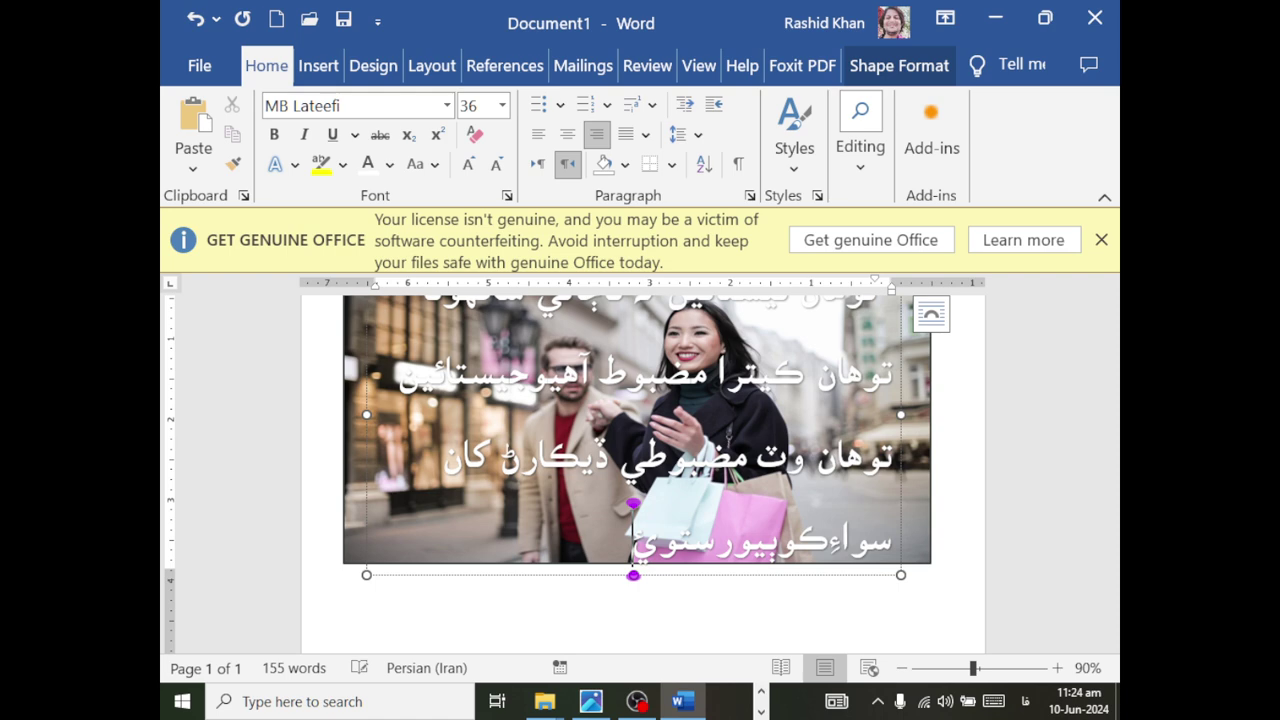
text(گ)
key(alt+Tab)
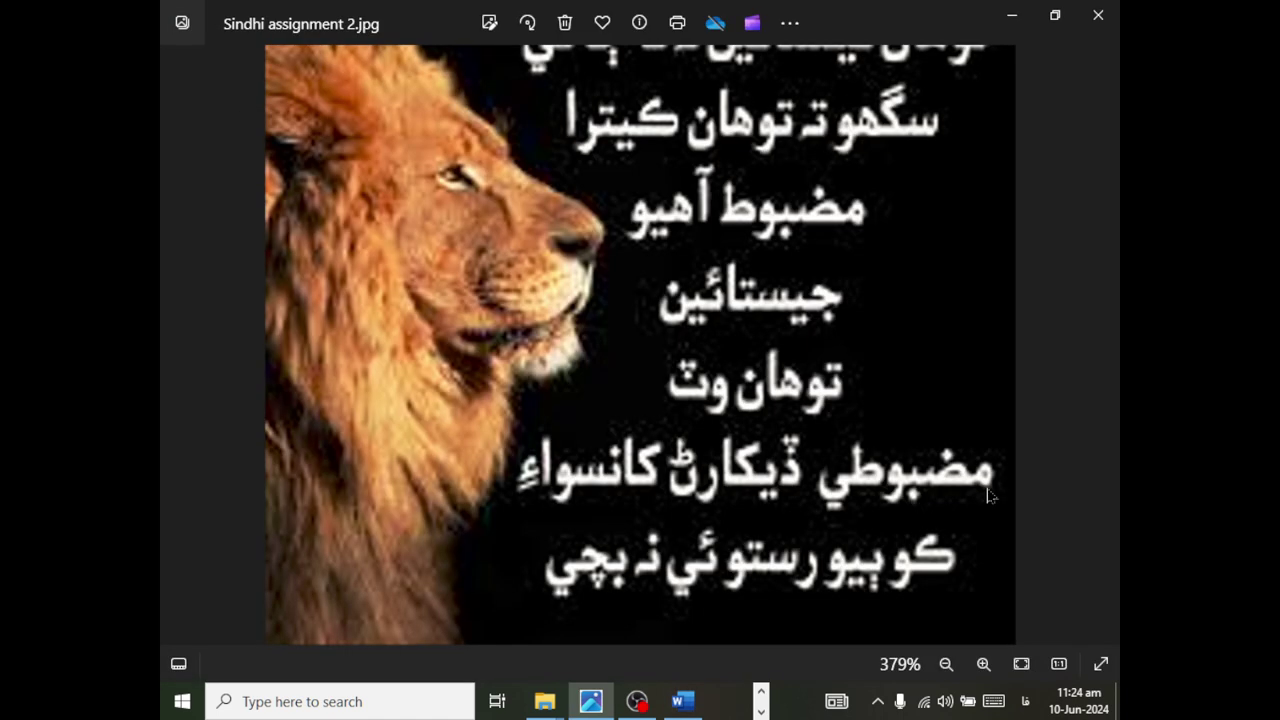
key(alt+Tab)
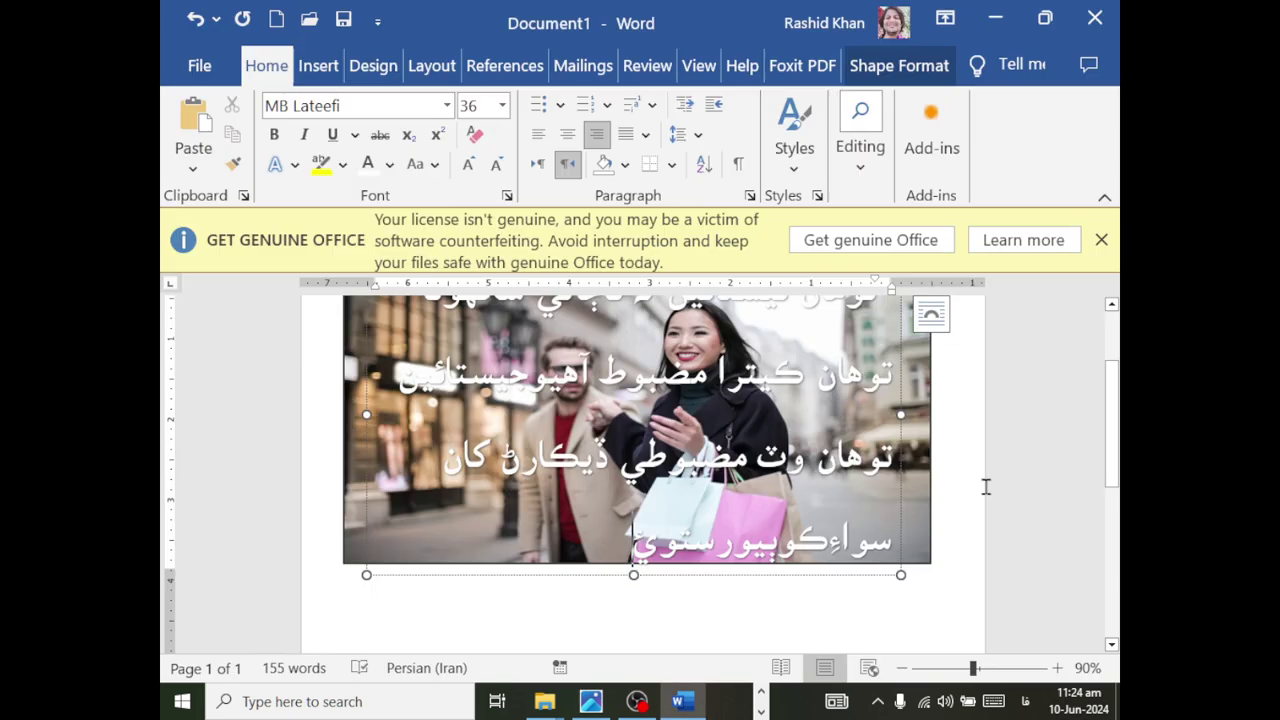
key(BackSpace)
text(ي)
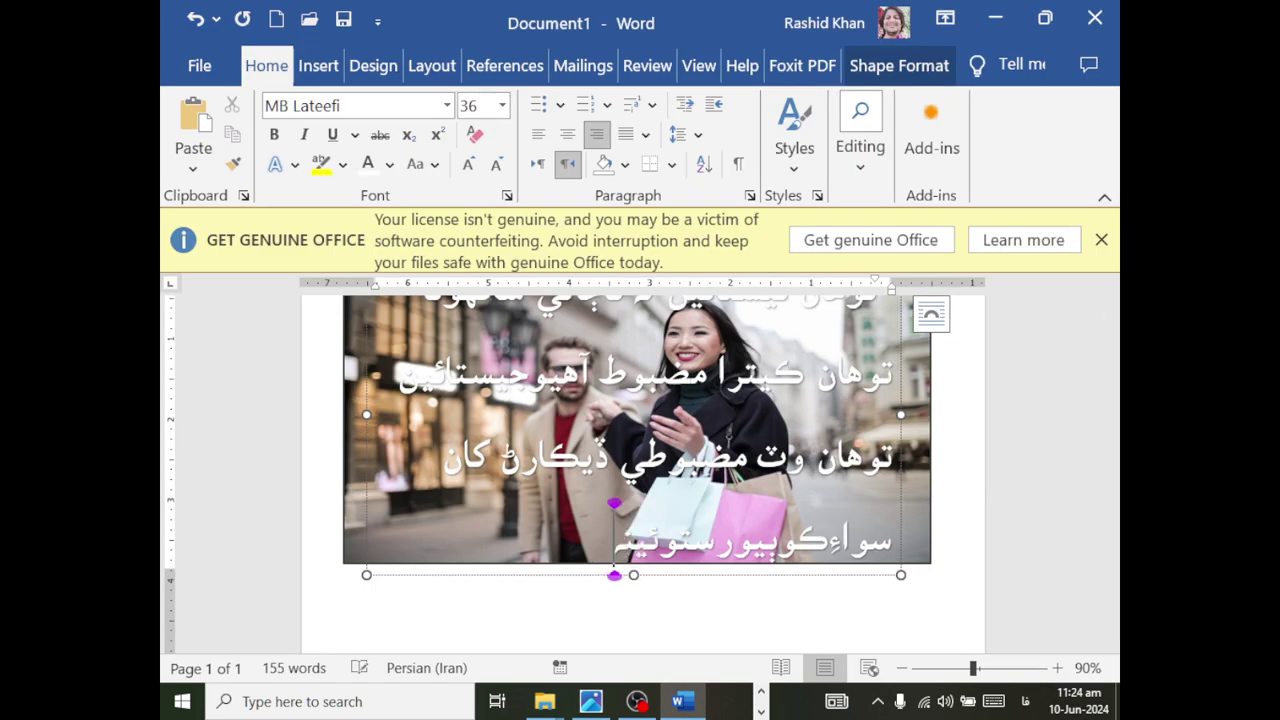
text( ن)
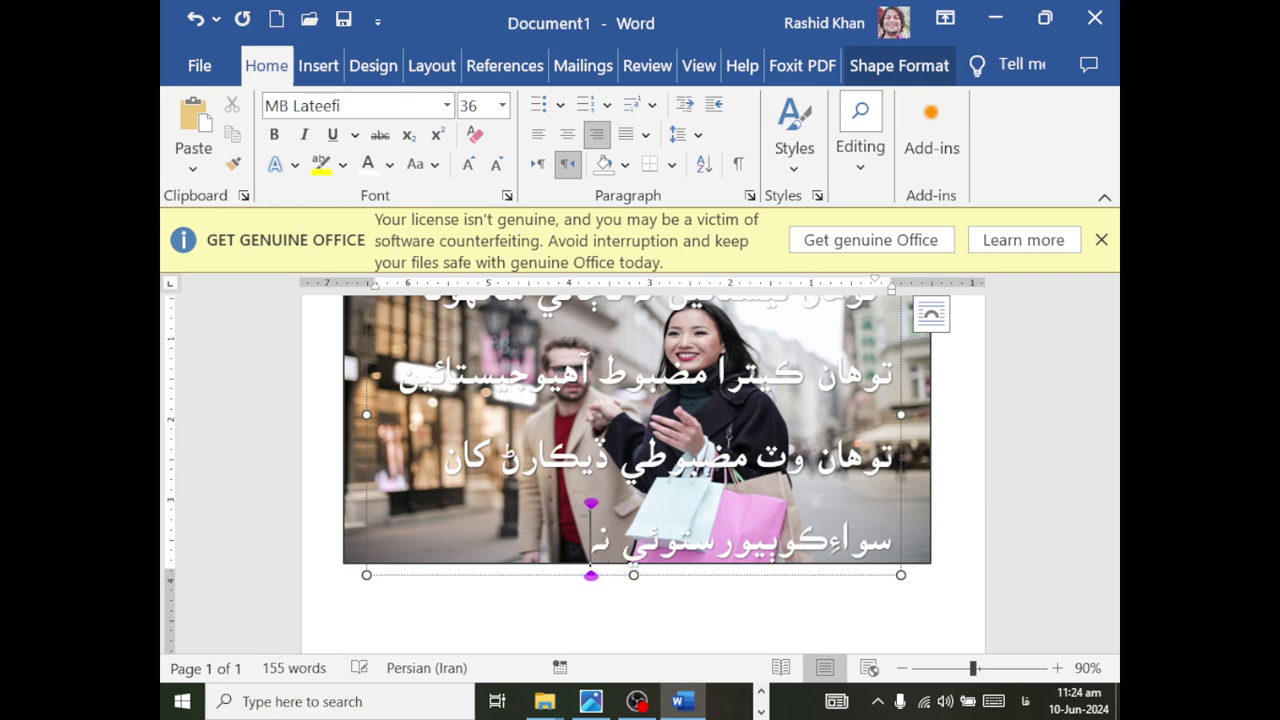
text(ه)
key(alt+Tab)
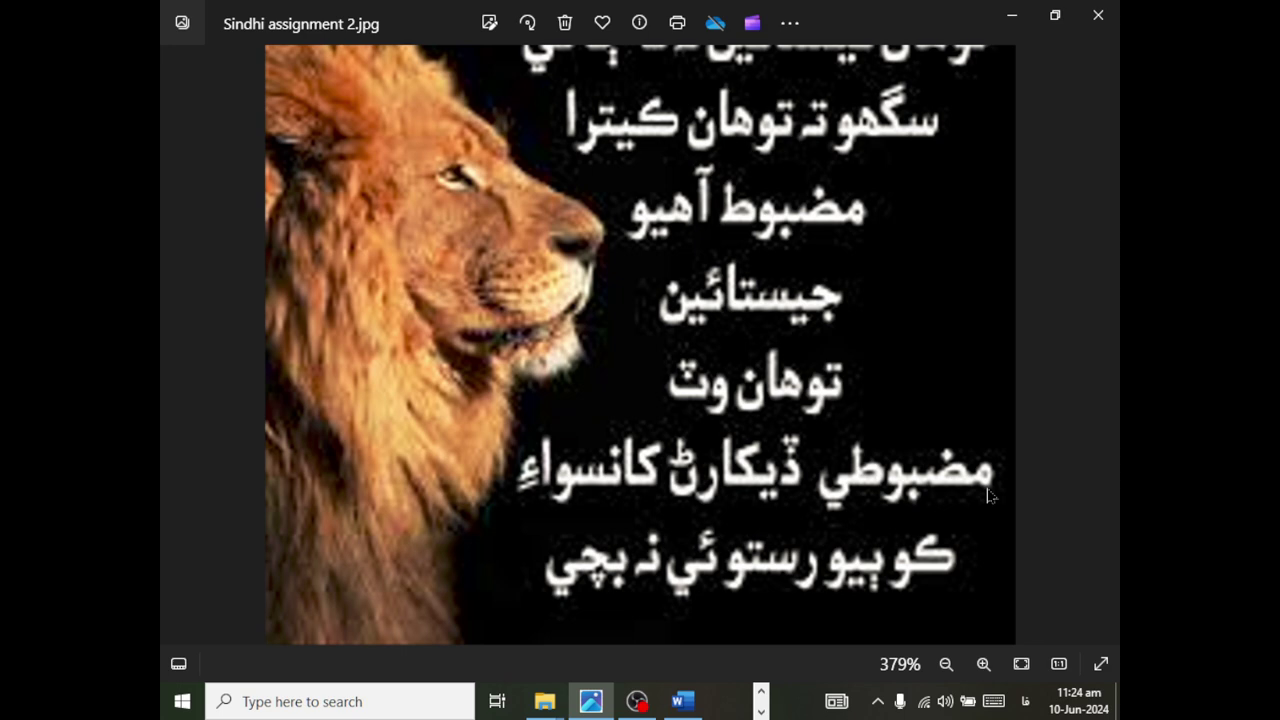
key(alt+Tab)
text(ب)
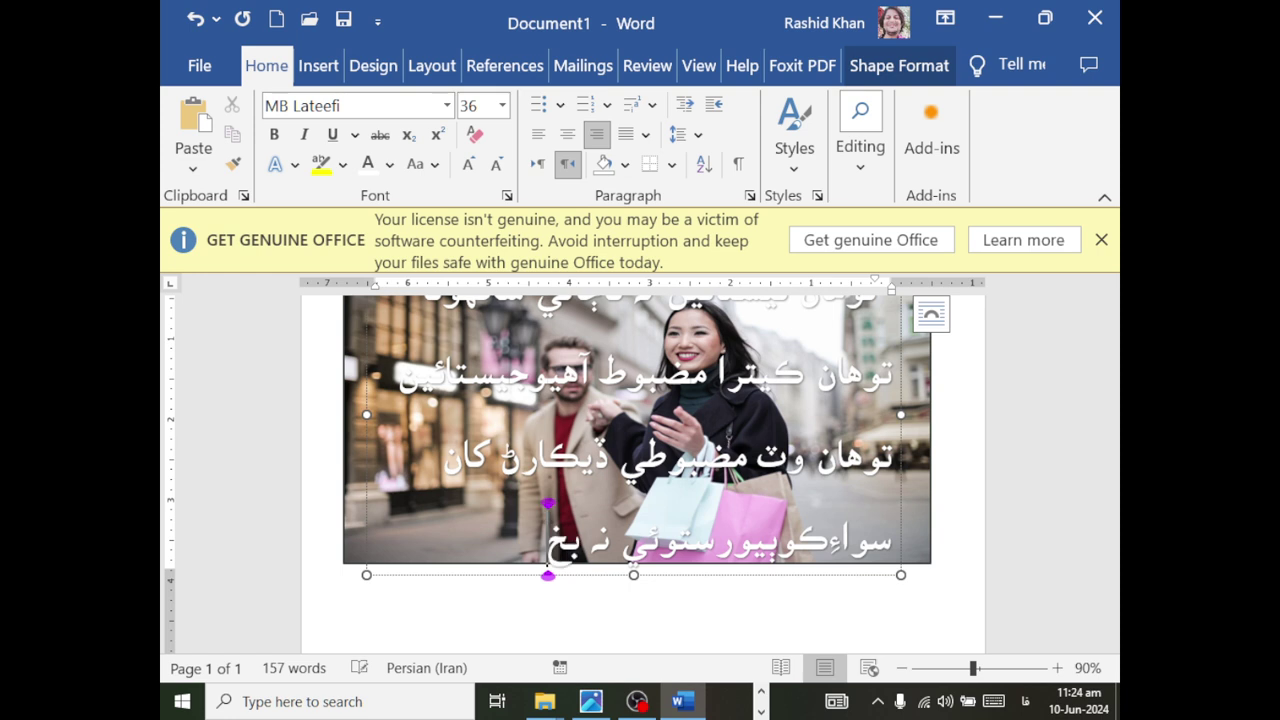
text(ج)
text(ي)
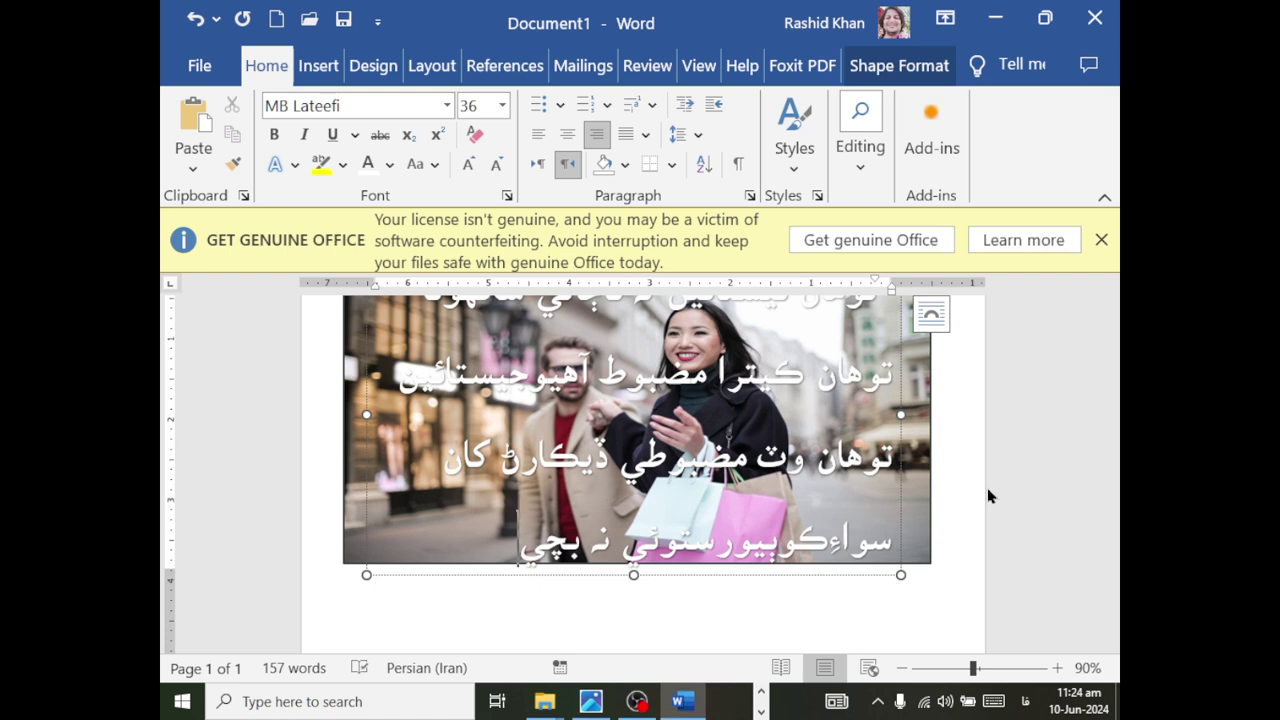
key(alt+Tab)
key(alt+Tab)
- Stretch the street photo taller by dragging its bottom edge down
scroll(918, 496, up, 3)
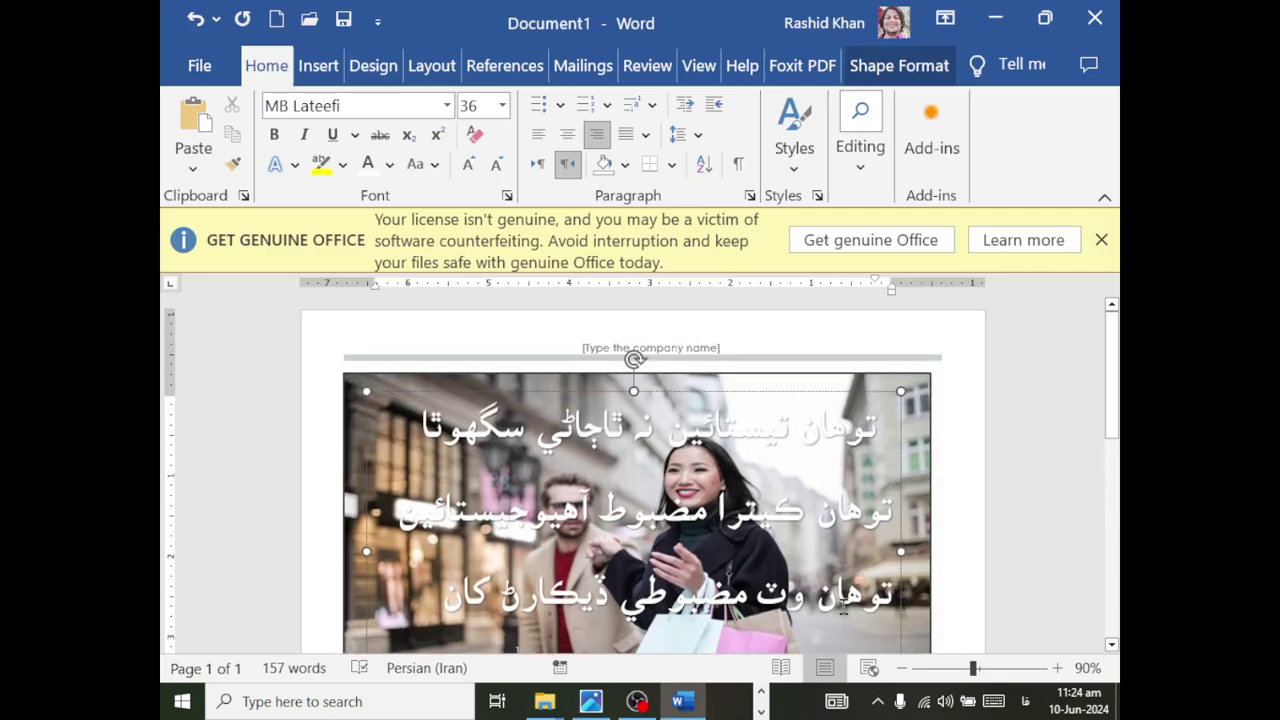
scroll(918, 496, down, 4)
click(918, 496)
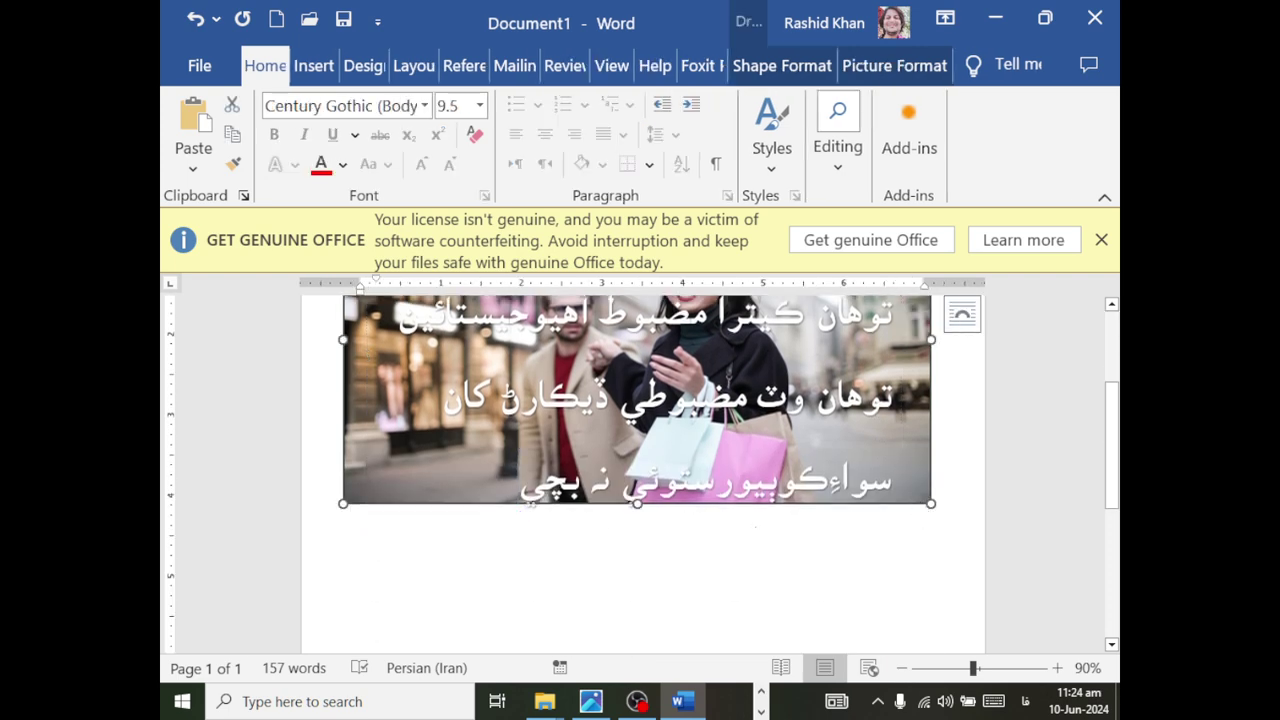
drag(636, 503, 634, 560)
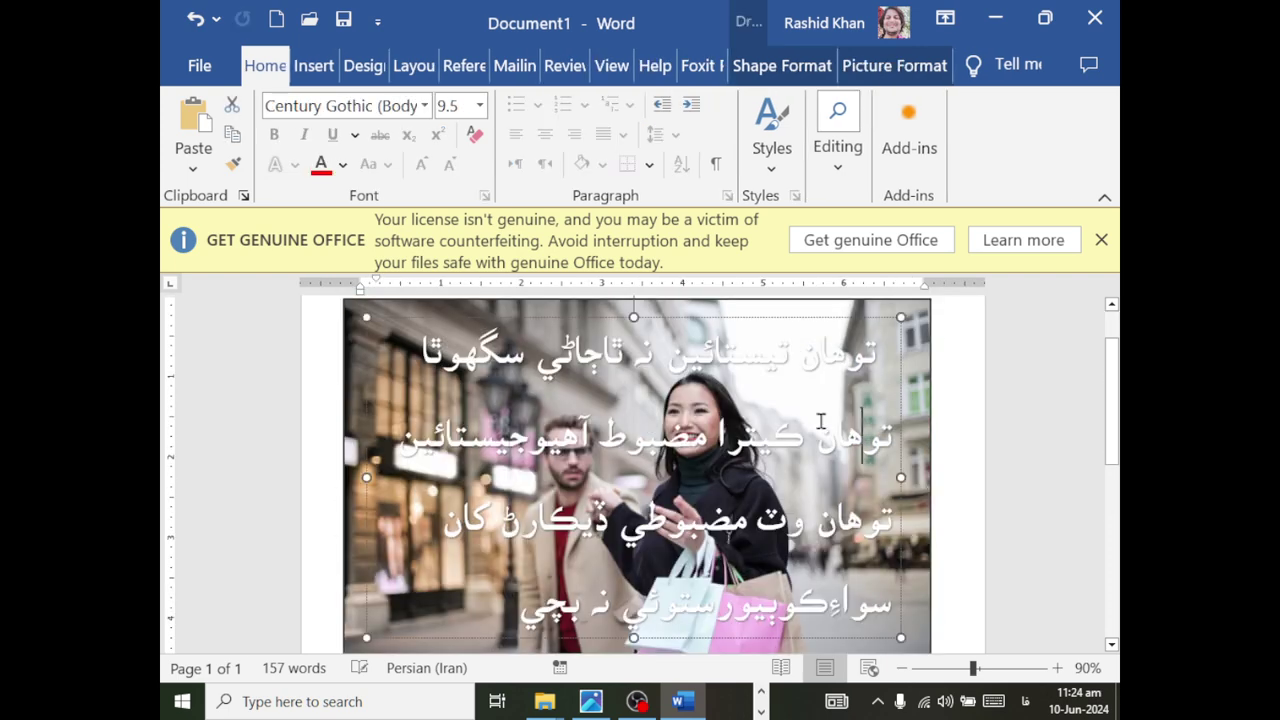
- Set the Sindhi text lines to font size 48, then select all text in the box
click(862, 437)
drag(432, 355, 692, 590)
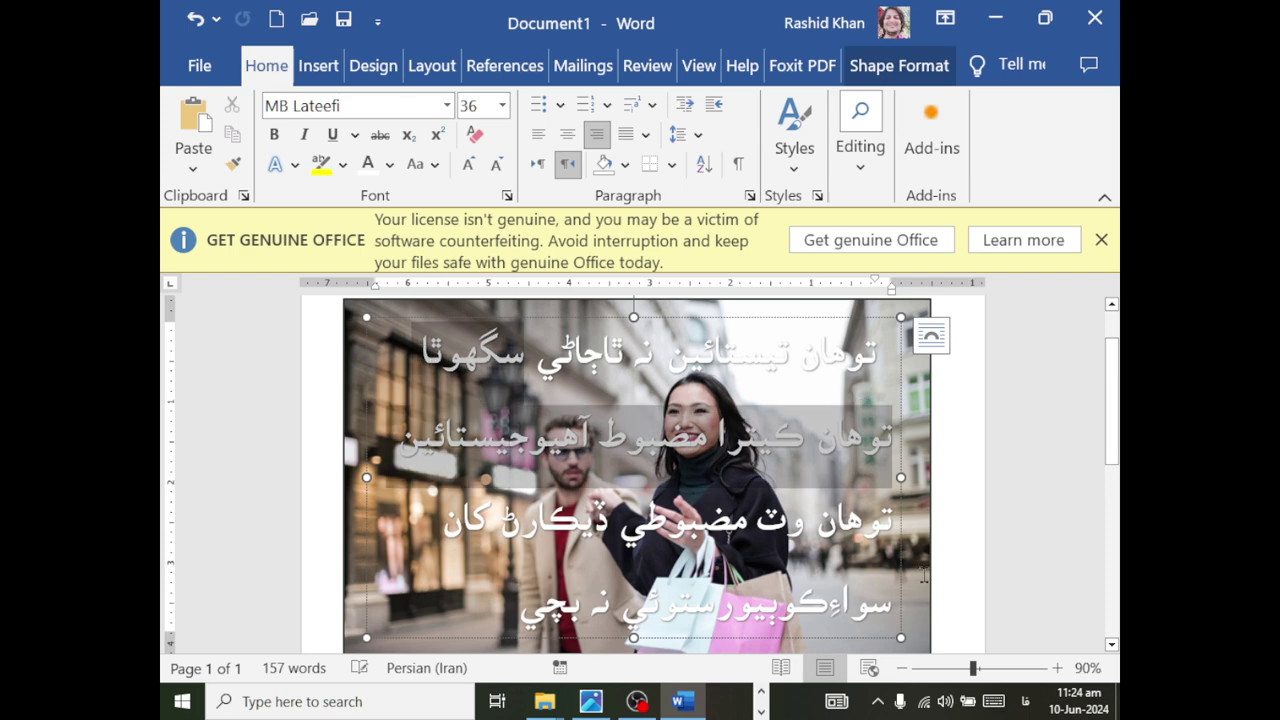
click(705, 551)
click(692, 601)
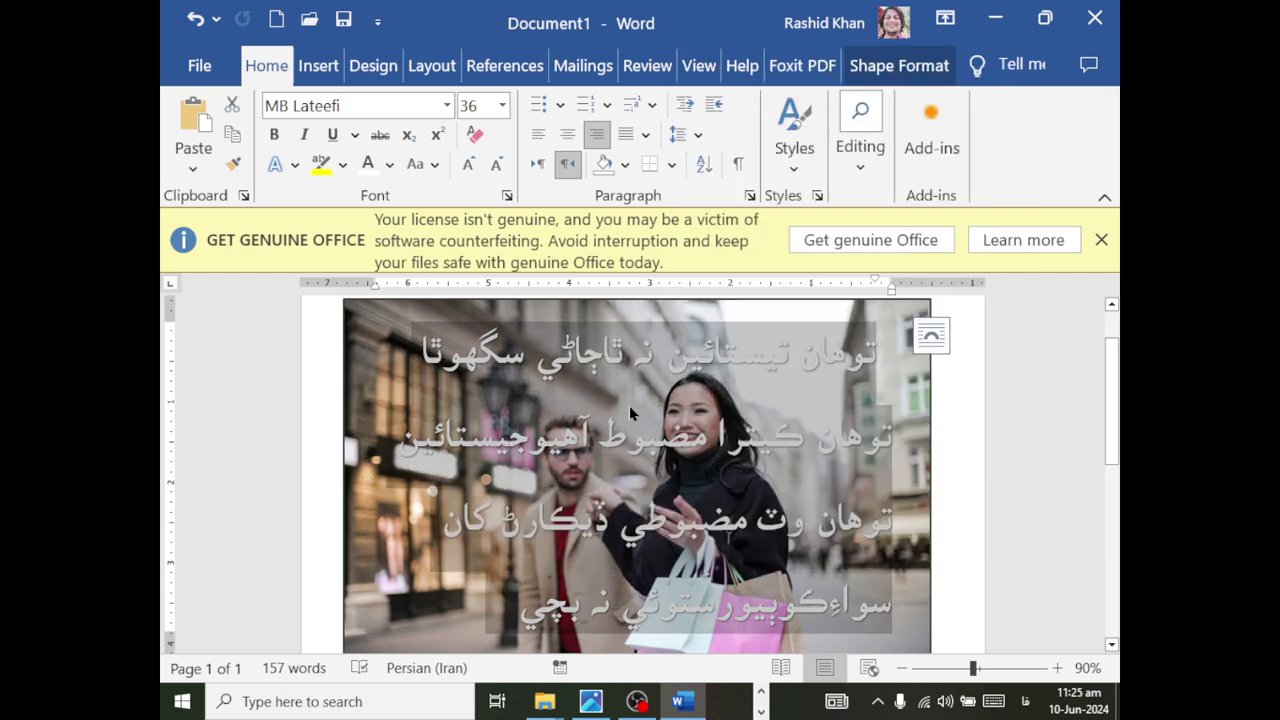
scroll(717, 367, up, 1)
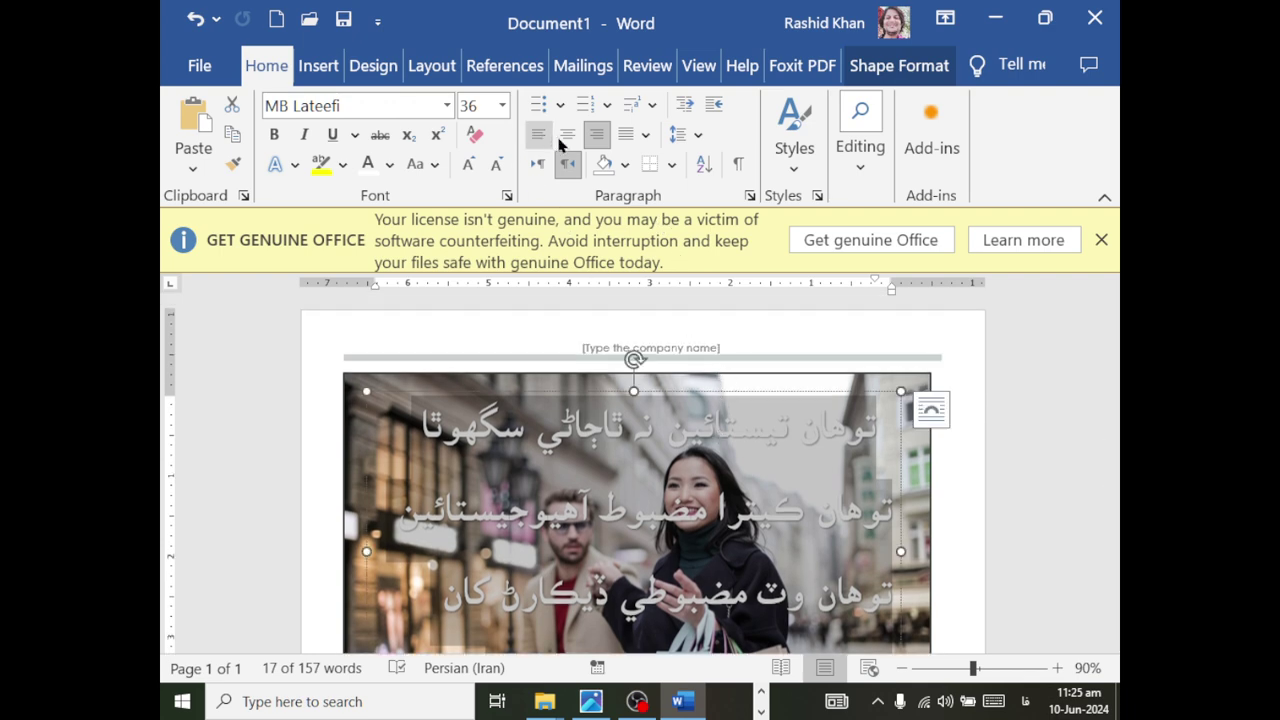
click(502, 105)
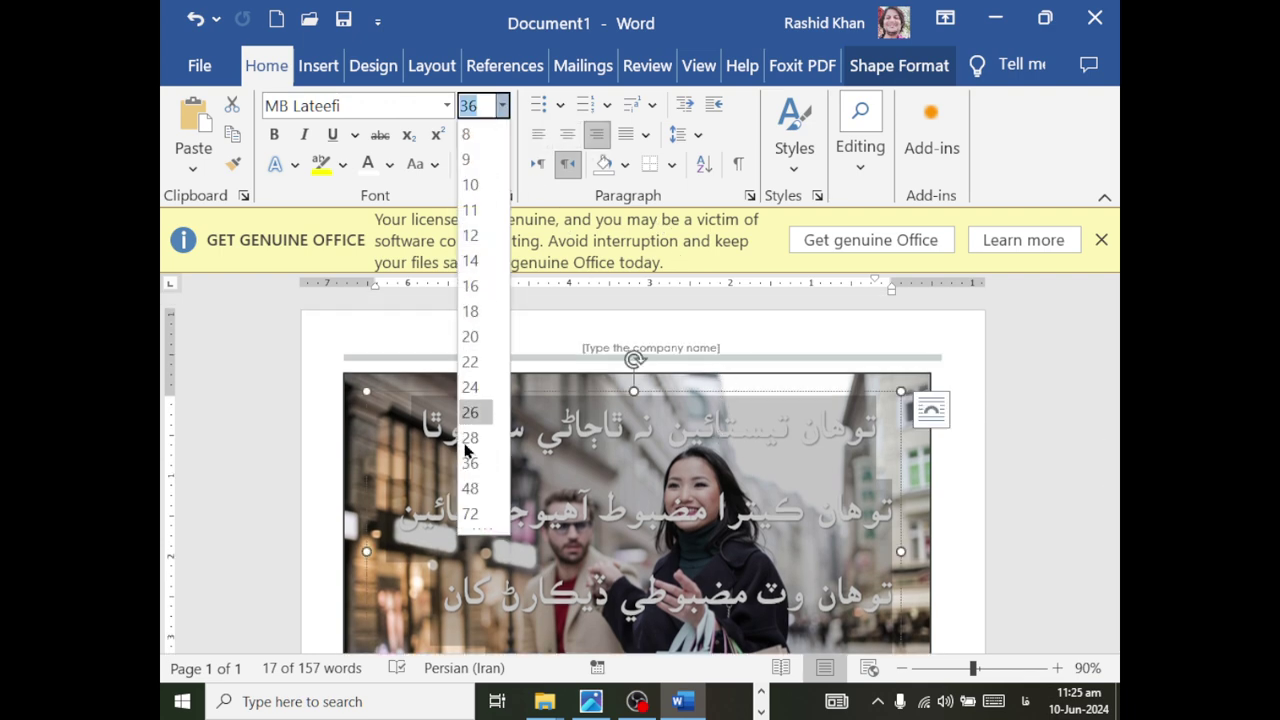
click(470, 487)
scroll(582, 394, down, 3)
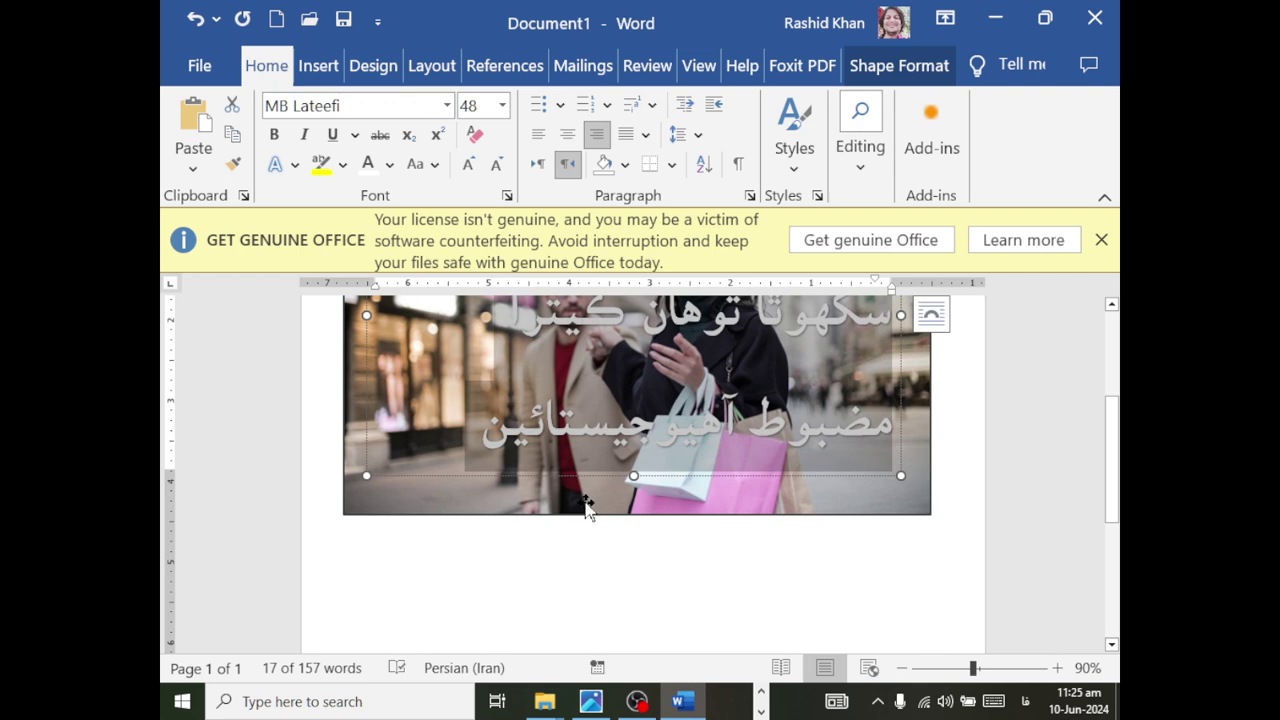
scroll(580, 500, up, 2)
click(668, 472)
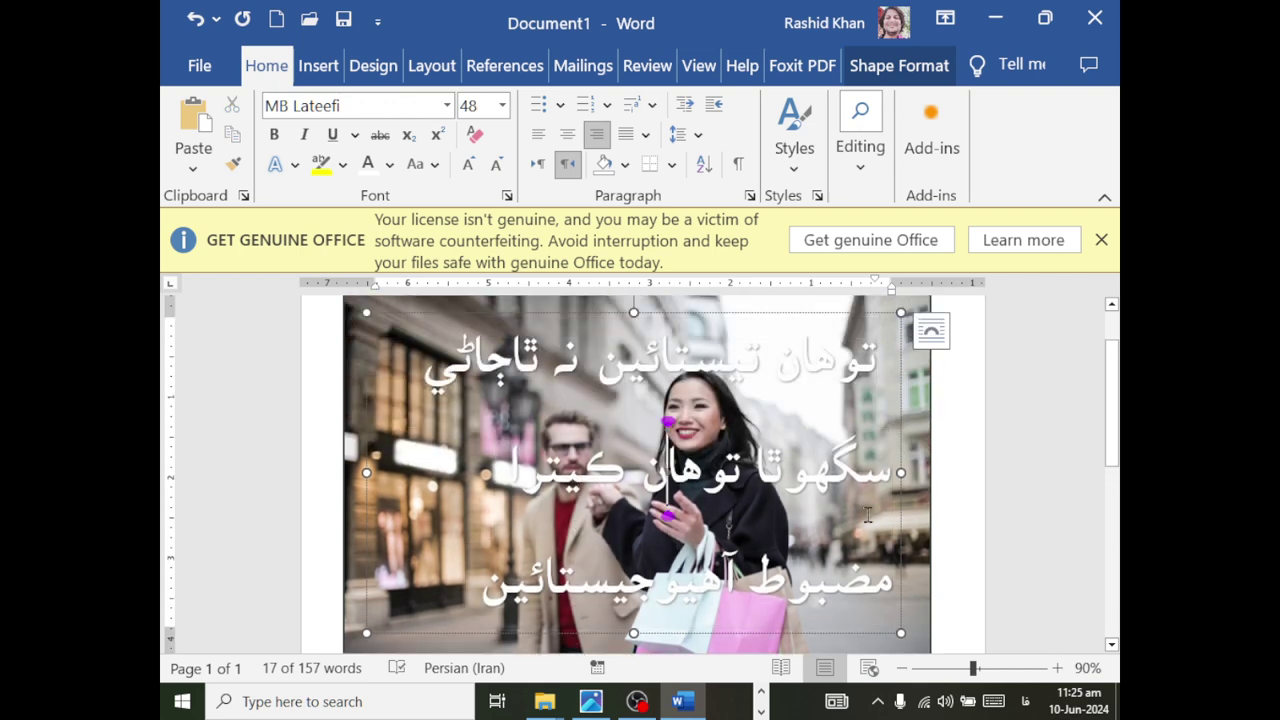
scroll(840, 505, up, 1)
key(ctrl+a)
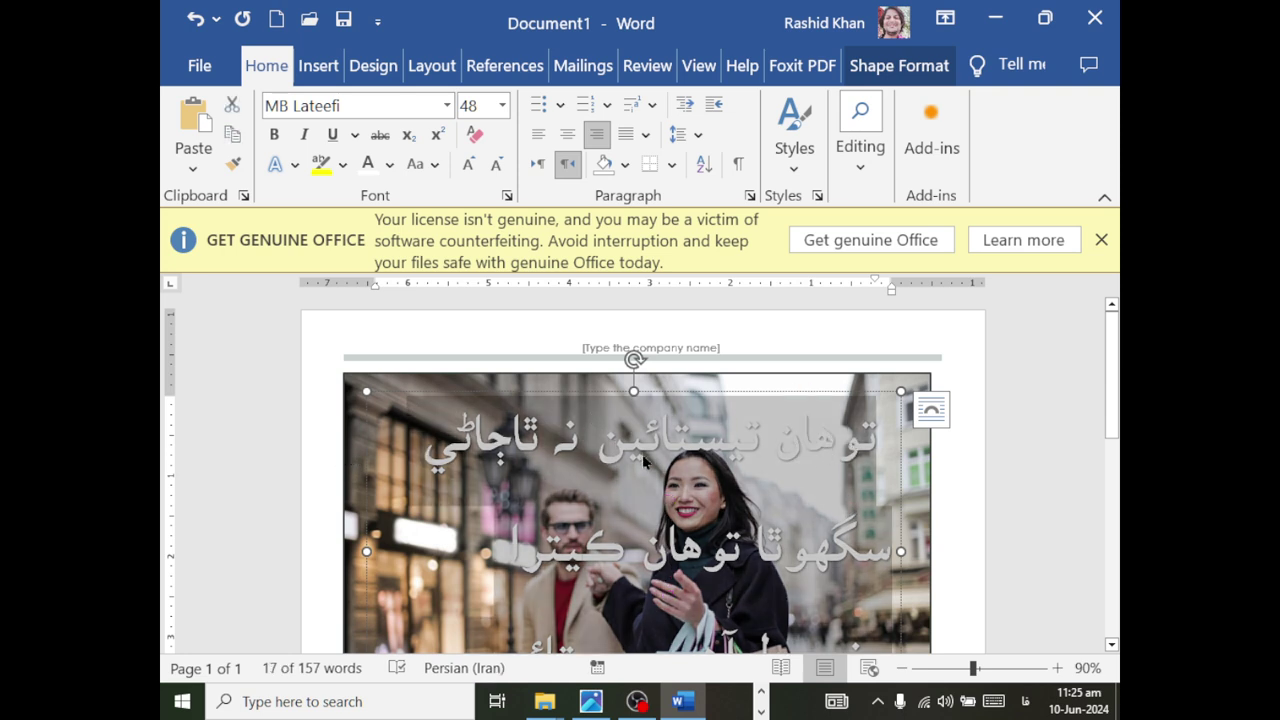
scroll(670, 487, down, 1)
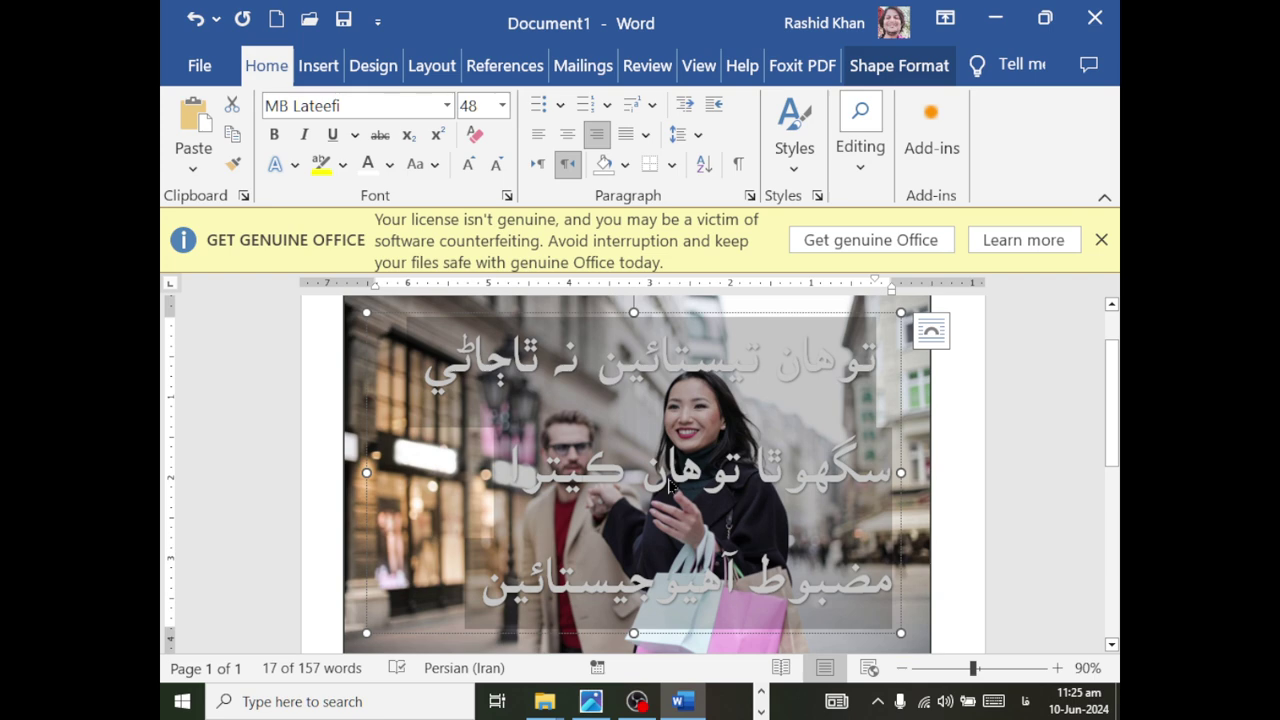
- Give the Sindhi text a White fill and a ¼ pt White outline
click(895, 70)
click(681, 103)
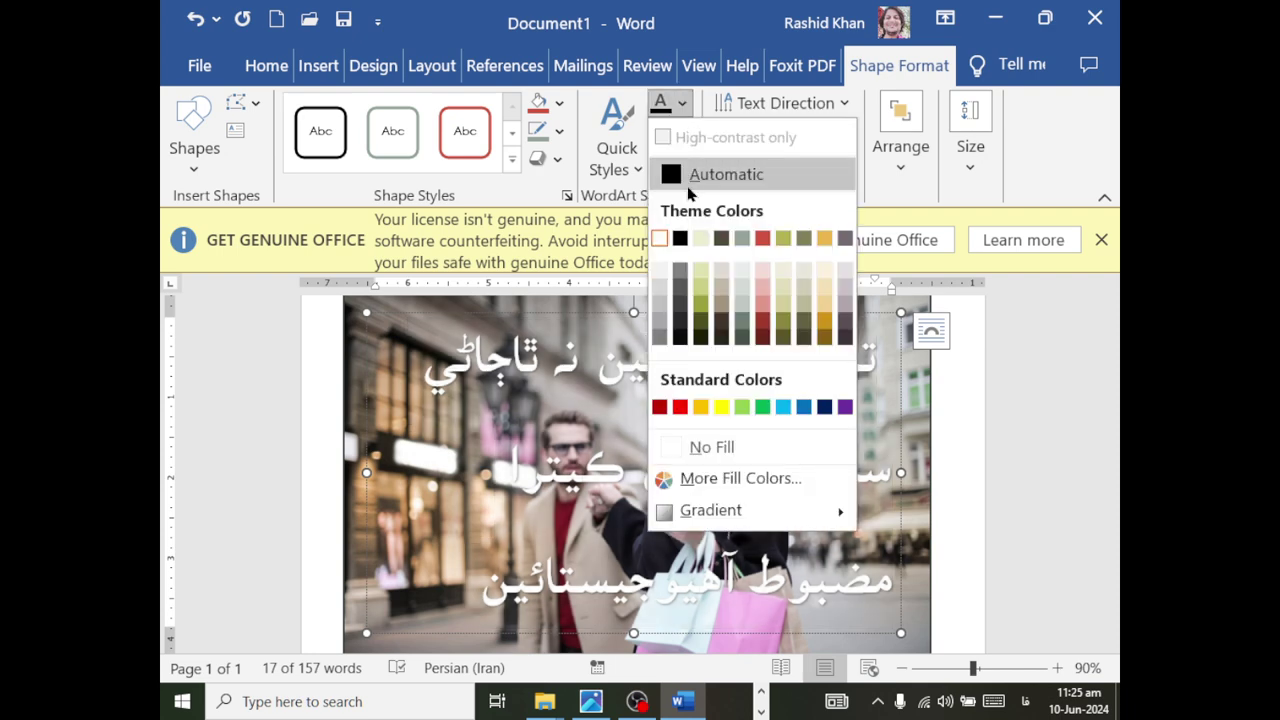
click(660, 242)
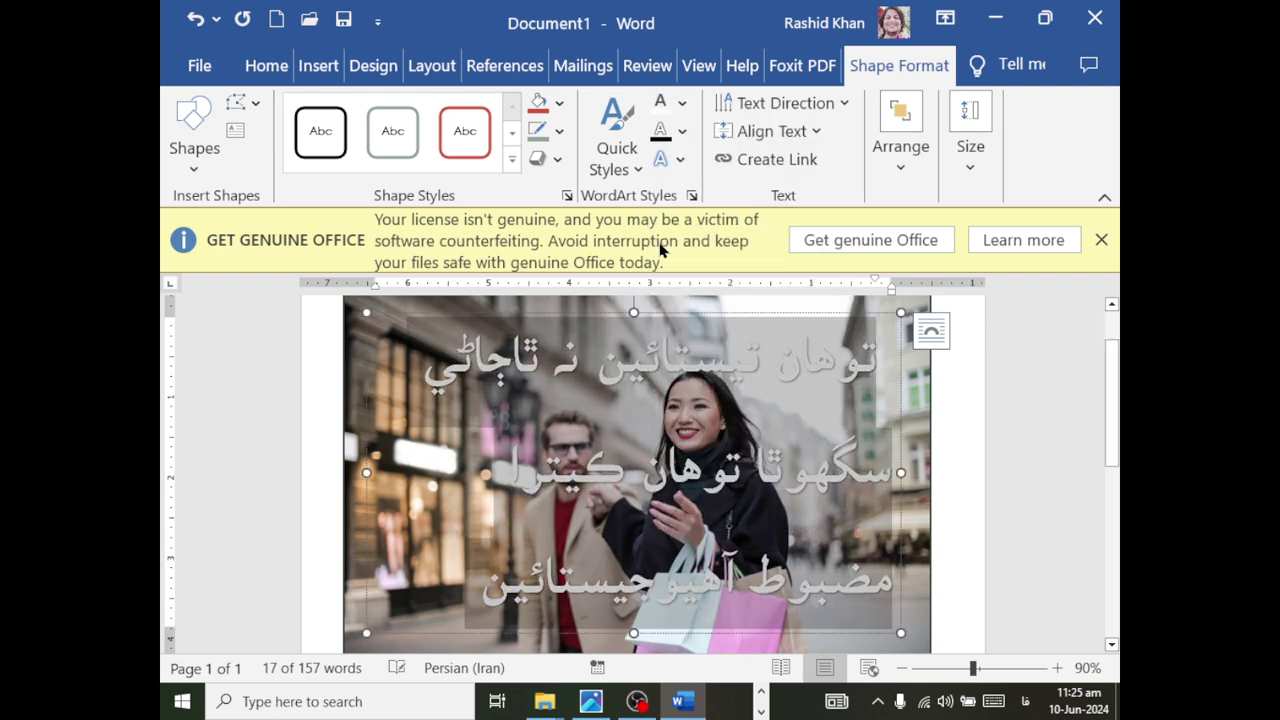
click(682, 131)
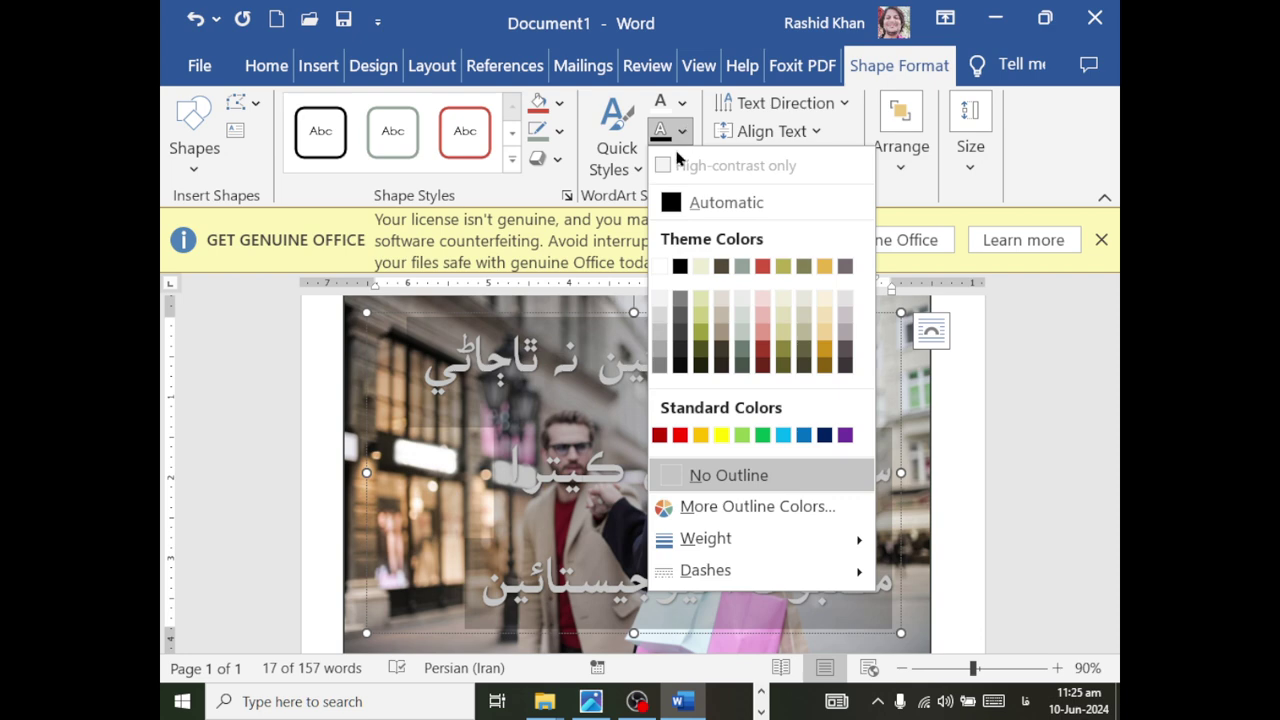
click(680, 302)
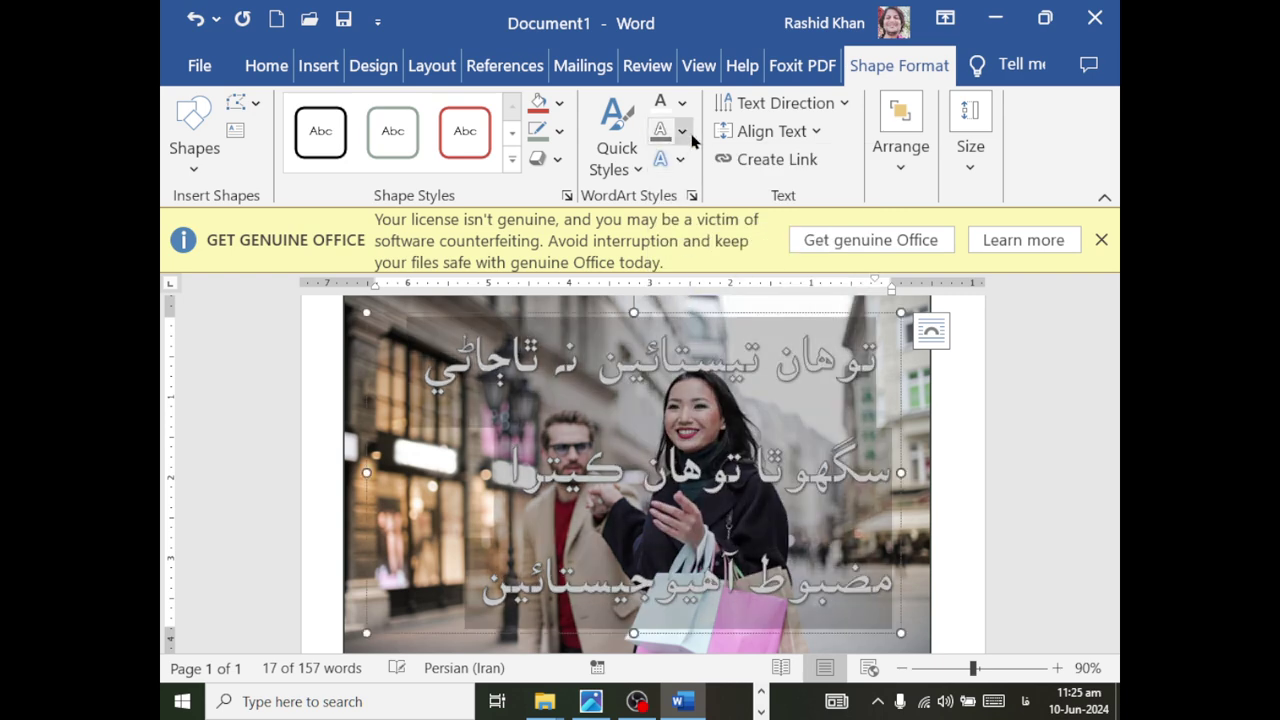
click(682, 131)
mouse_move(690, 540)
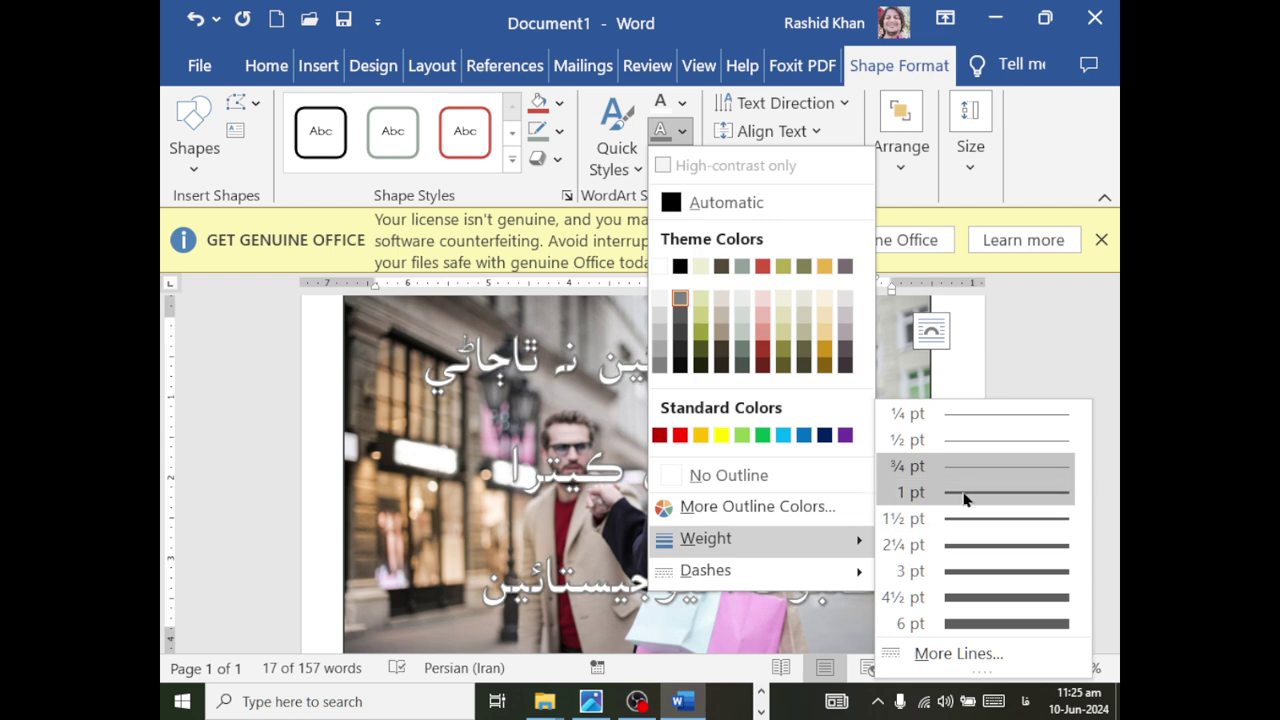
click(966, 414)
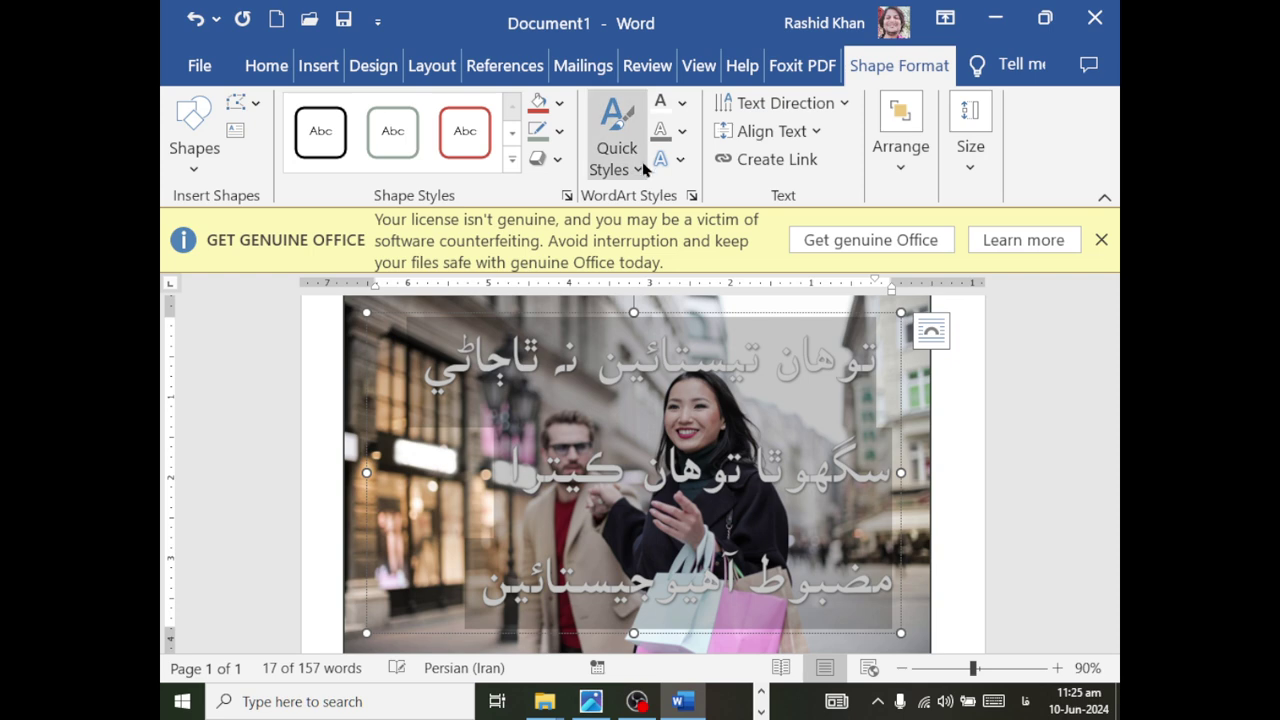
click(681, 131)
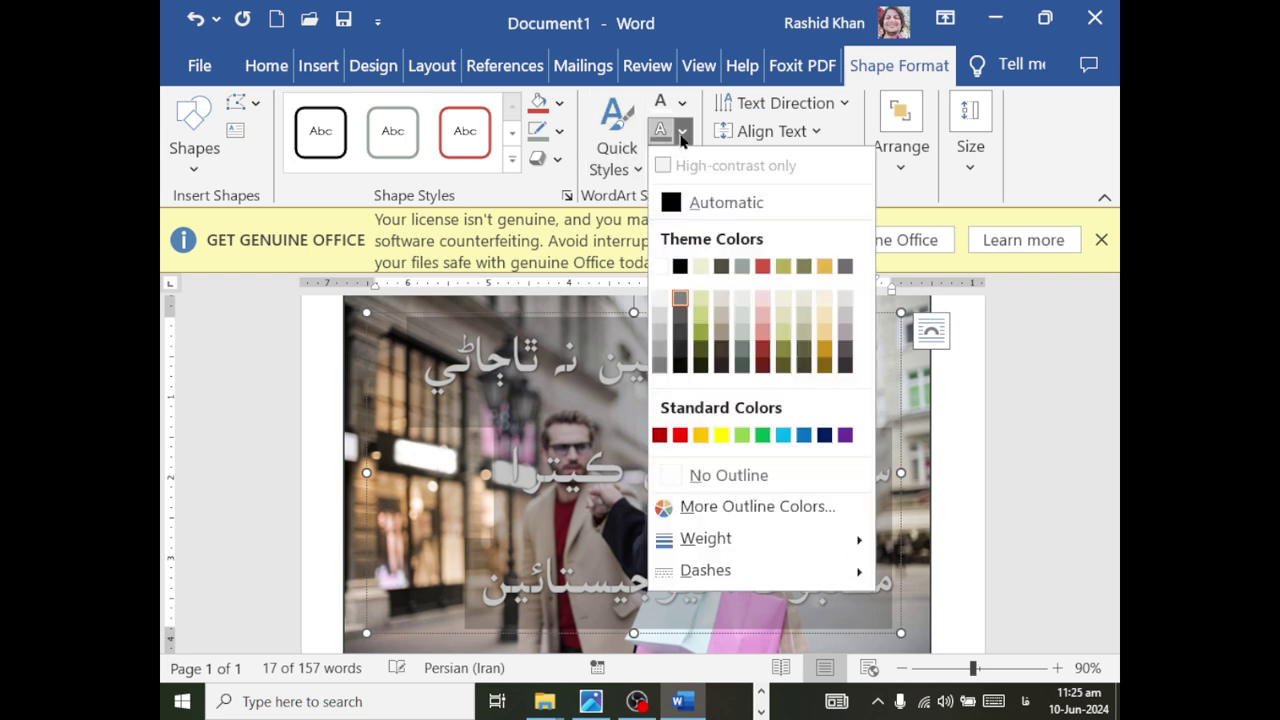
click(658, 267)
click(800, 395)
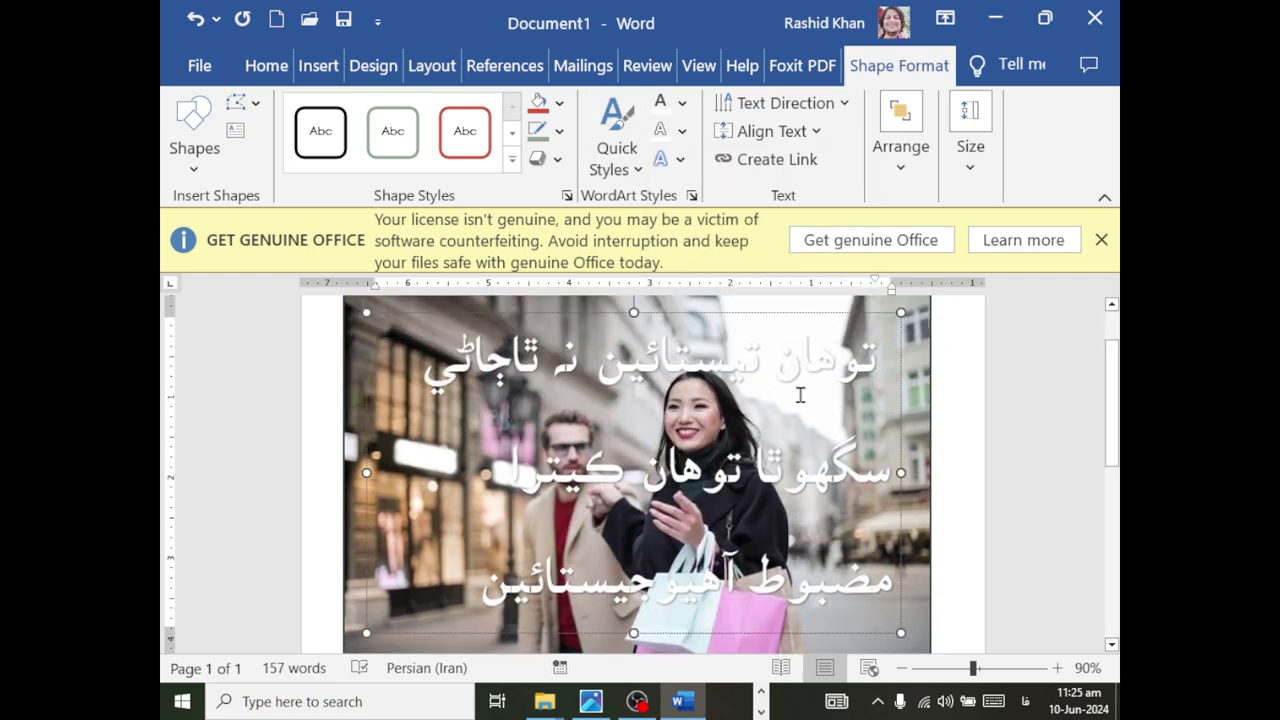
click(338, 517)
scroll(1063, 469, down, 1)
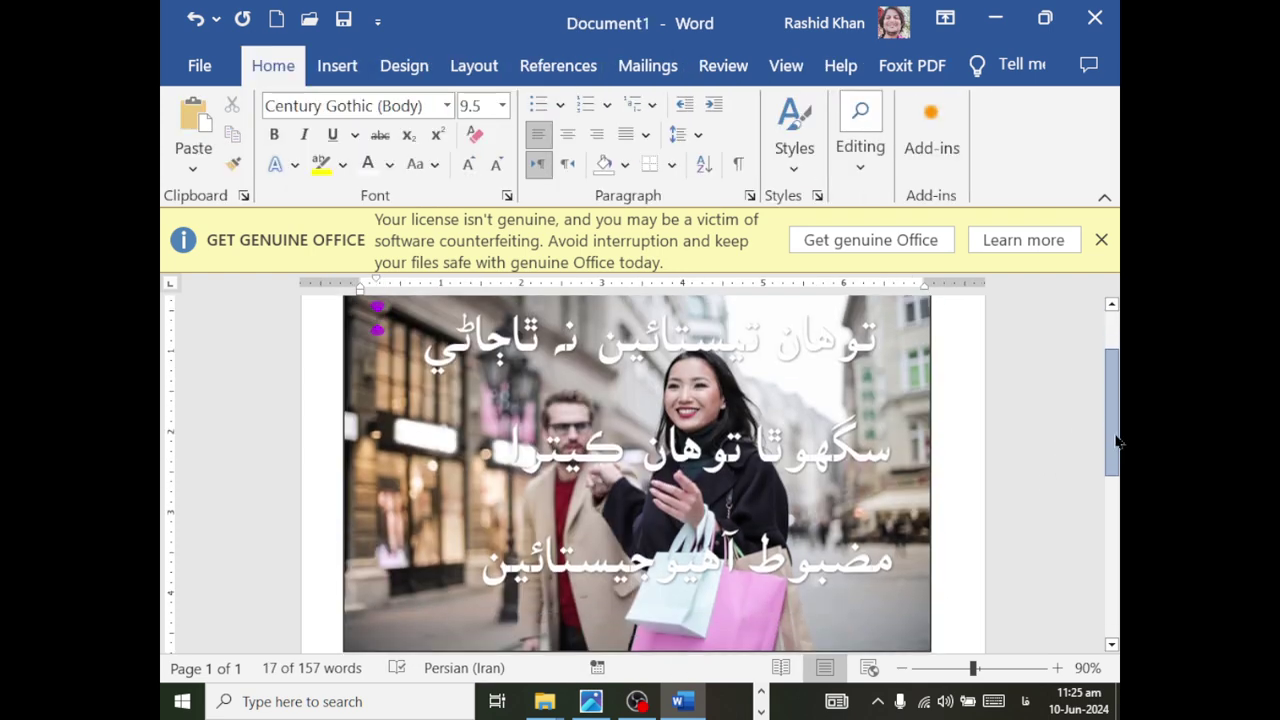
scroll(1117, 442, down, 1)
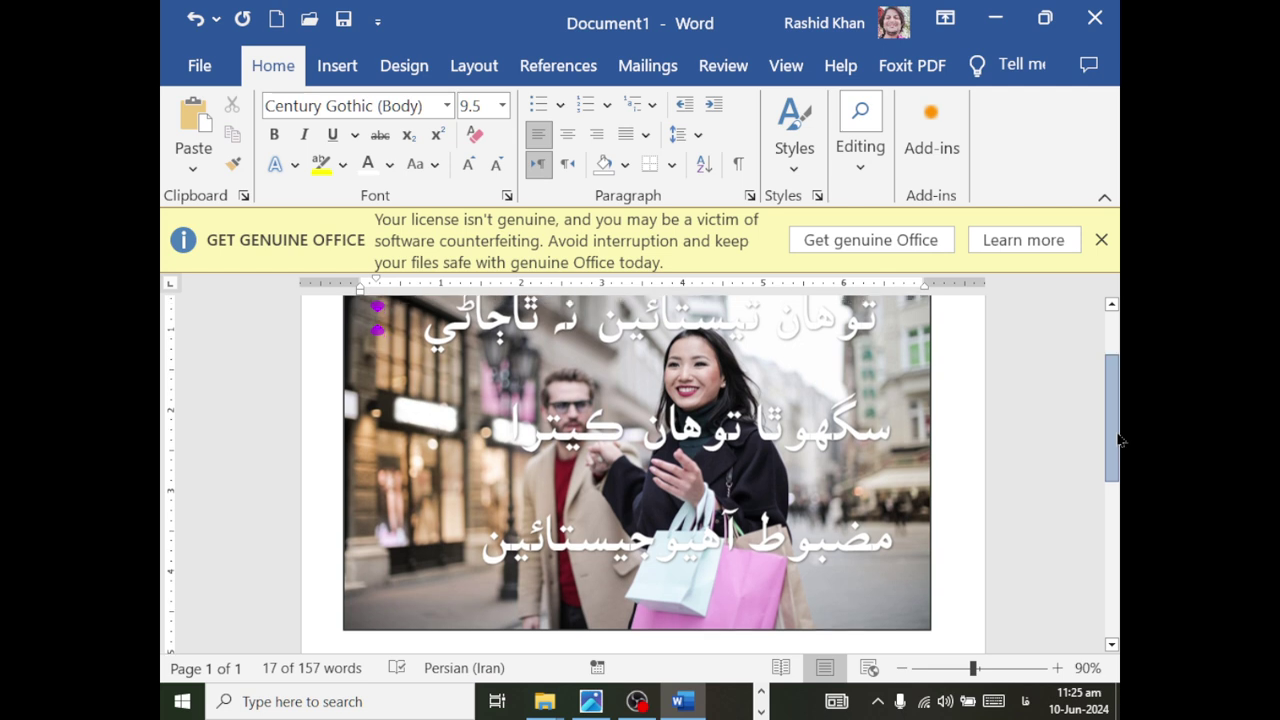
scroll(1117, 437, up, 1)
click(939, 541)
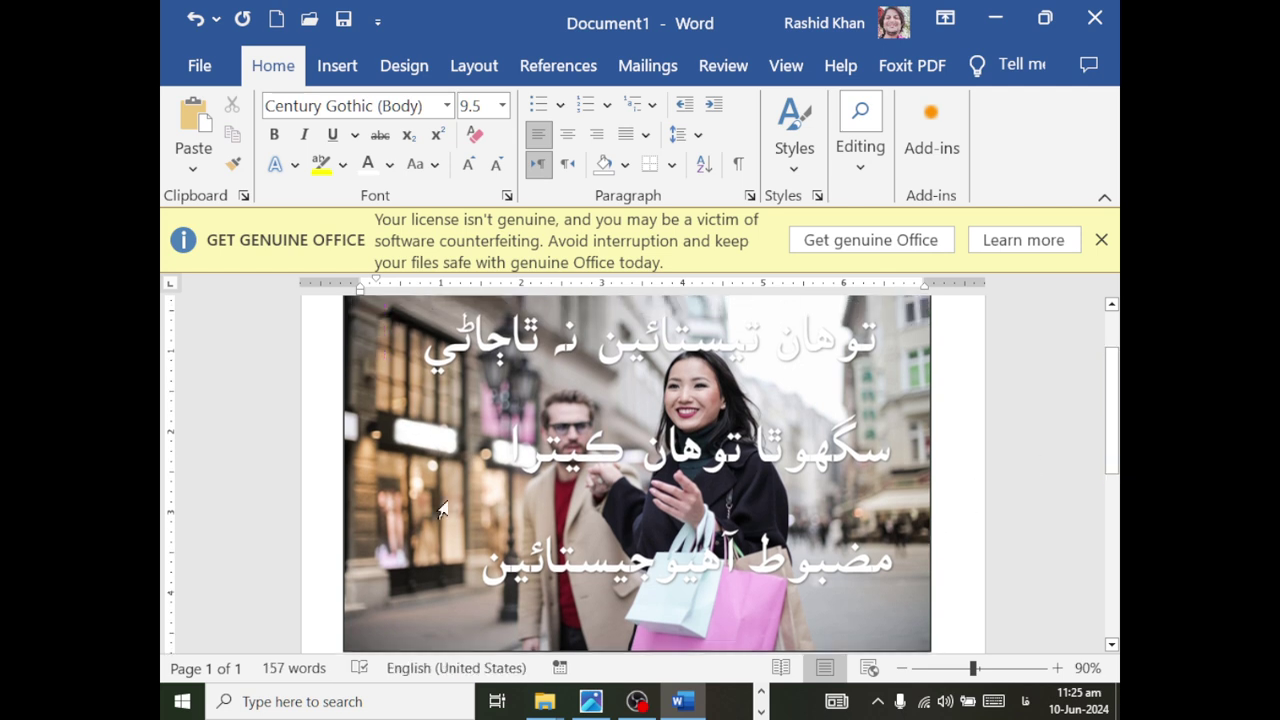
click(362, 520)
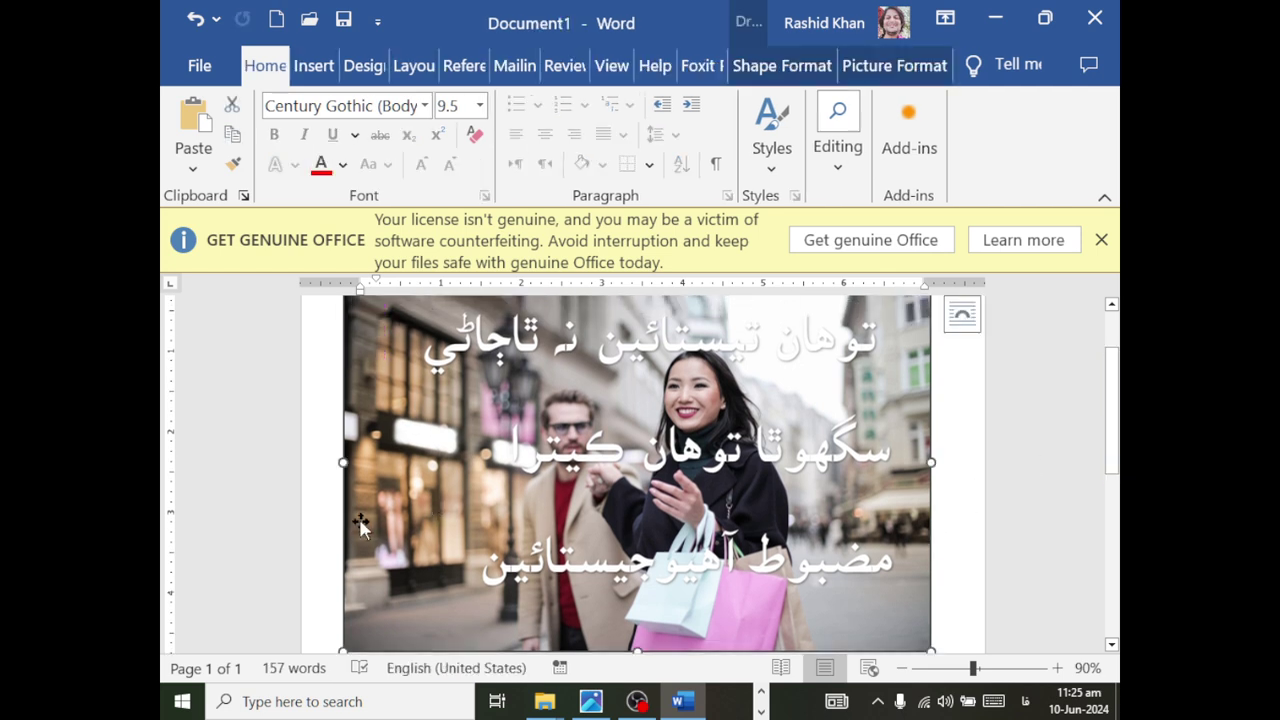
click(881, 77)
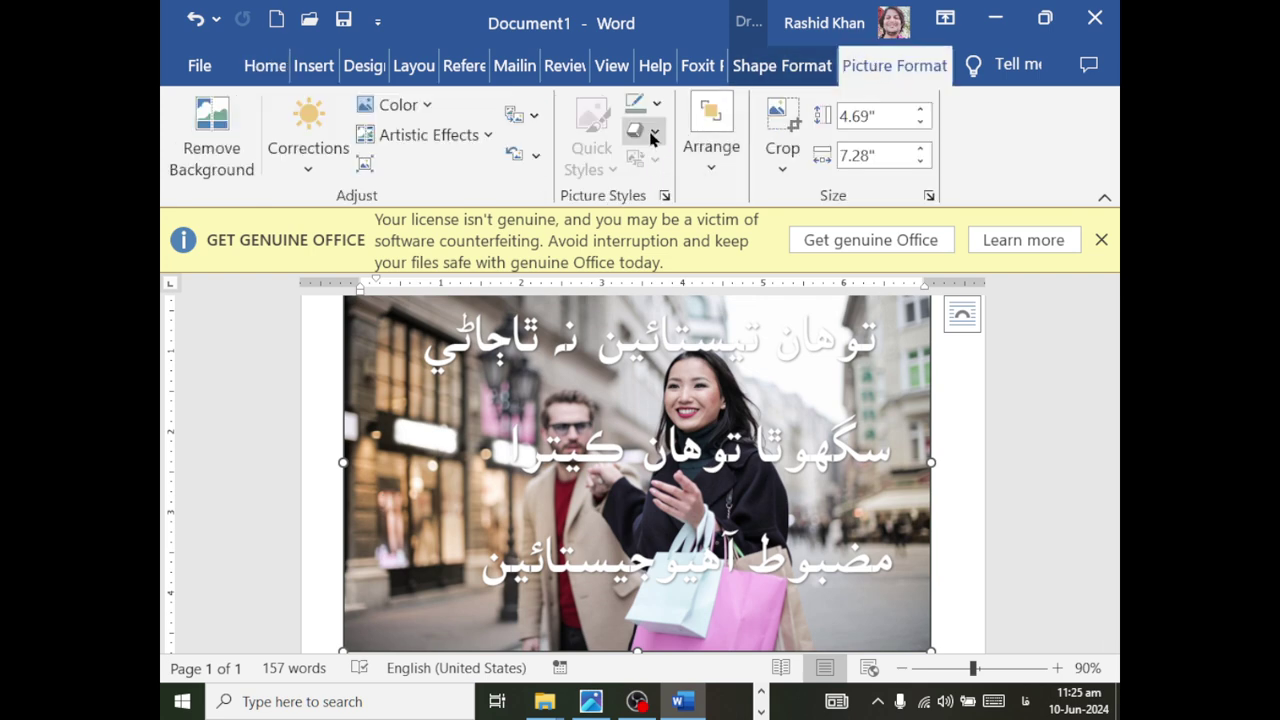
click(773, 72)
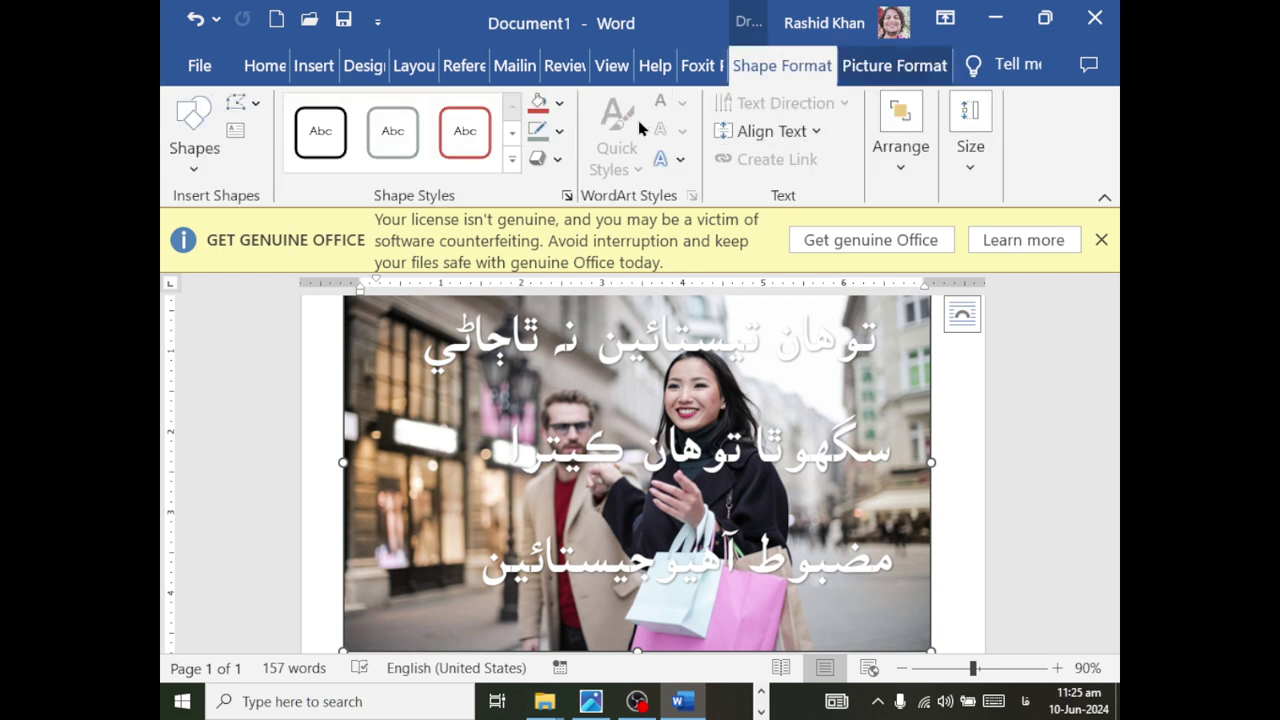
click(558, 162)
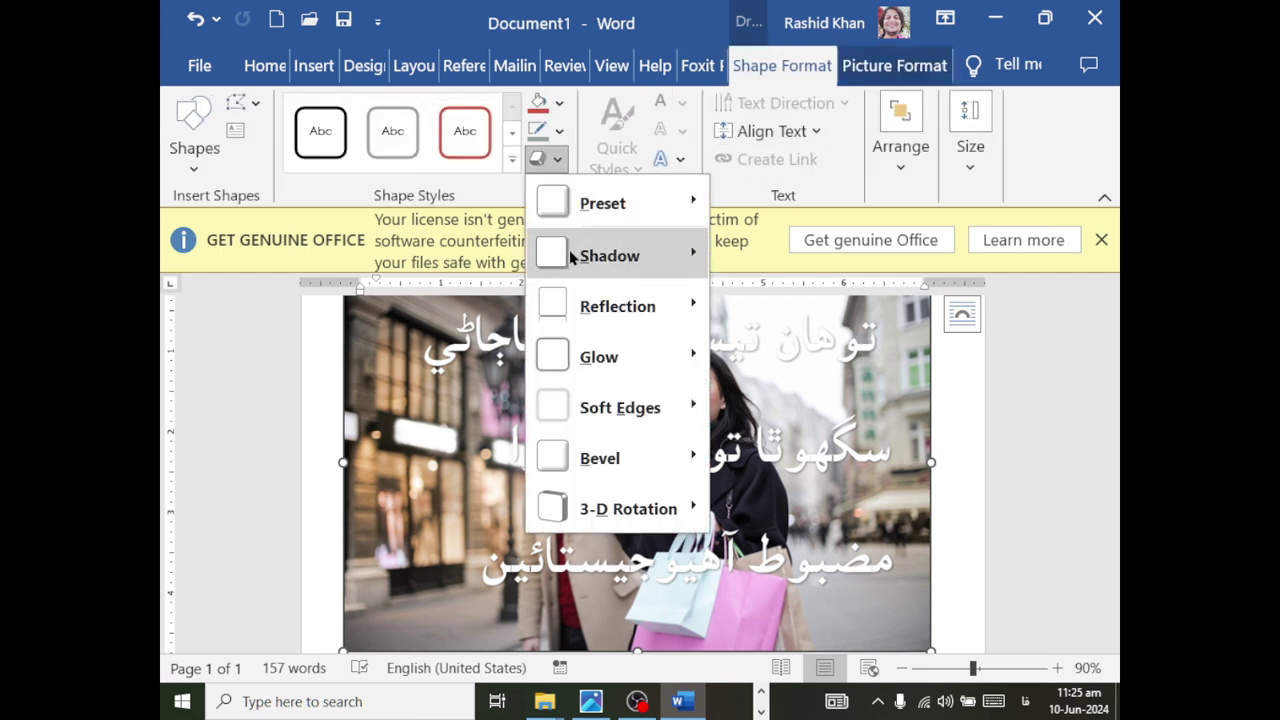
mouse_move(571, 251)
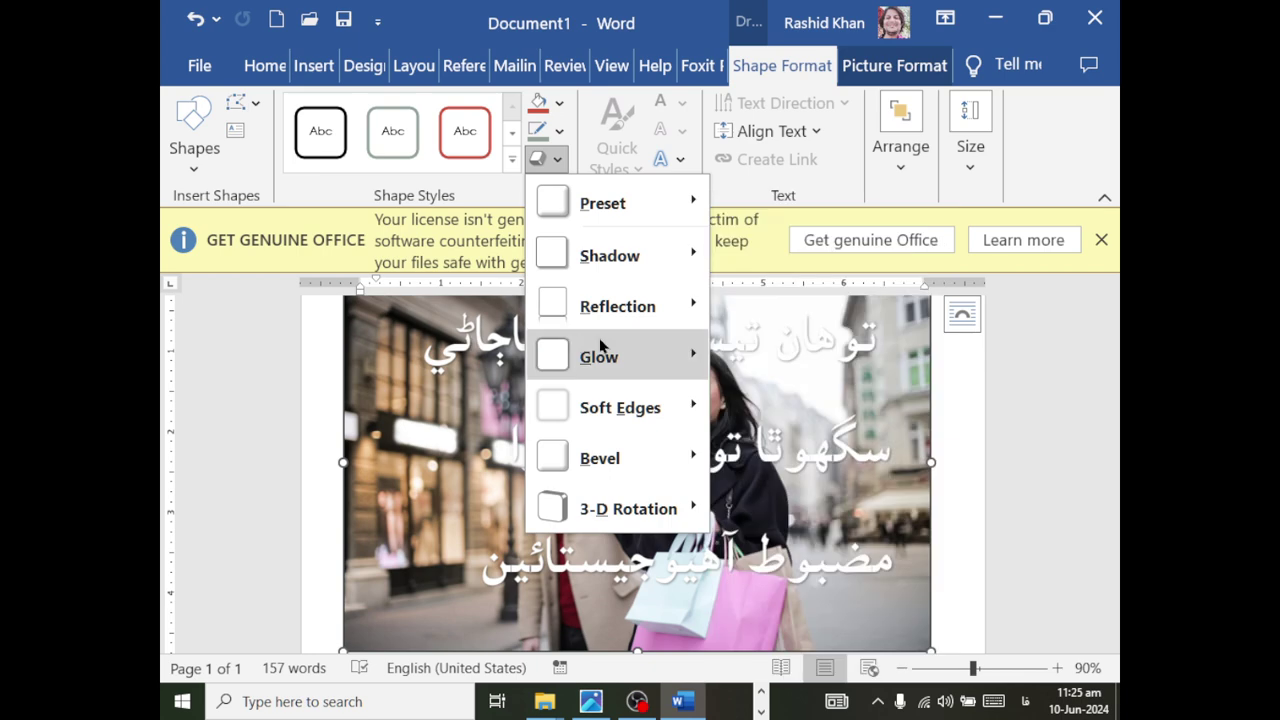
mouse_move(612, 410)
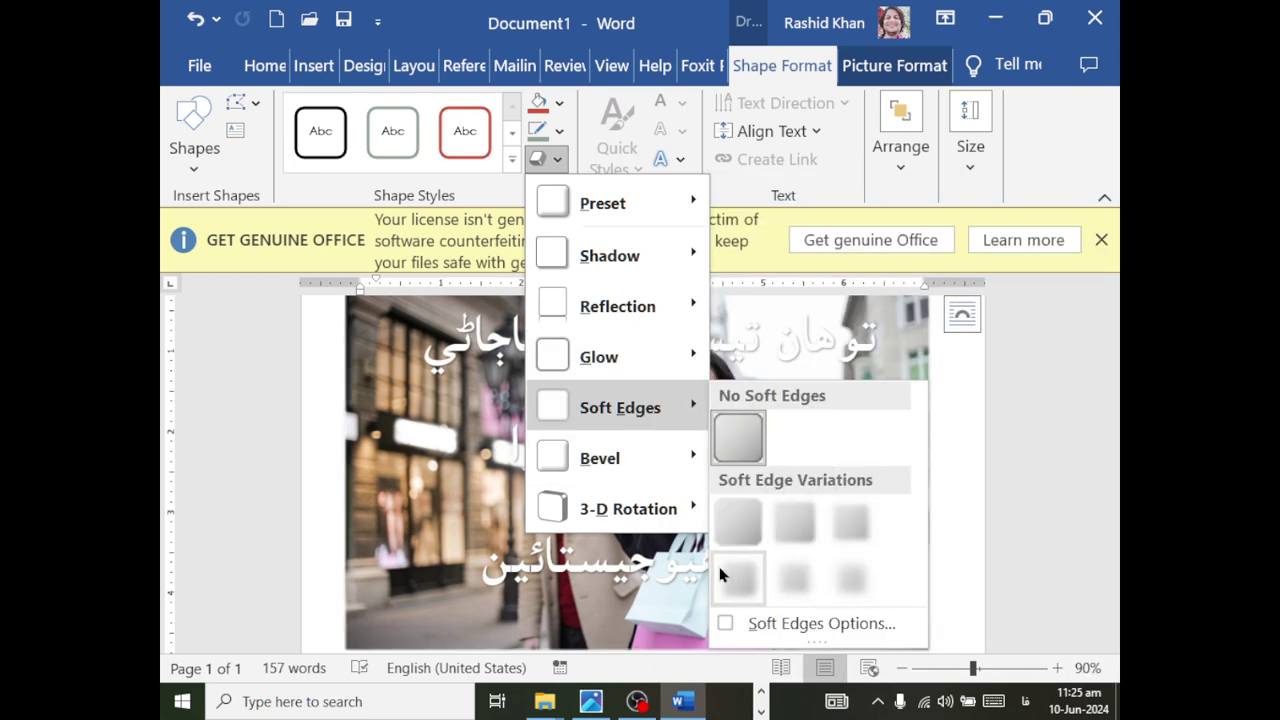
mouse_move(545, 462)
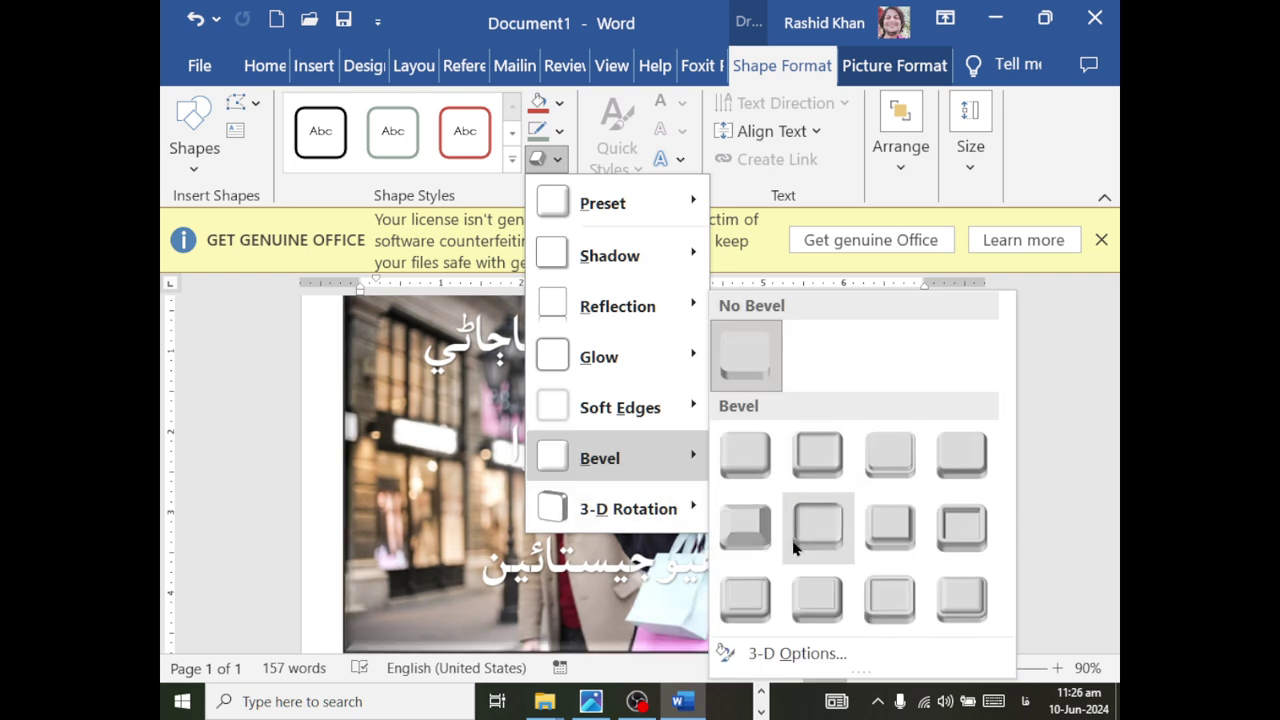
click(1068, 373)
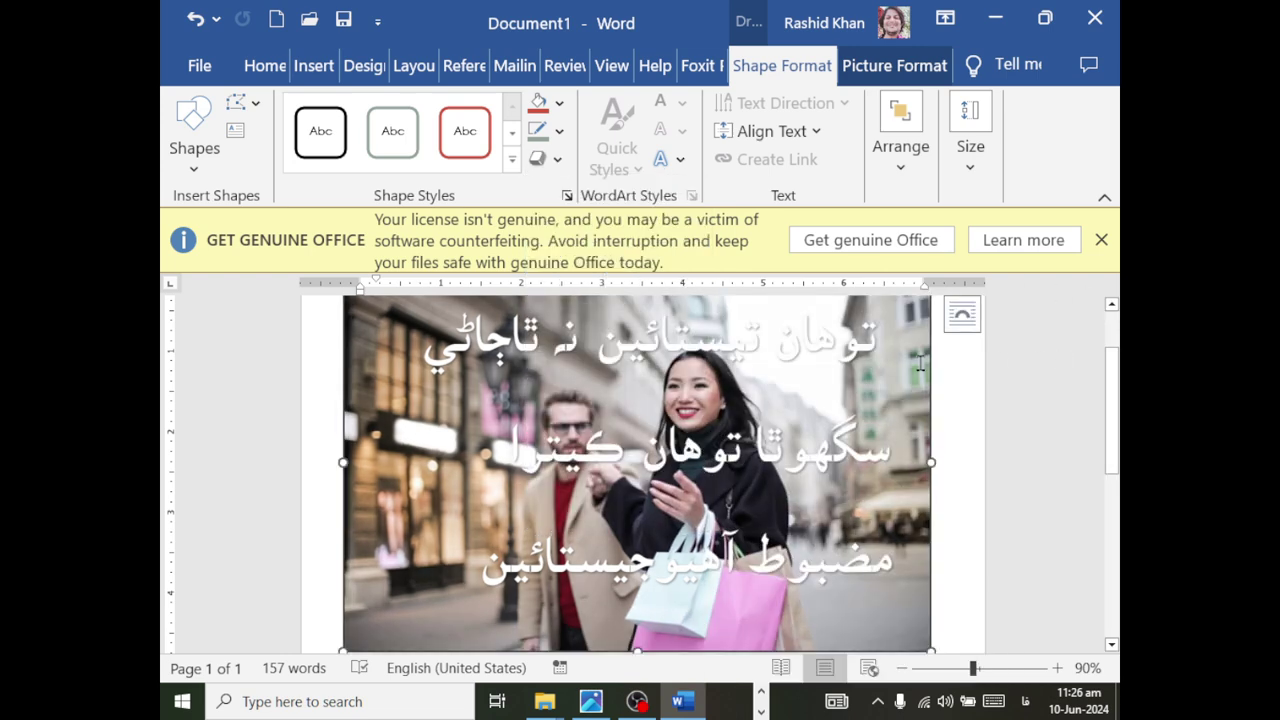
scroll(855, 391, up, 2)
- Draw a rectangle shape over the shopping photo
click(313, 65)
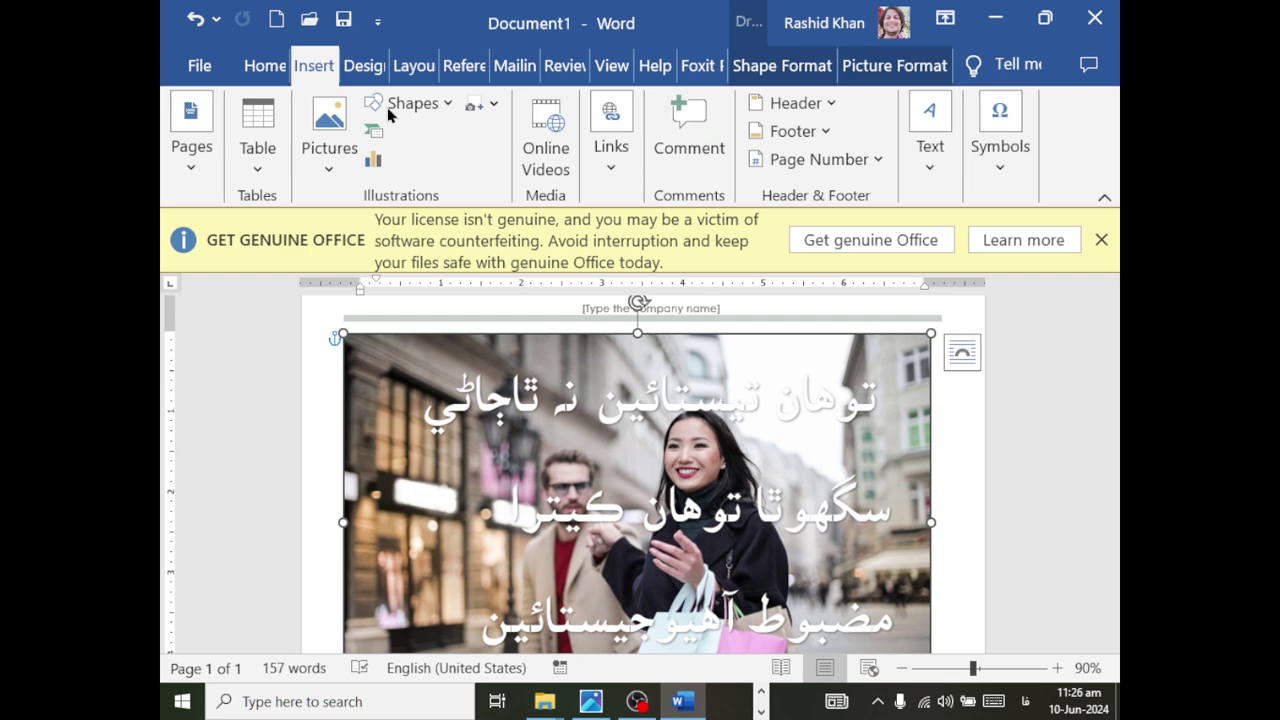
click(401, 103)
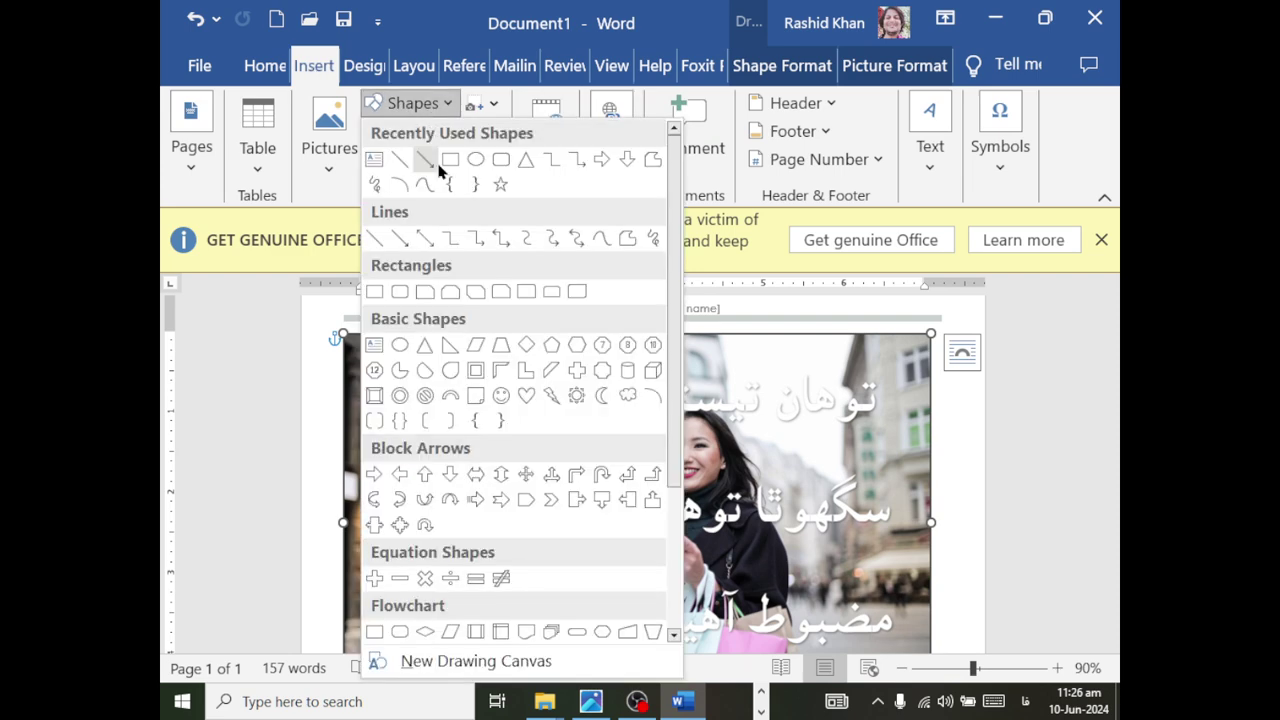
click(479, 254)
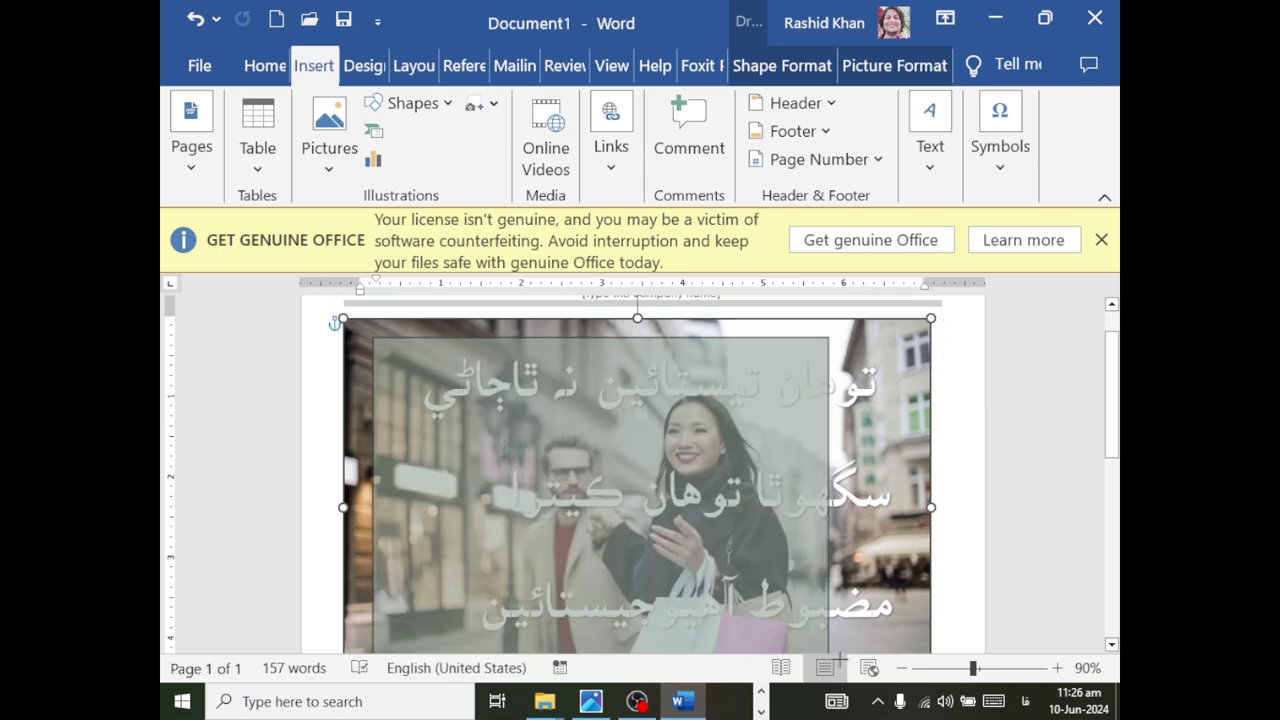
drag(373, 352, 930, 655)
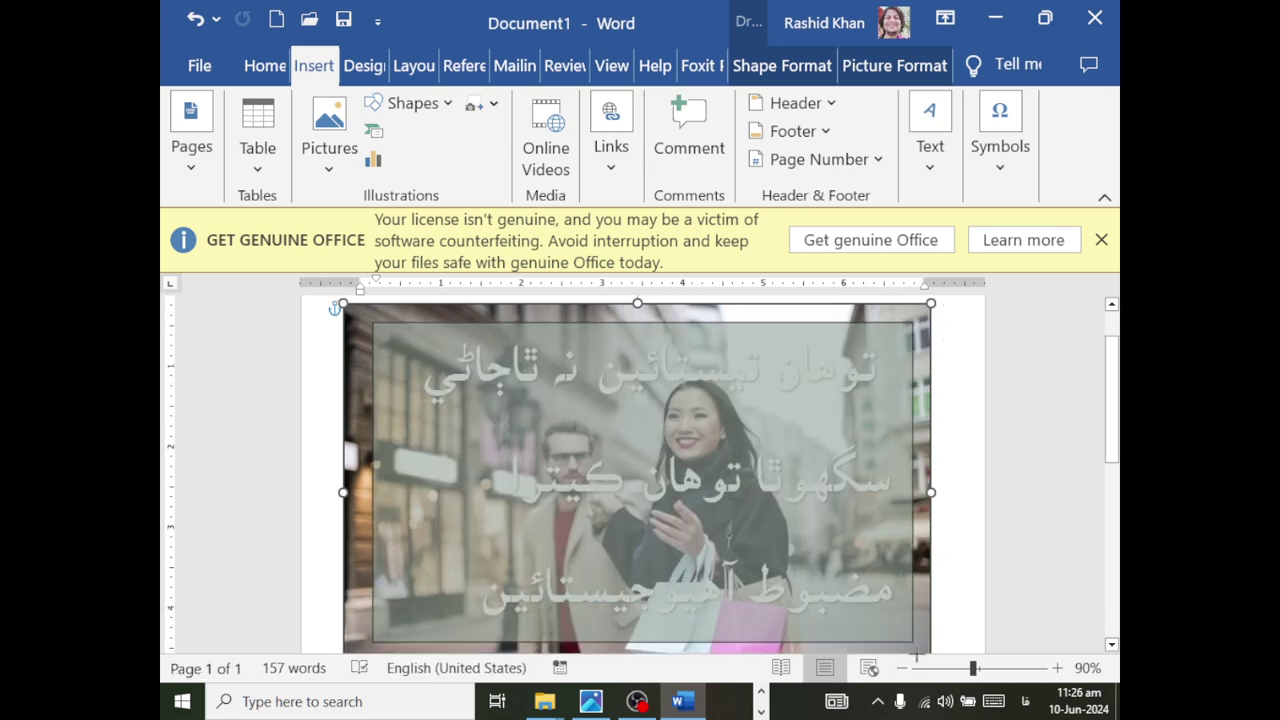
mouse_move(926, 630)
mouse_down()
mouse_move(906, 627)
mouse_move(877, 566)
mouse_up()
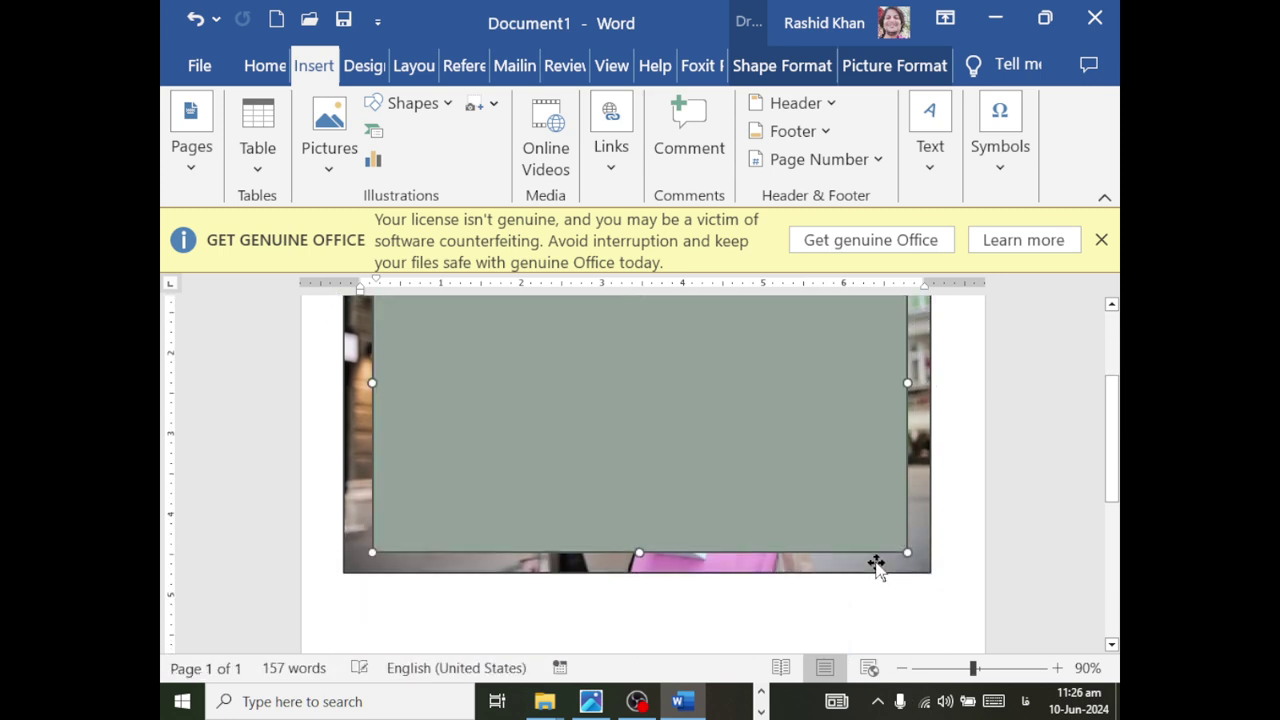
click(608, 490)
- Stretch the photo, move and enlarge the rectangle to cover it, and dismiss the licence bar
drag(634, 494, 634, 598)
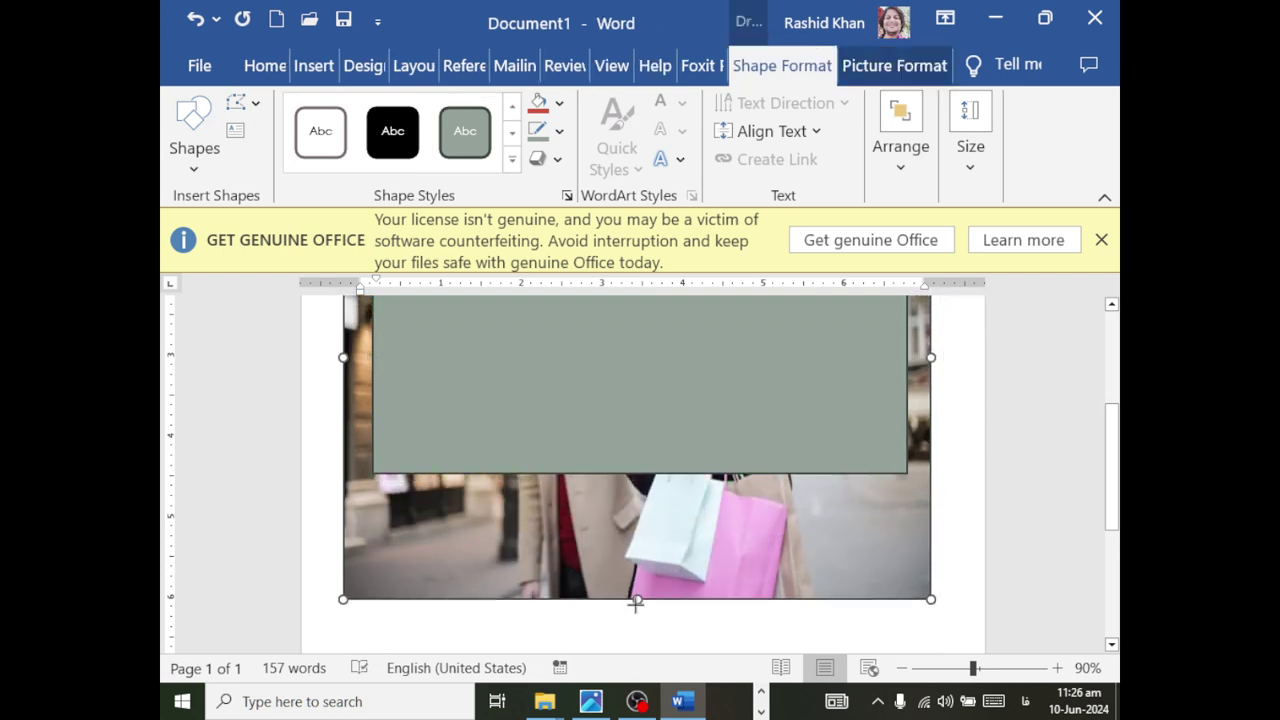
click(645, 405)
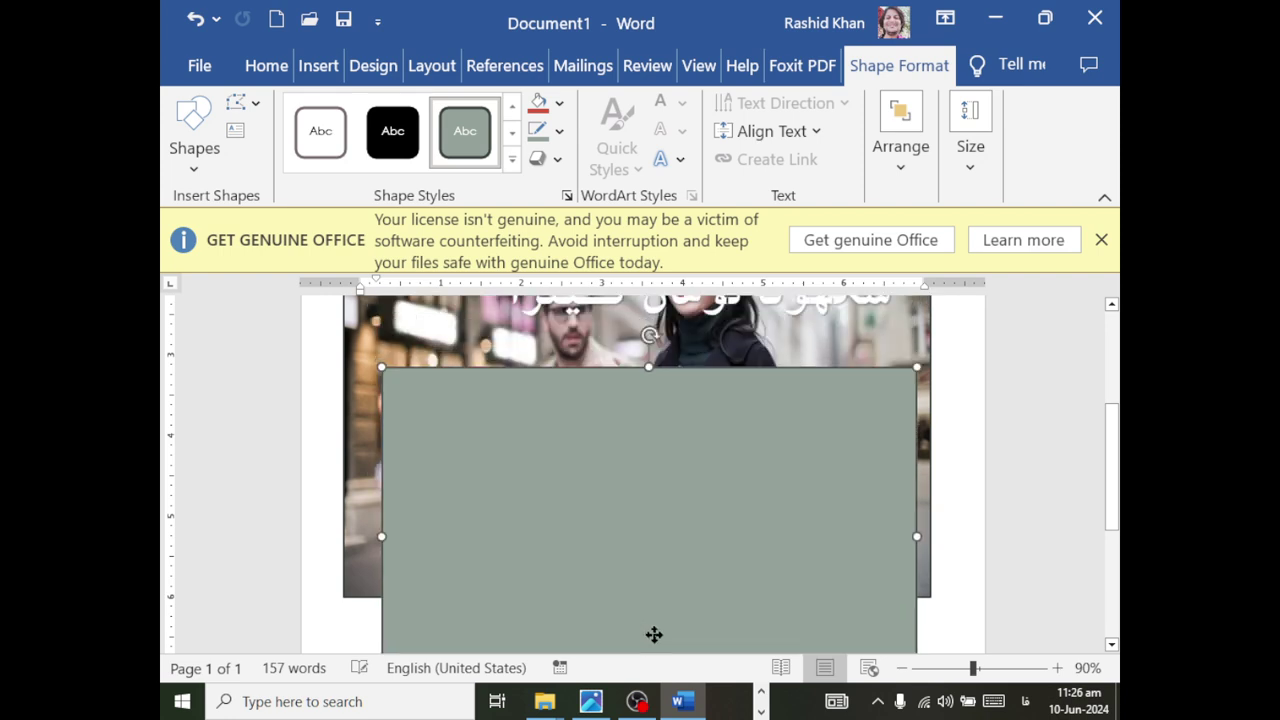
drag(645, 405, 651, 617)
key(ctrl+z)
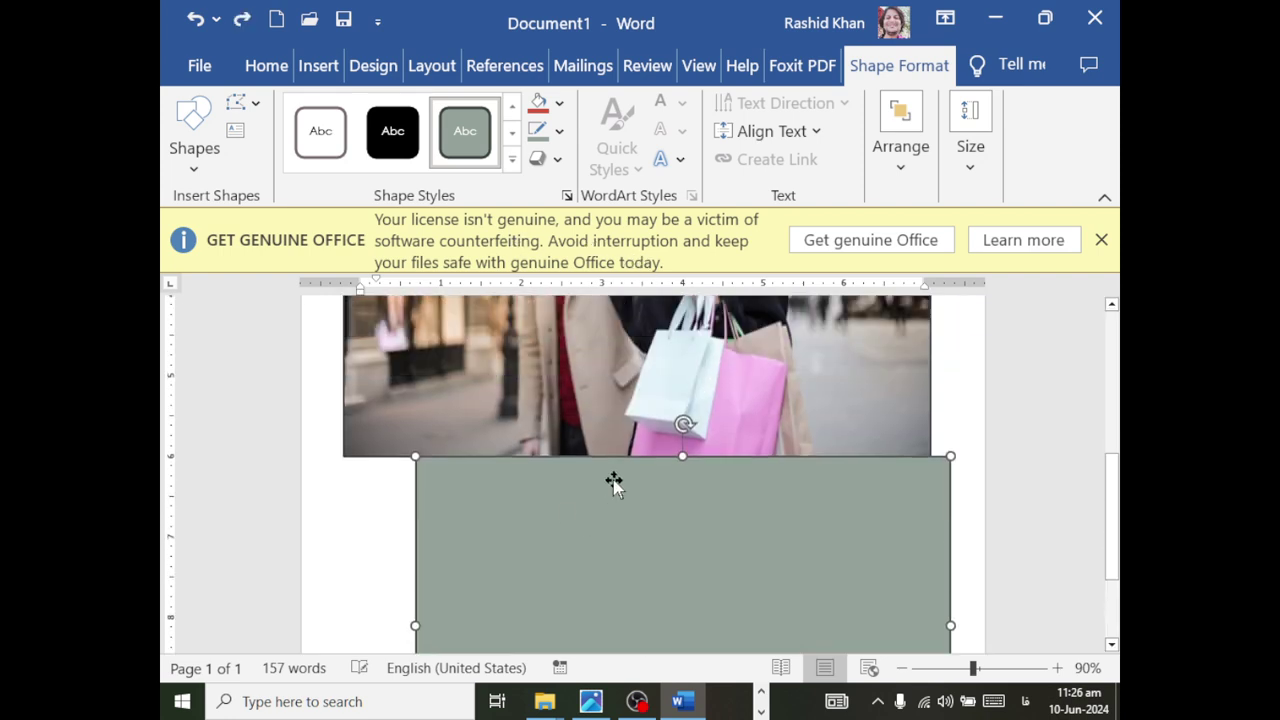
drag(614, 480, 703, 545)
scroll(703, 545, down, 3)
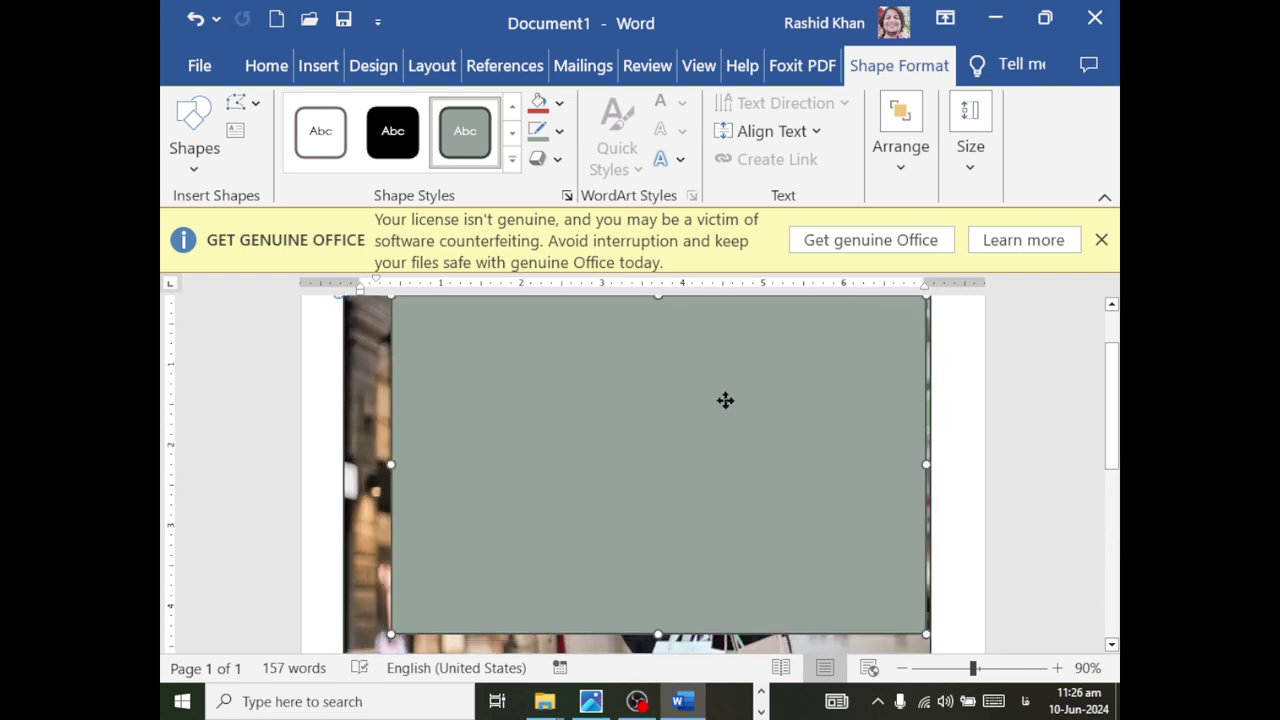
scroll(867, 540, down, 1)
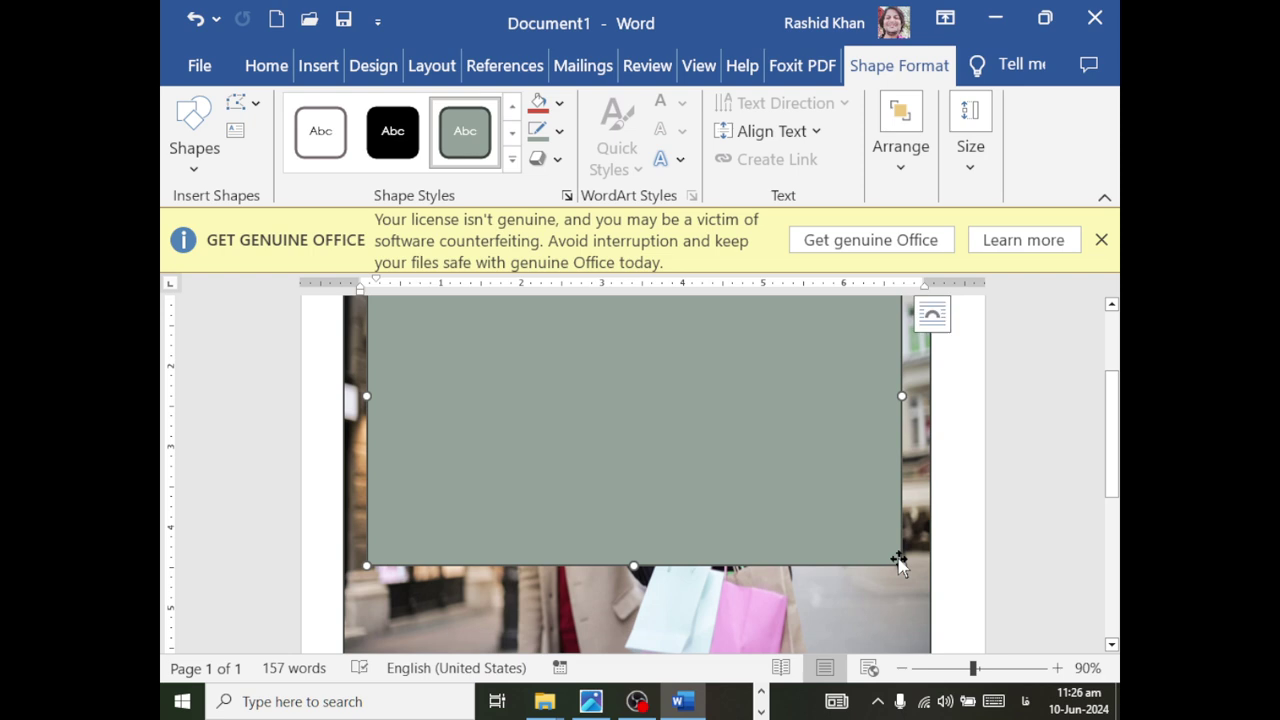
drag(897, 563, 908, 625)
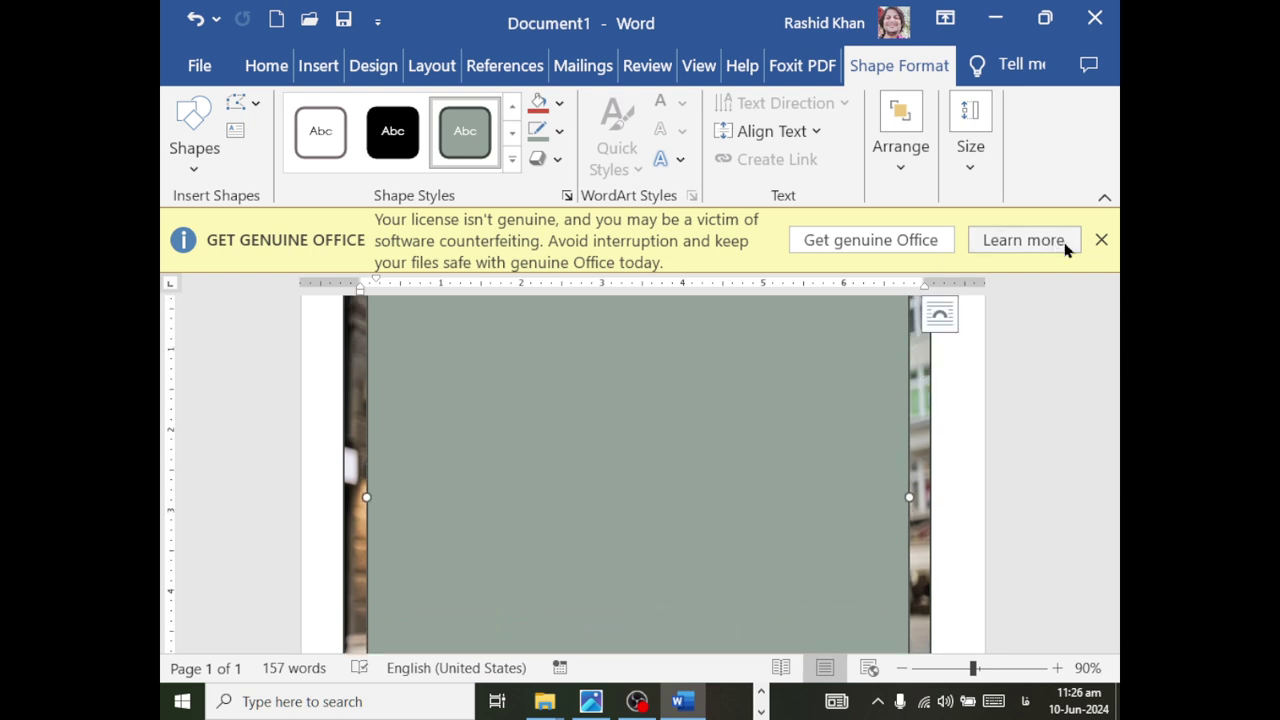
click(1100, 240)
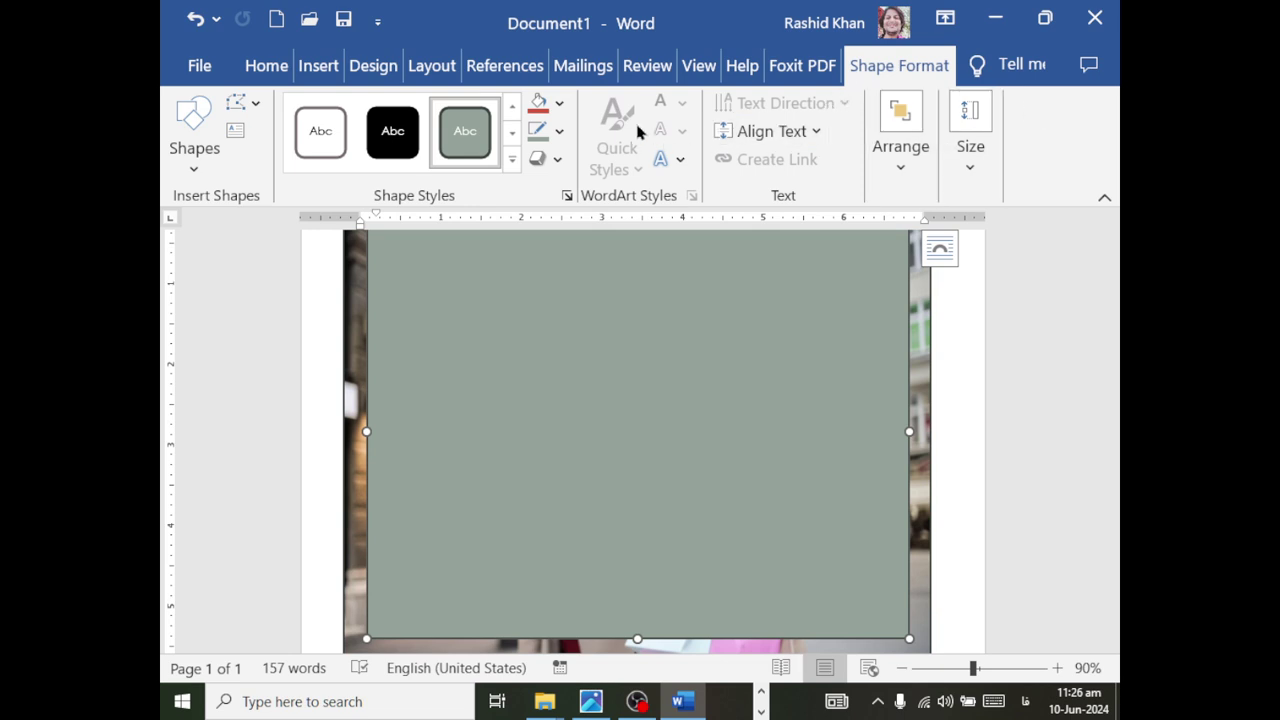
- Fill the rectangle grey and set its solid fill transparency to 60%
click(559, 102)
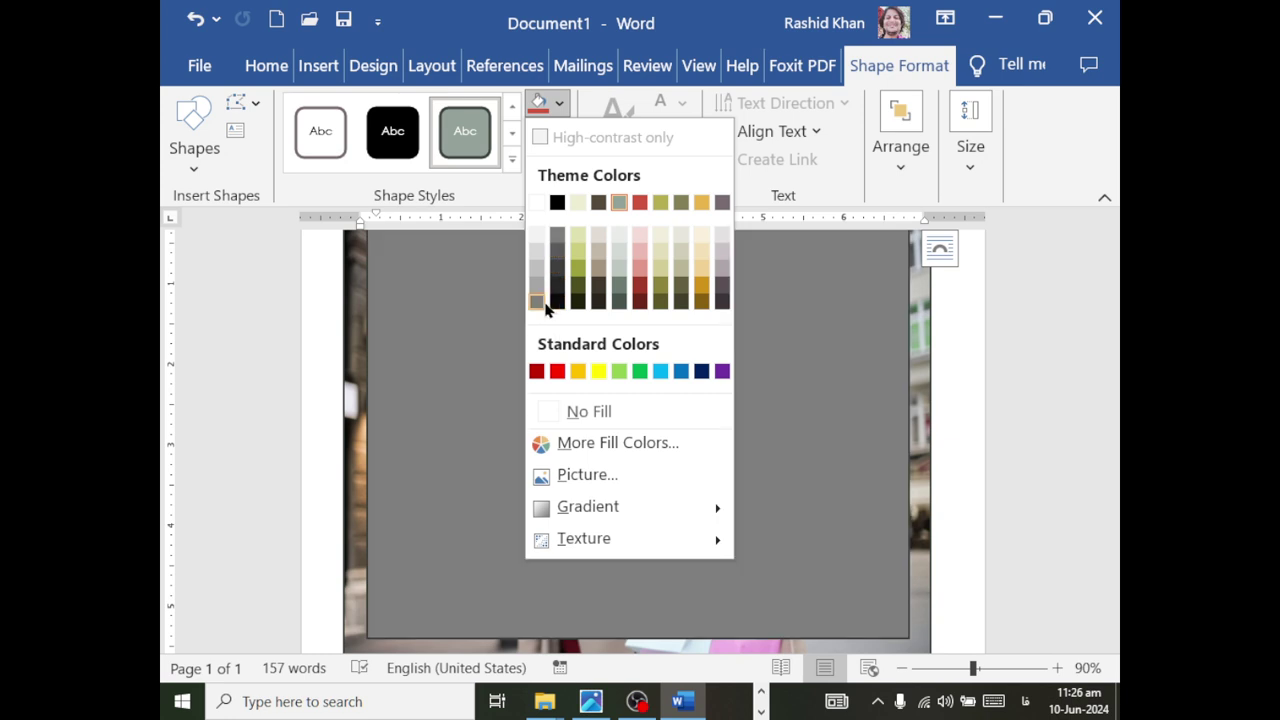
click(557, 238)
click(559, 104)
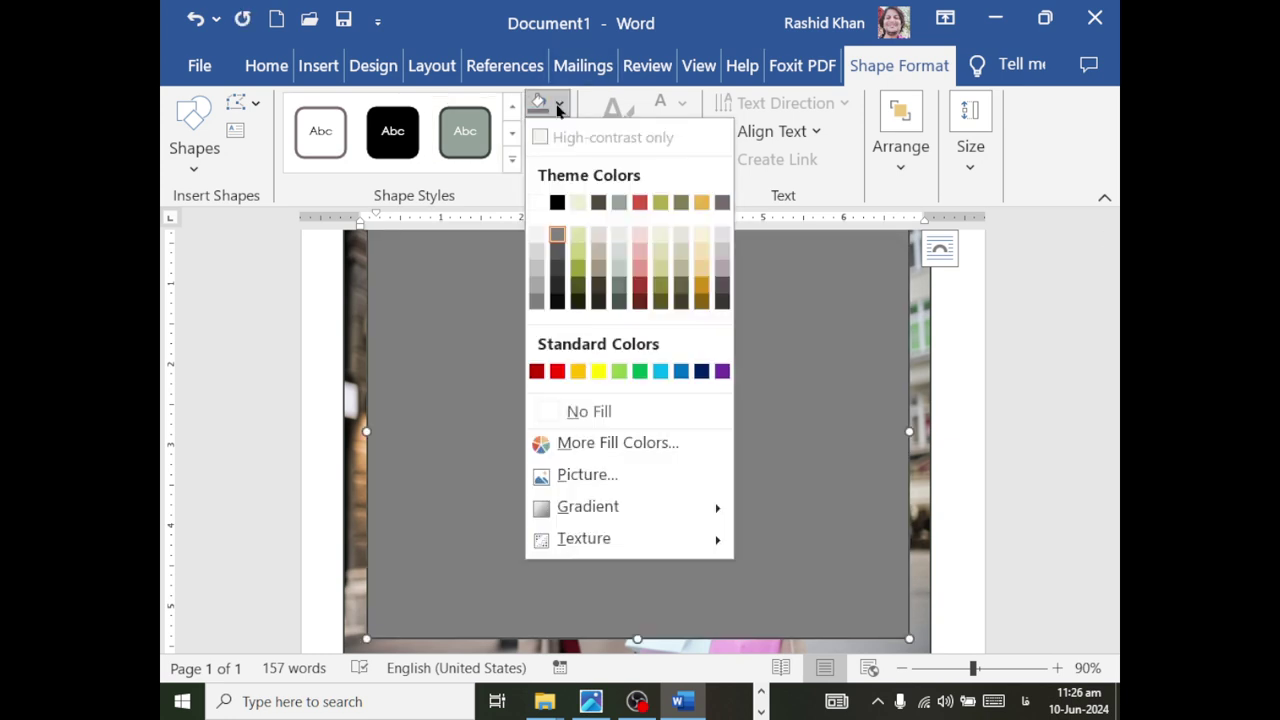
mouse_move(612, 542)
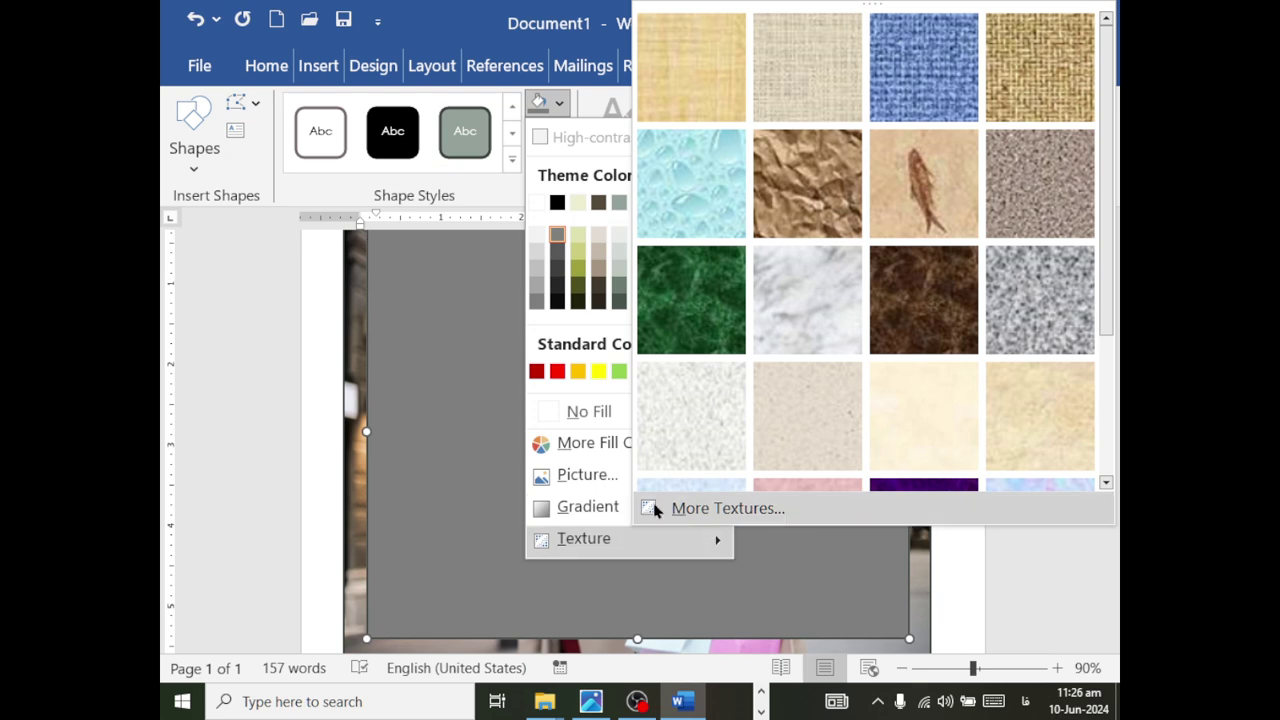
mouse_move(567, 506)
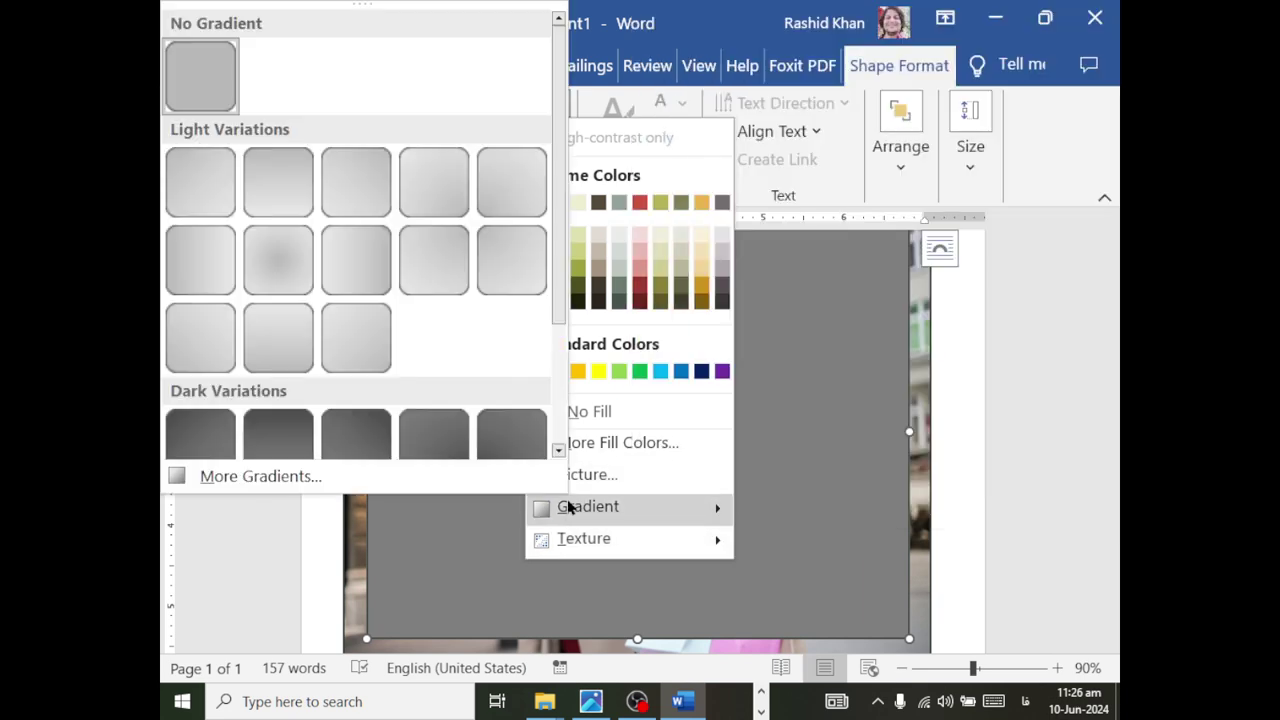
click(411, 474)
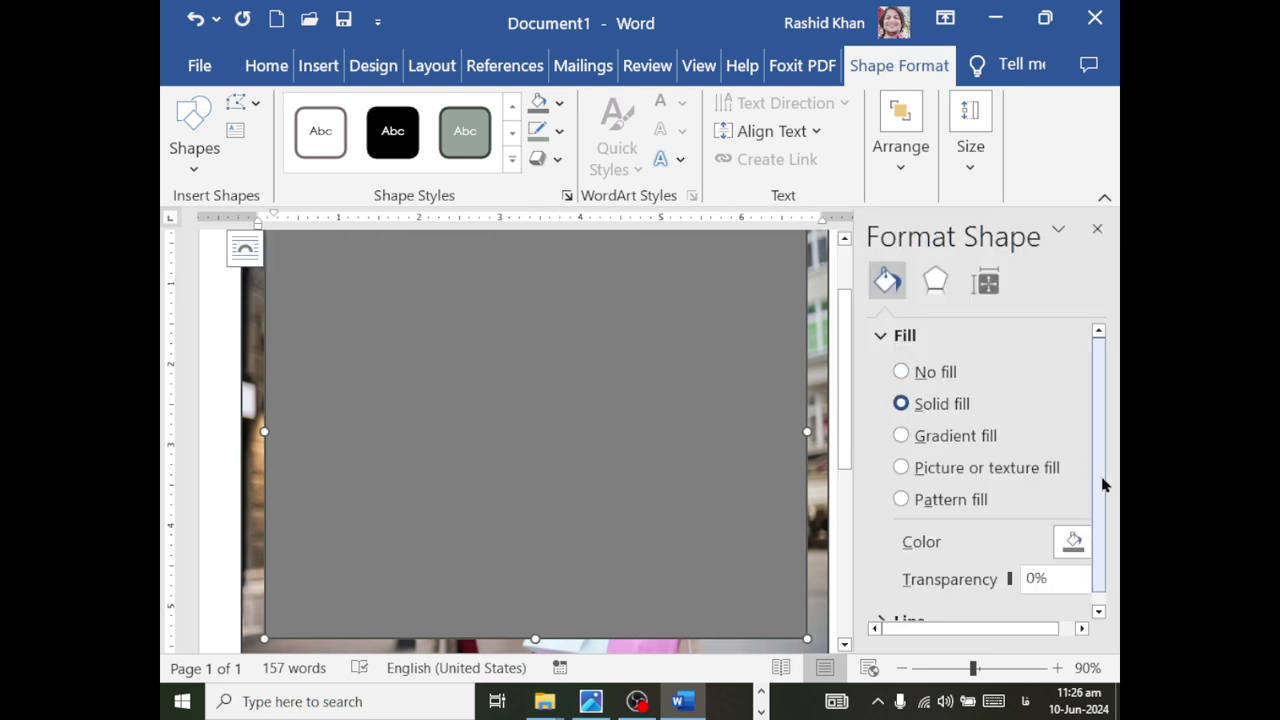
drag(1103, 483, 1100, 580)
click(1041, 565)
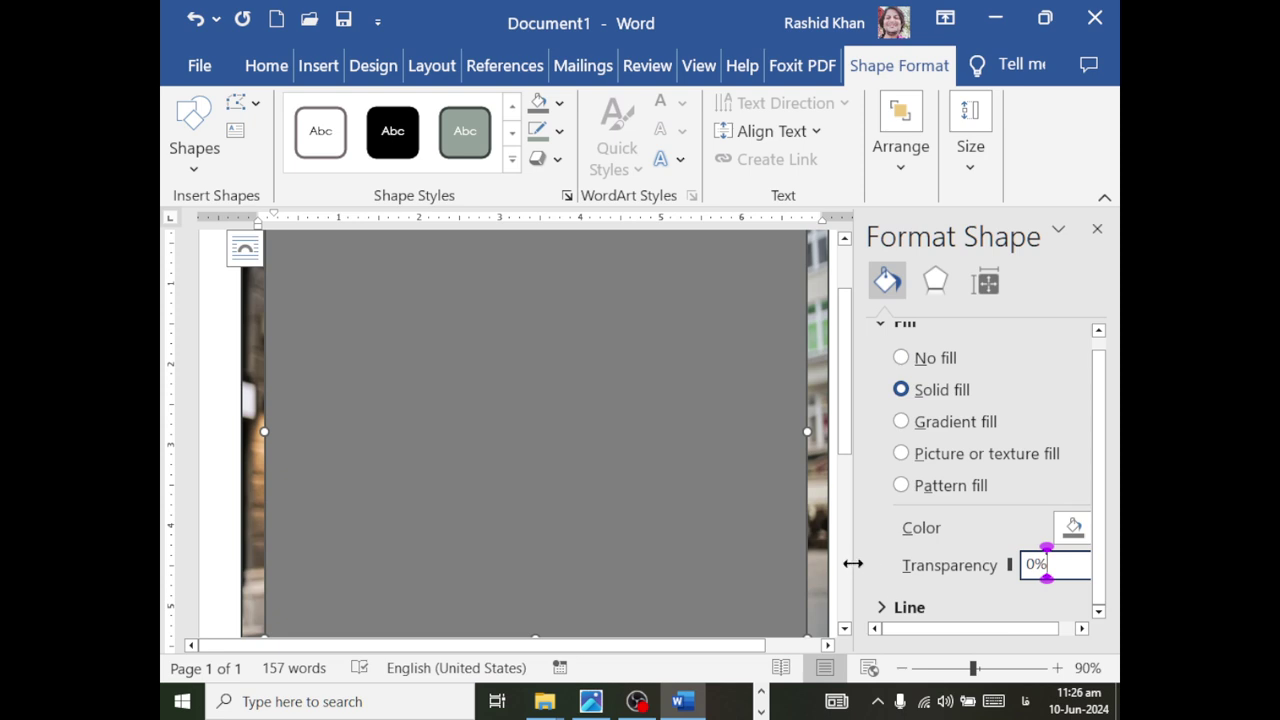
drag(852, 563, 776, 557)
click(1079, 573)
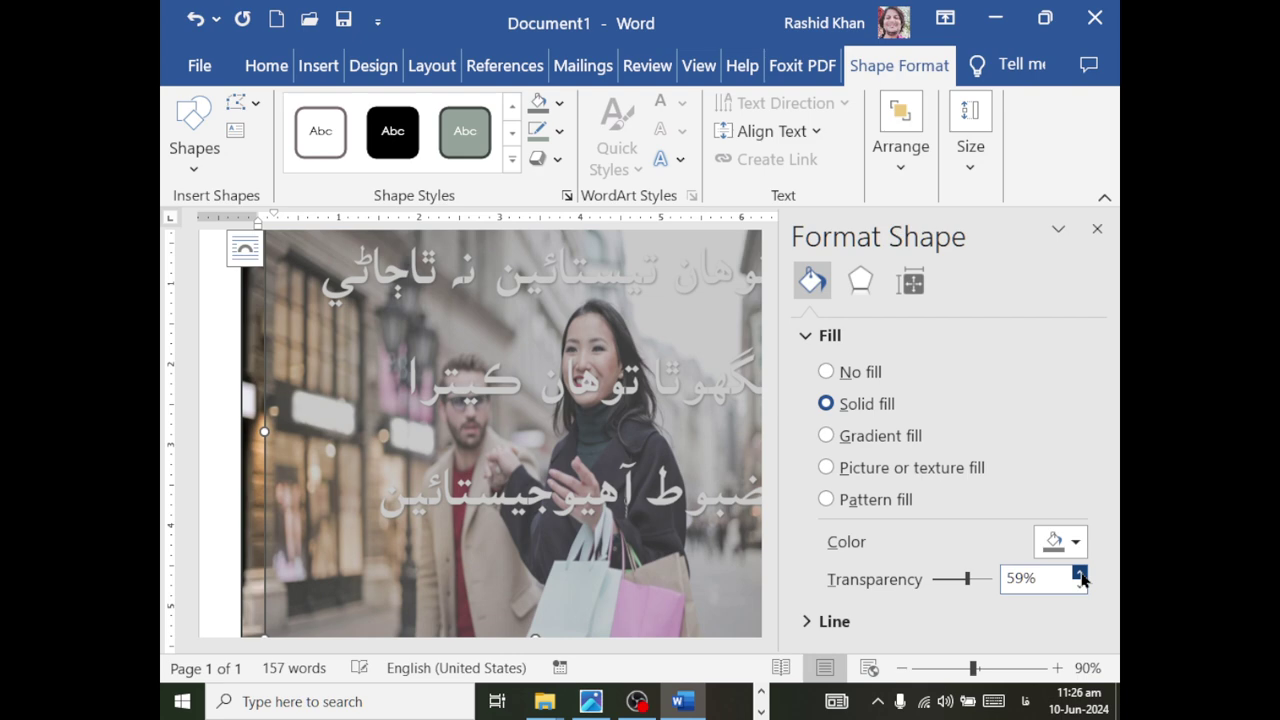
click(1079, 586)
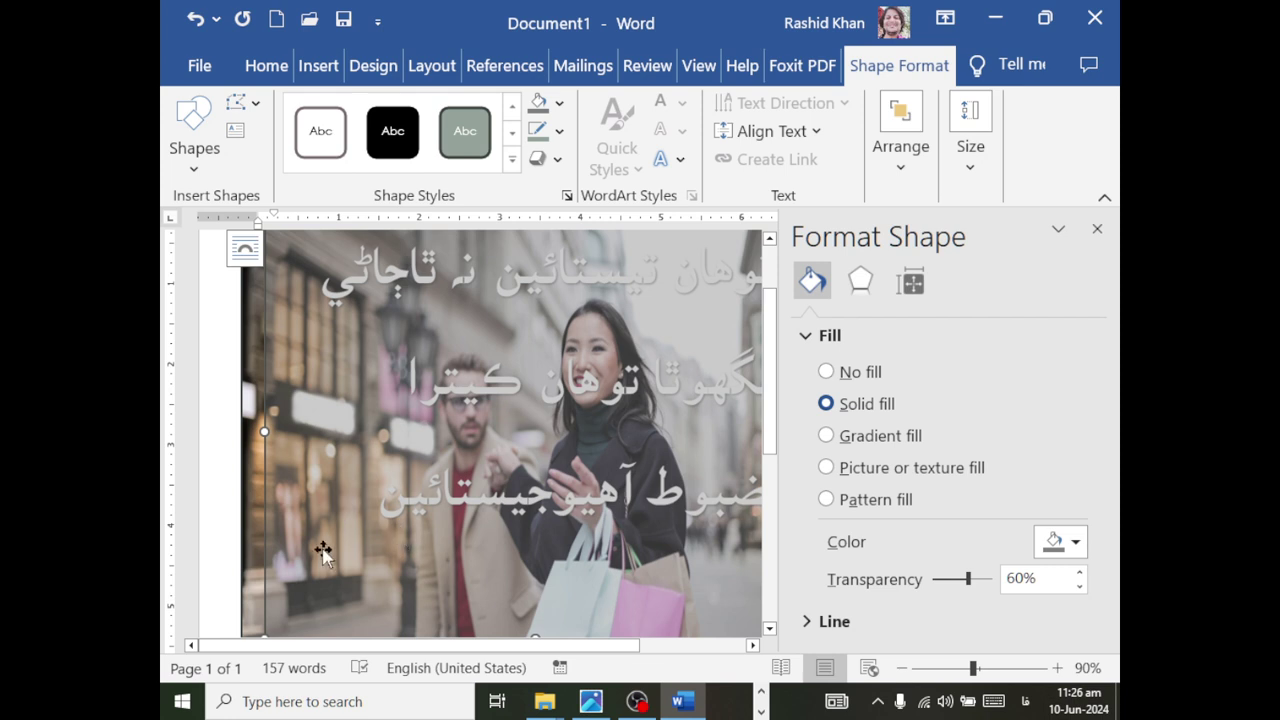
- Select the overlay Rectangle 2 in the Selection pane
click(1096, 229)
click(262, 66)
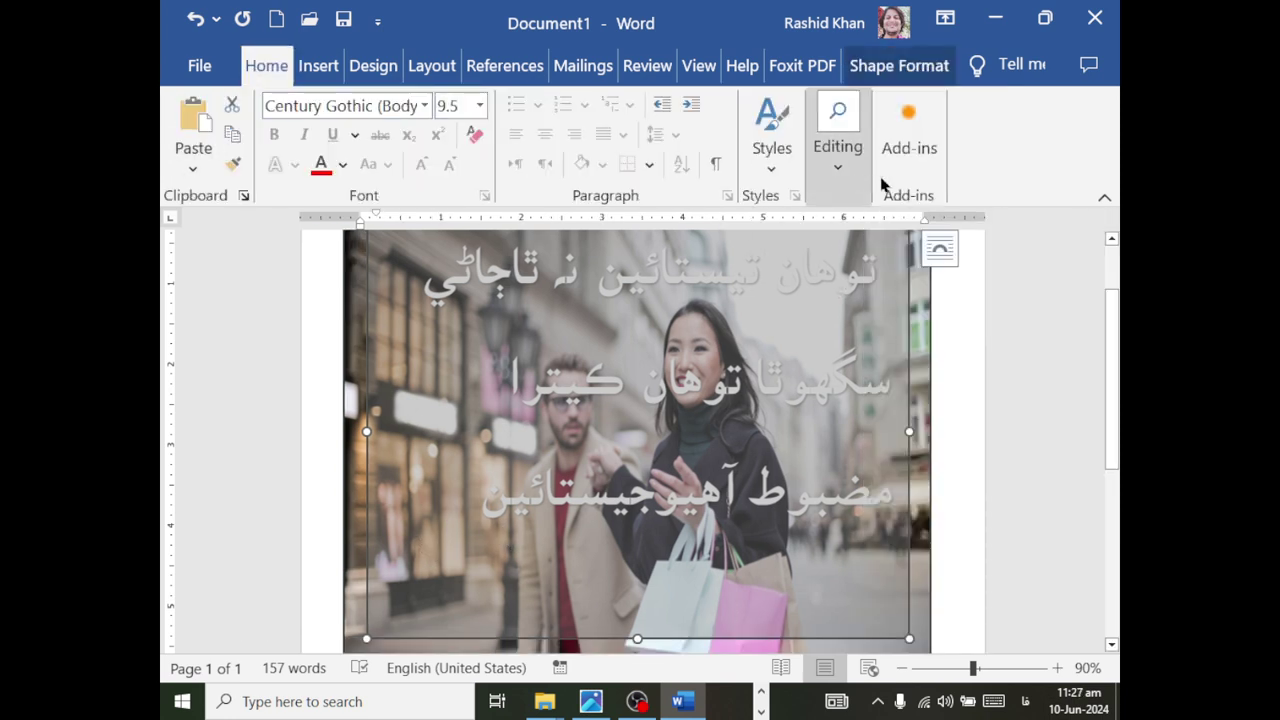
click(777, 176)
click(822, 155)
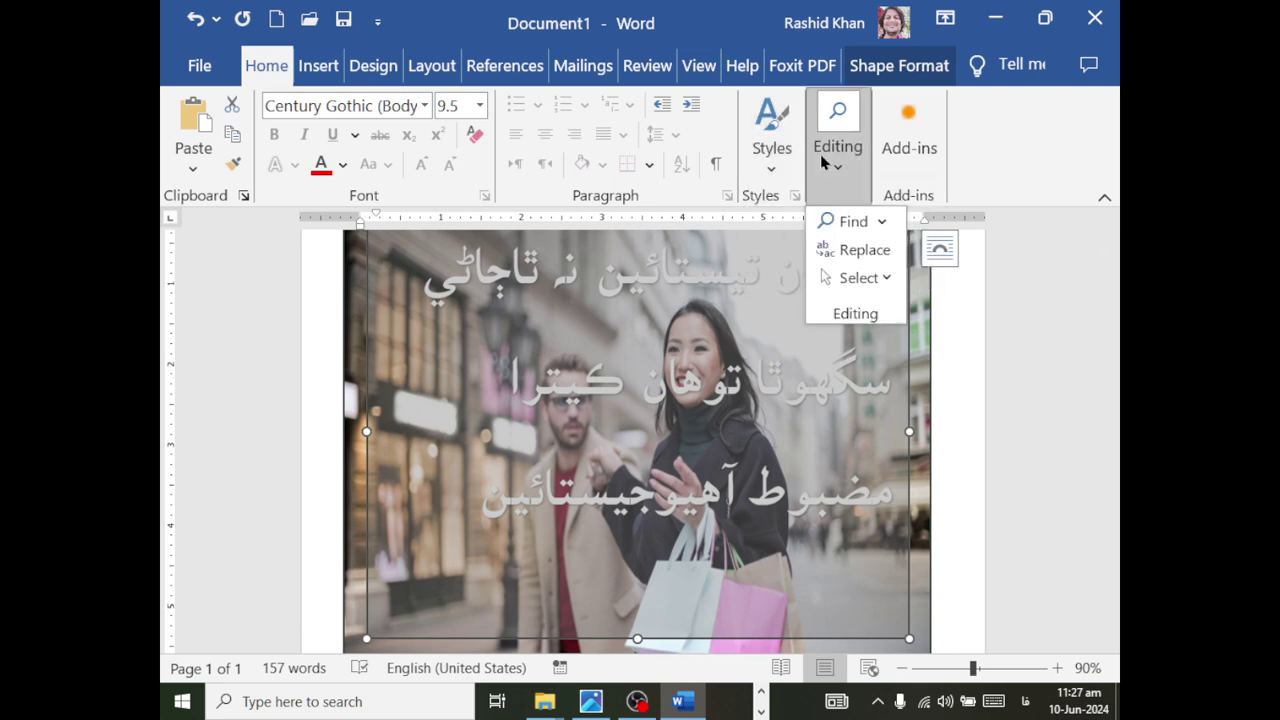
click(826, 275)
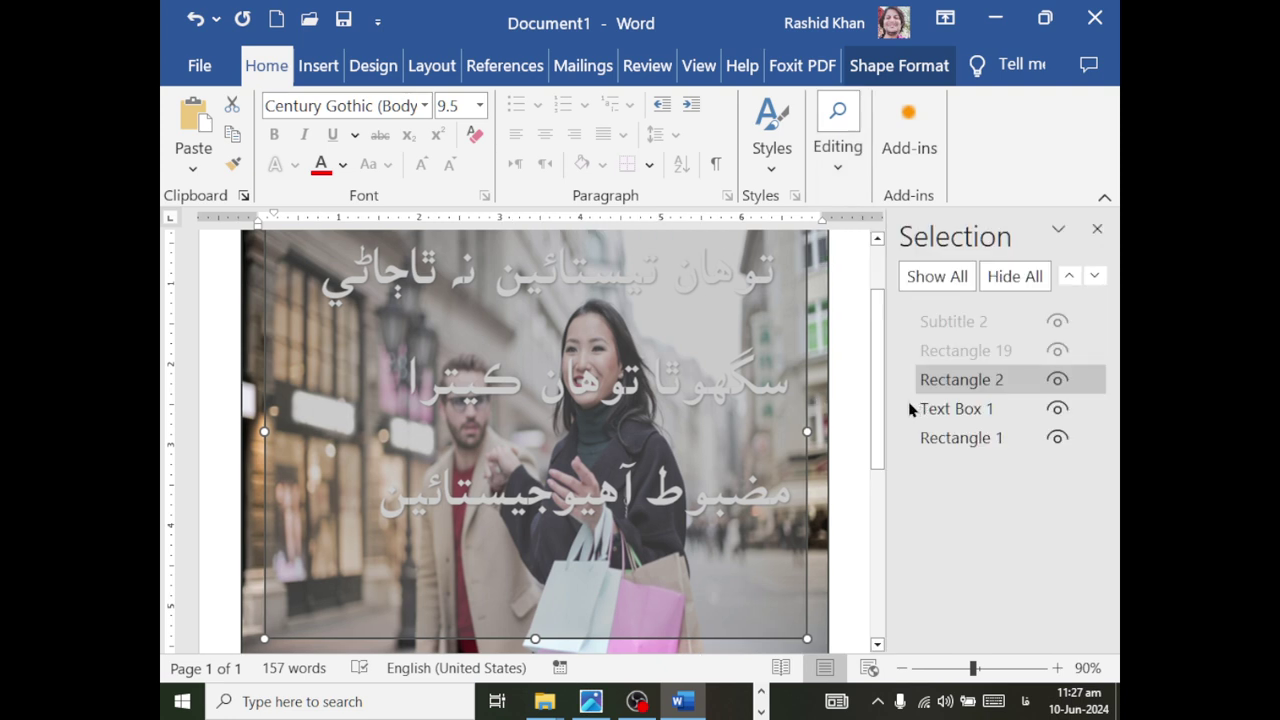
double_click(964, 386)
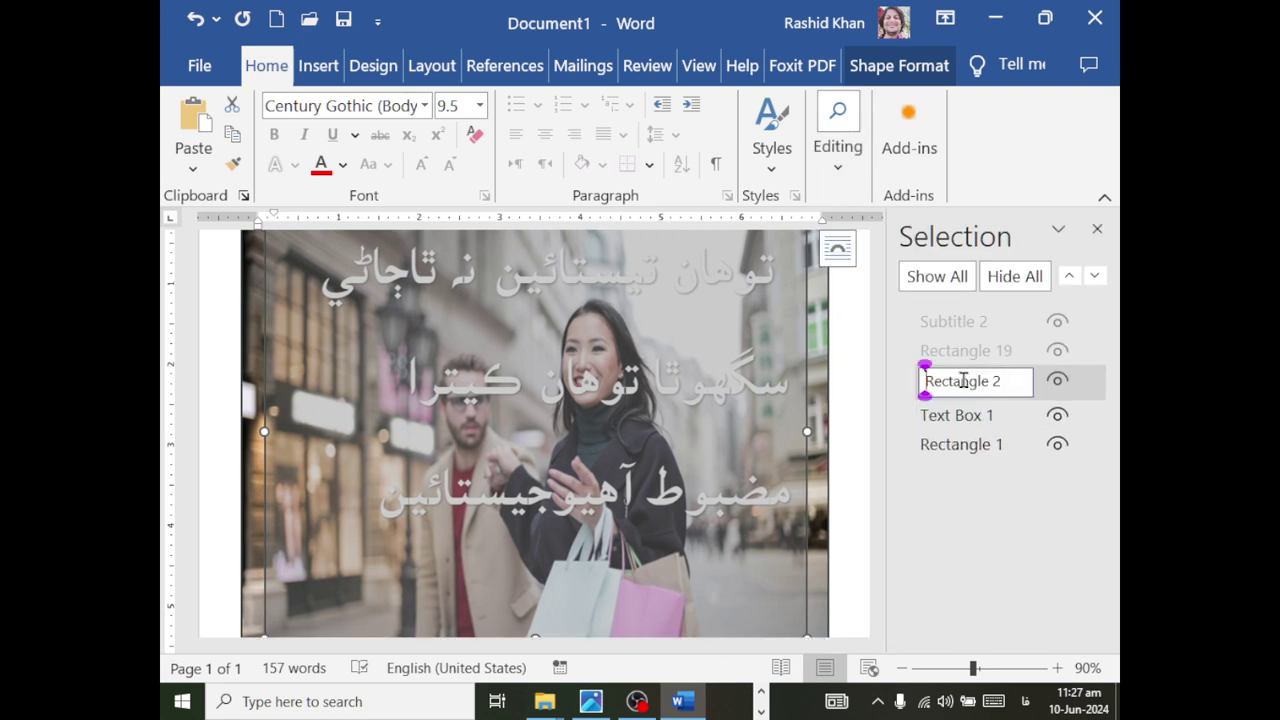
click(948, 432)
- Send the grey rectangle behind the Sindhi text box
click(946, 385)
click(1093, 278)
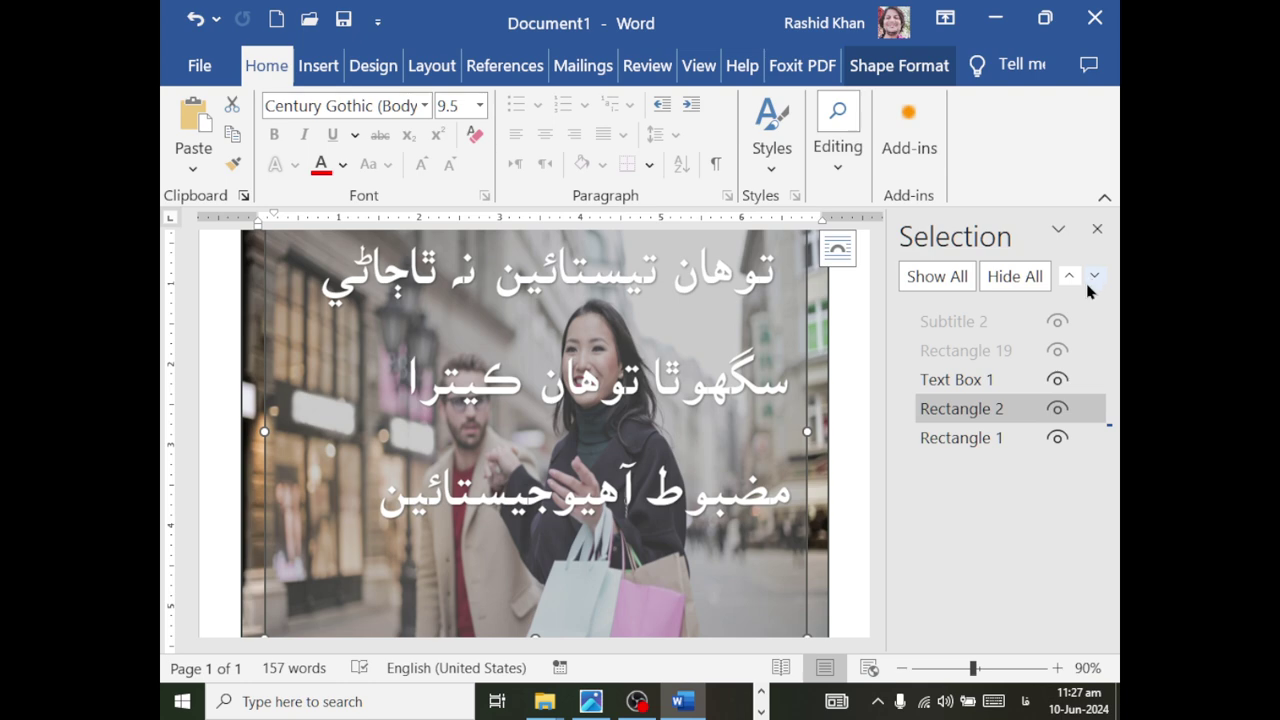
click(1069, 283)
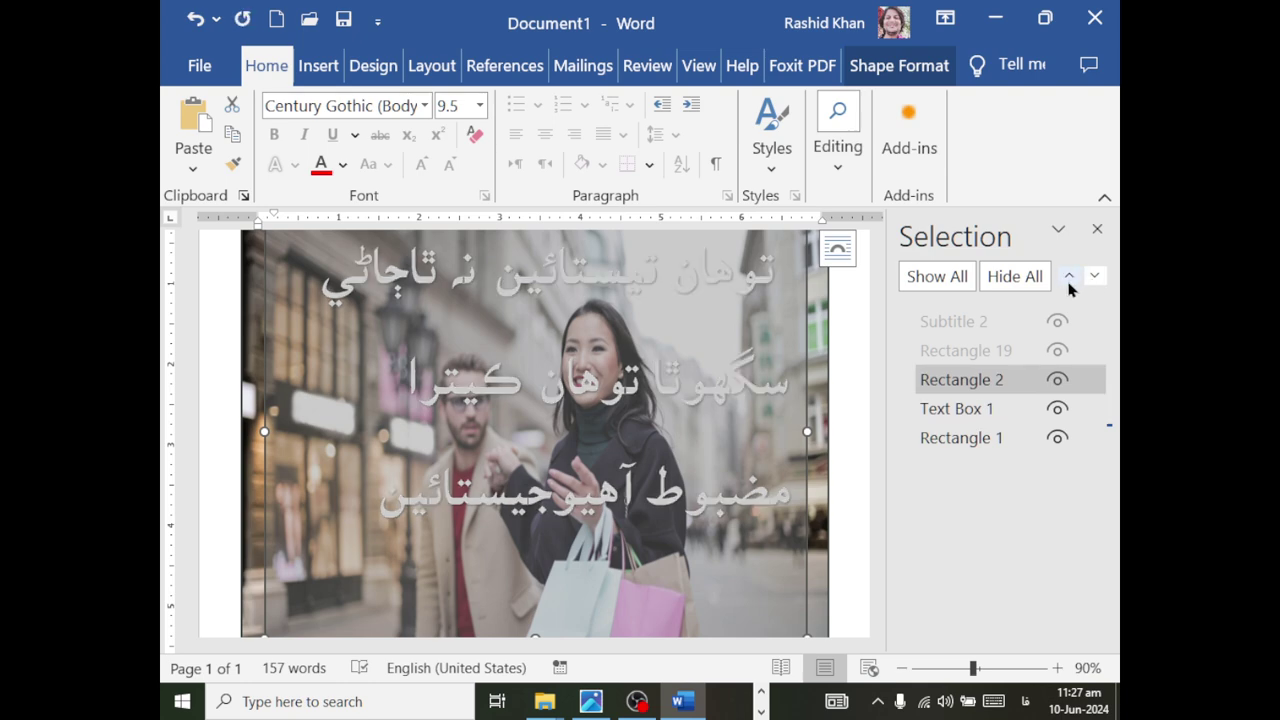
click(1093, 285)
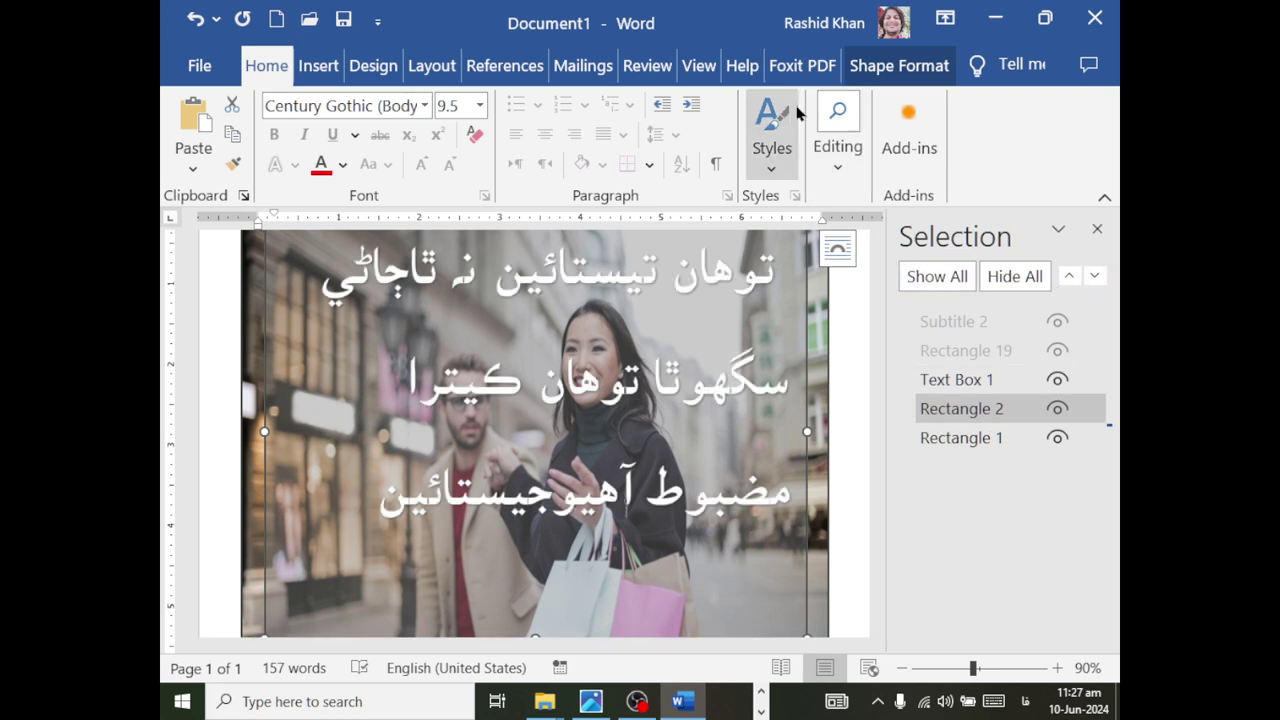
- Set the grey overlay rectangle's shape outline to No Outline
click(876, 68)
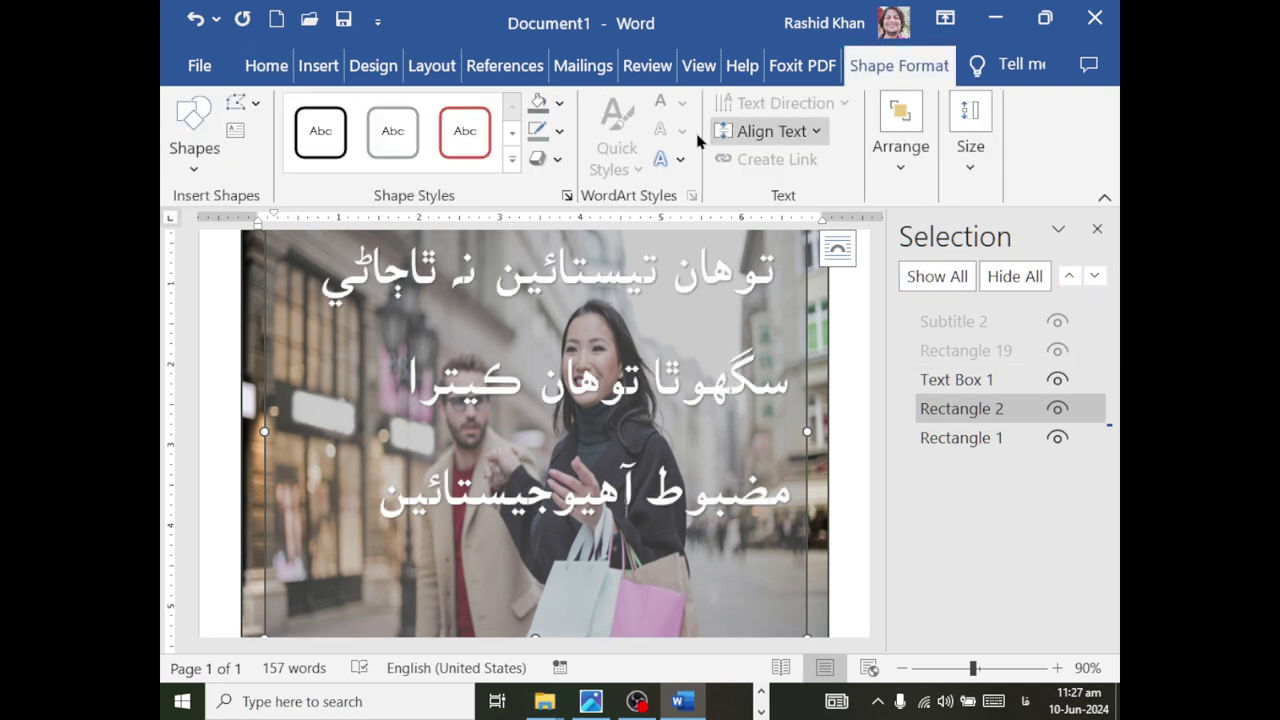
click(560, 130)
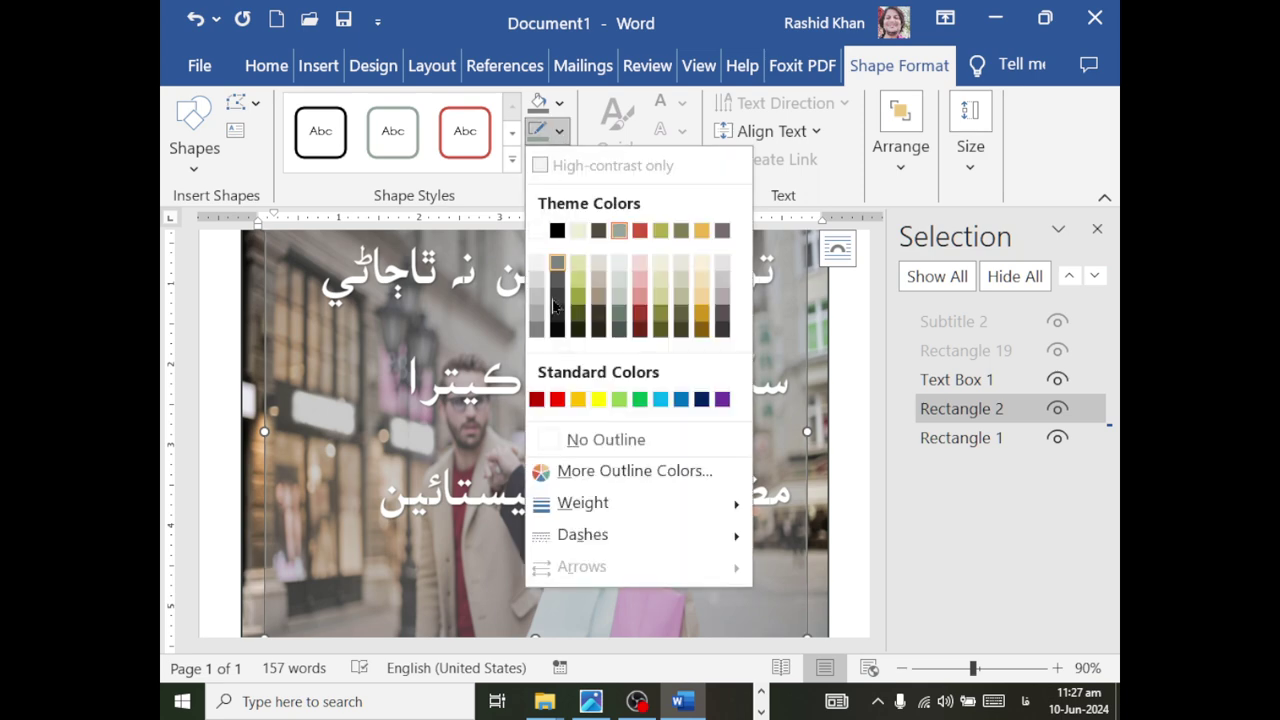
click(570, 439)
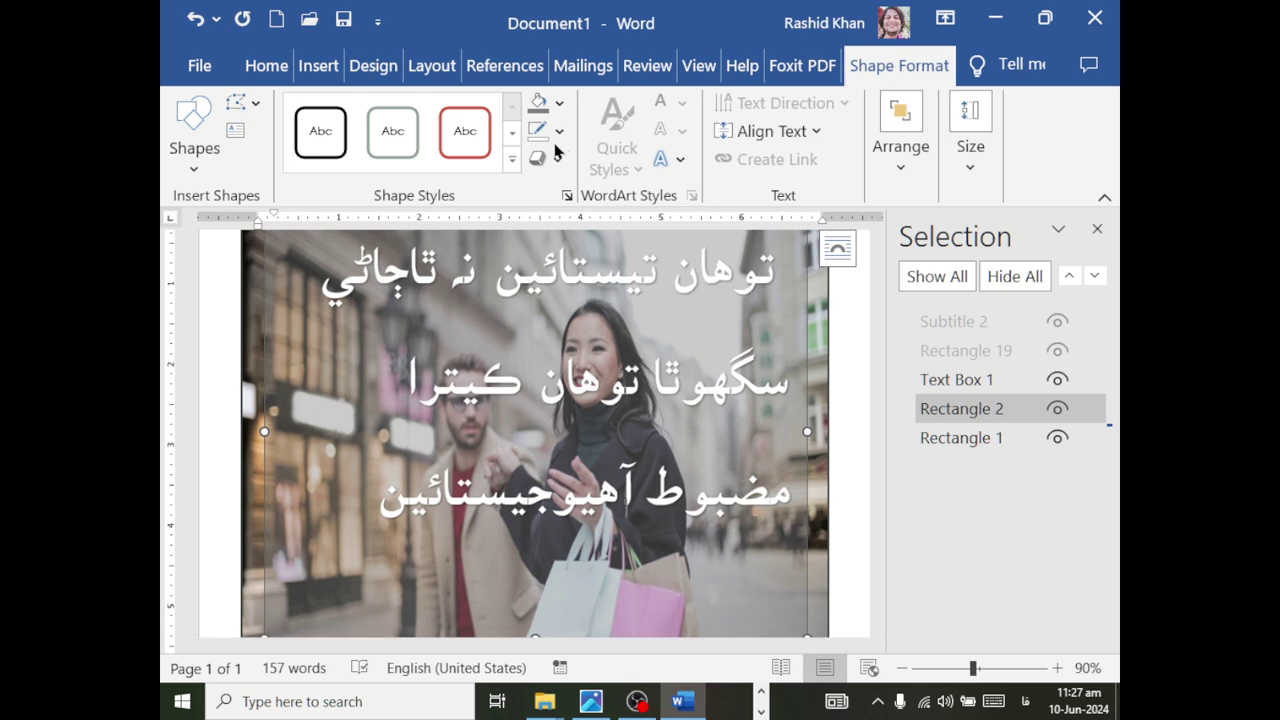
- Browse the Shape Fill gradient options, close them without applying, and reselect the rectangle
click(558, 103)
click(558, 103)
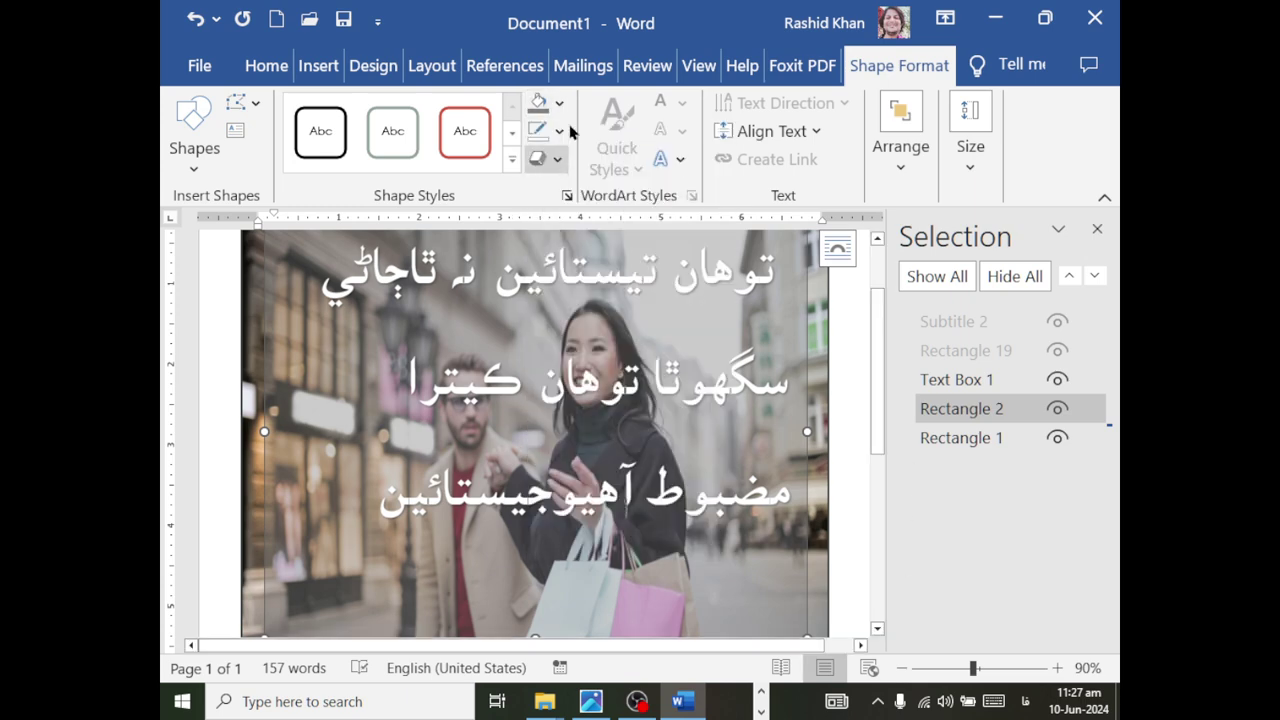
click(558, 103)
mouse_move(635, 517)
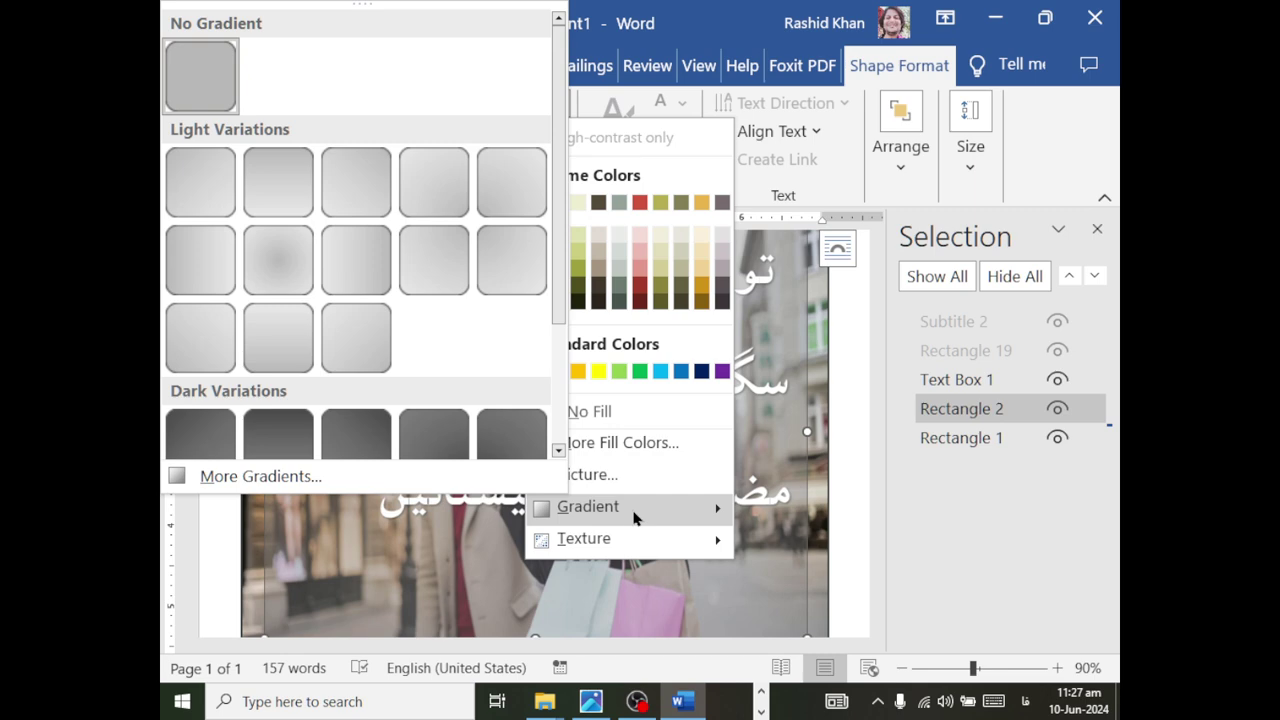
click(556, 432)
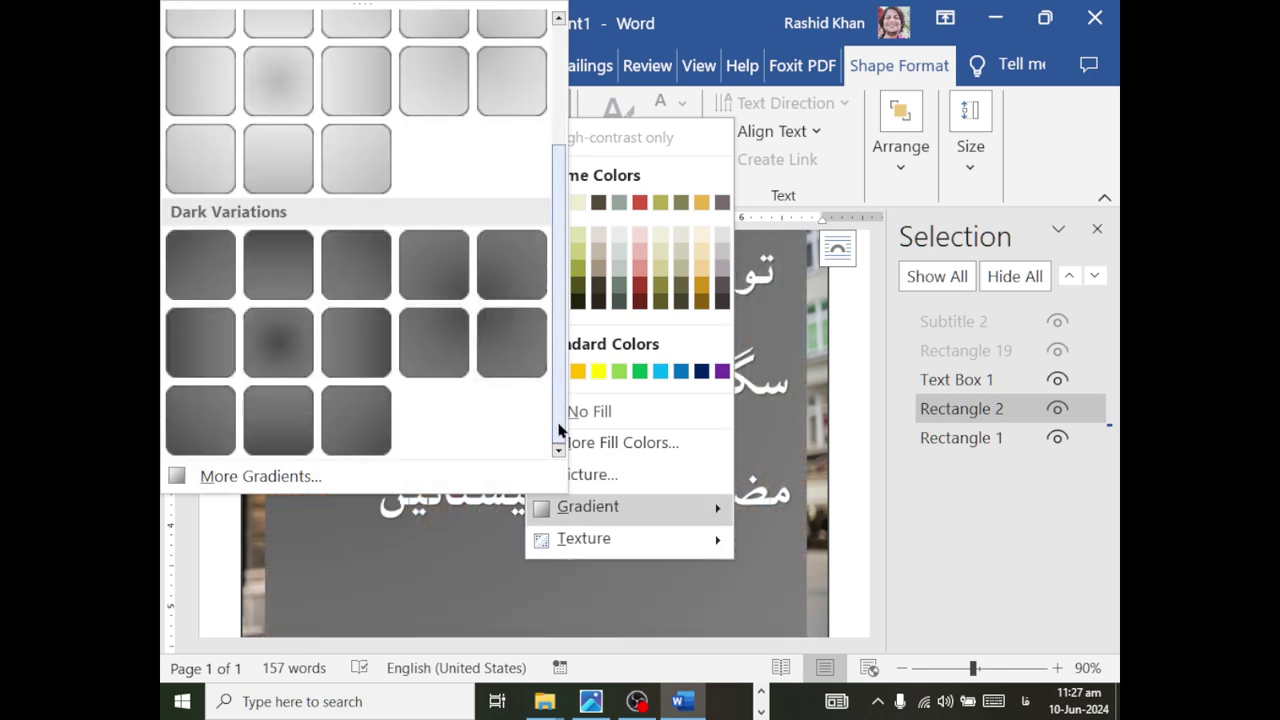
click(955, 545)
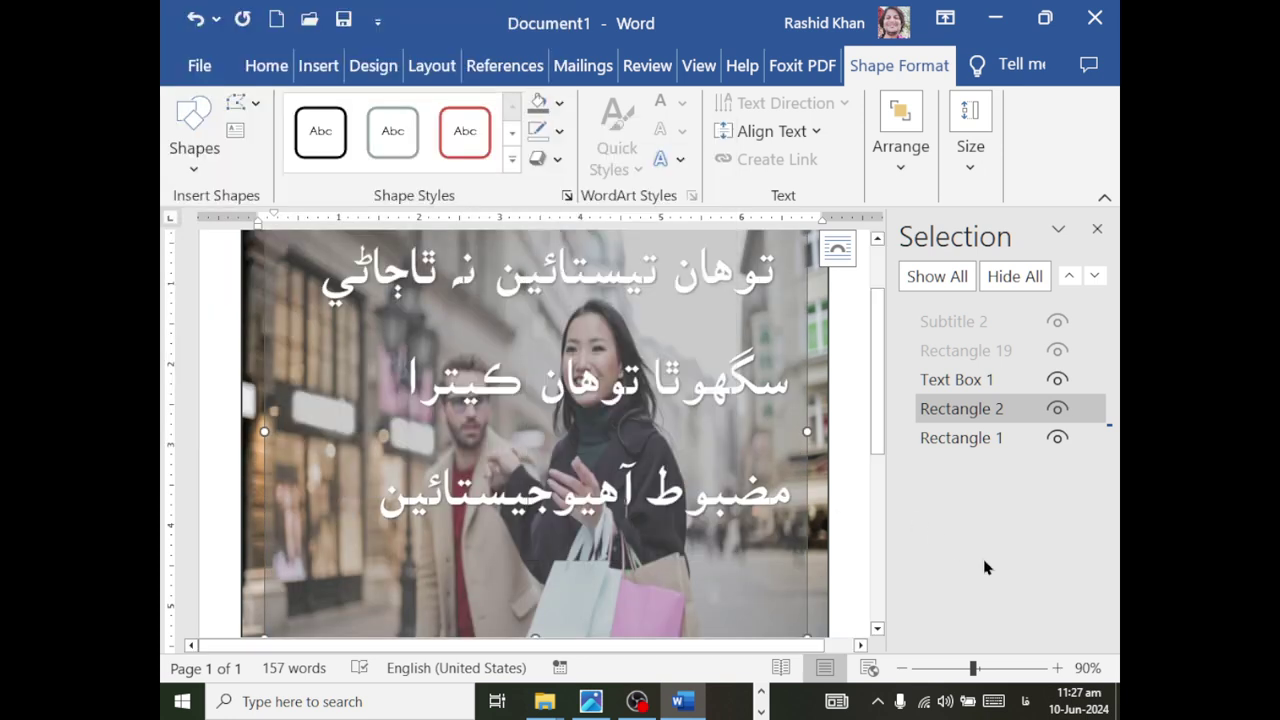
click(828, 524)
click(750, 572)
- Drag Rectangle 2's right, bottom and left edges out to the photo's borders
scroll(745, 555, down, 3)
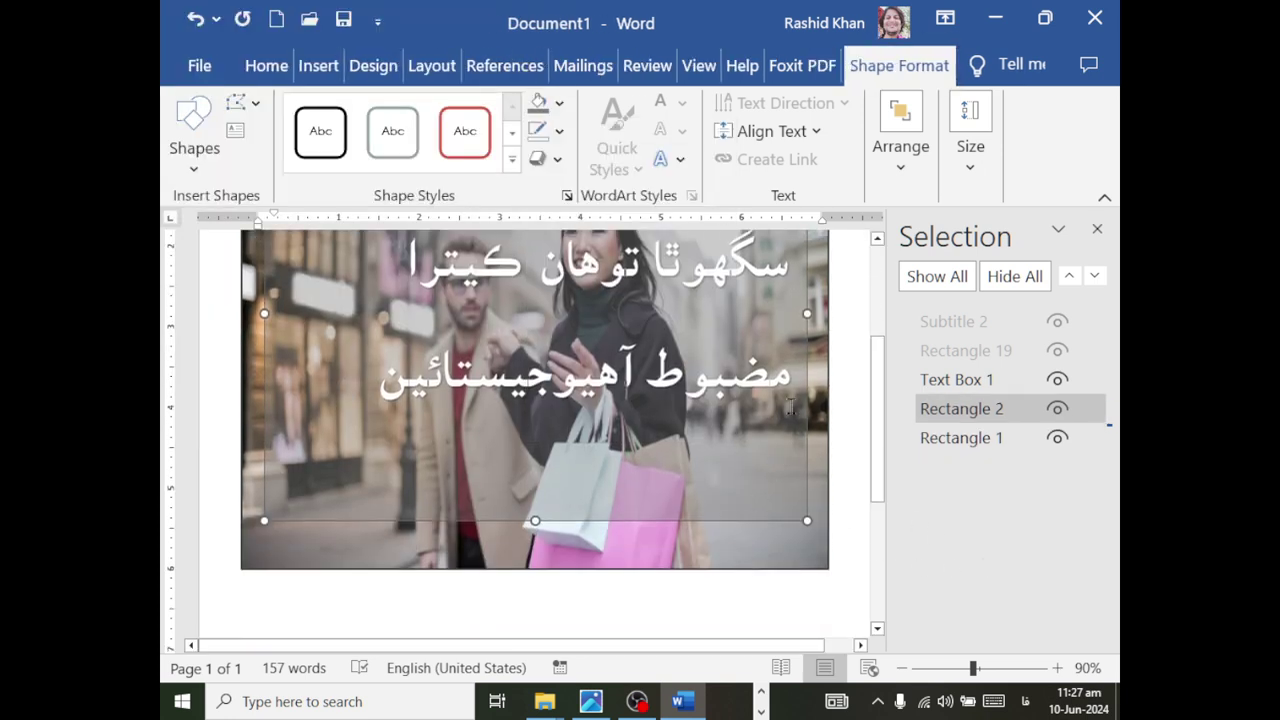
drag(809, 313, 829, 313)
scroll(540, 450, up, 3)
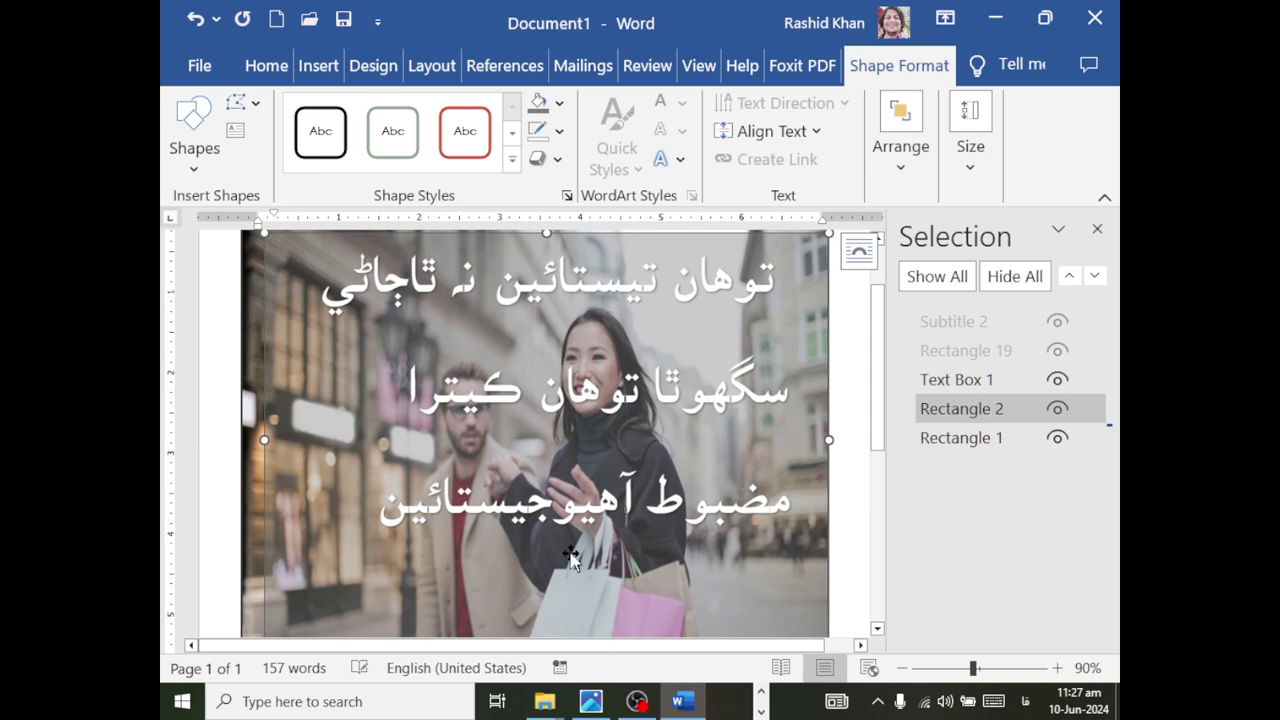
scroll(537, 451, down, 4)
drag(547, 486, 547, 532)
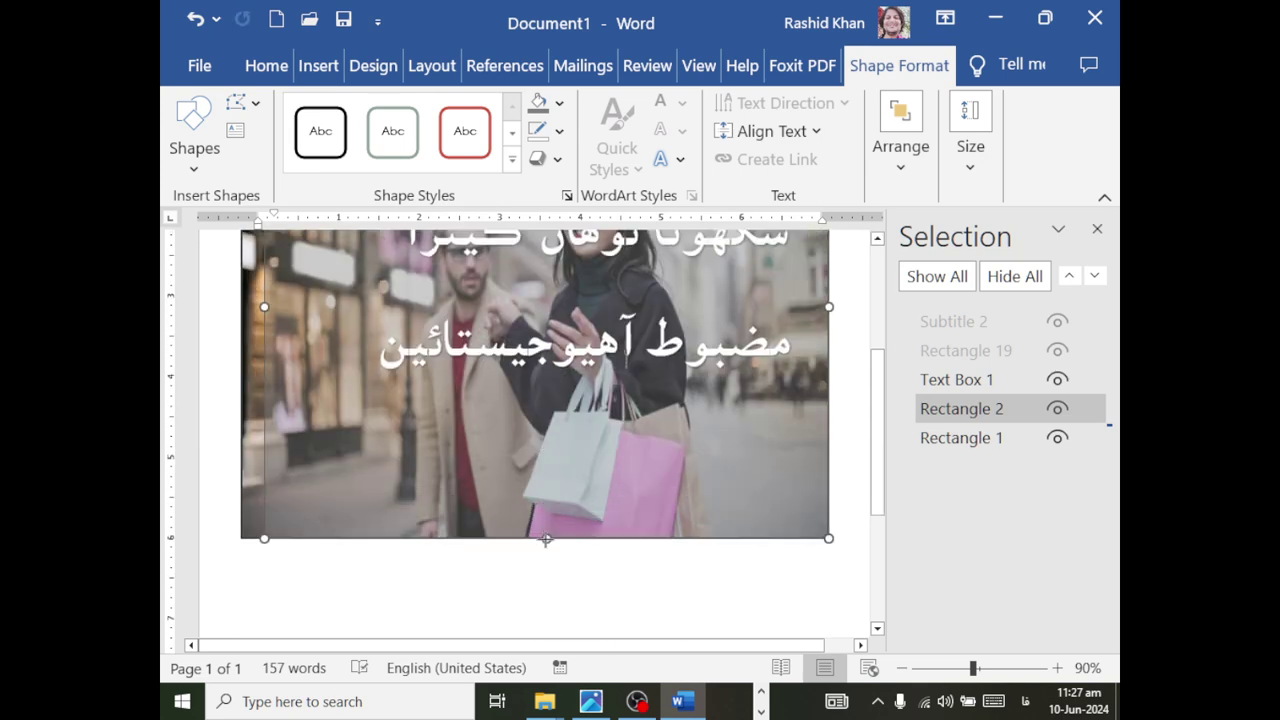
scroll(244, 500, up, 1)
scroll(244, 500, up, 4)
drag(244, 500, 241, 503)
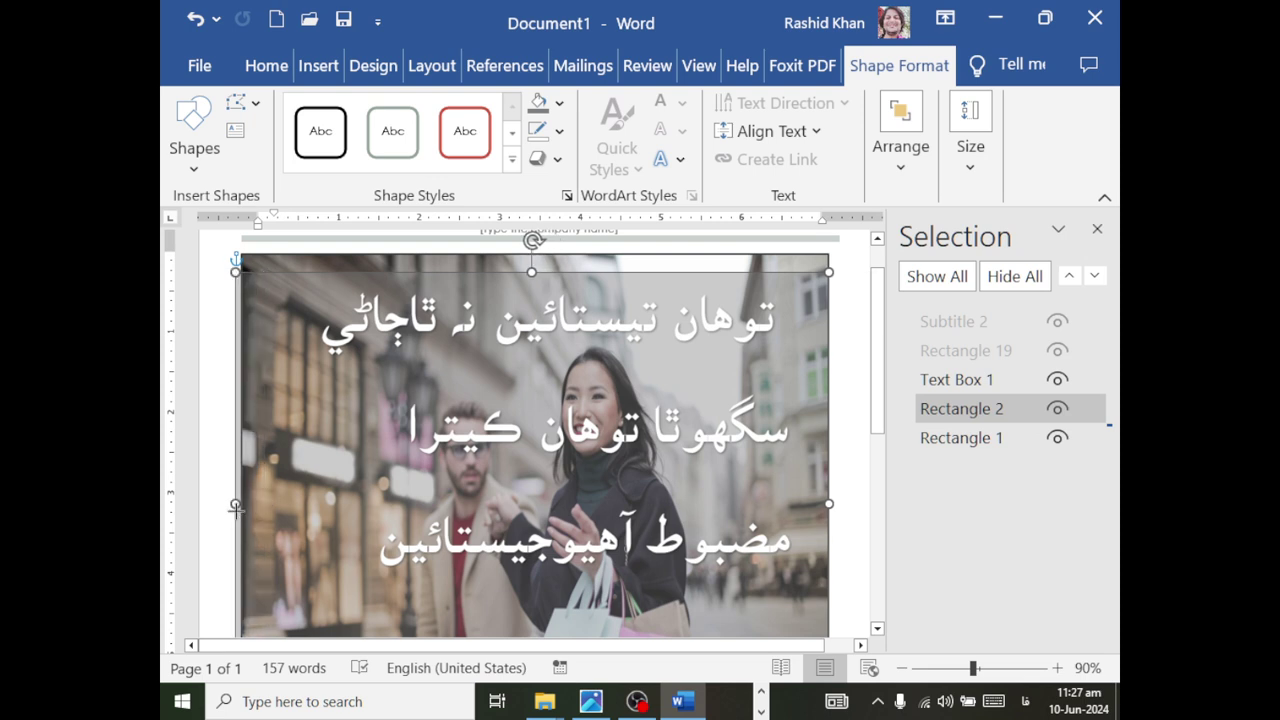
scroll(294, 432, down, 2)
scroll(429, 486, down, 4)
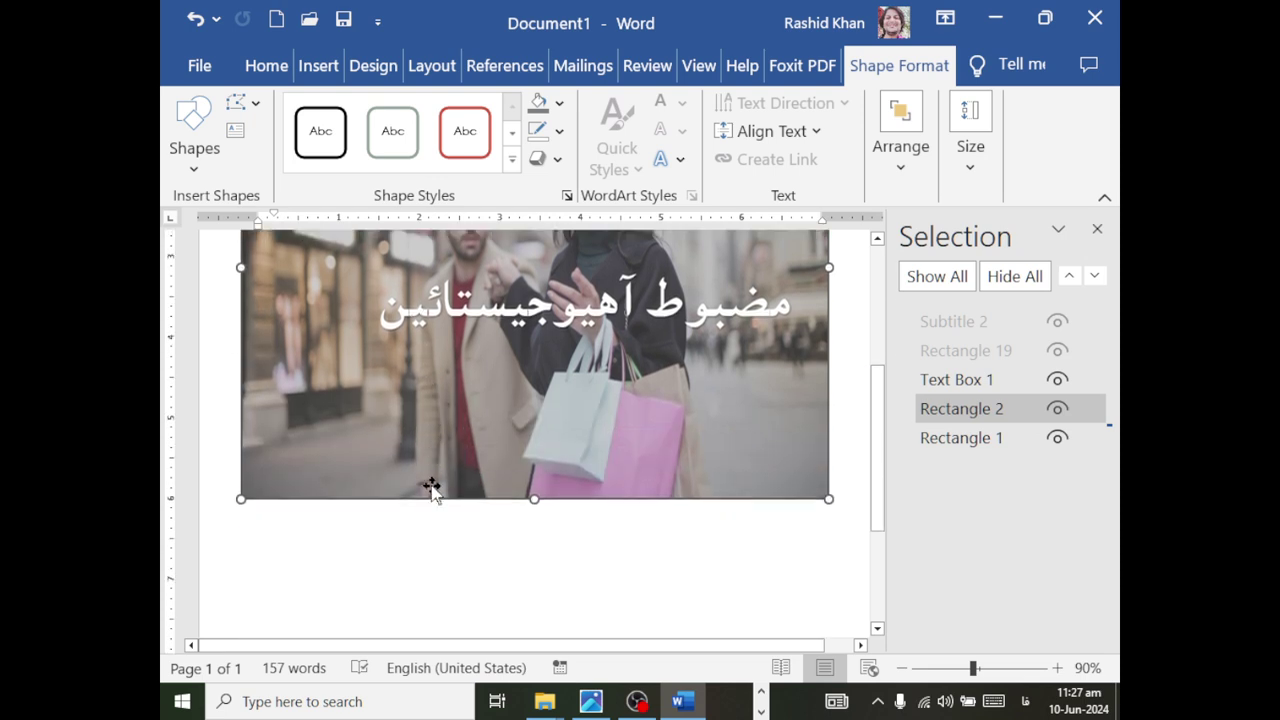
scroll(420, 316, up, 6)
click(420, 316)
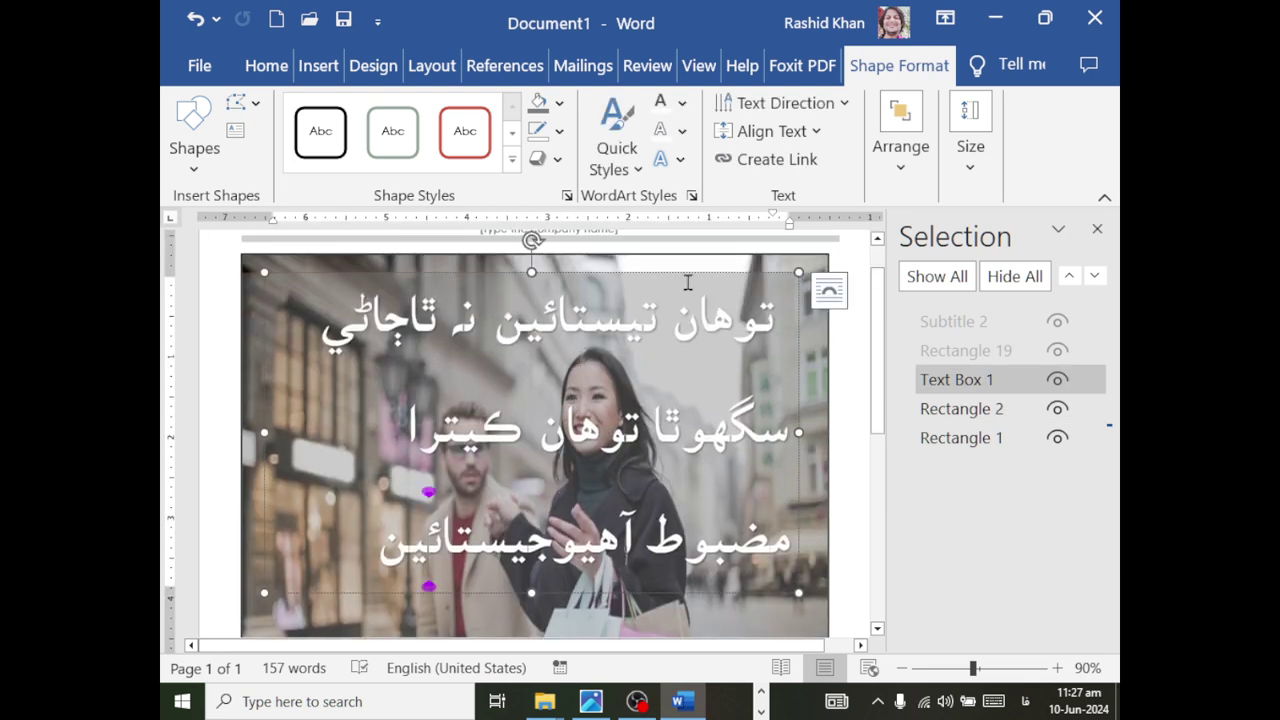
- Set the Sindhi text's font size to 40 point
click(268, 66)
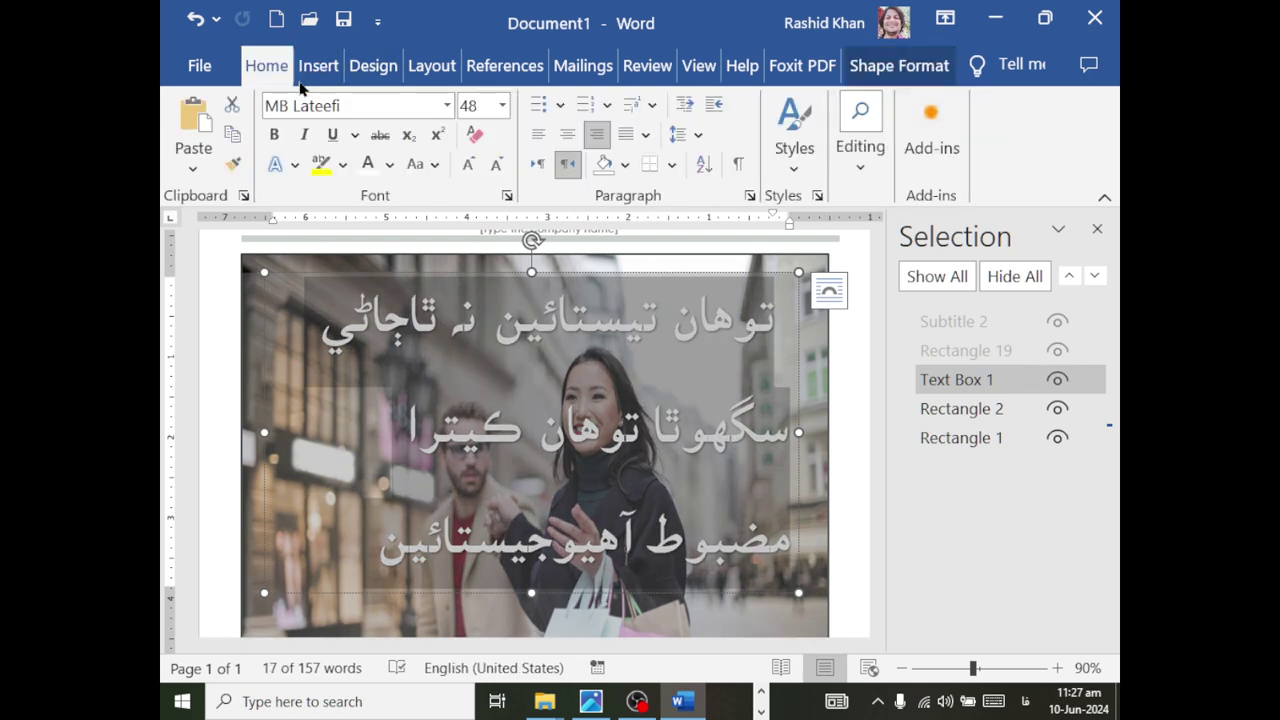
click(502, 105)
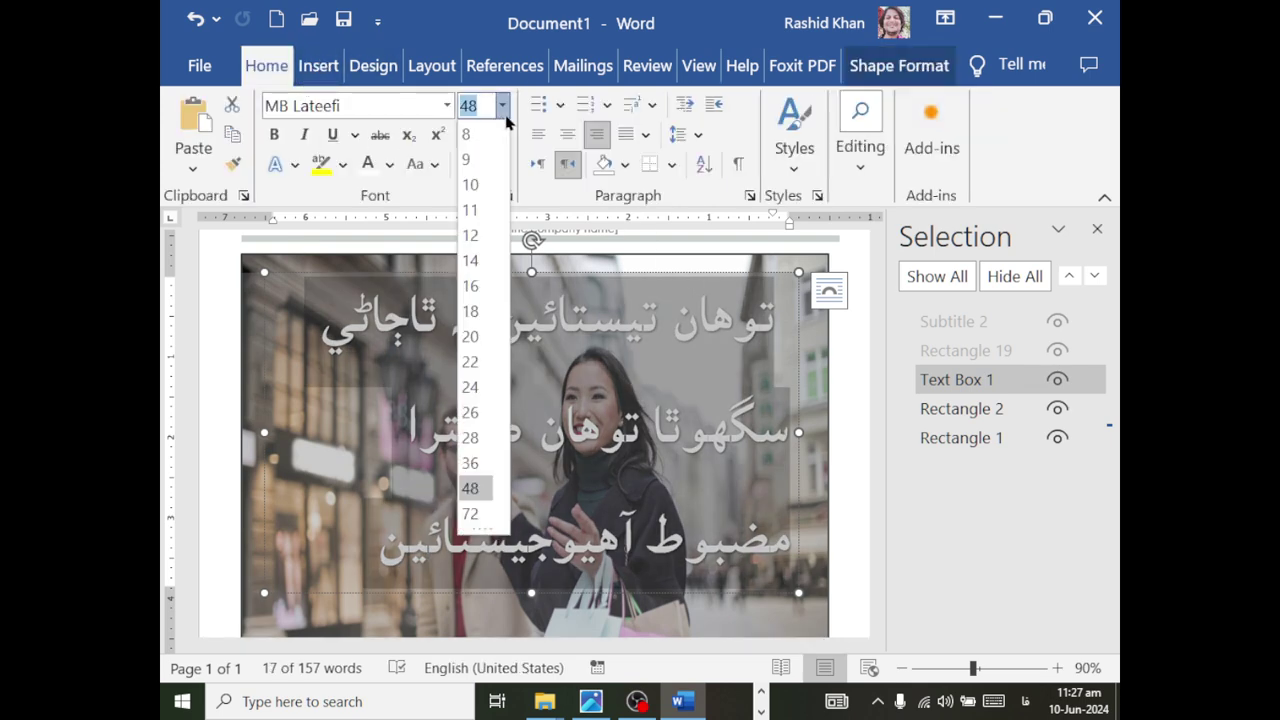
click(470, 463)
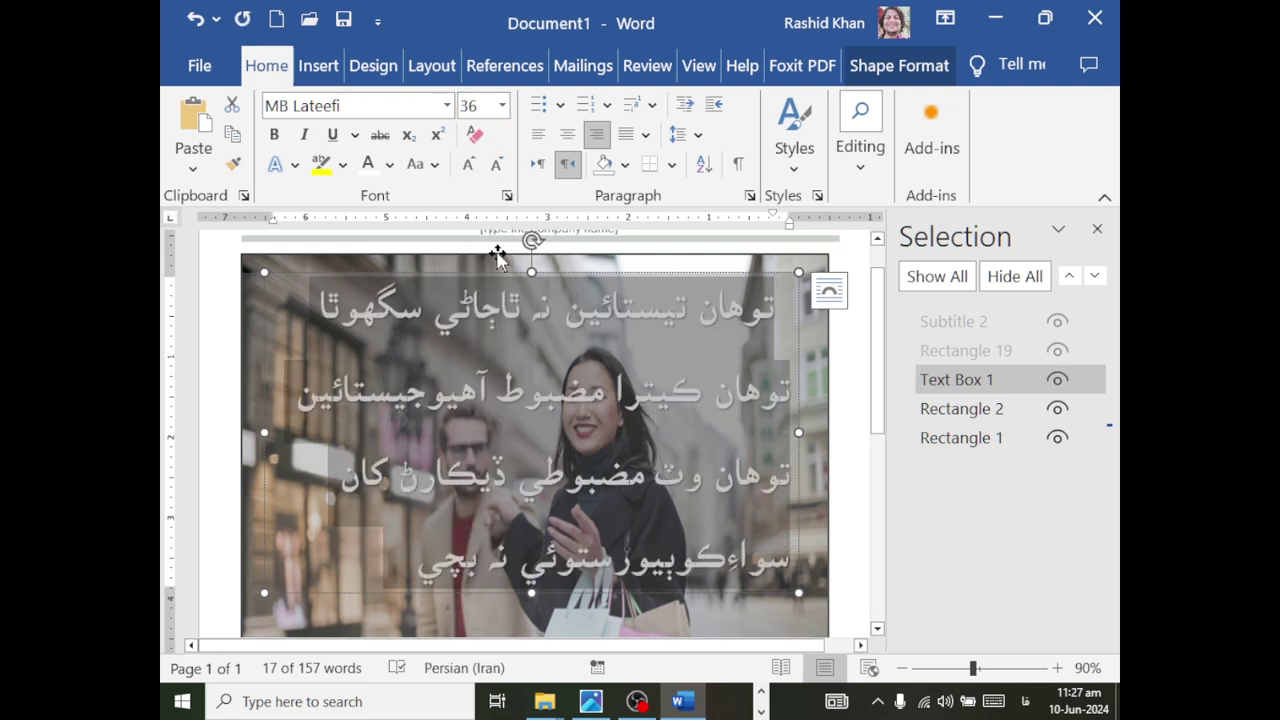
click(470, 105)
text(40)
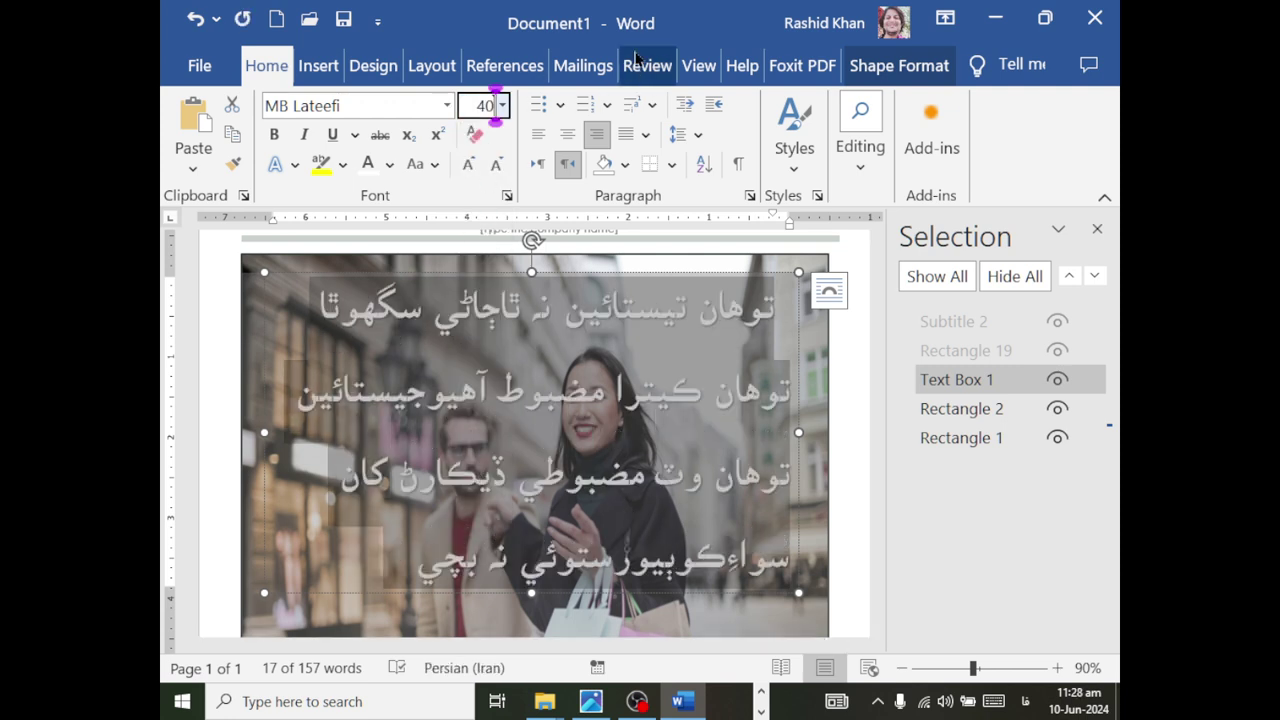
key(Return)
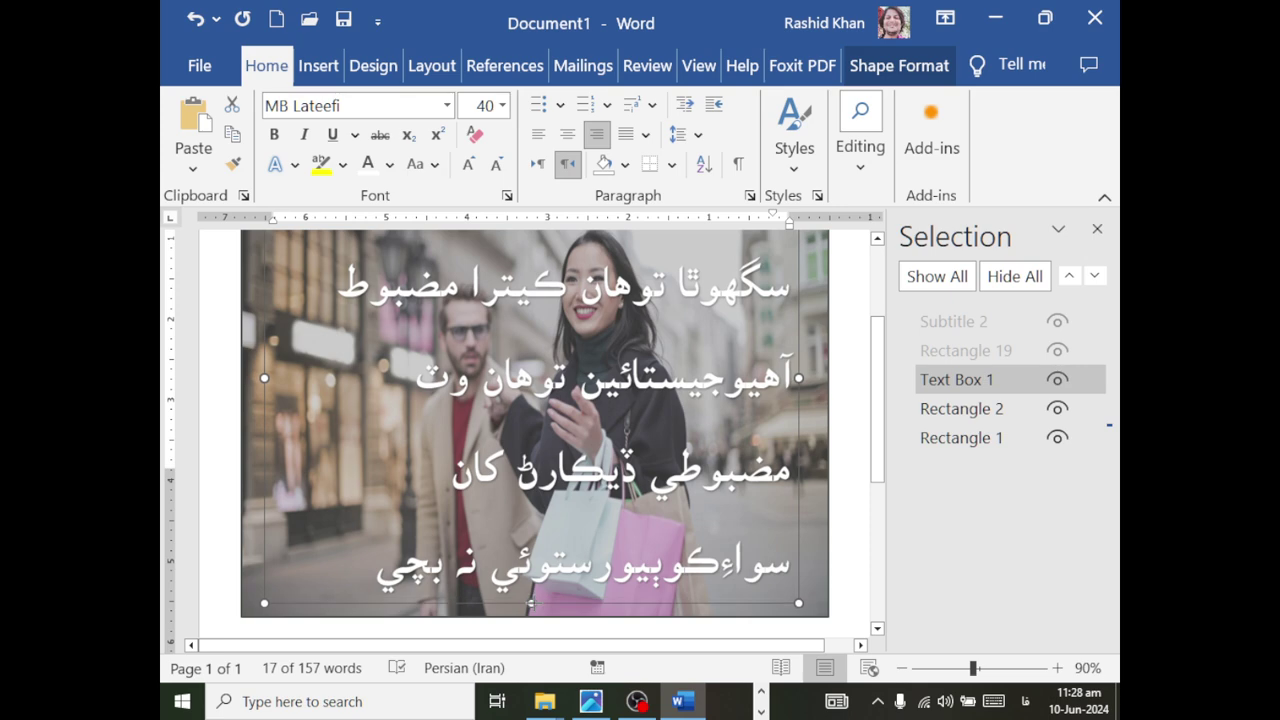
- Select all the Sindhi text and centre every line in the text box
click(536, 470)
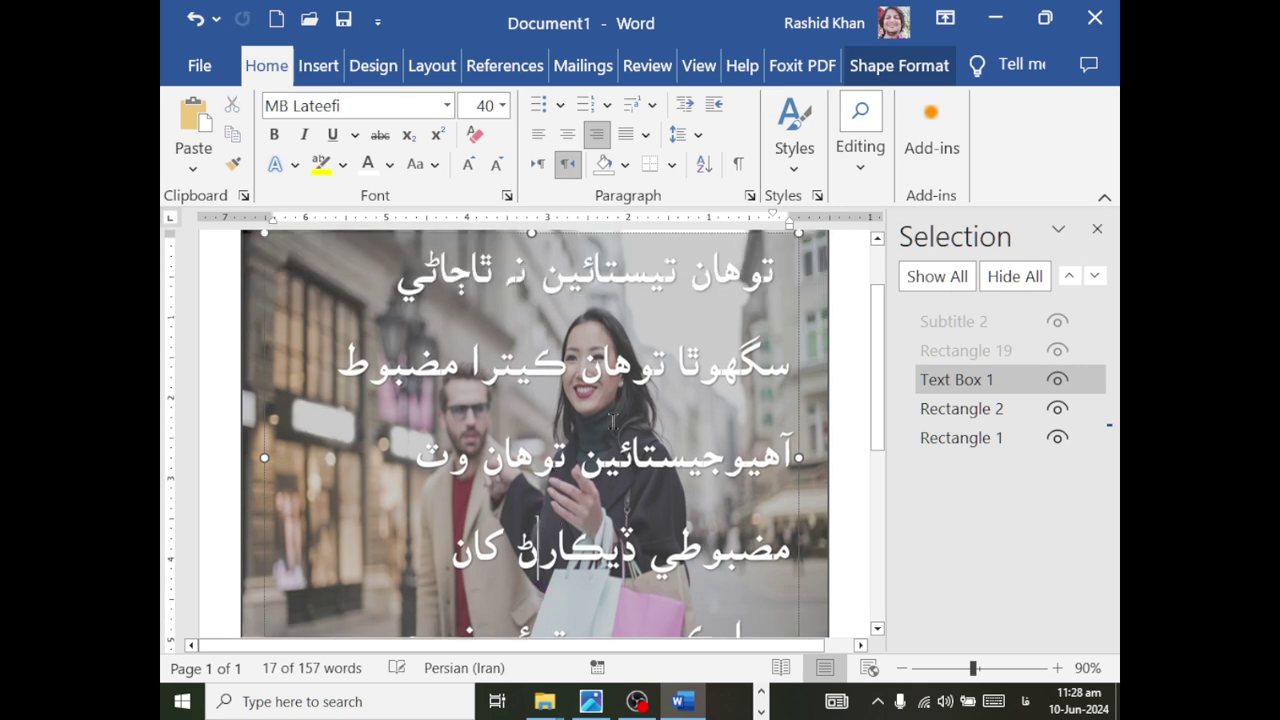
key(ctrl+a)
click(567, 134)
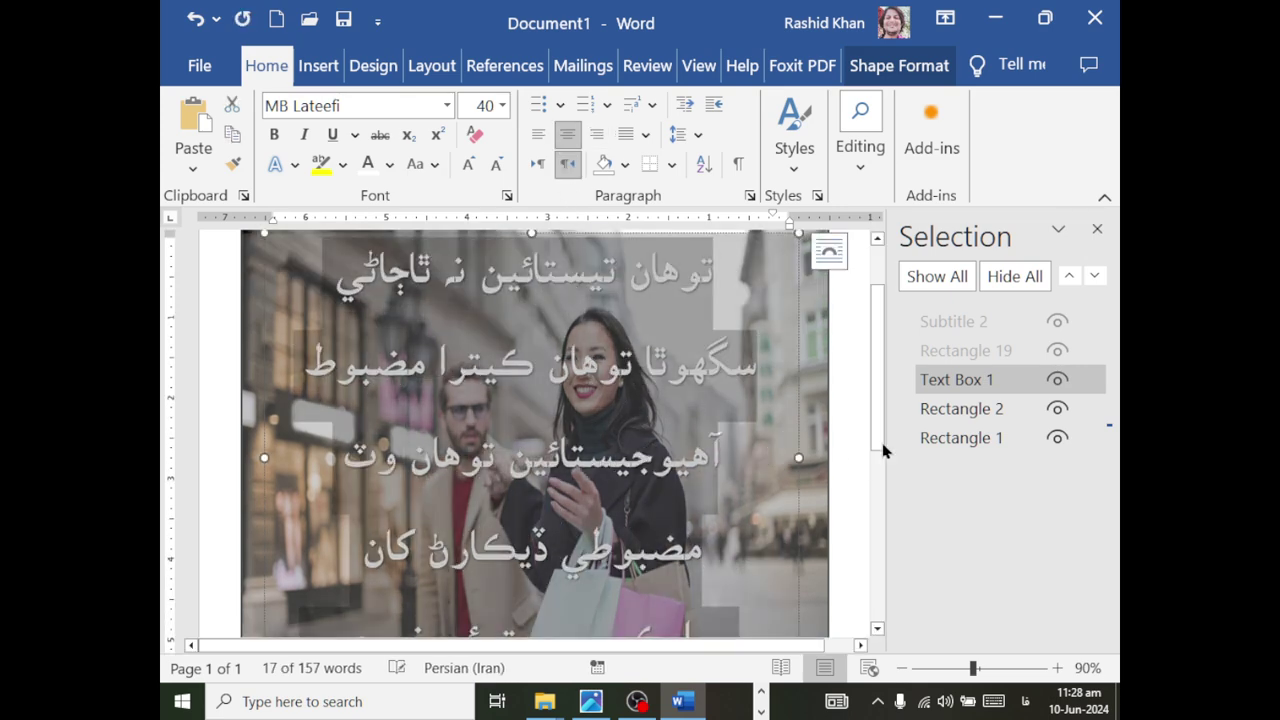
click(845, 394)
- Close the Selection pane and set the Sindhi text's Text Outline to No Outline
click(1097, 229)
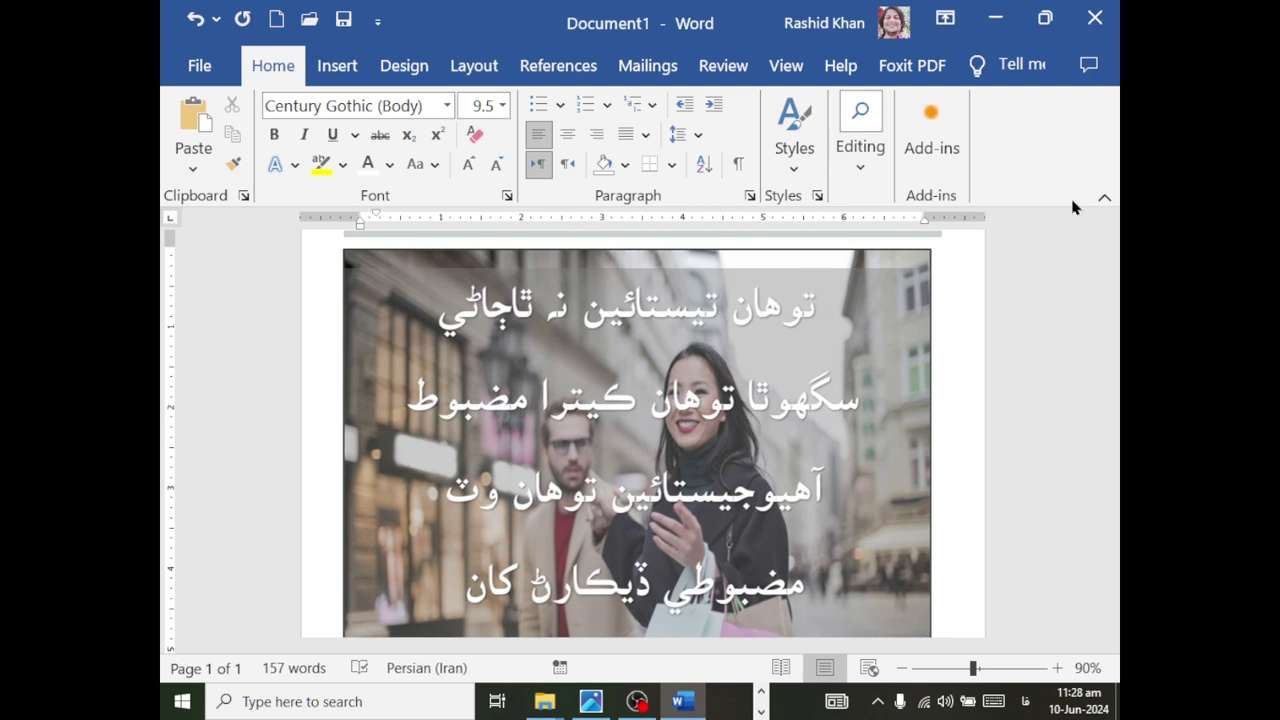
click(760, 305)
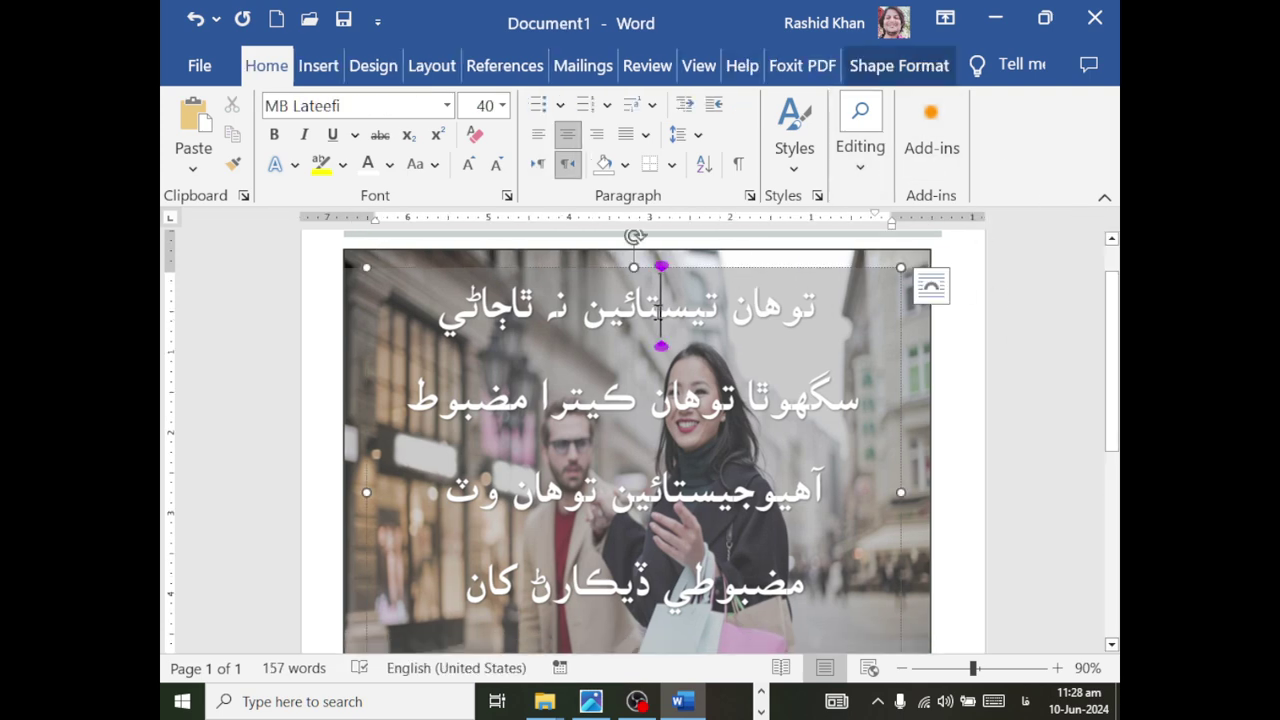
key(ctrl+a)
click(899, 65)
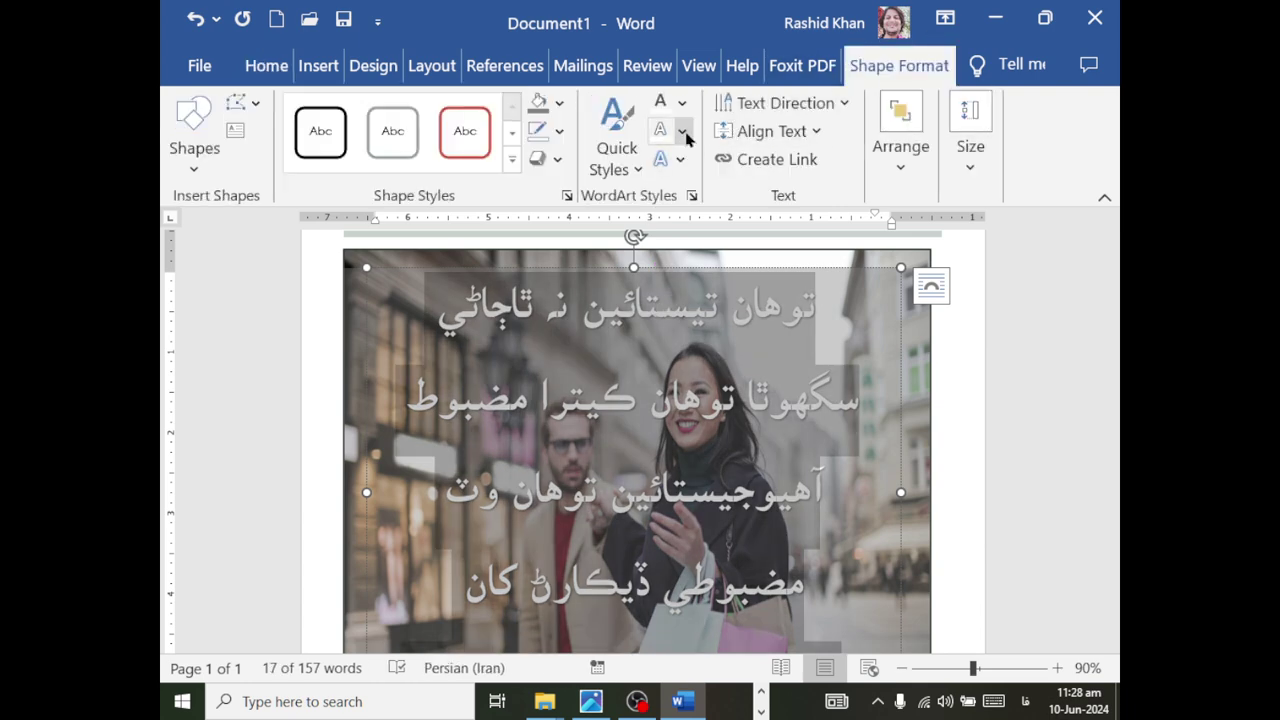
click(681, 131)
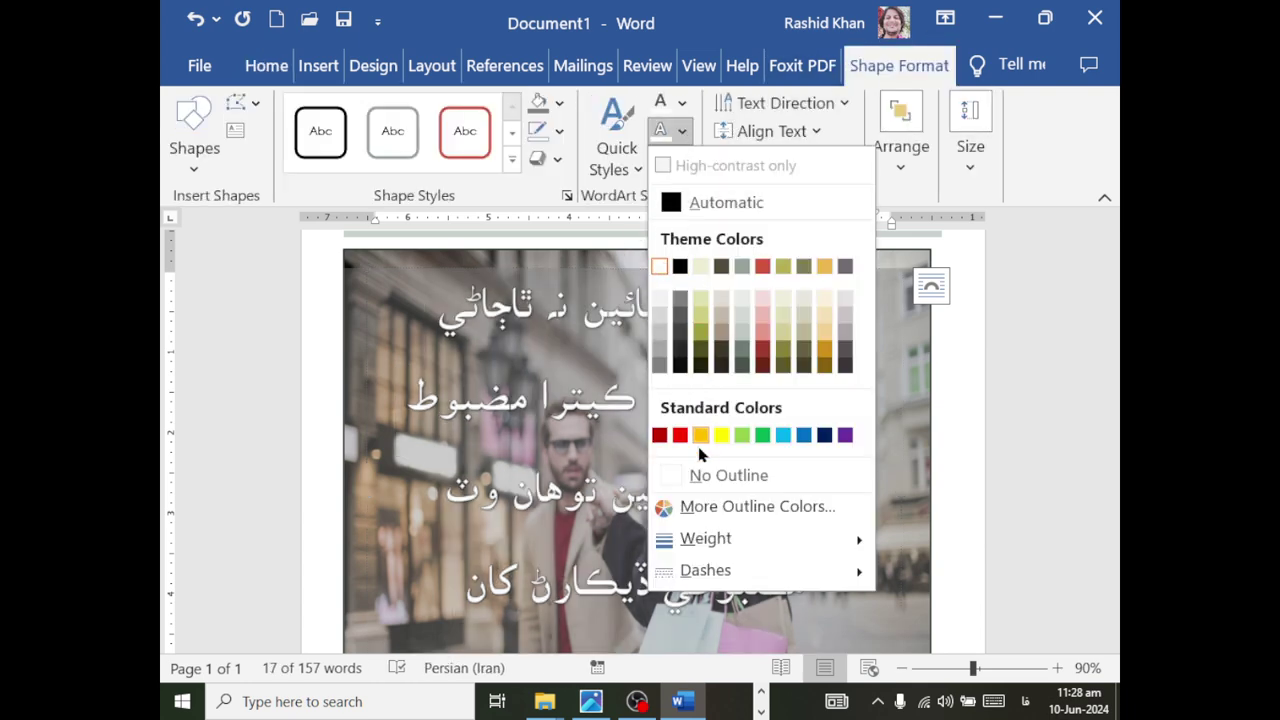
click(695, 477)
click(1050, 408)
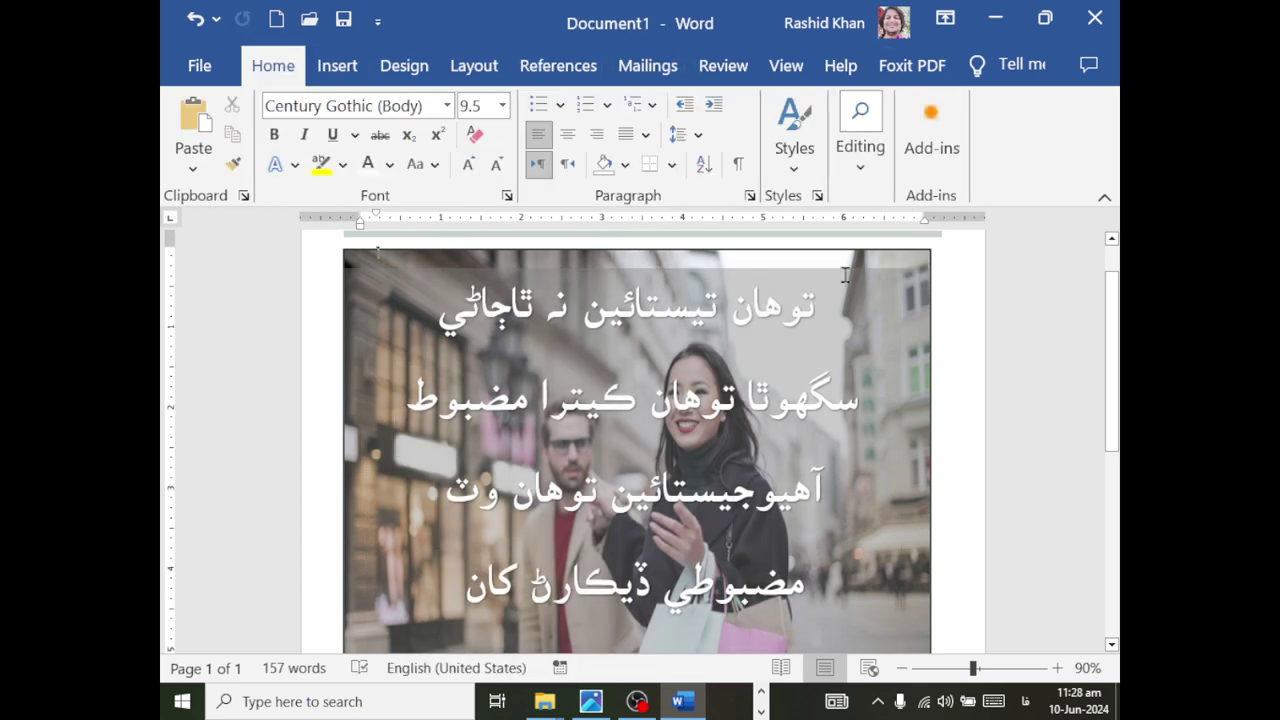
- Drag the street photo's top edge upward to make it taller
click(870, 280)
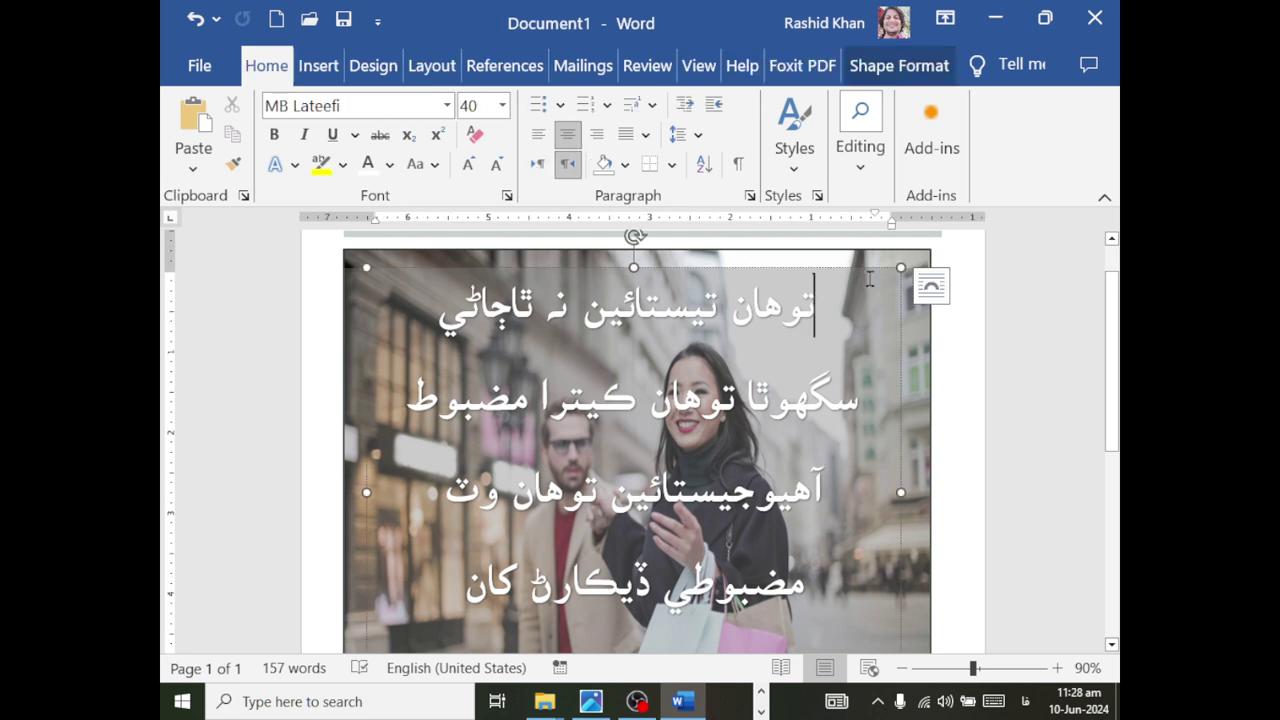
click(922, 312)
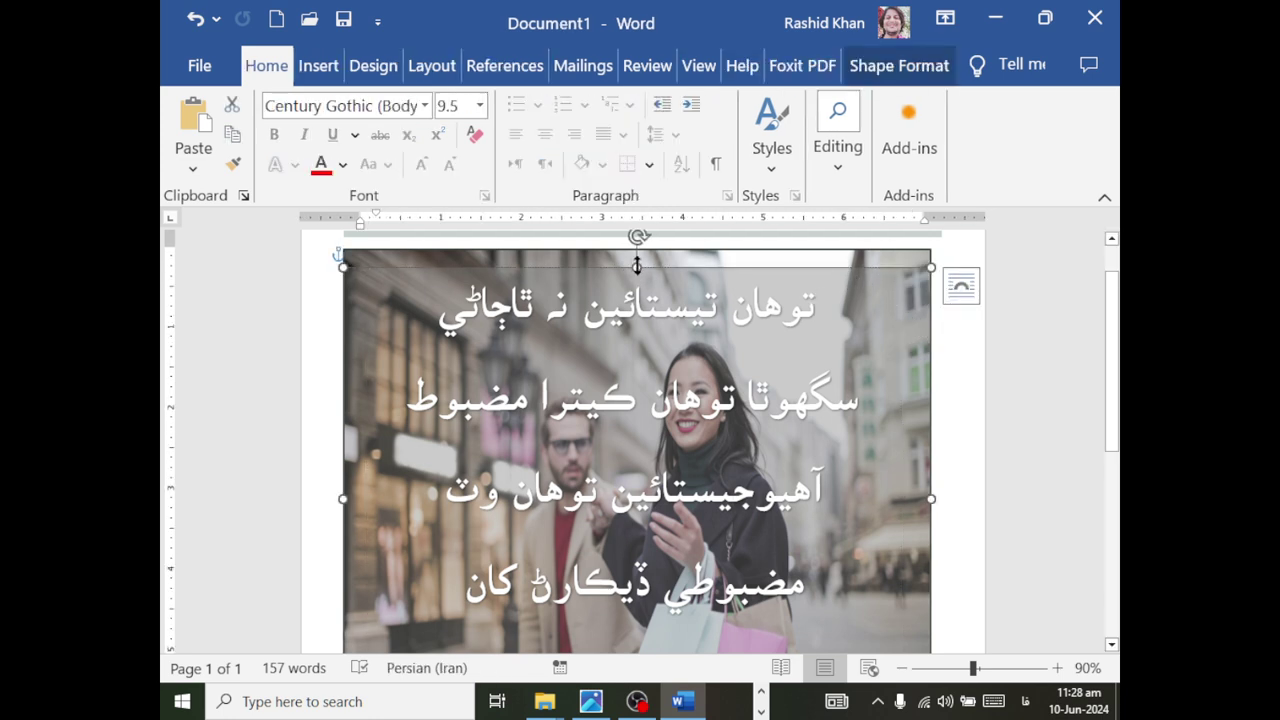
drag(632, 268, 636, 242)
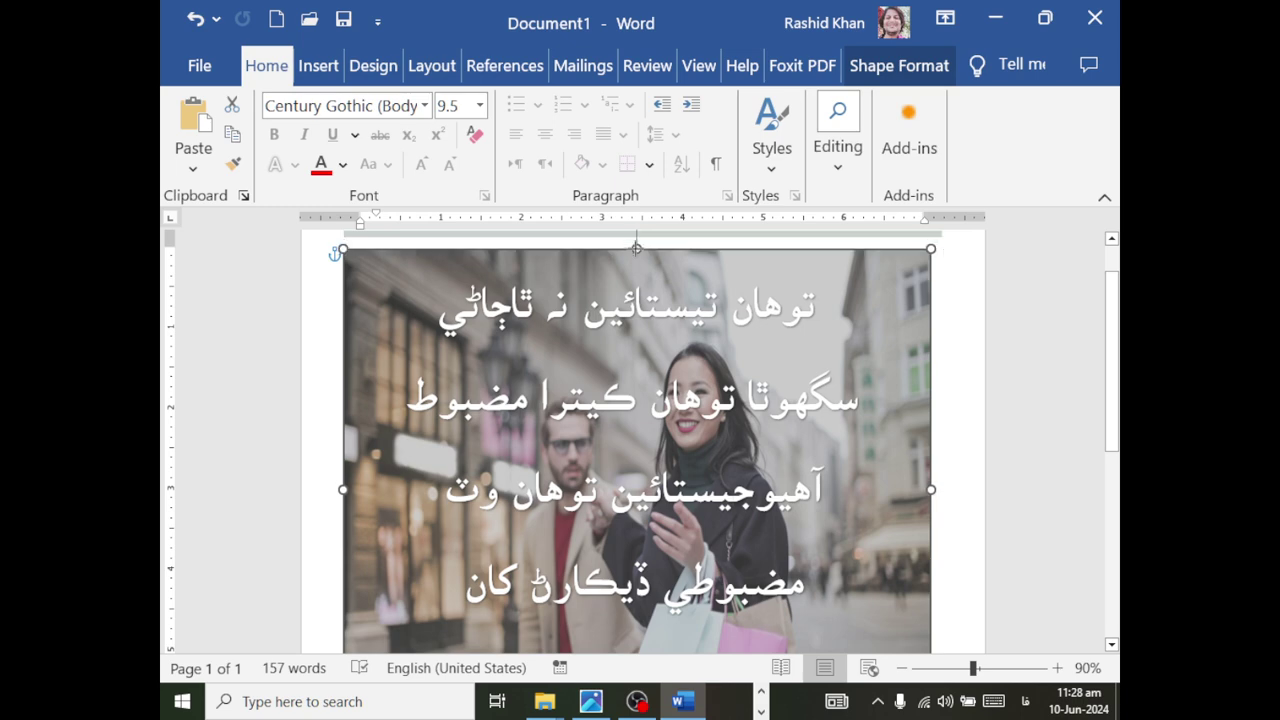
click(1029, 445)
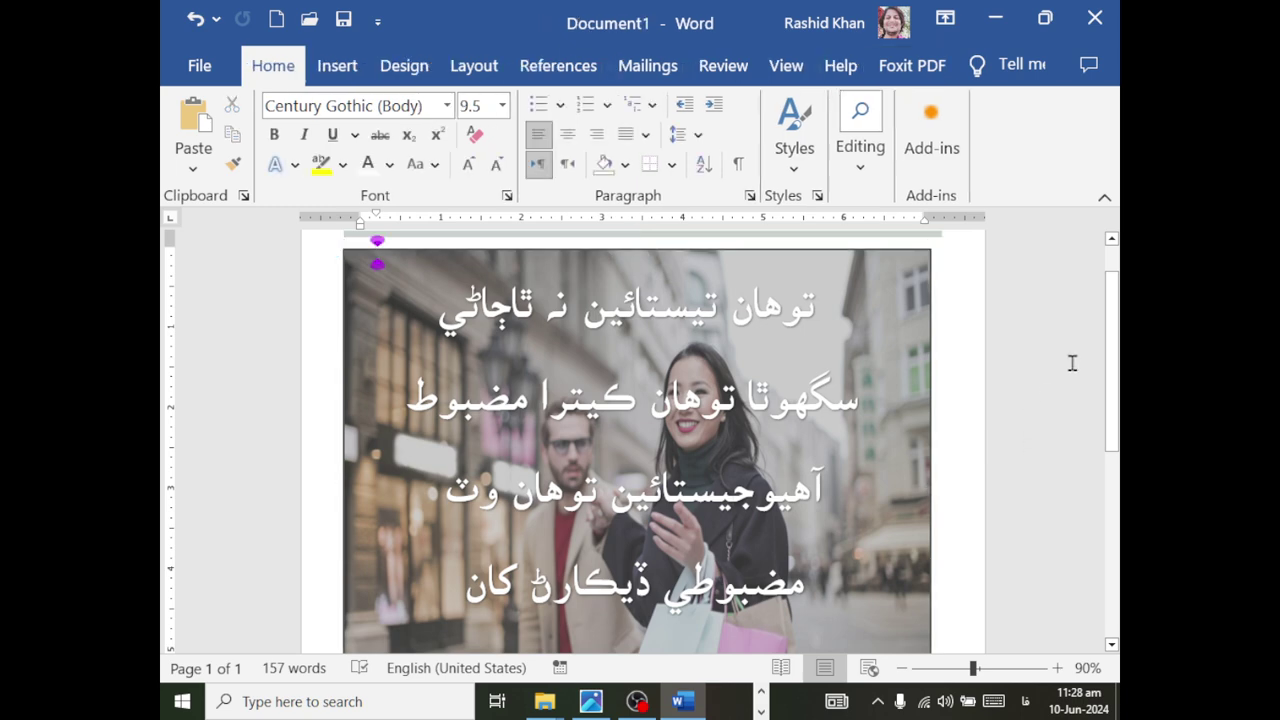
- Zoom out to 70% to see the whole photo and all five Sindhi lines
scroll(1033, 365, down, 2)
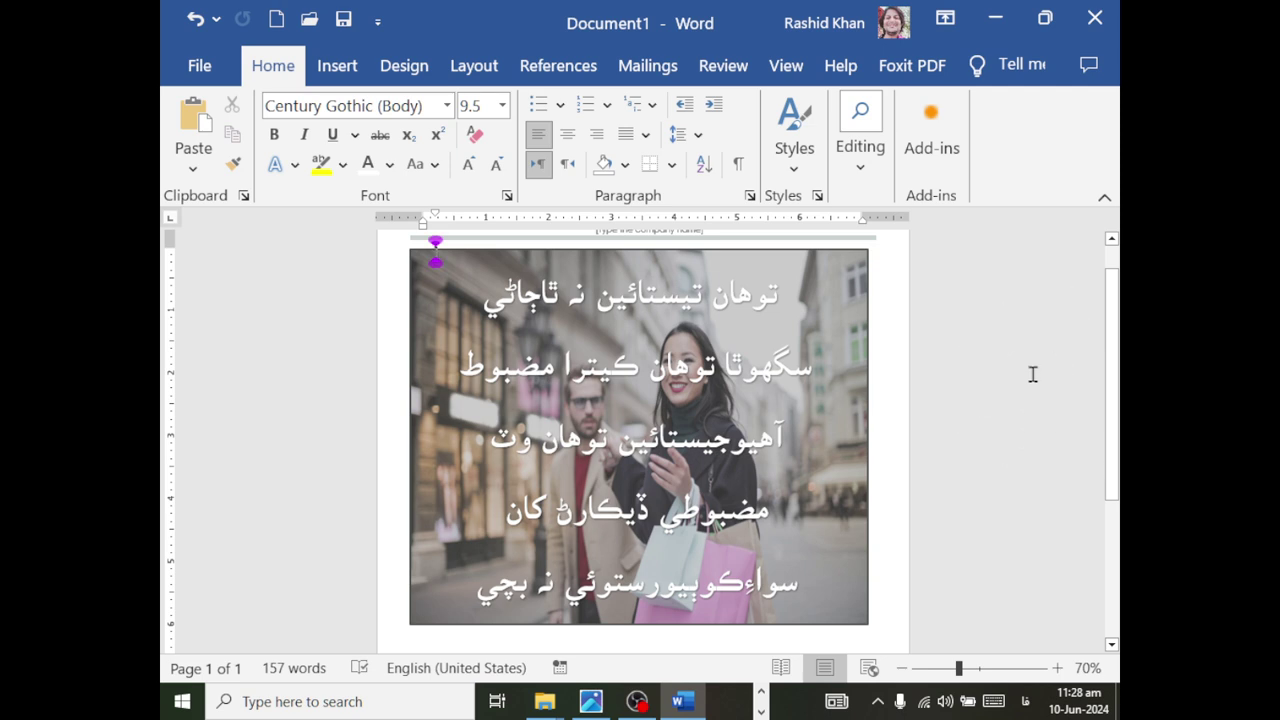